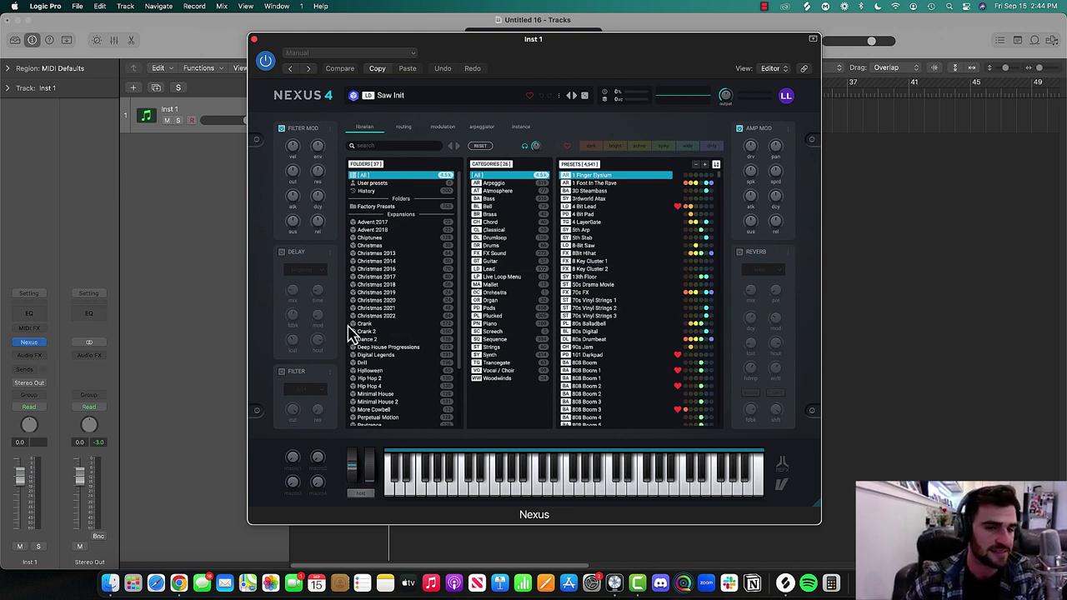
Filter the Nexus presets to the Piano category of the Drill expansion folder
scroll(392, 362, down, 5)
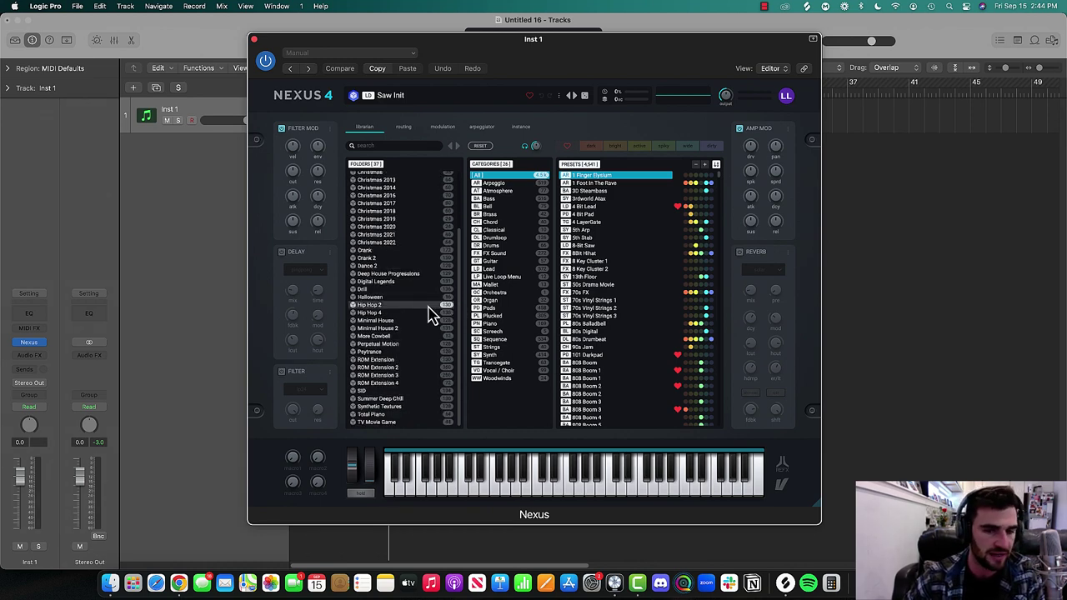
click(500, 347)
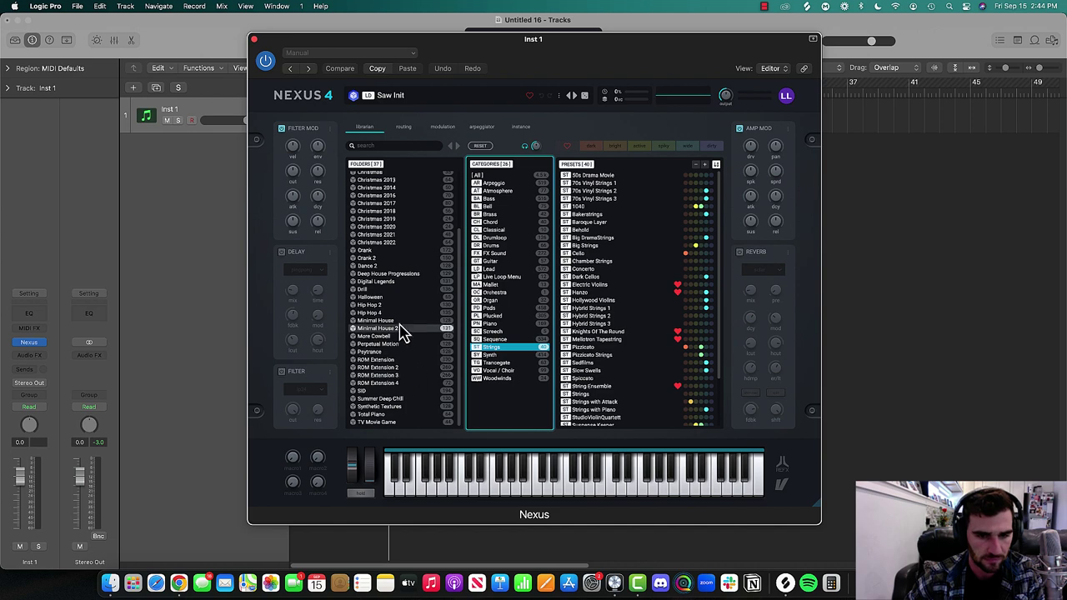
click(401, 290)
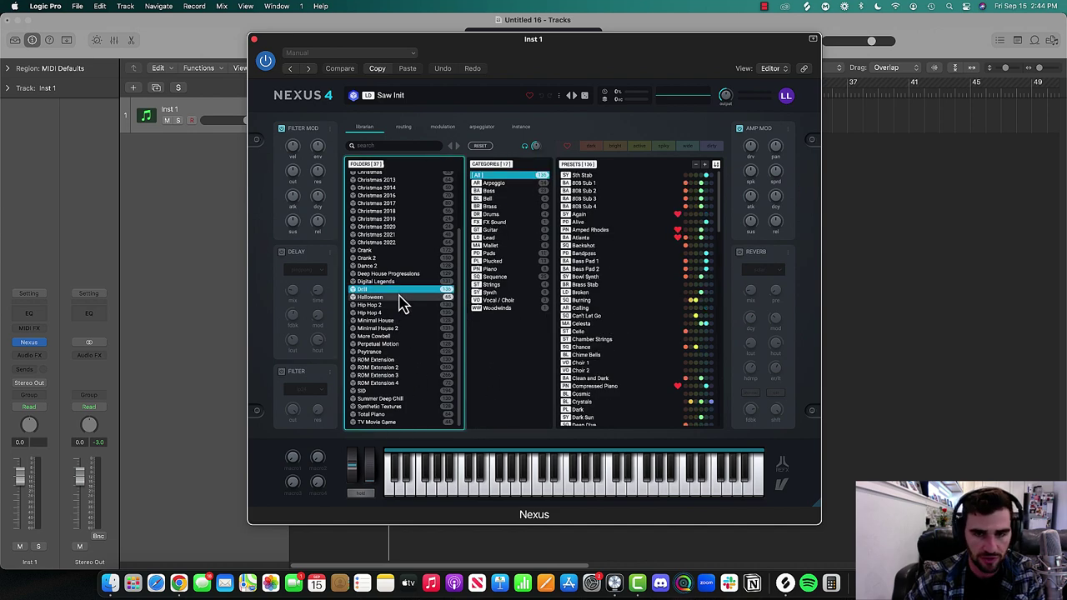
click(511, 269)
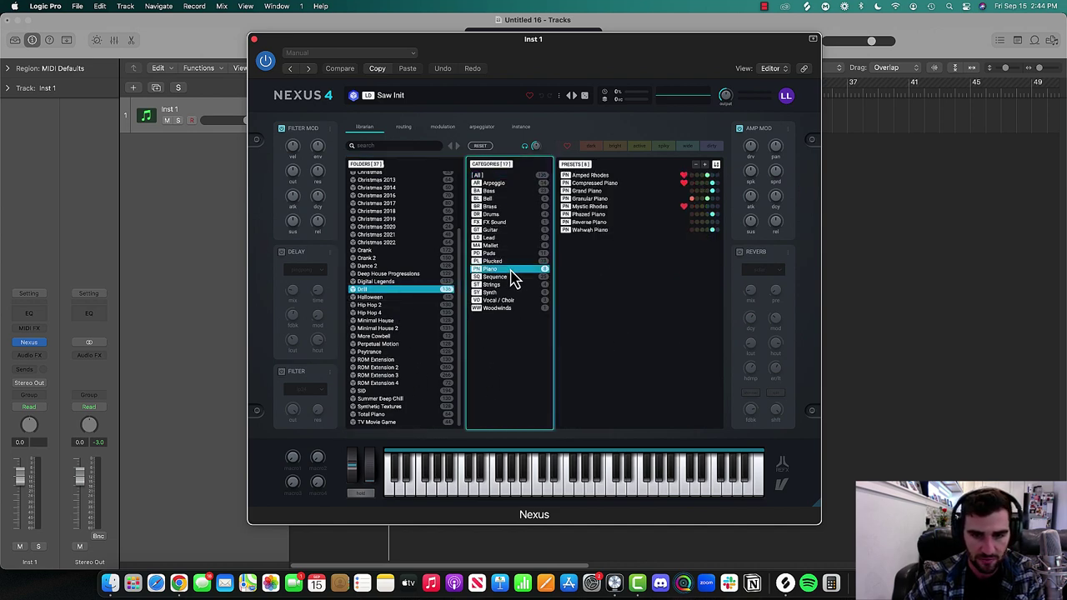
Audition the Drill piano and Rhodes presets, load Compressed Piano, and close the instrument window
click(597, 183)
click(612, 192)
click(609, 200)
click(611, 208)
click(610, 200)
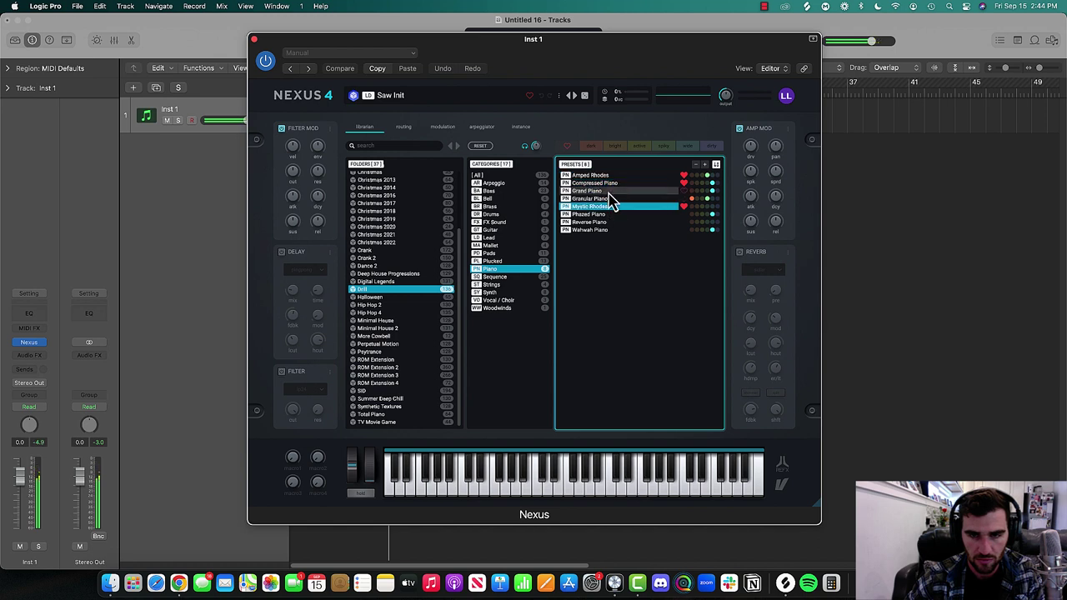
click(608, 194)
click(610, 184)
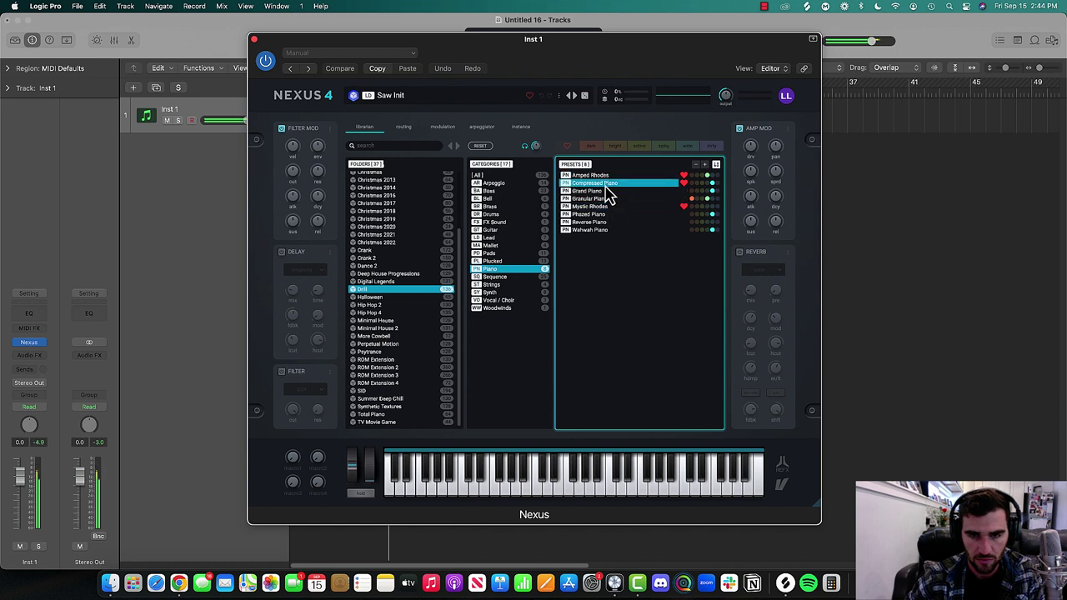
click(255, 39)
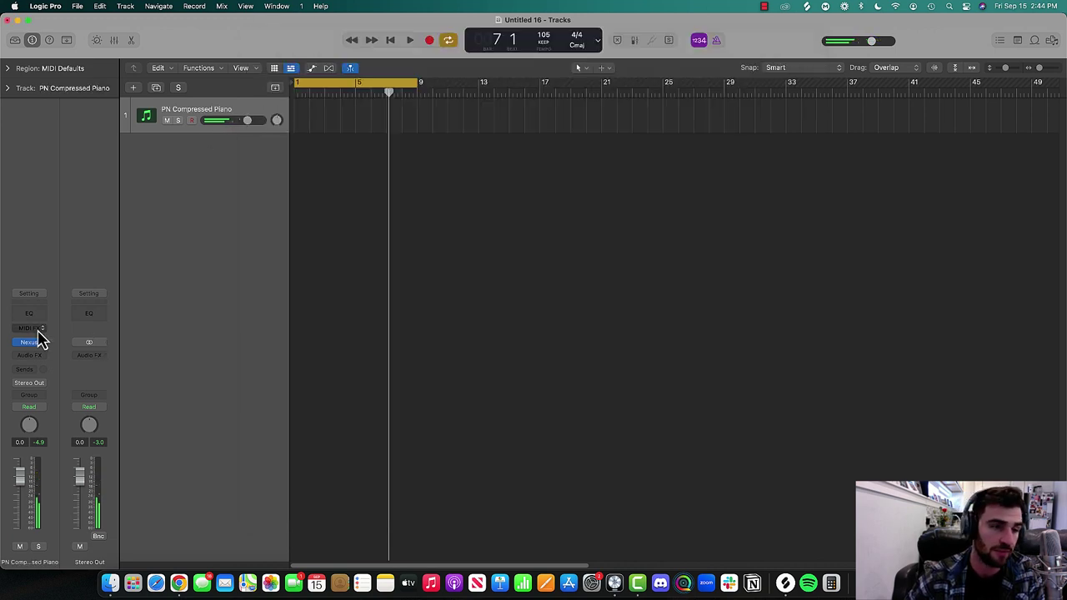
Insert the Xfer Records Cthulhu MIDI effect on the PN Compressed Piano track
click(33, 329)
mouse_move(56, 451)
mouse_move(106, 470)
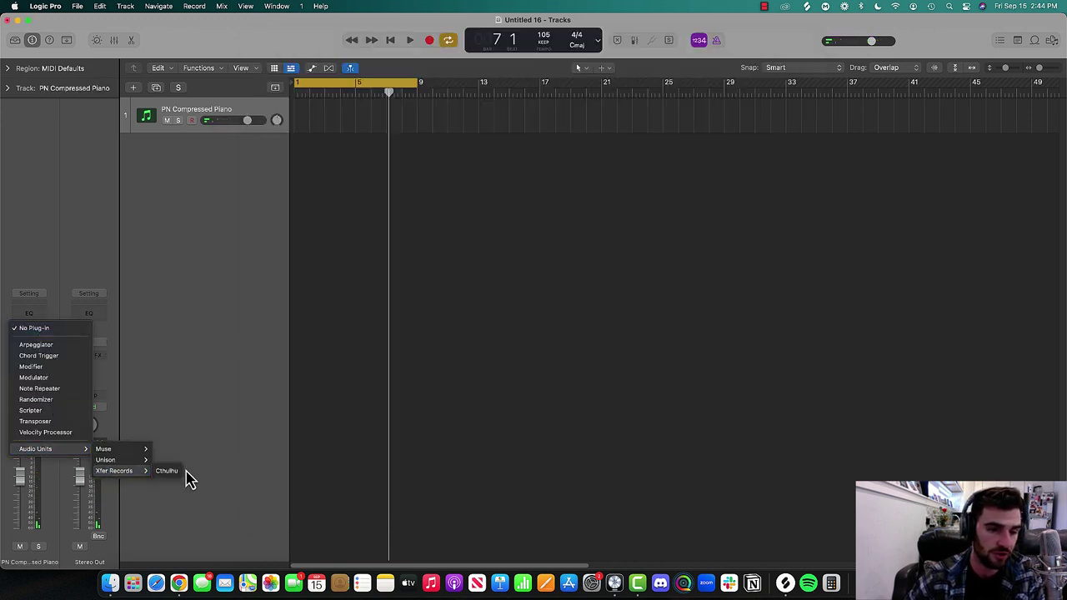
click(173, 470)
click(27, 330)
mouse_move(67, 450)
mouse_move(119, 472)
click(166, 472)
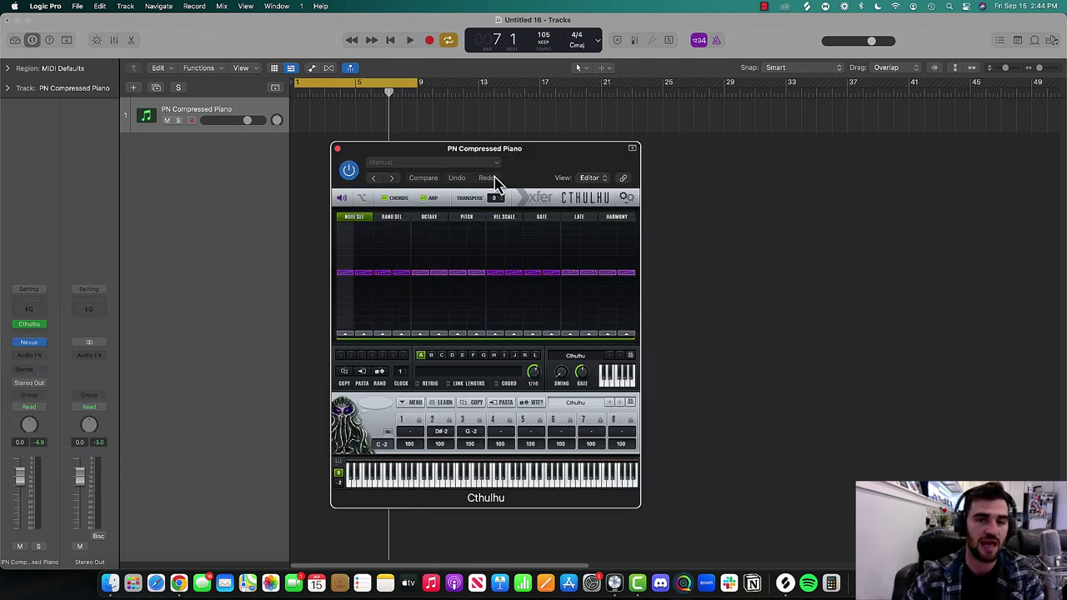
Turn off Cthulhu's arpeggiator and load chord preset 13 OVO_Moody_Em from the GHST PRJKT - ALL STAR CHORDS - OVO PRESETS folder
click(426, 200)
click(626, 199)
click(576, 200)
click(575, 218)
mouse_move(578, 257)
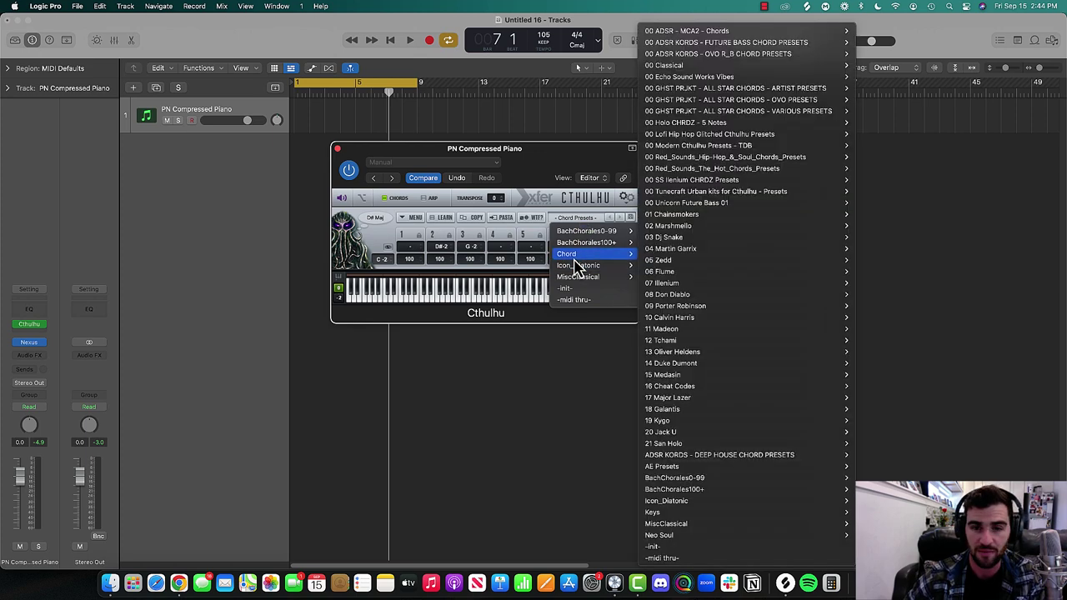
mouse_move(783, 158)
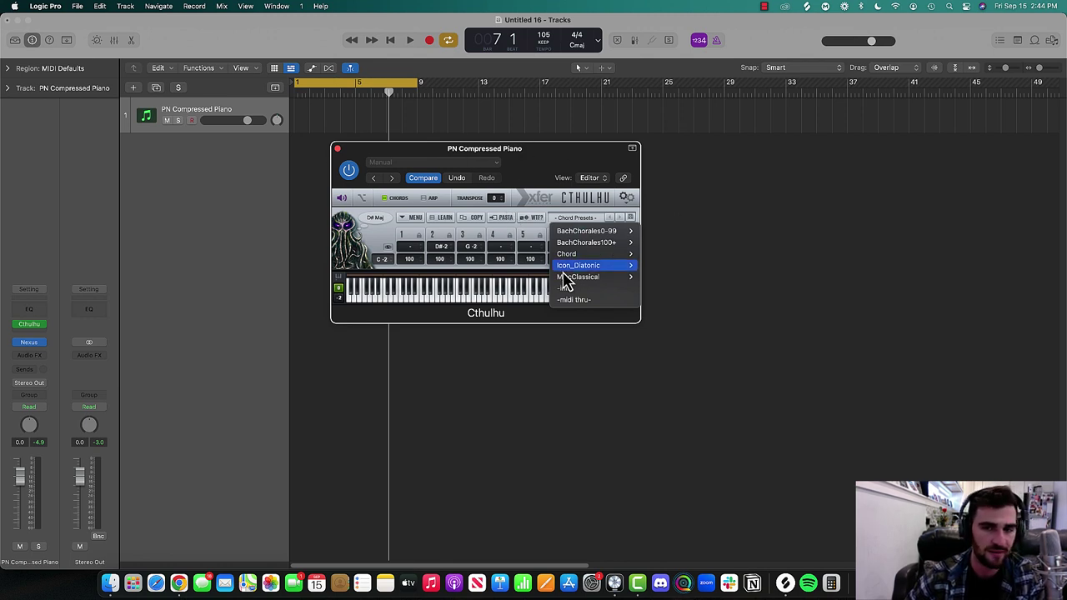
mouse_move(745, 218)
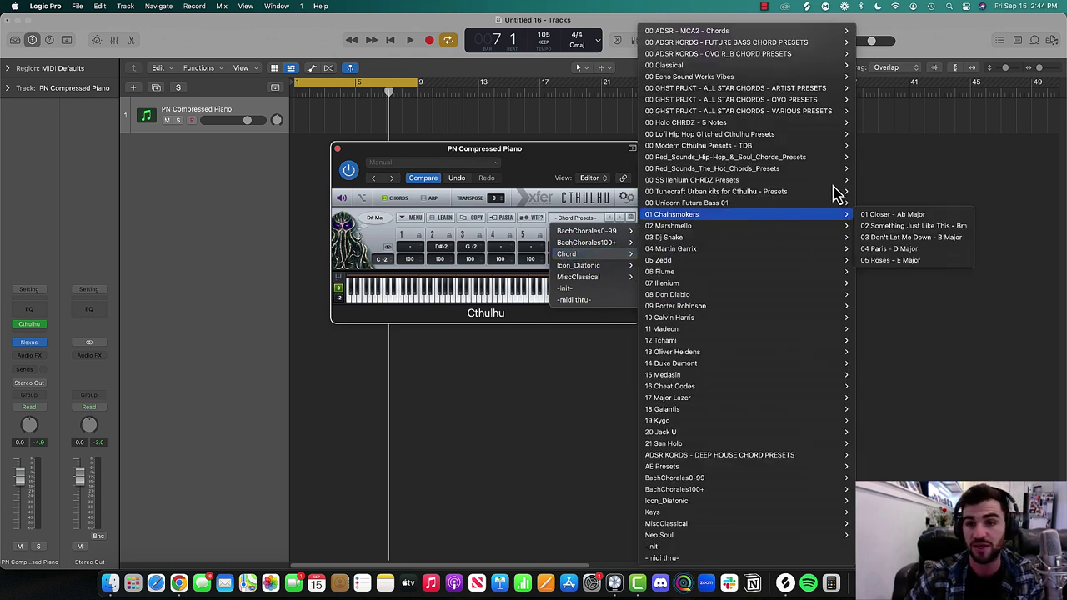
mouse_move(834, 181)
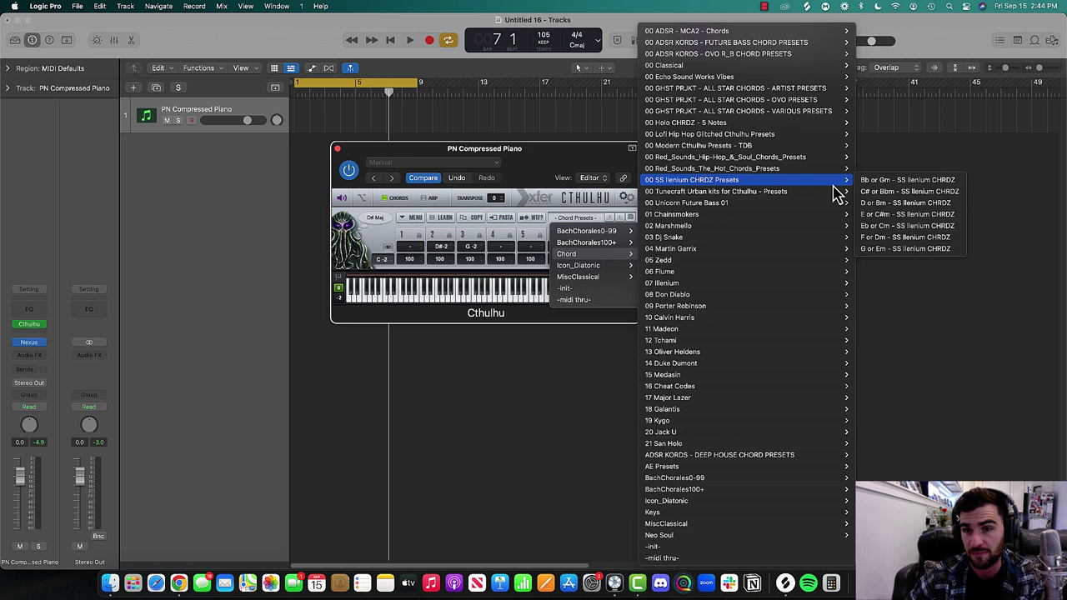
mouse_move(817, 105)
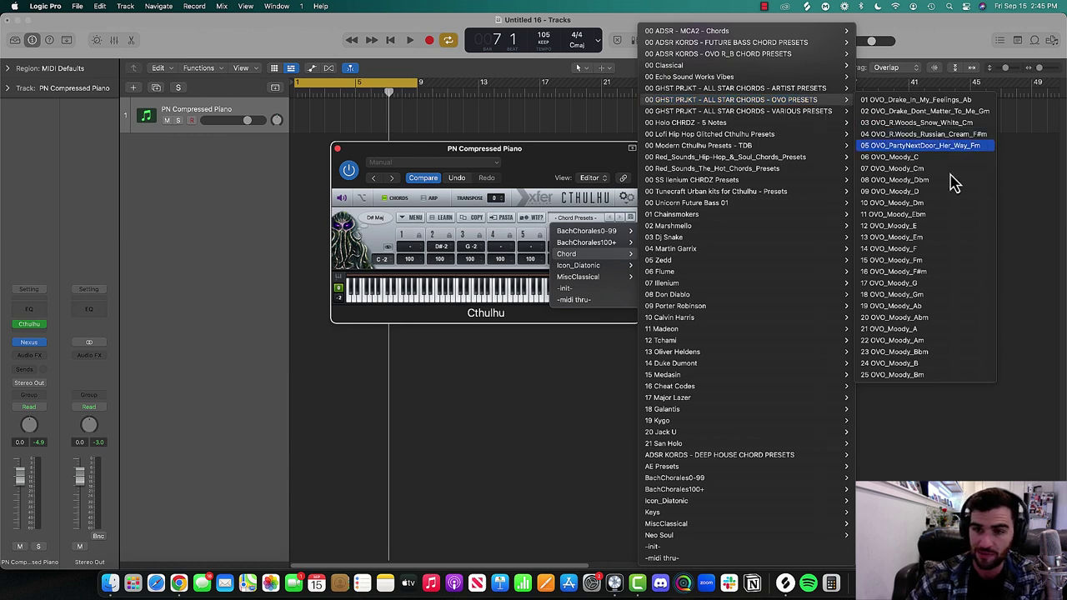
click(954, 239)
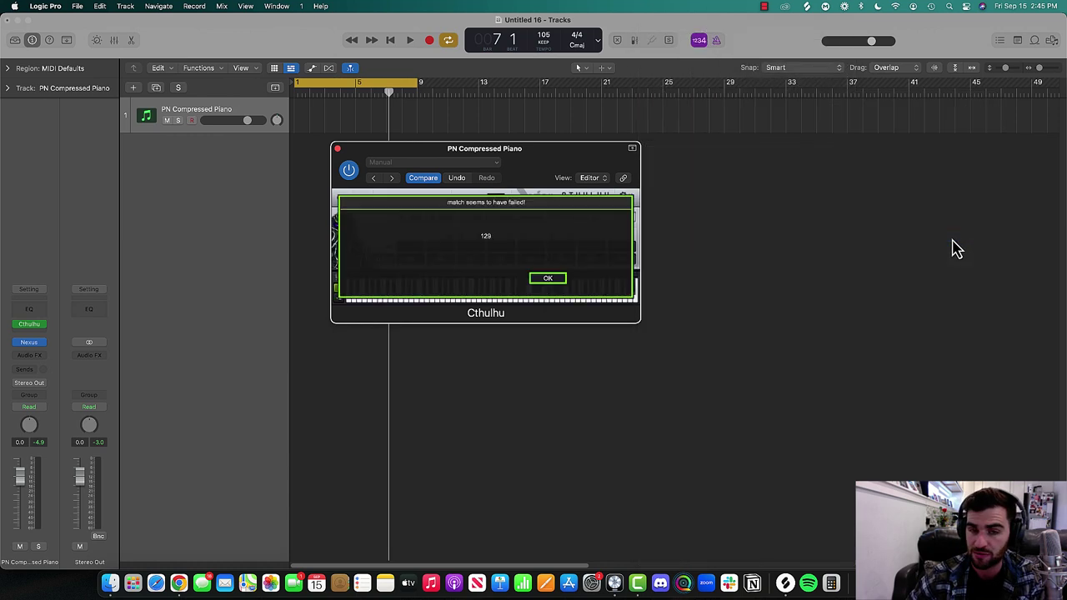
click(547, 278)
Open Musical Typing, move the Cthulhu window away from it, and test the chord assigned to F2
key(super+k)
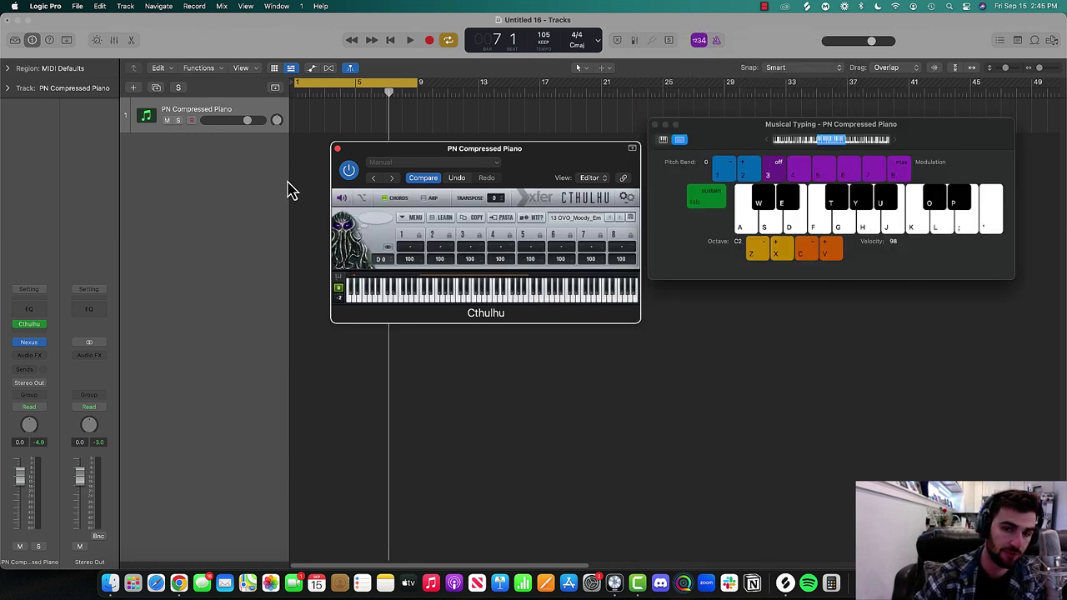
drag(537, 169, 411, 150)
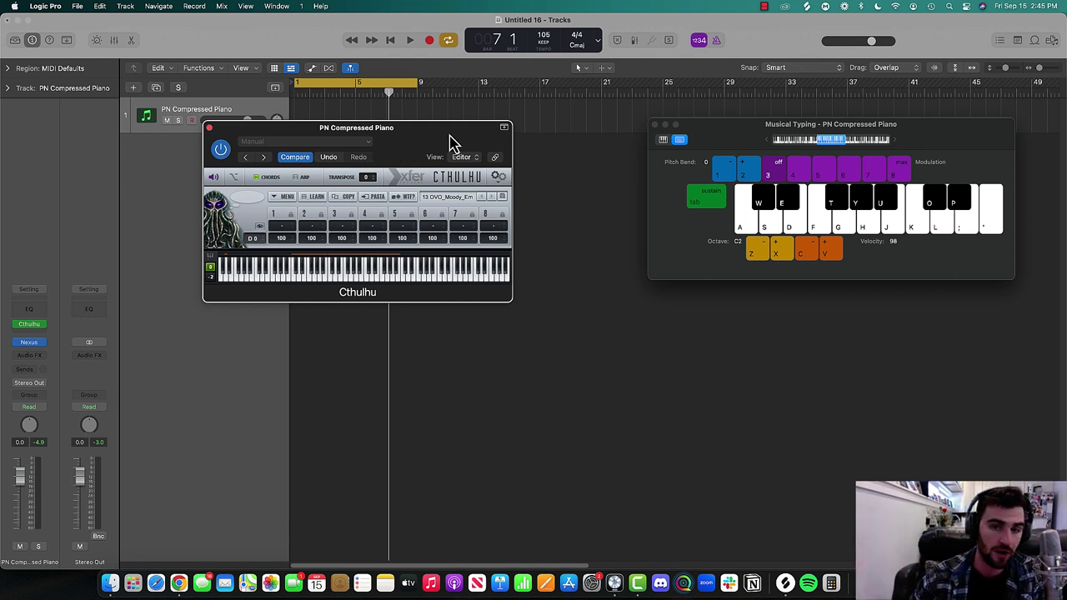
key(f)
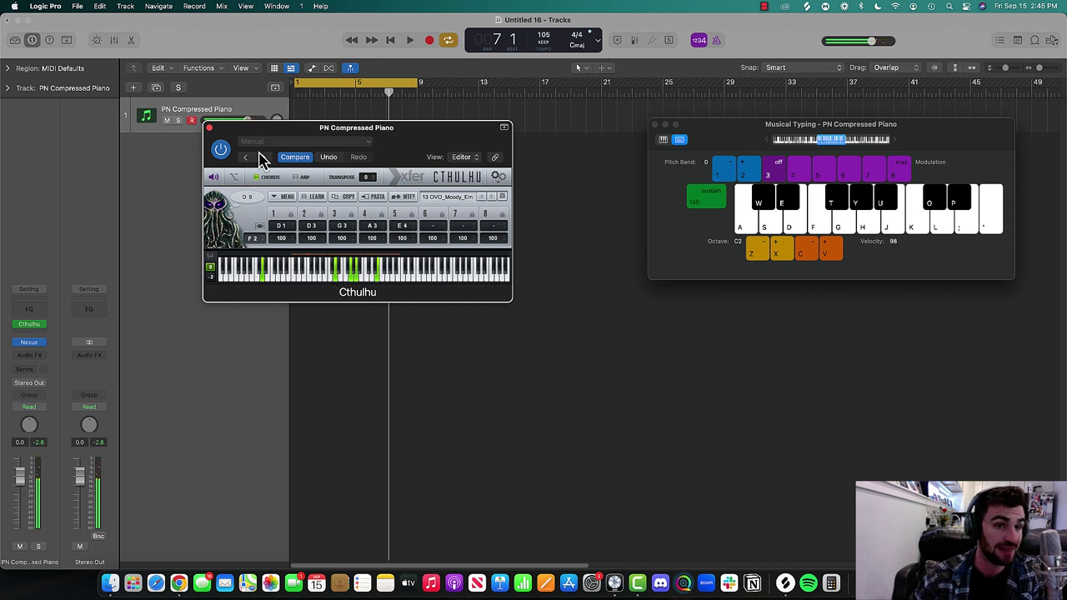
Move the Cthulhu window below the track header and lower the PN Compressed Piano track's volume to -6.8 dB
drag(271, 130, 273, 189)
drag(225, 120, 231, 120)
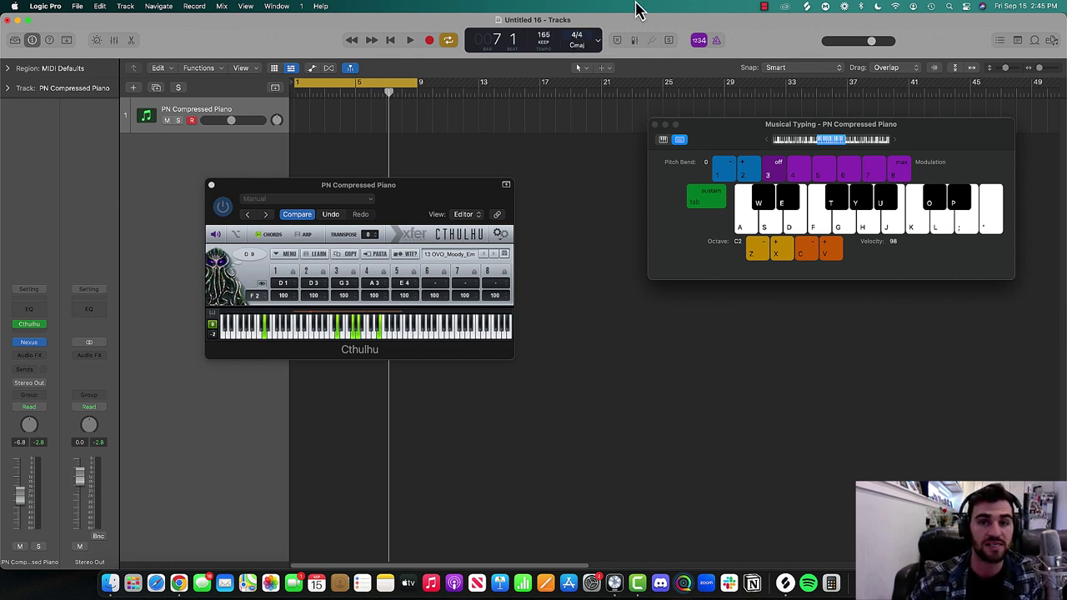
Play the project from bar 1 with the metronome on and try a chord progression on F2, G2, A2 and E2
key(Return)
key(space)
click(716, 40)
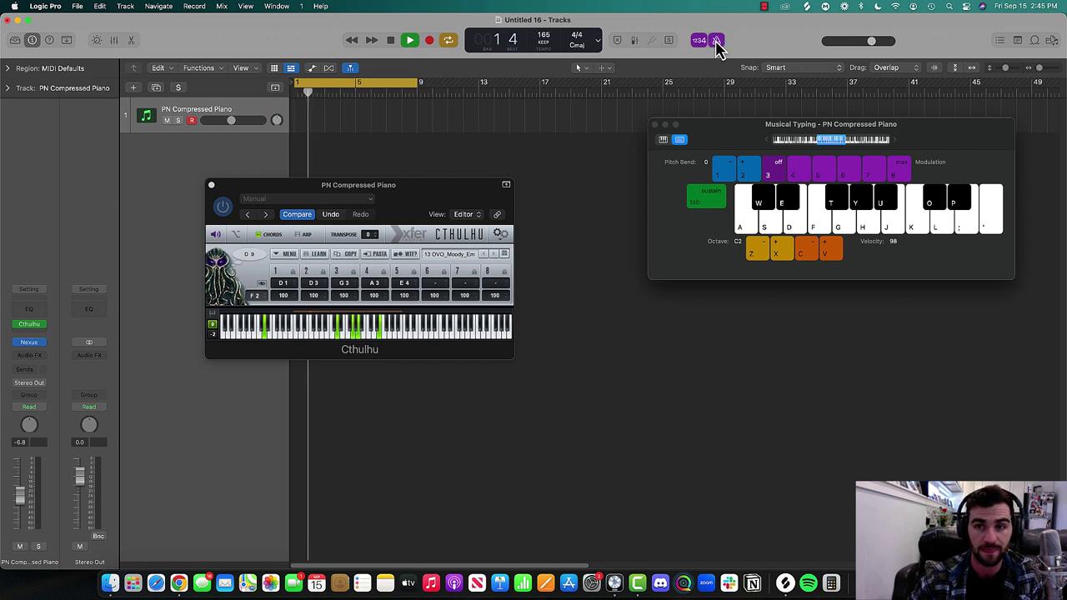
click(716, 40)
key(f)
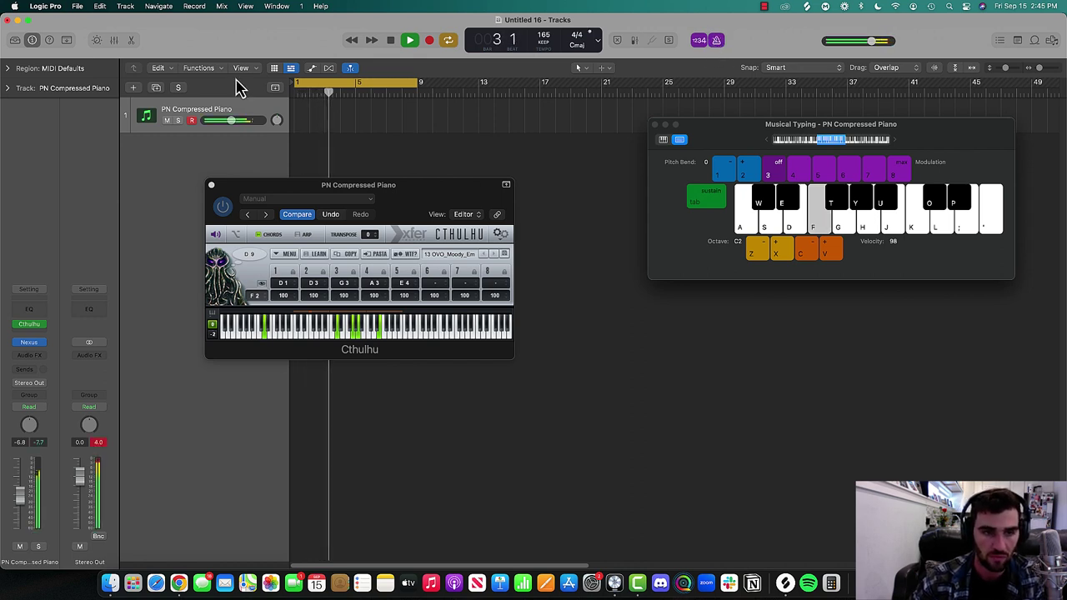
key(g)
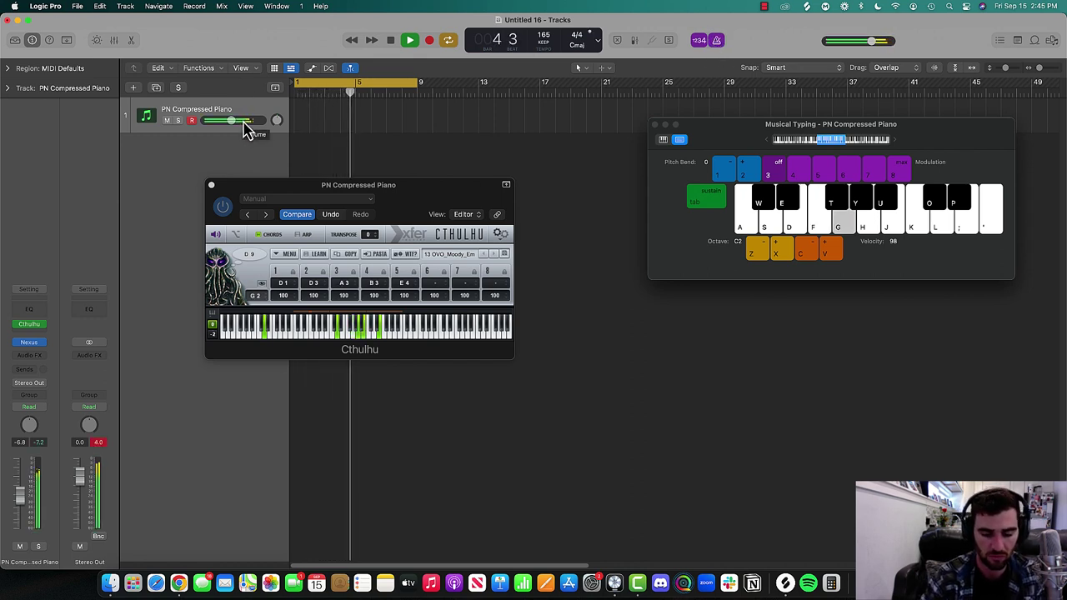
key(h)
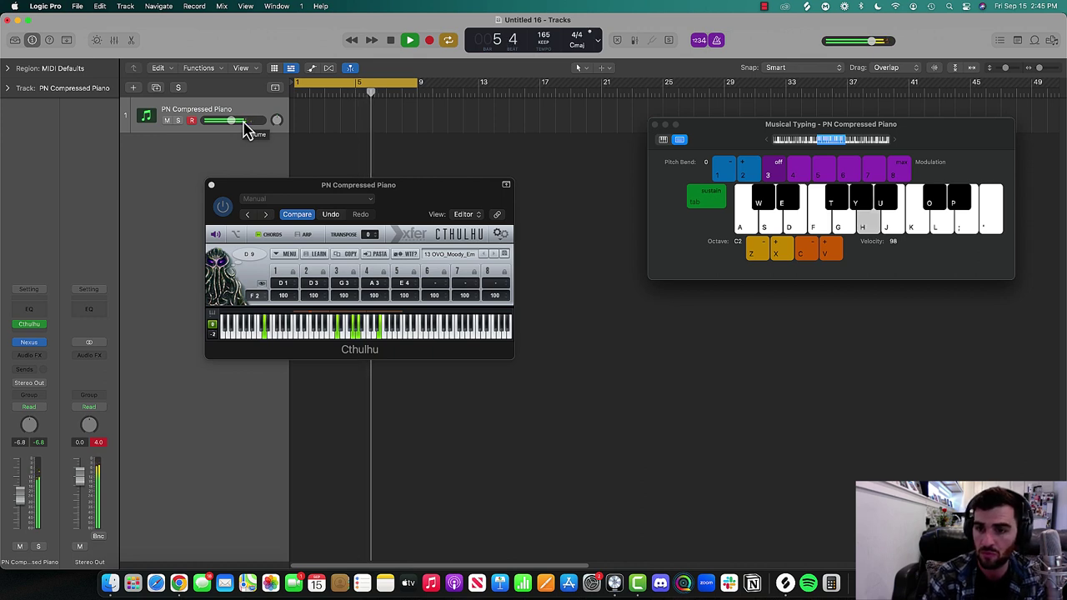
key(d)
key(f)
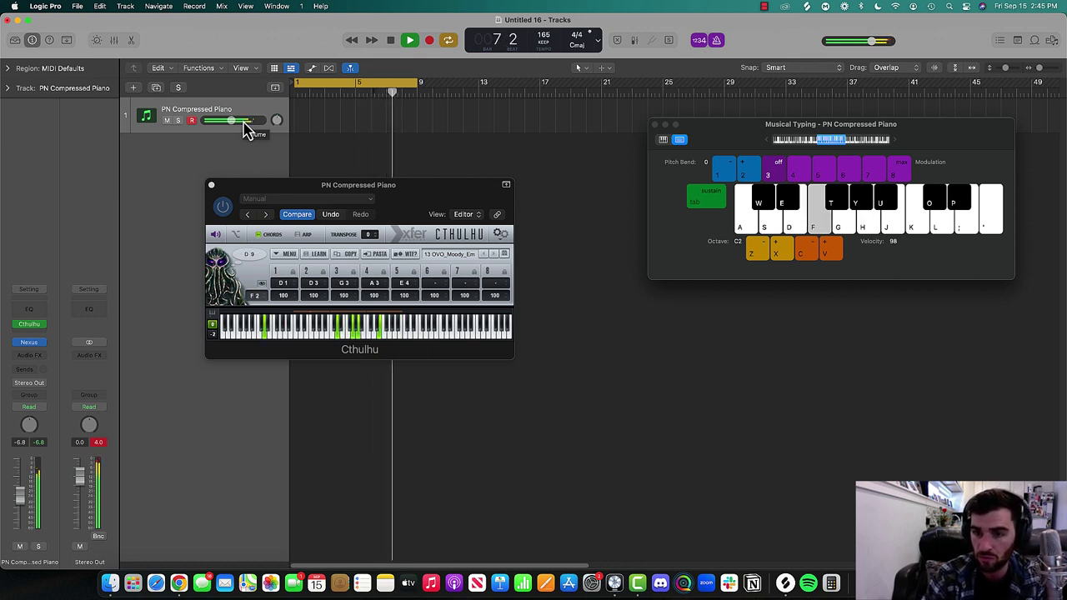
key(space)
Restart playback and rehearse another progression with the chords on G#2, A#2, C#3 and D#3, stopping playback to try further chords
key(space)
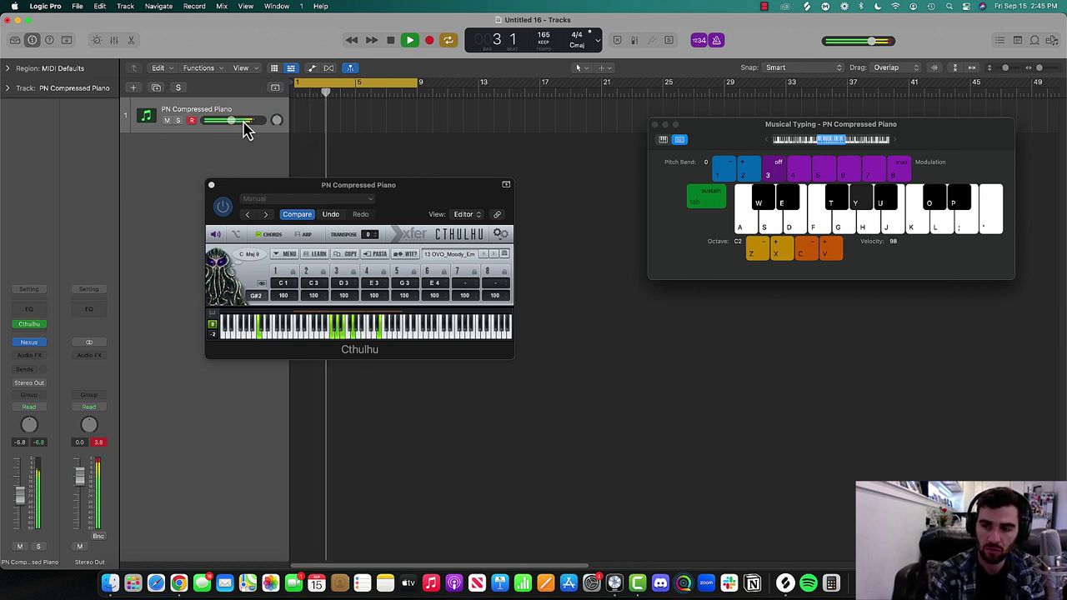
key(u)
key(o)
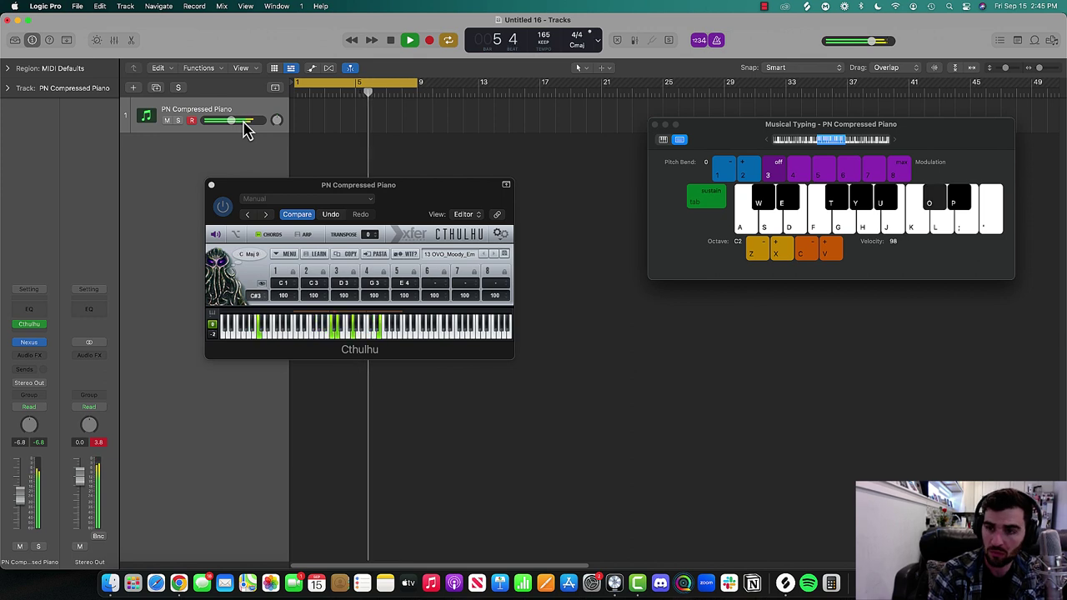
key(y)
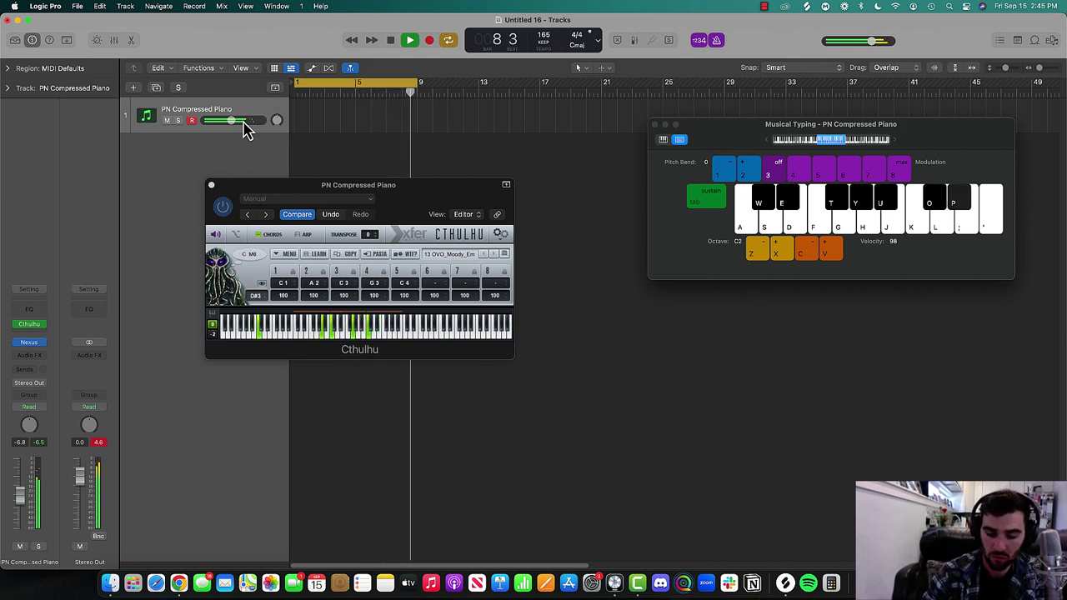
key(l)
key(space)
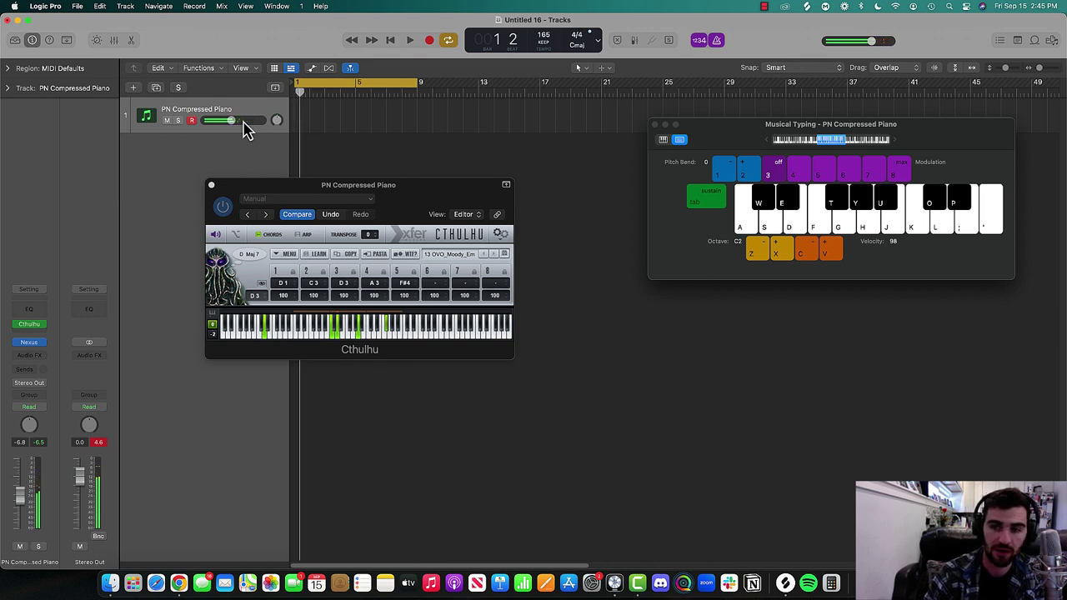
key(p)
key(y)
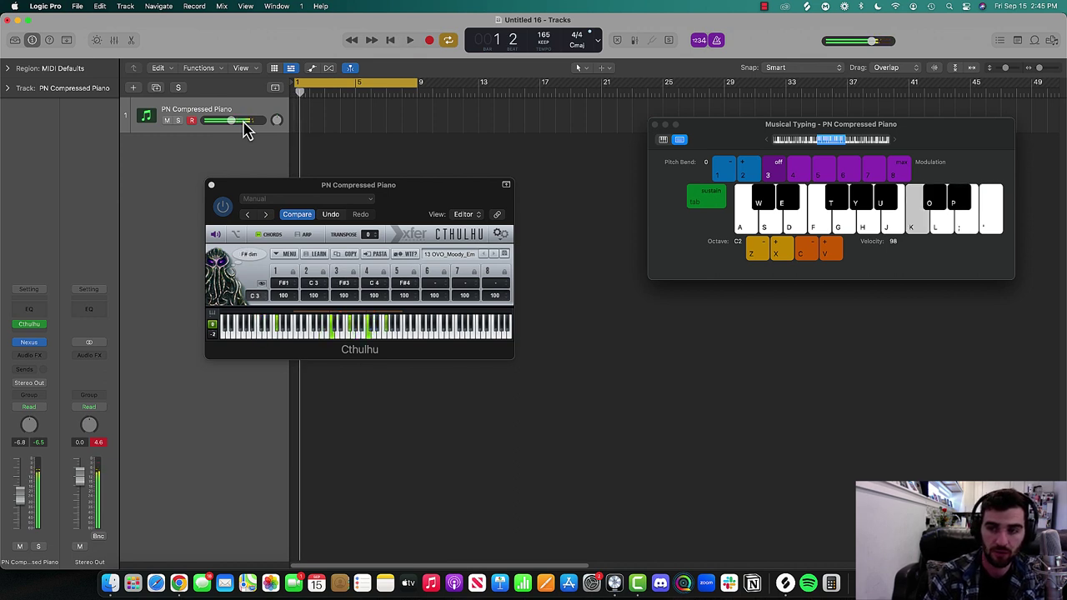
key(r)
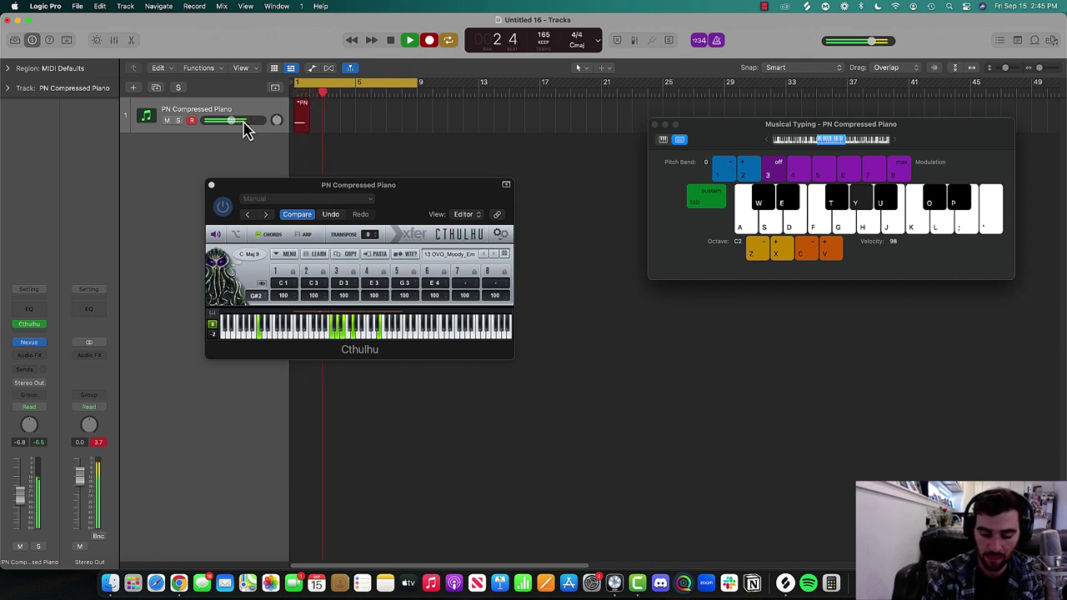
key(u)
key(u)
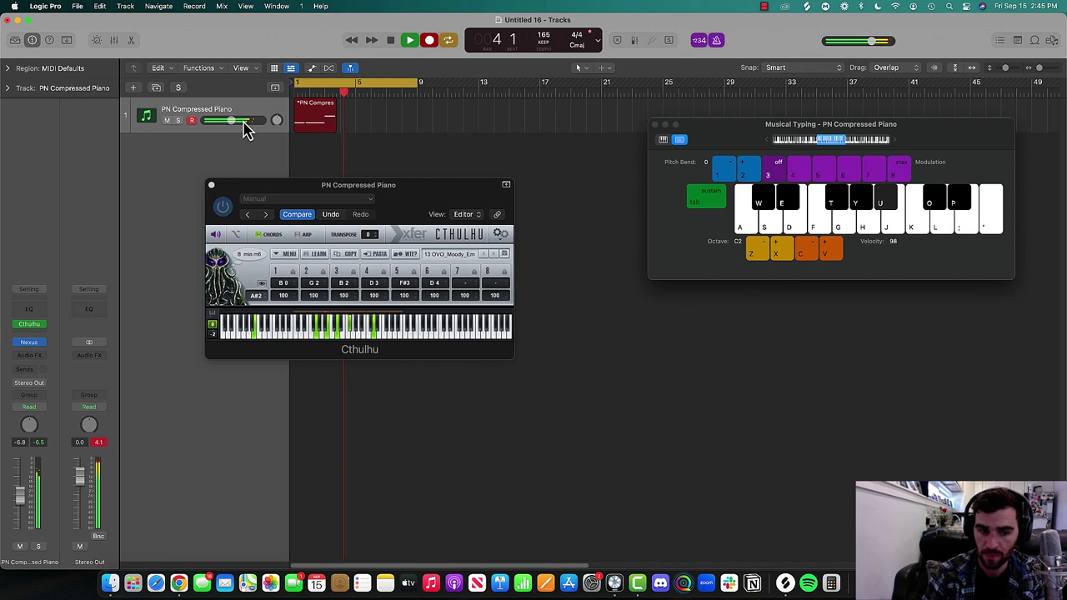
key(o)
key(o)
key(p)
key(o)
key(space)
key(a)
key(a)
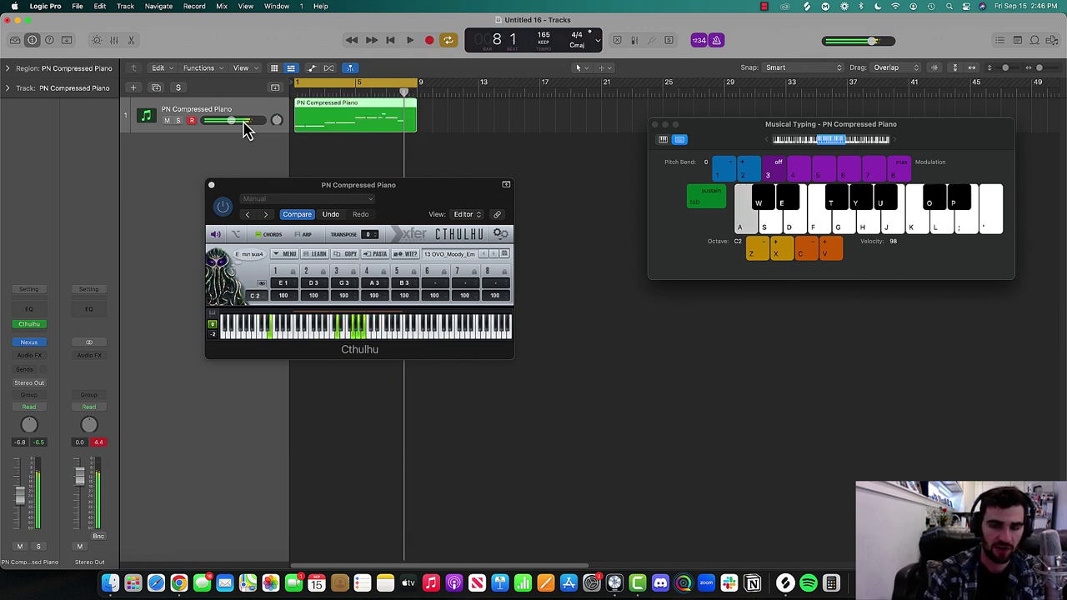
key(BackSpace)
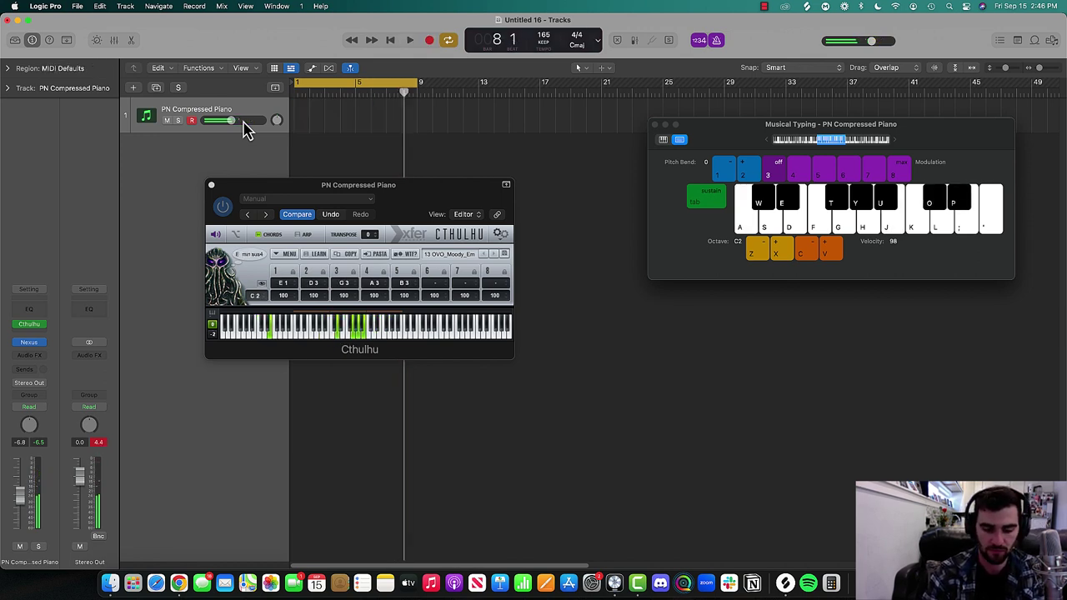
Record an eight-bar progression from bar 1 on the PN Compressed Piano track using the G#2, A#2, D#3 and C2 chords, then stop the transport
key(r)
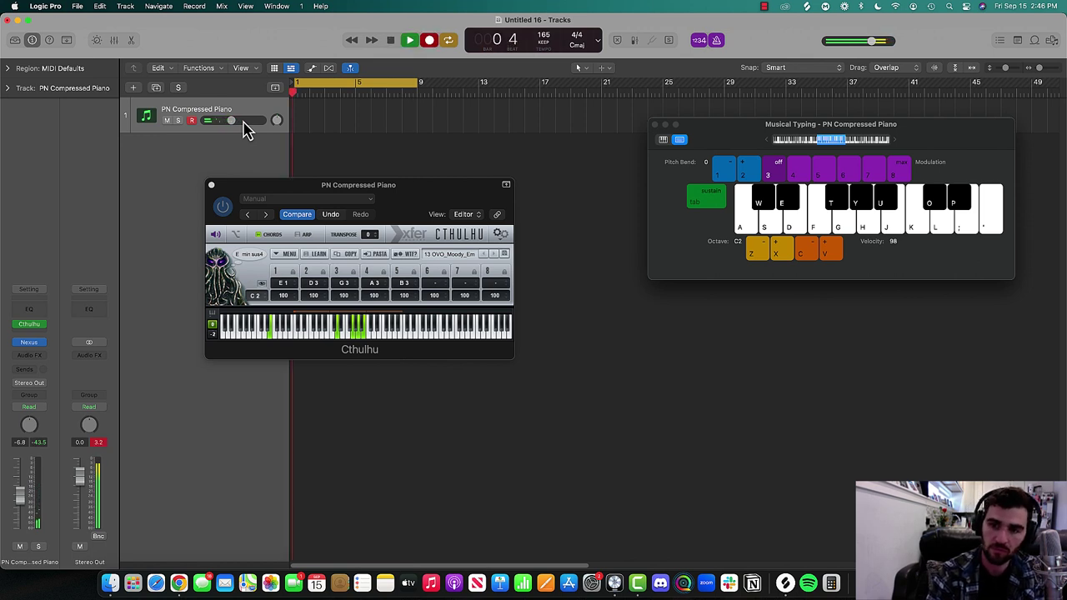
key(y)
key(y)
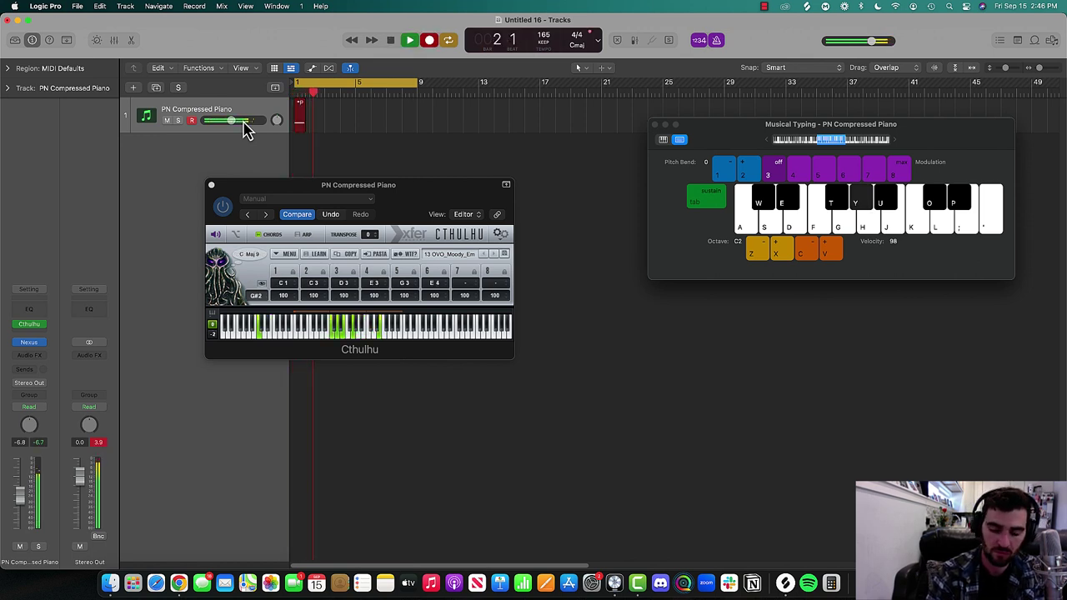
key(u)
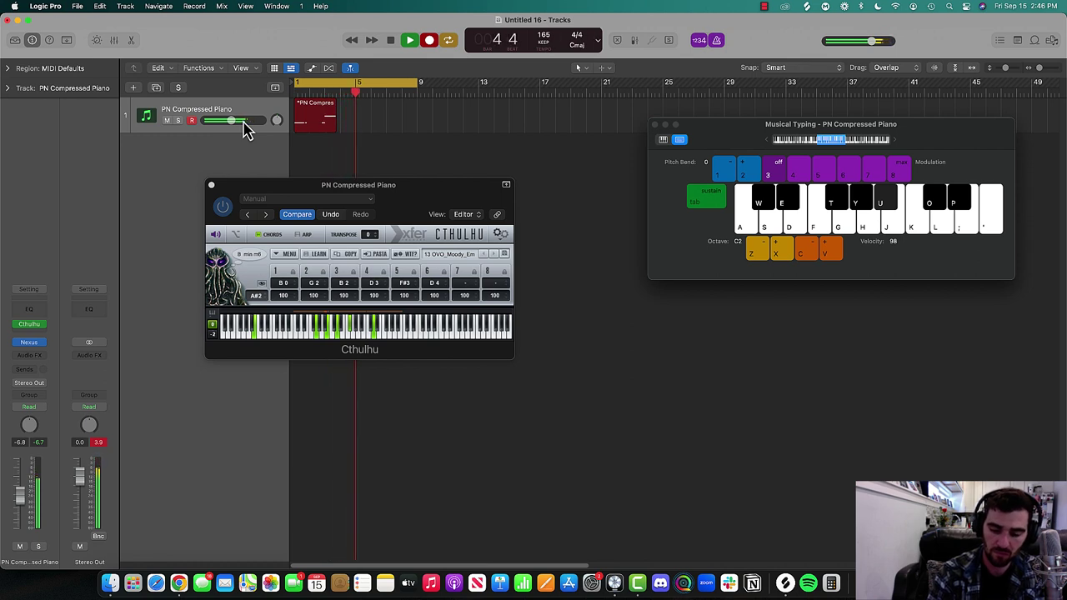
key(p)
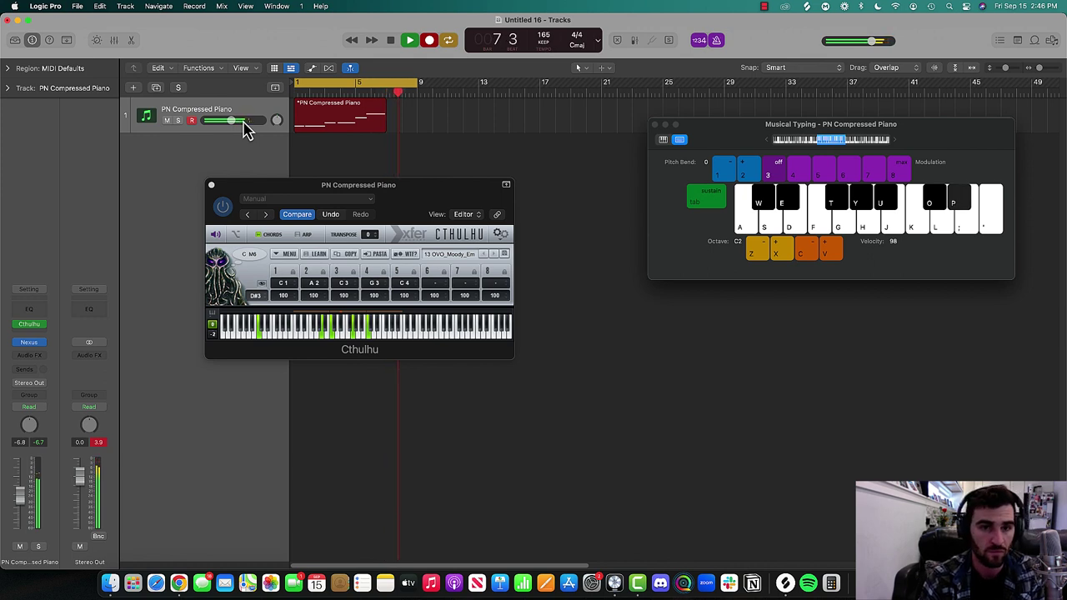
key(a)
key(super+space)
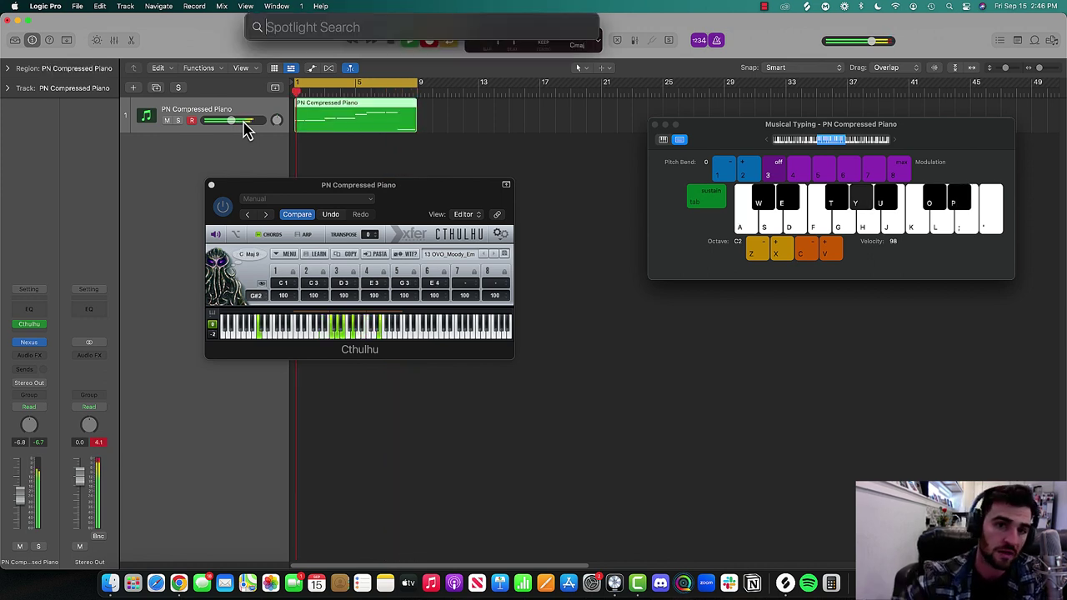
click(395, 152)
key(space)
click(350, 126)
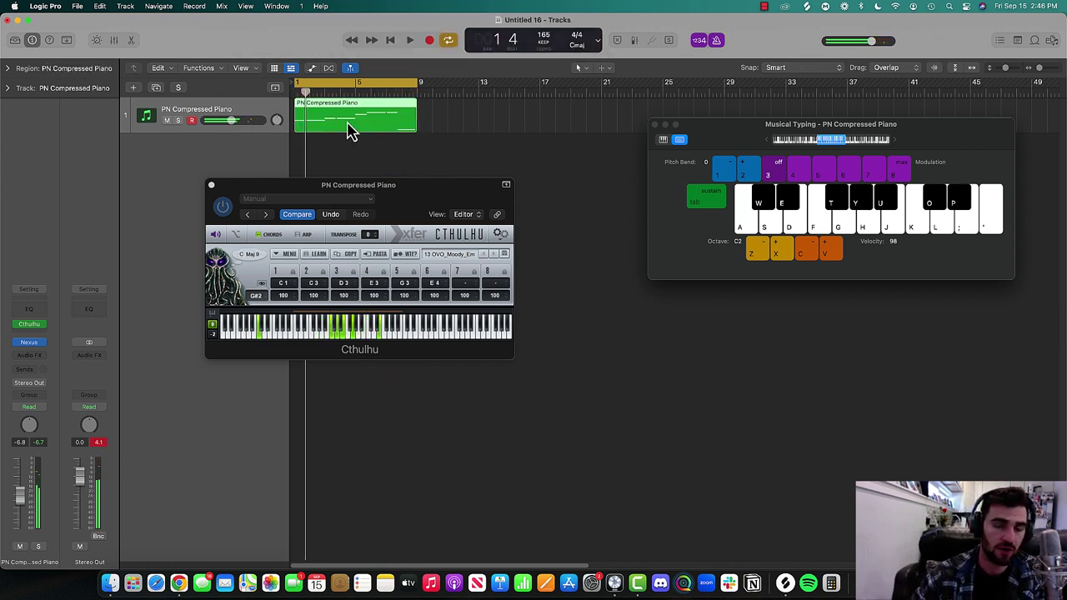
Play back the recorded piano region and close the Musical Typing and Cthulhu windows
key(space)
click(654, 124)
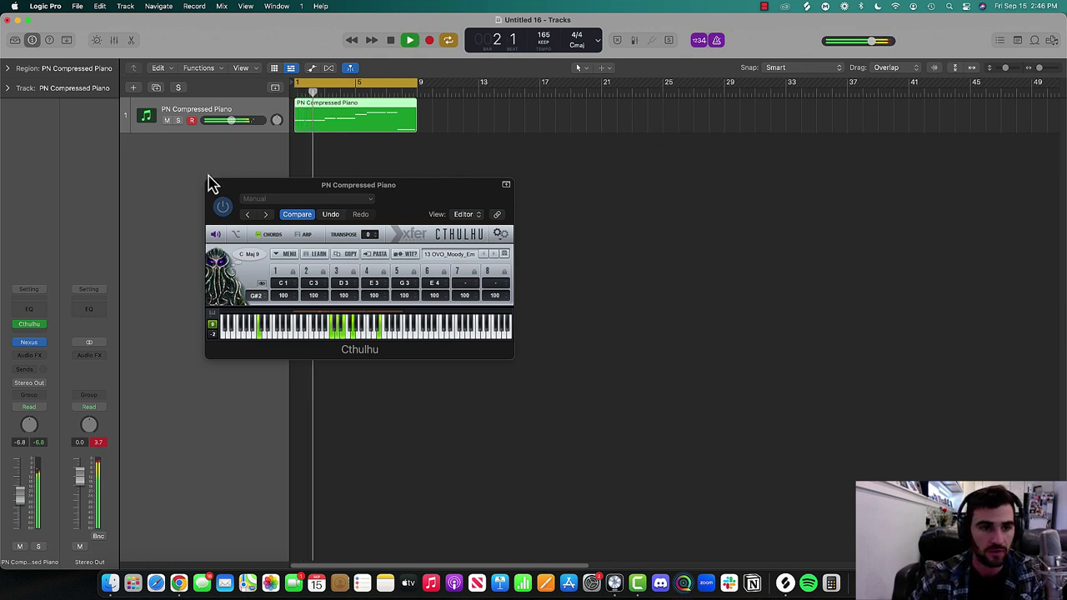
click(211, 185)
Add a Channel EQ to the piano track with 48 dB/Oct cuts, high cut at about 1360 Hz and low cut at about 140 Hz
click(36, 309)
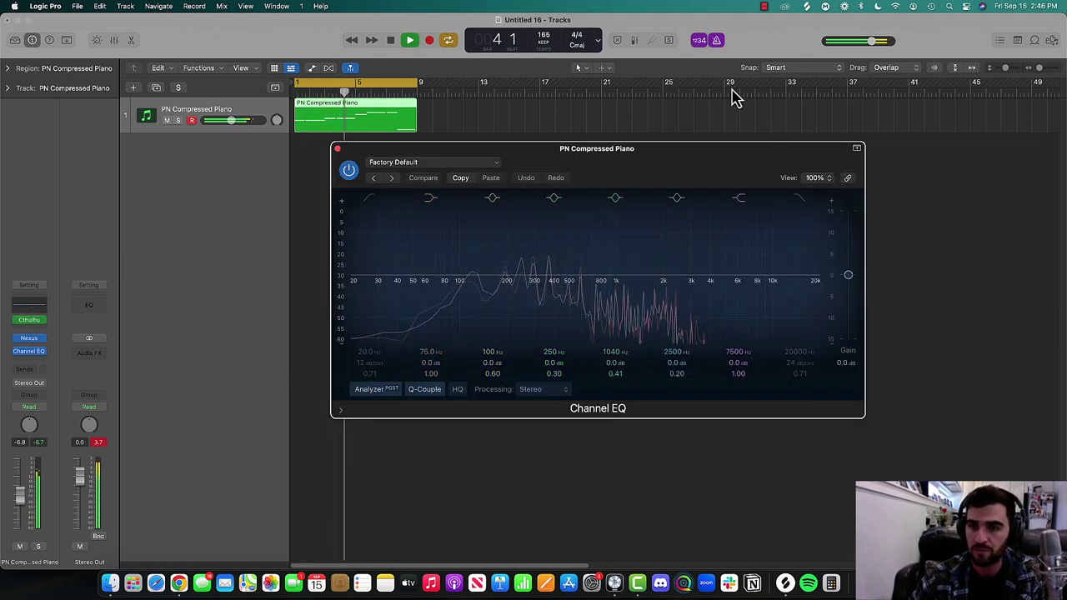
click(799, 197)
drag(814, 230, 670, 242)
drag(666, 289, 636, 275)
click(369, 197)
drag(379, 234, 507, 239)
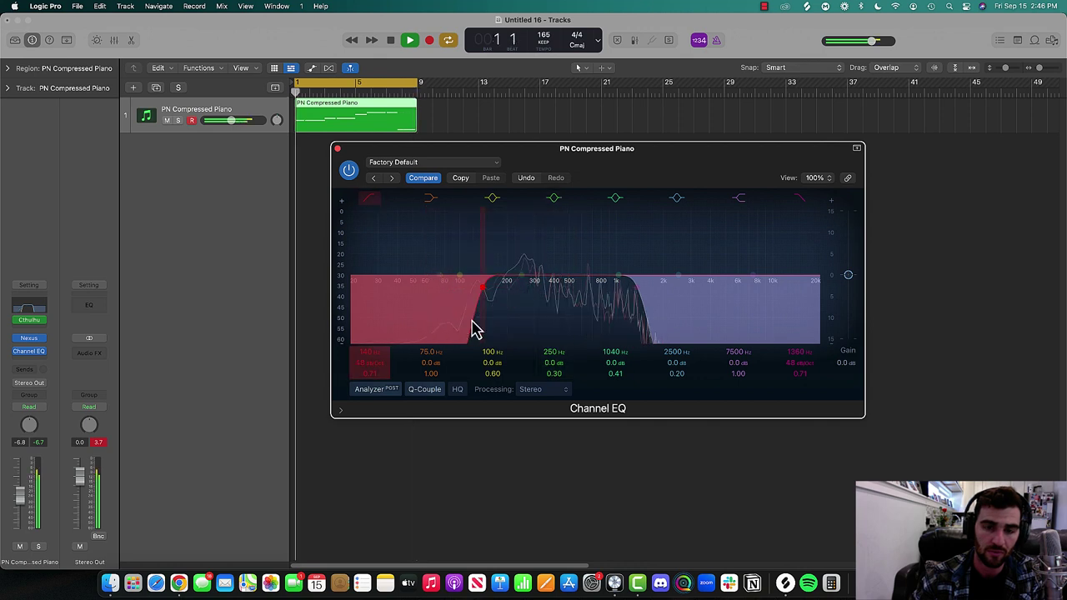
Refine the EQ's low-cut and high-cut frequencies by ear during playback, close the EQ, and lower the piano track's volume to -10.4 dB
click(653, 332)
drag(653, 327, 674, 328)
drag(484, 334, 500, 336)
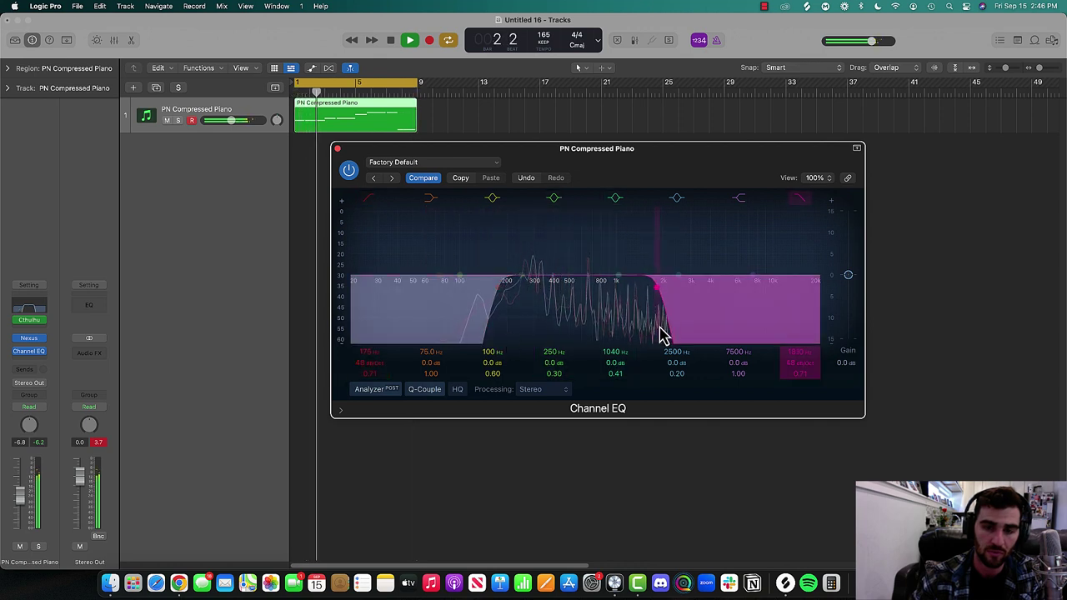
mouse_move(676, 336)
mouse_down()
mouse_move(766, 340)
mouse_move(669, 328)
mouse_up()
click(504, 333)
drag(523, 327, 590, 327)
drag(667, 327, 755, 325)
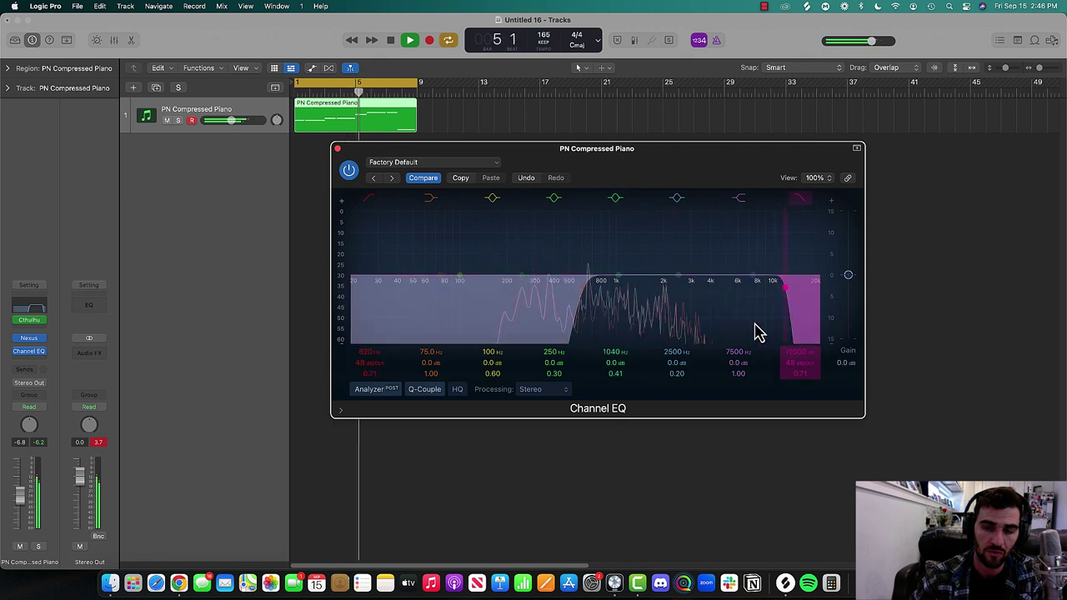
drag(498, 327, 528, 325)
drag(795, 327, 688, 327)
click(336, 148)
drag(232, 120, 225, 120)
Create a software instrument track with Output's Arcade in stereo and move the plug-in window fully into view
click(133, 87)
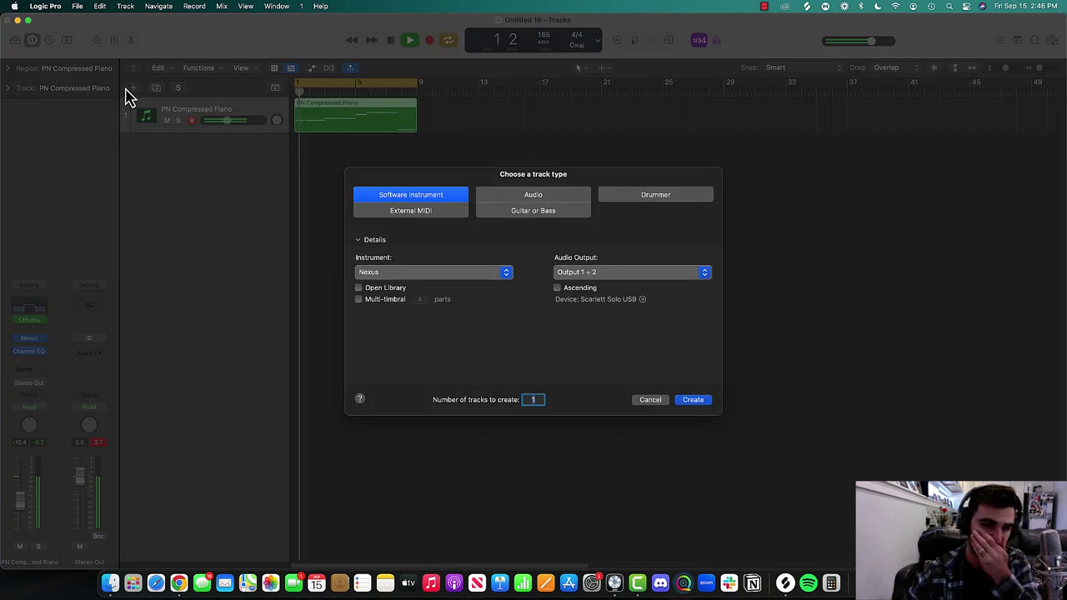
click(467, 273)
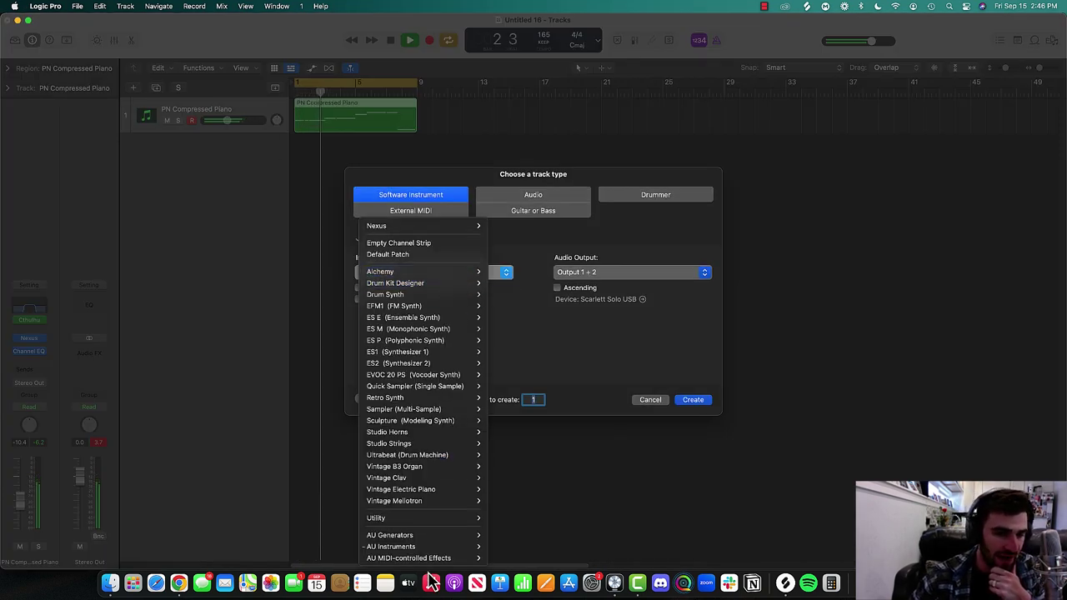
mouse_move(456, 547)
mouse_move(537, 491)
mouse_move(594, 492)
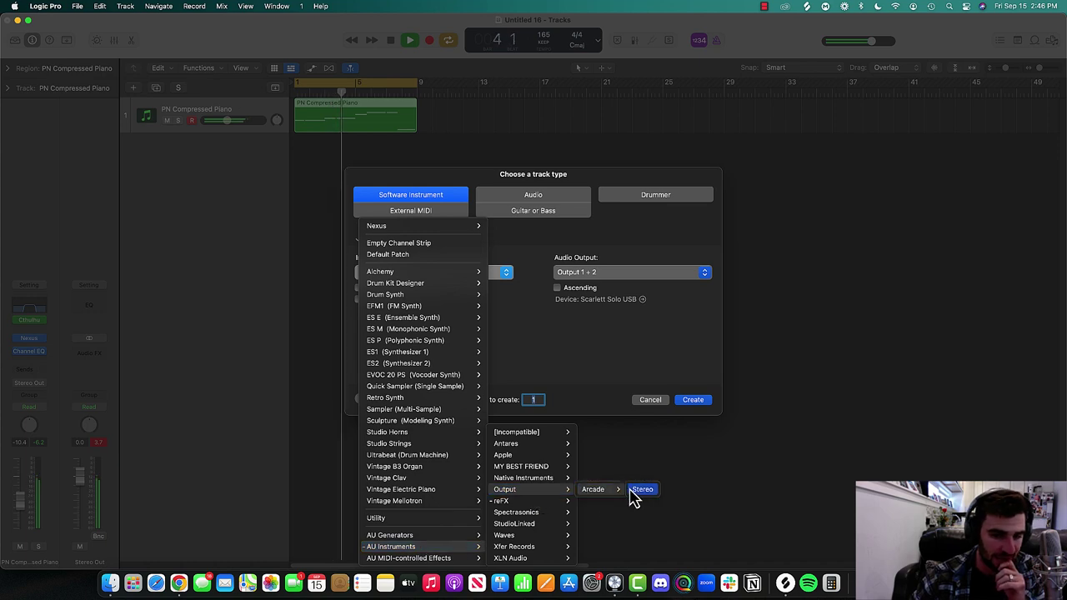
click(633, 493)
click(694, 400)
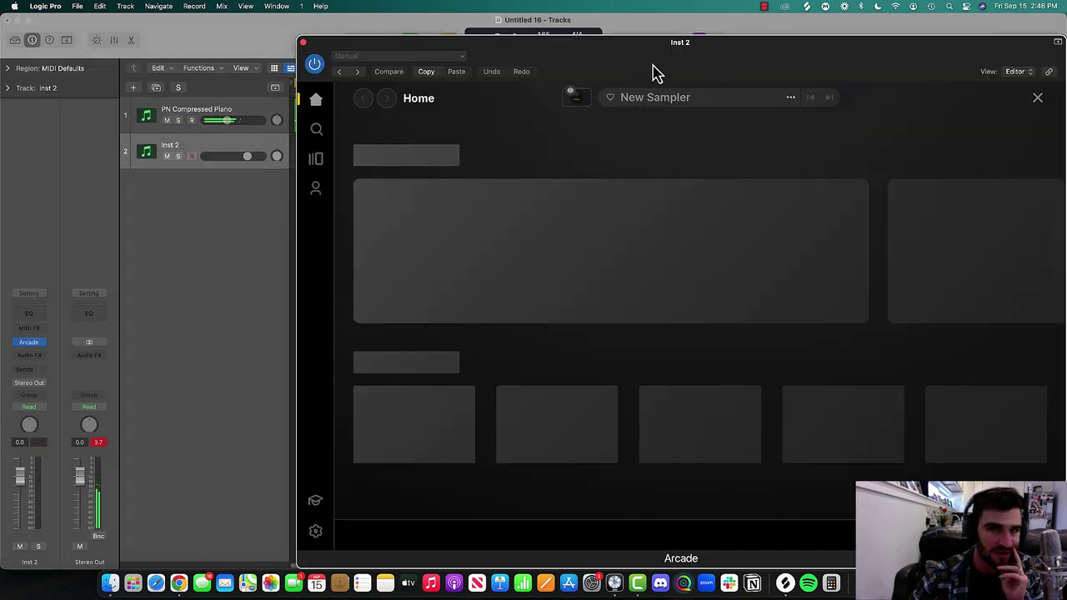
drag(662, 41, 542, 17)
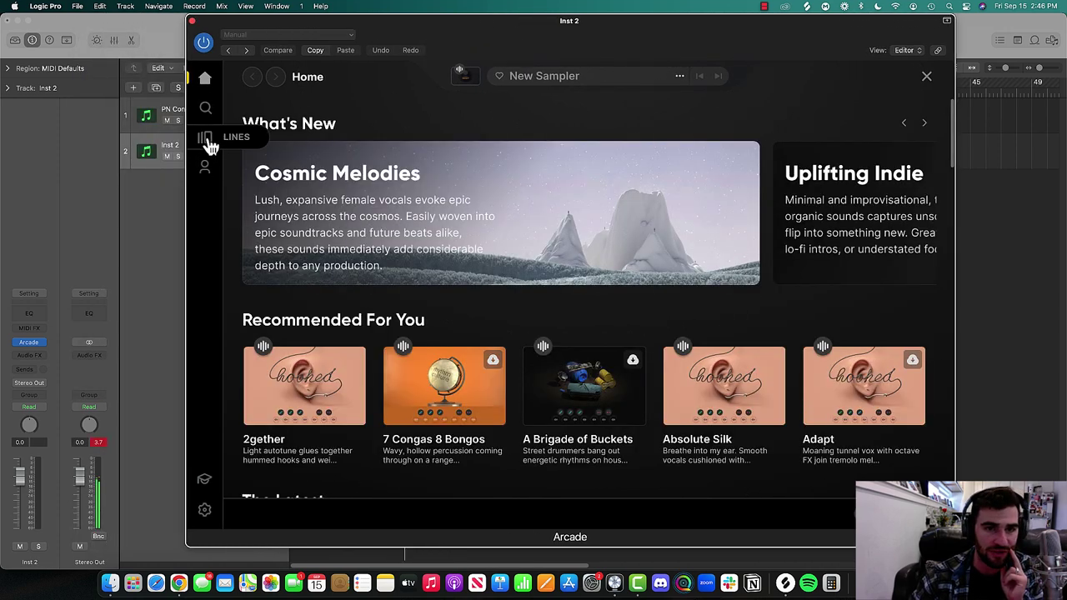
Open the Distant Voices line in Arcade, browse its samplers, and stop the project playback
click(409, 235)
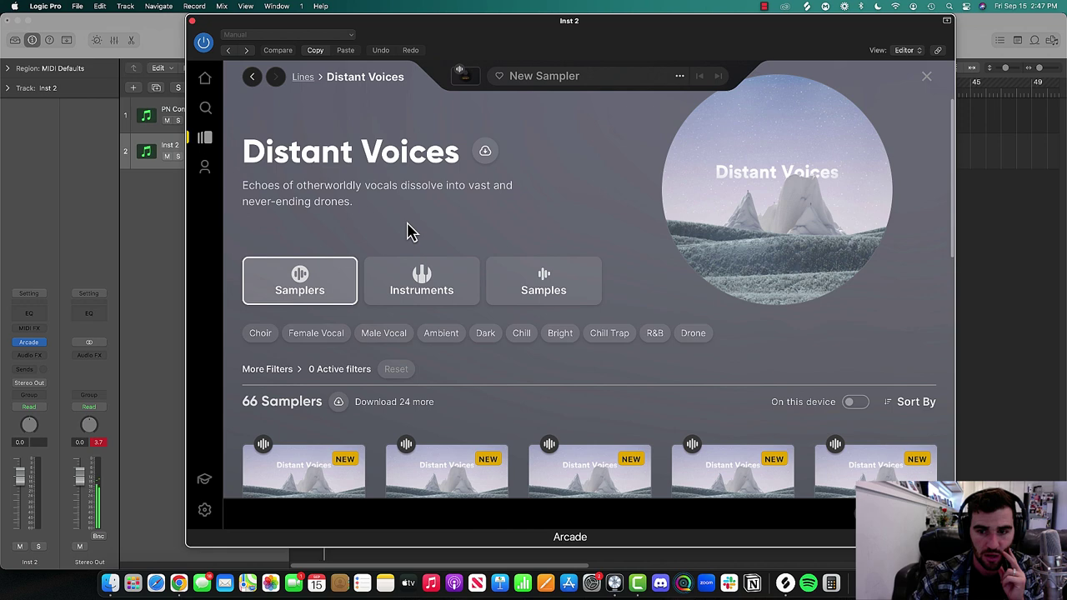
scroll(409, 233, down, 5)
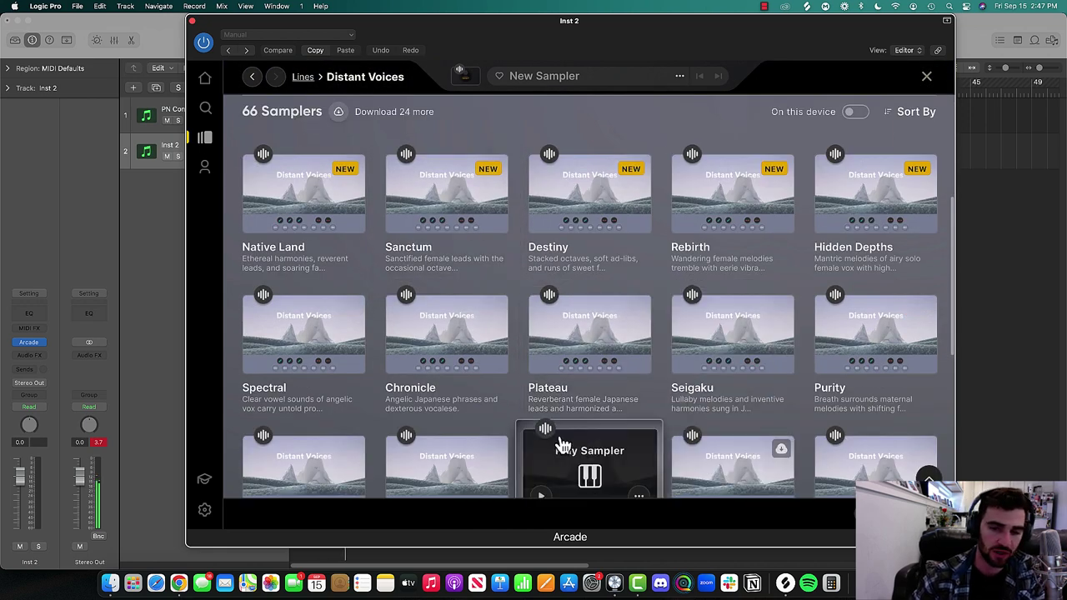
click(153, 403)
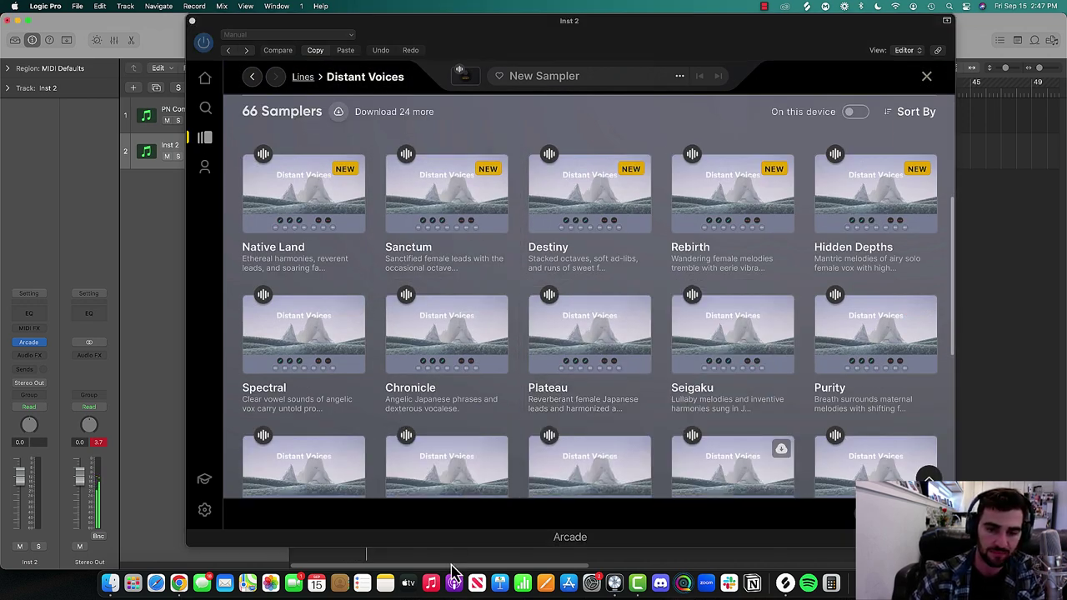
click(835, 525)
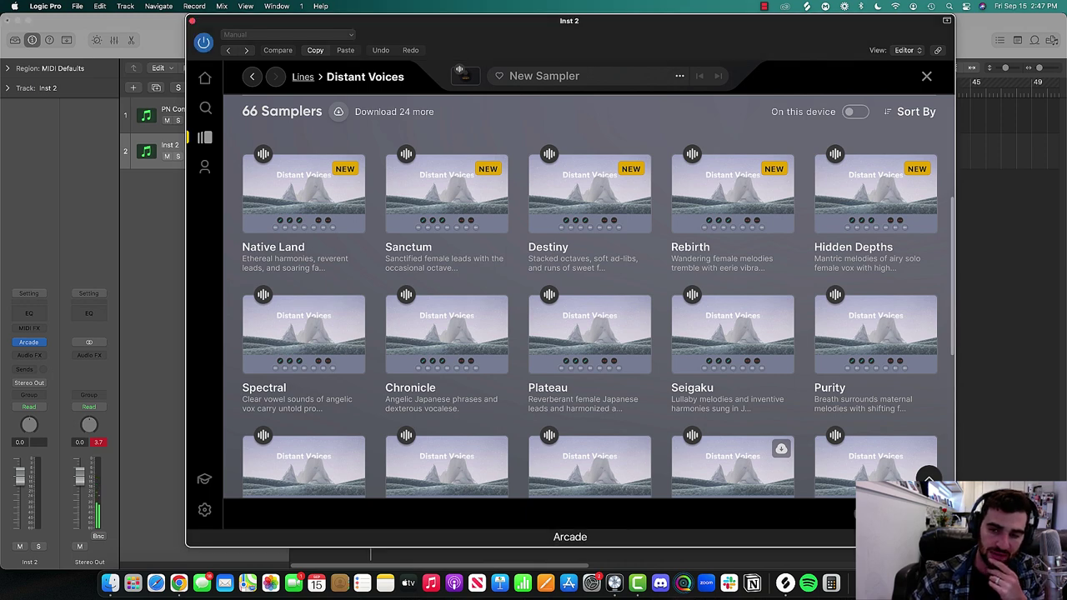
Set Arcade's session key to E minor
click(872, 513)
click(904, 251)
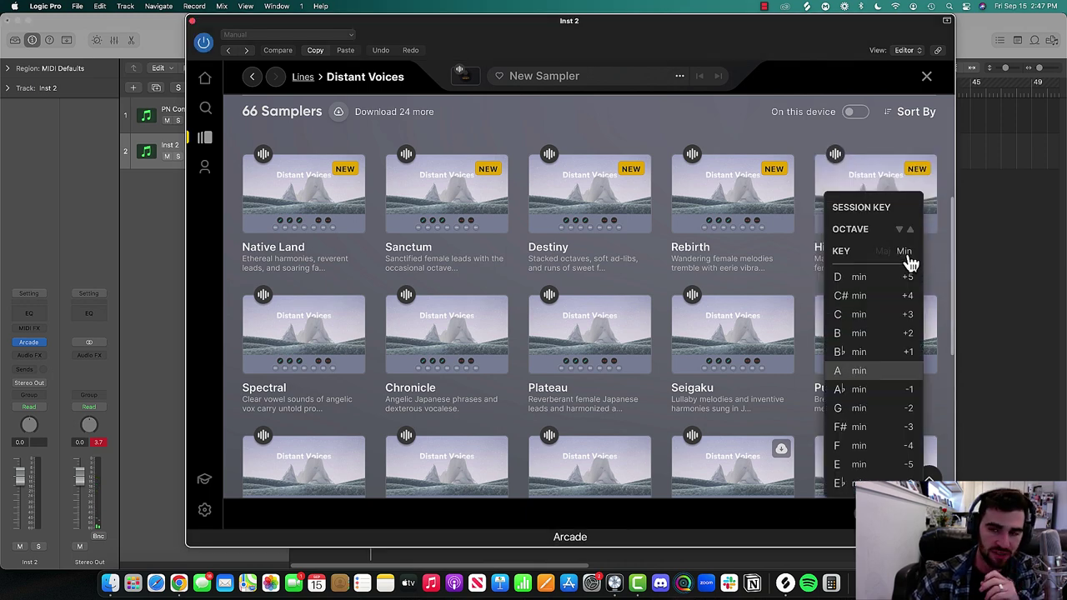
click(856, 468)
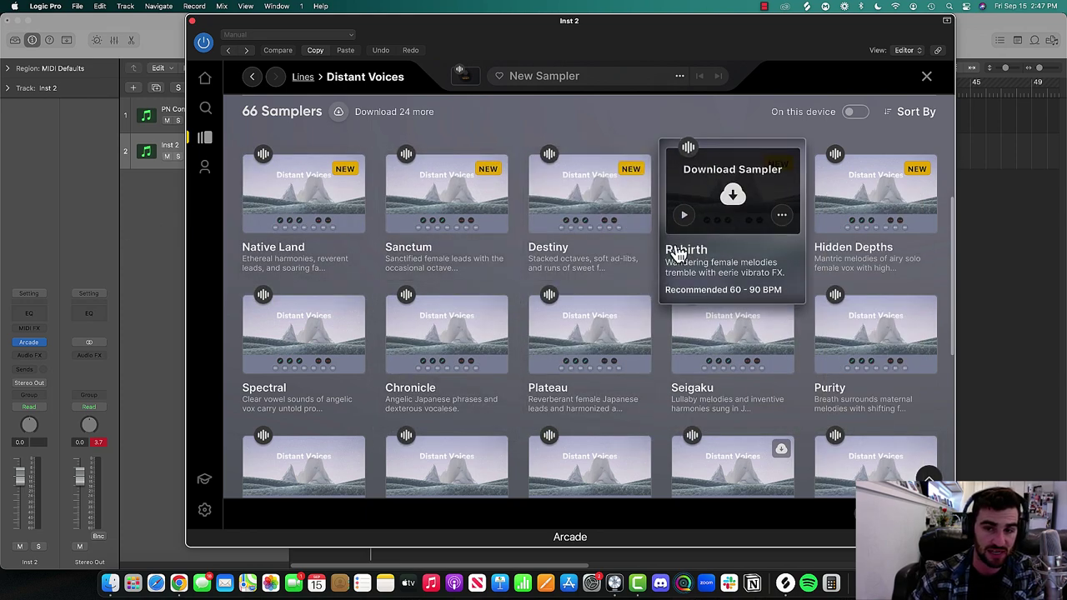
Restart the project playback and preview the Destiny and Hidden Depths samplers against the piano chords
mouse_move(689, 230)
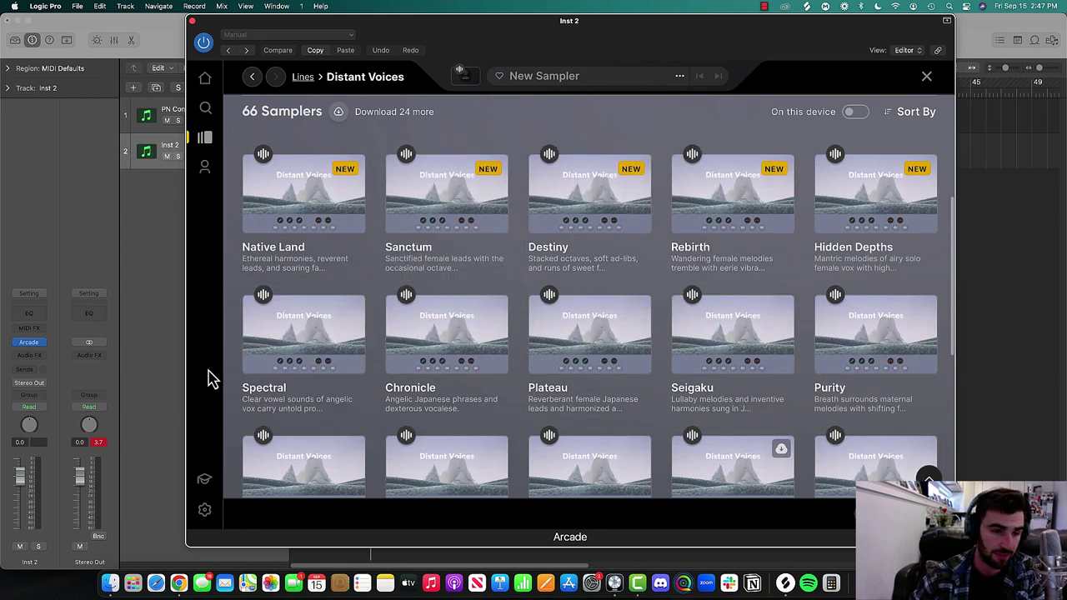
click(149, 367)
key(space)
click(559, 153)
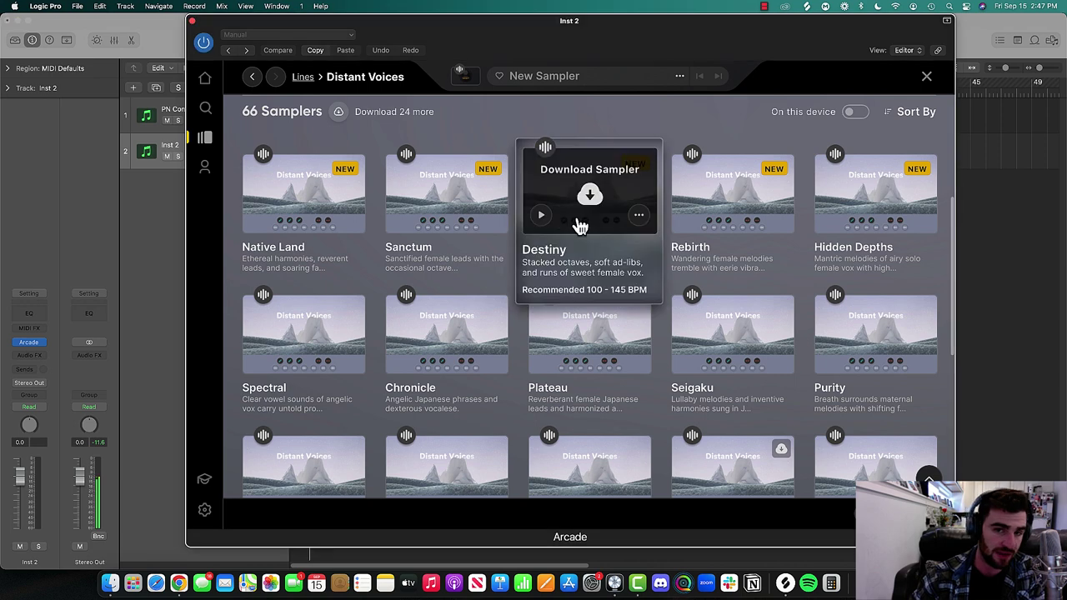
click(539, 218)
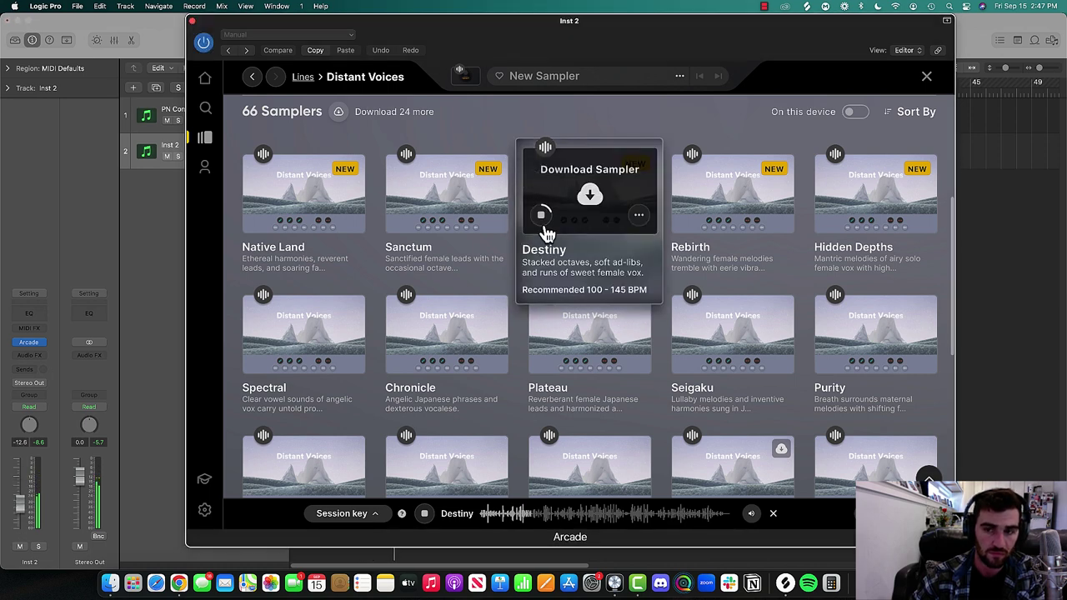
mouse_move(692, 227)
click(819, 224)
click(877, 219)
click(827, 216)
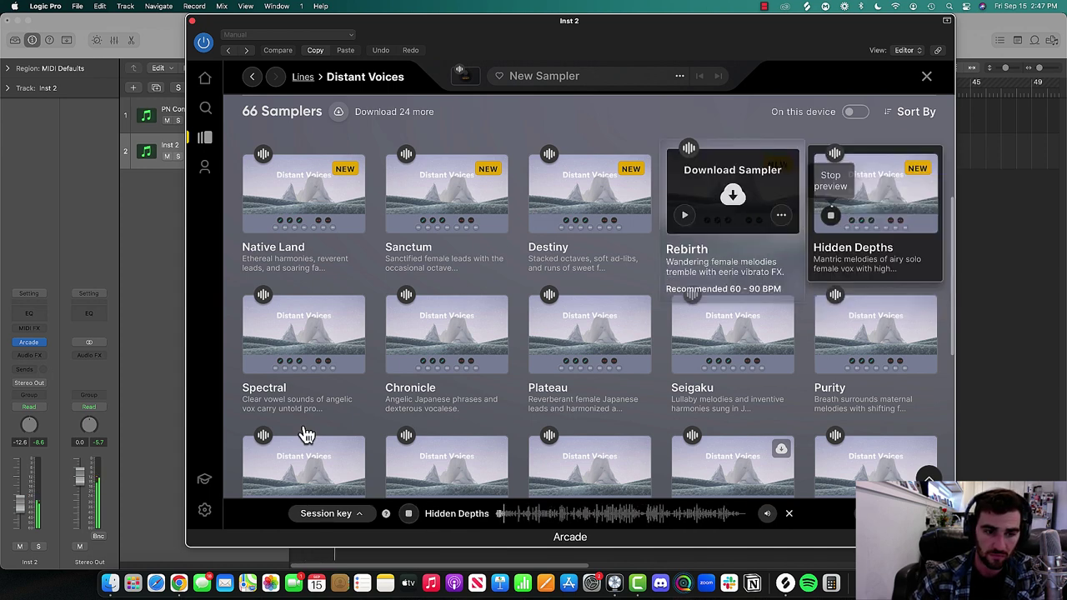
Set the Inst 2 track's volume to -12.0 dB, then download and load the Hidden Depths sampler
click(20, 512)
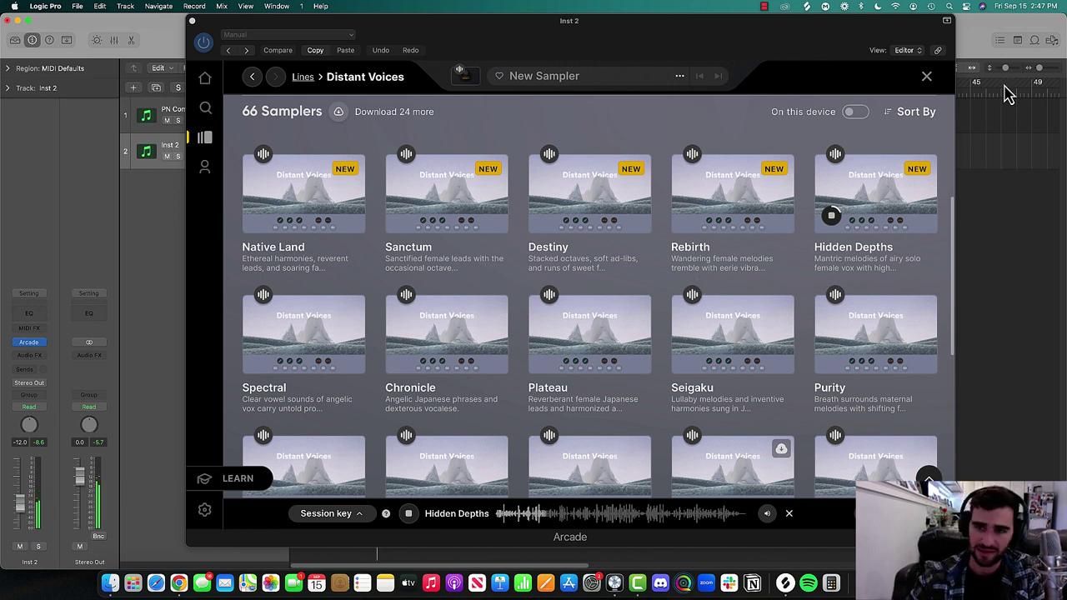
click(873, 200)
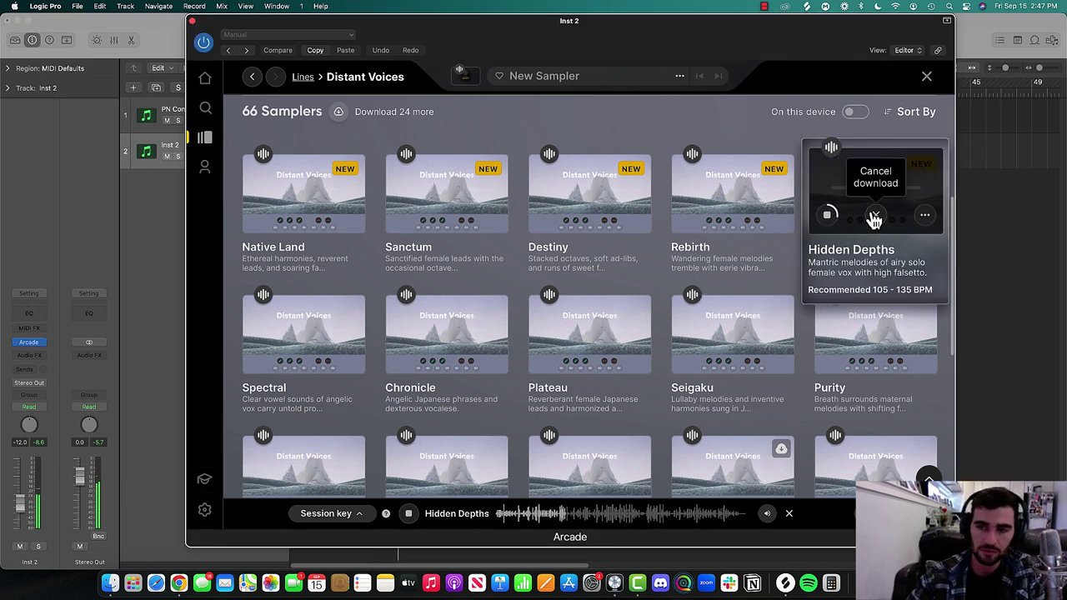
click(877, 198)
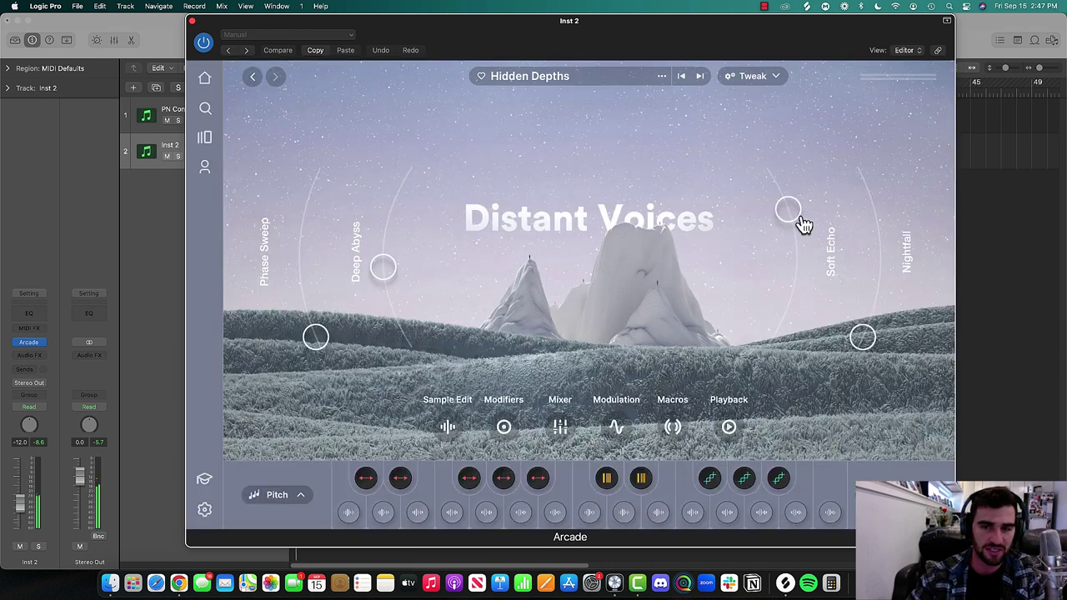
Open Musical Typing, raise the Inst 2 track's volume to -6.0 dB, and audition the Hidden Depths vocal samples on C2, D2, E2 and F2
key(super+k)
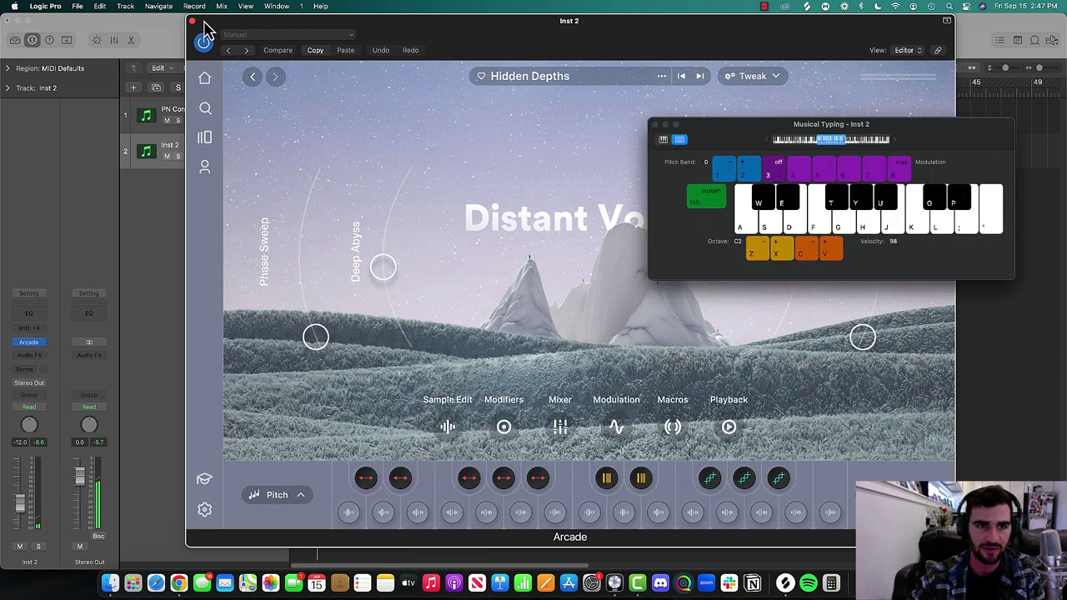
key(a)
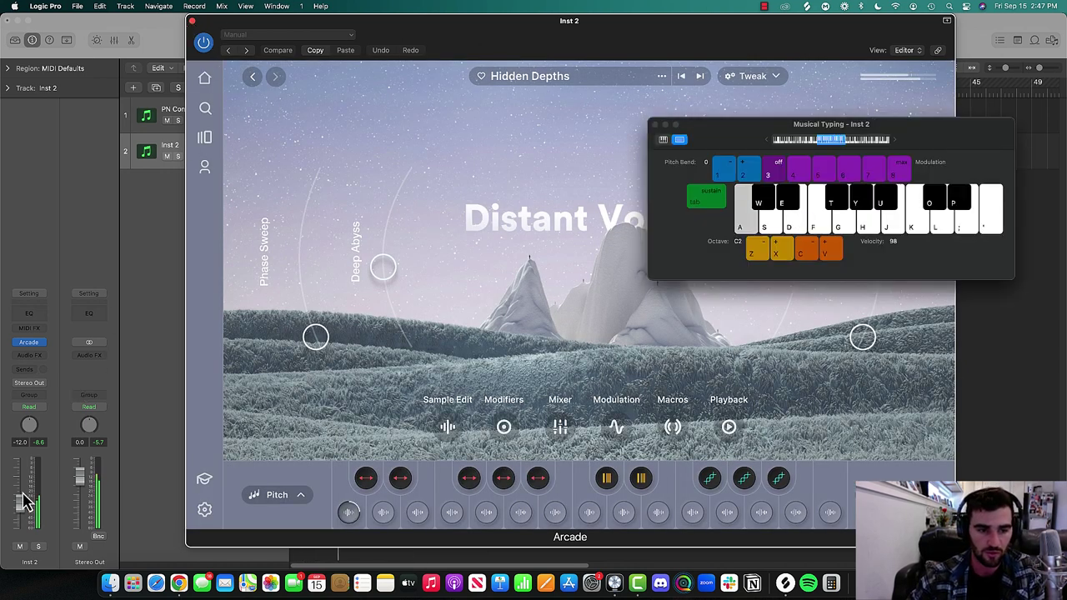
drag(25, 499, 25, 498)
key(s)
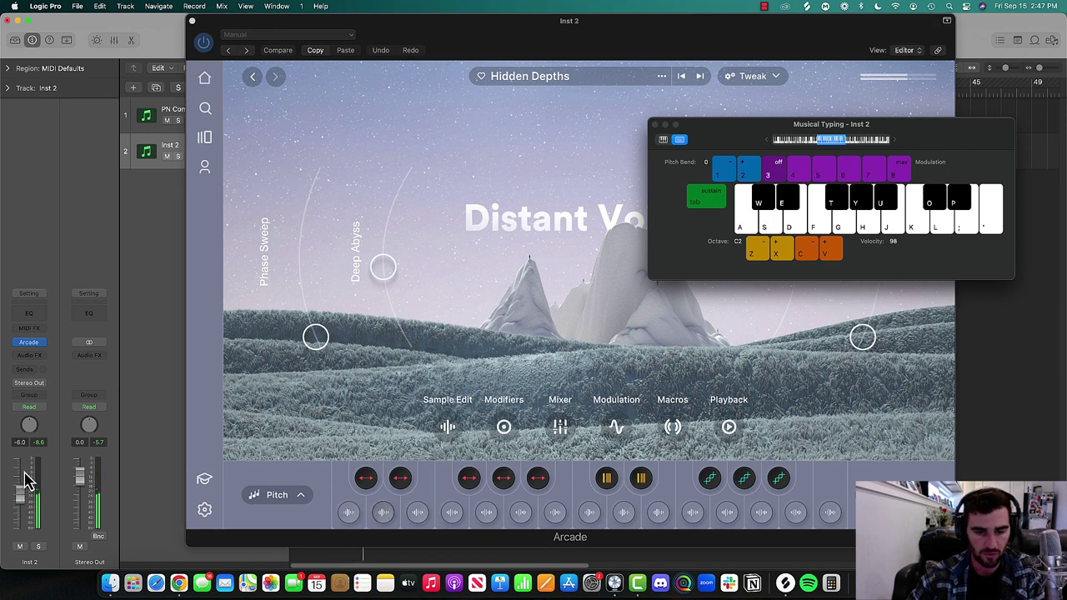
key(d)
key(f)
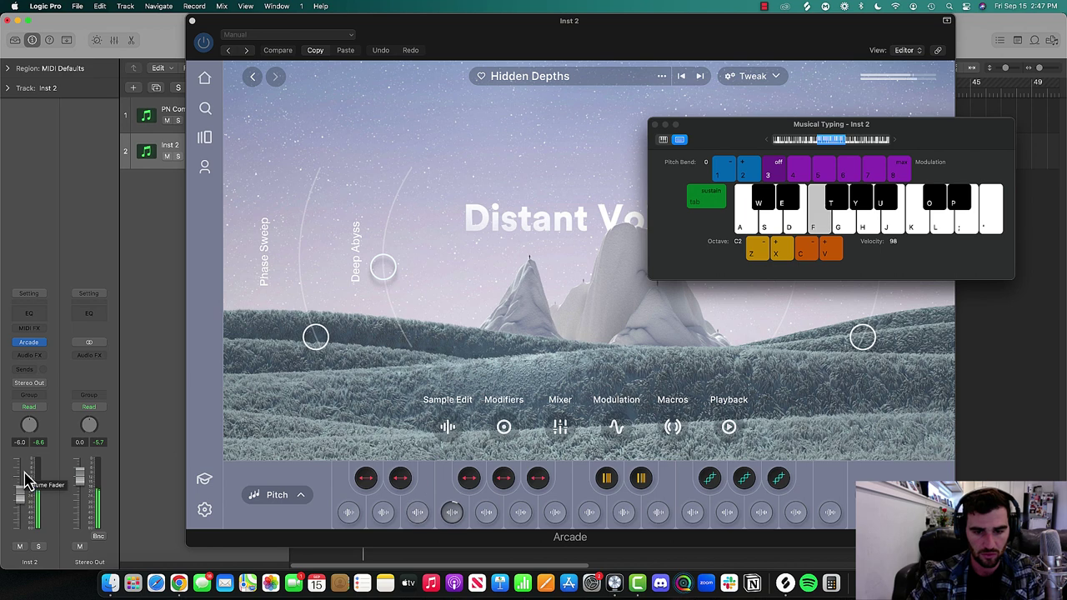
key(d)
key(f)
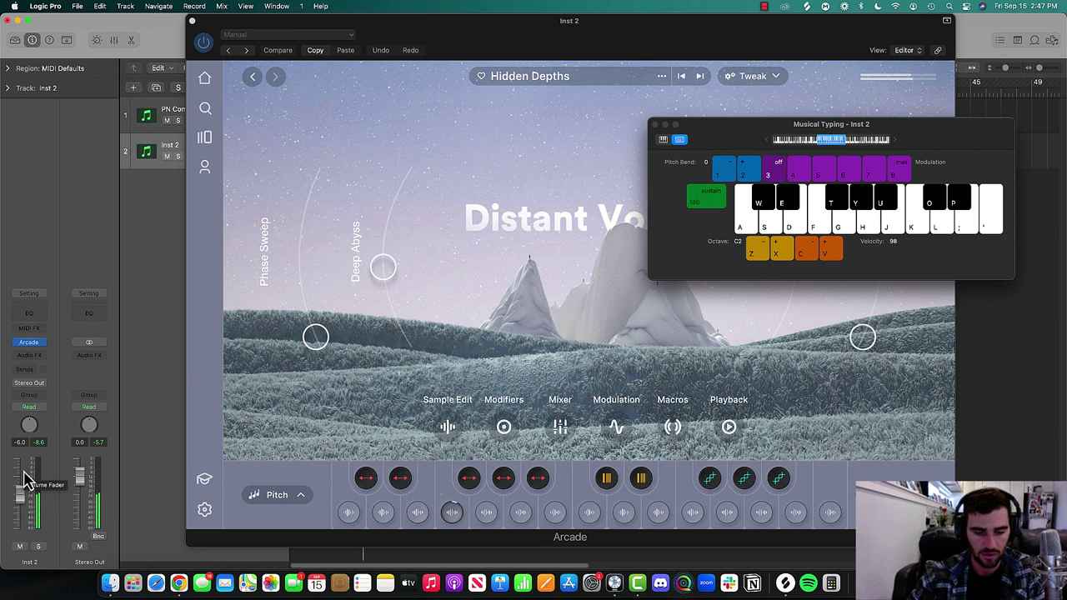
key(d)
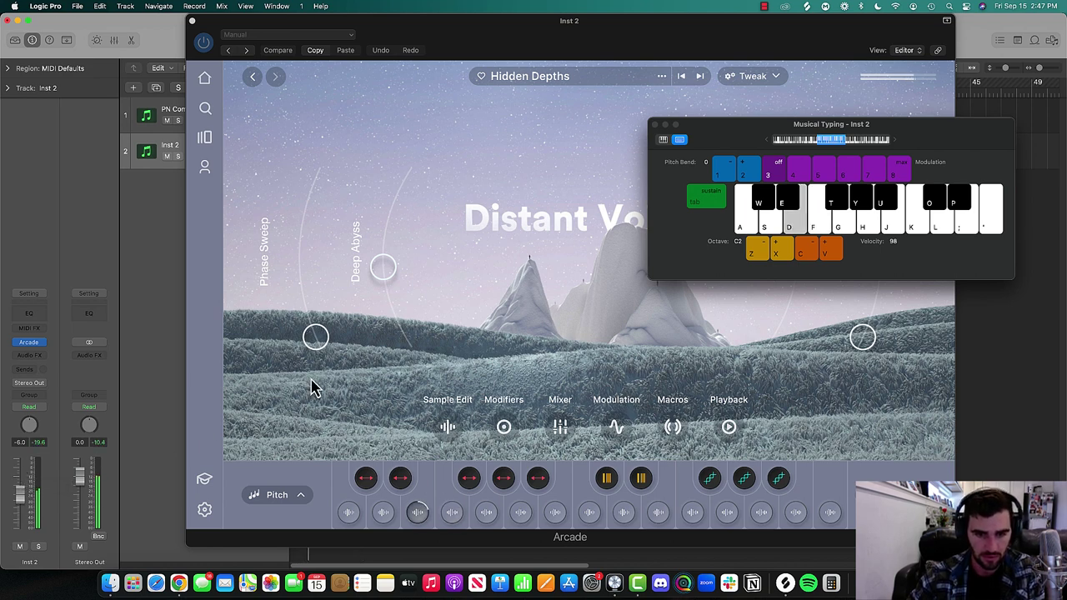
Audition the remaining Hidden Depths vocal samples from F2 up to D3 against the piano, returning to A2
key(f)
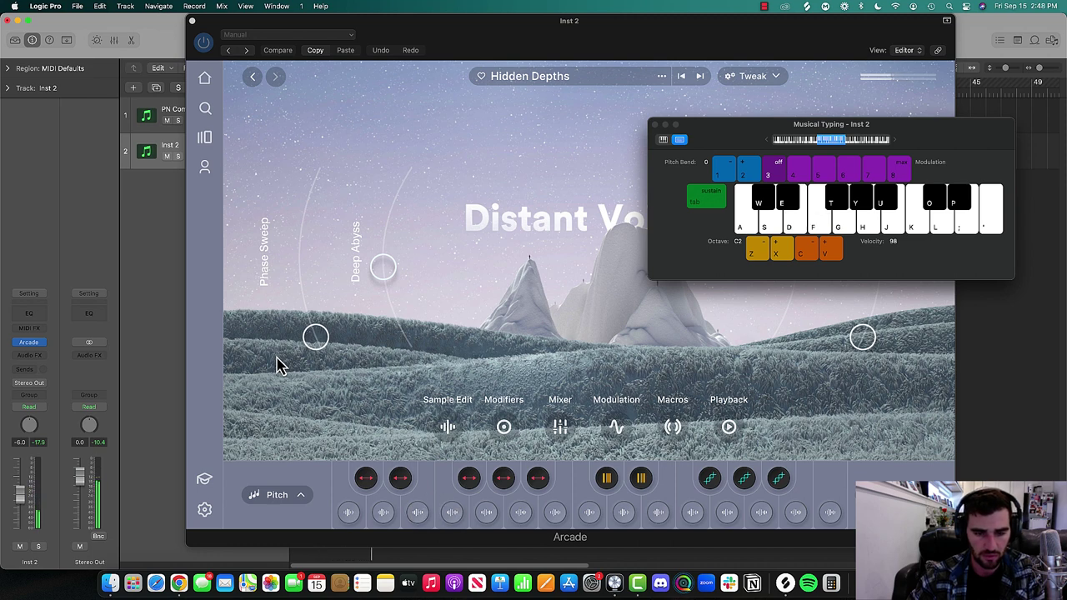
key(g)
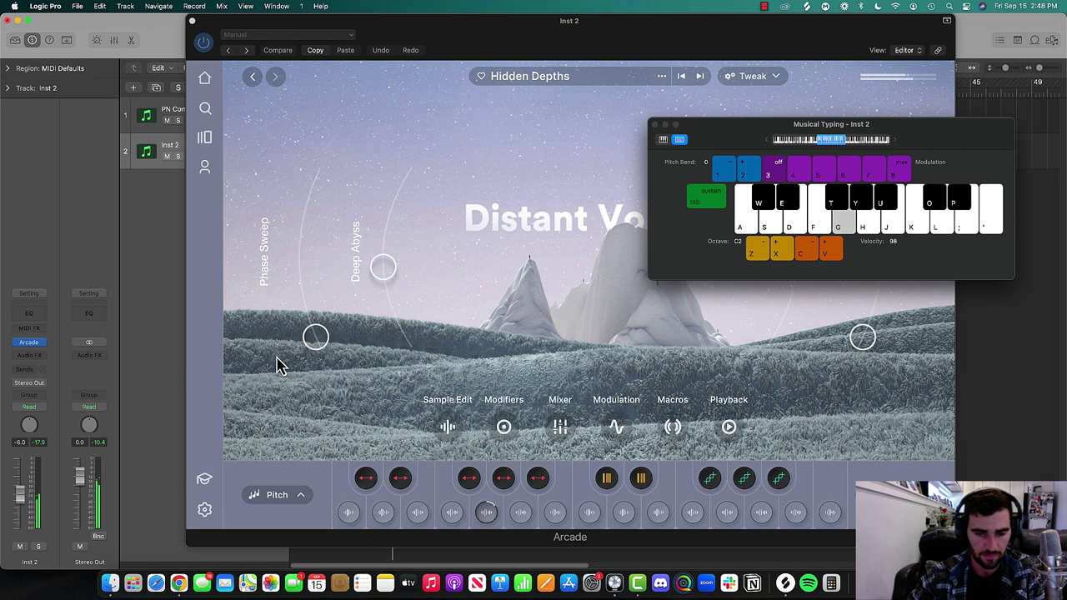
key(h)
key(h)
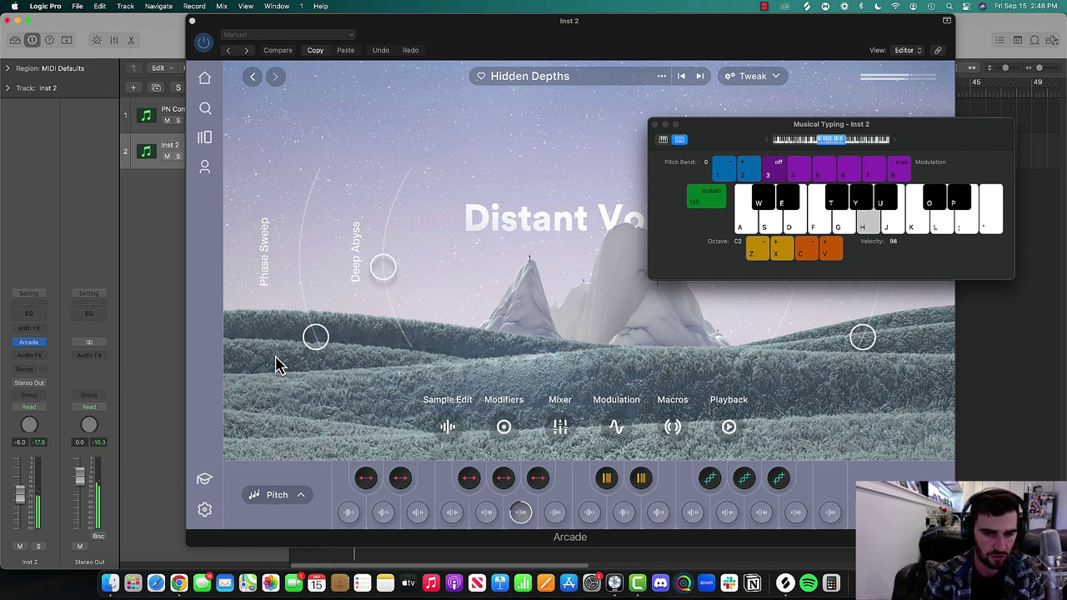
key(f)
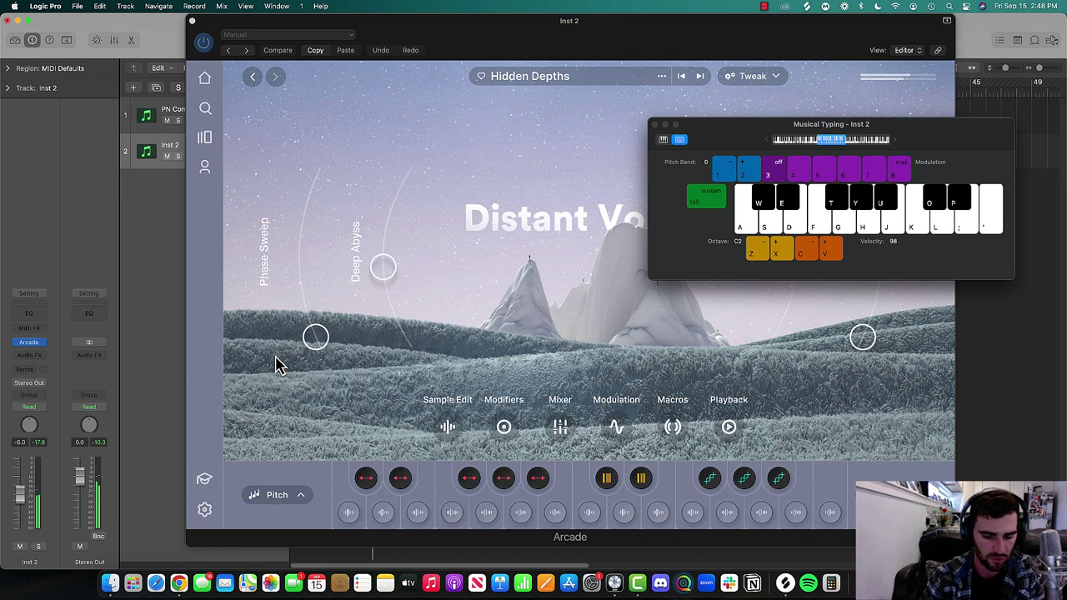
key(j)
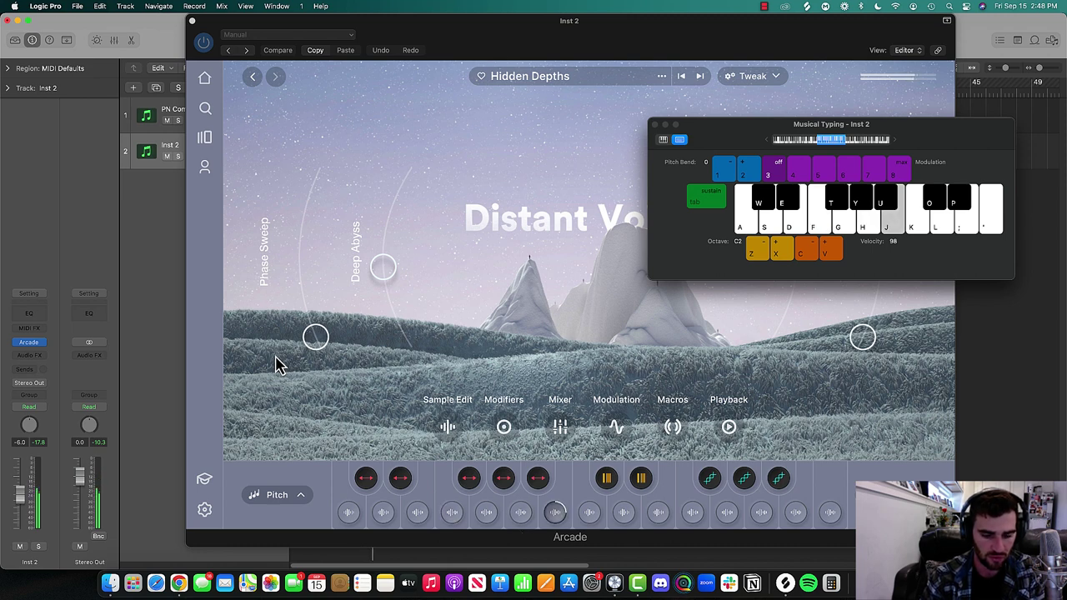
key(k)
key(l)
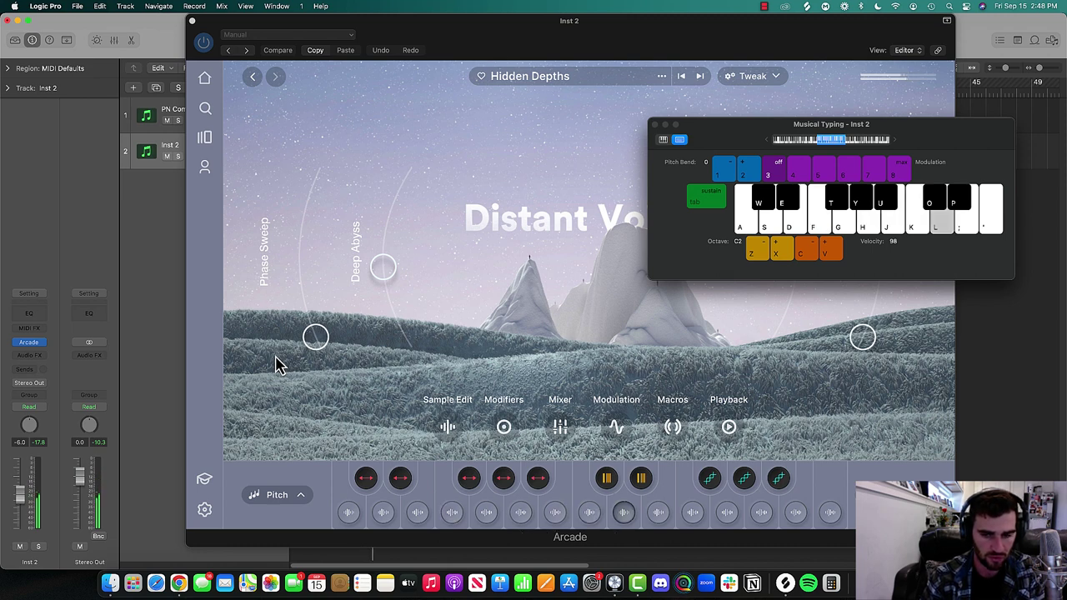
key(h)
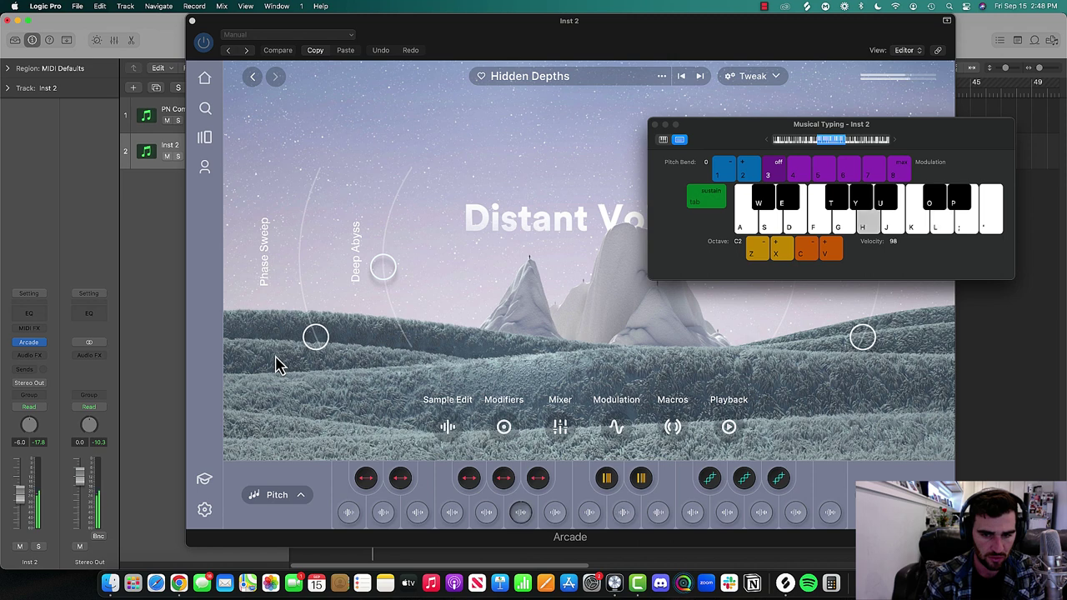
Close Arcade and record the A2 vocal sample over the eight-bar cycle, lowering the piano's volume and setting Inst 2 to -7.6 dB
click(192, 21)
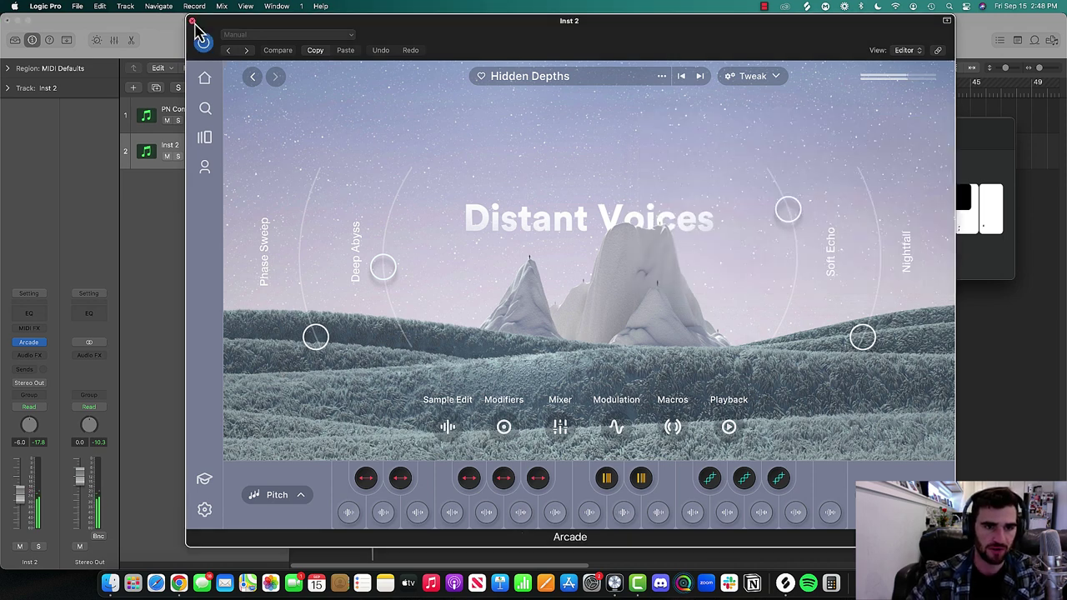
key(r)
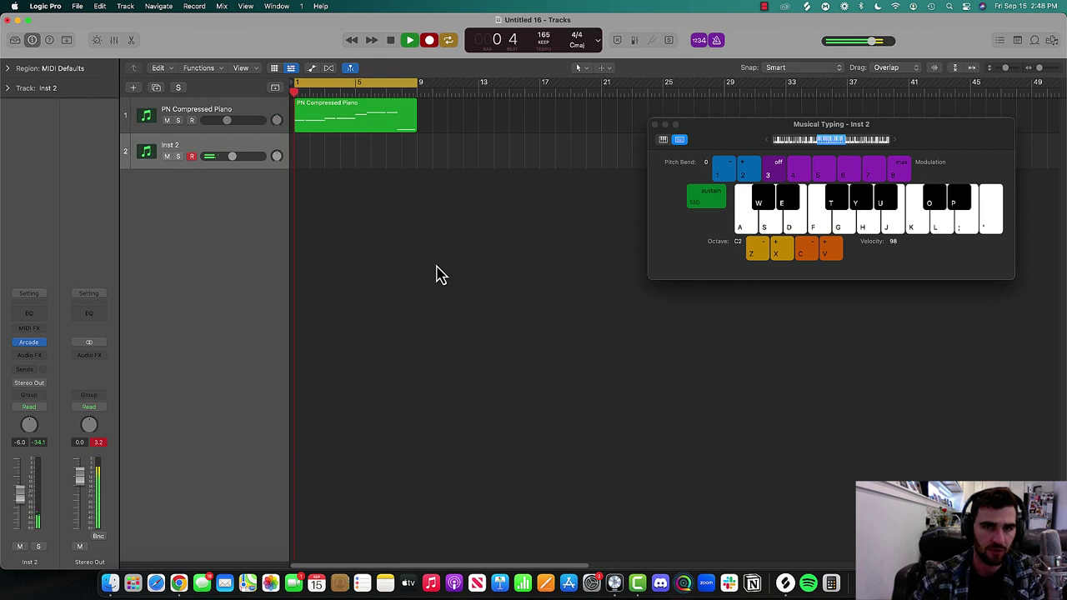
key(h)
drag(227, 120, 223, 120)
drag(229, 167, 225, 170)
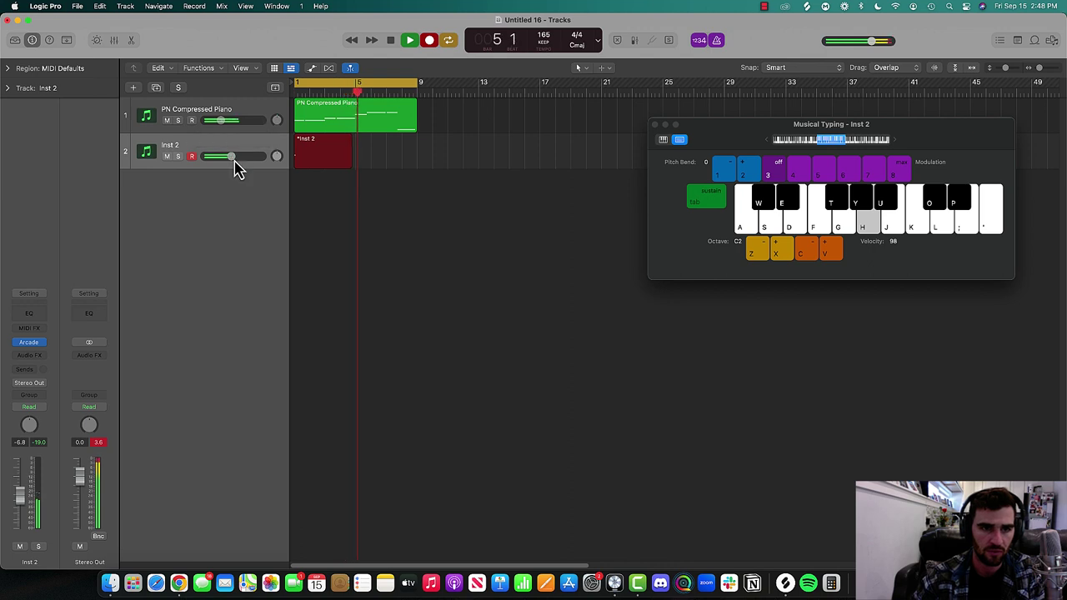
drag(237, 170, 234, 170)
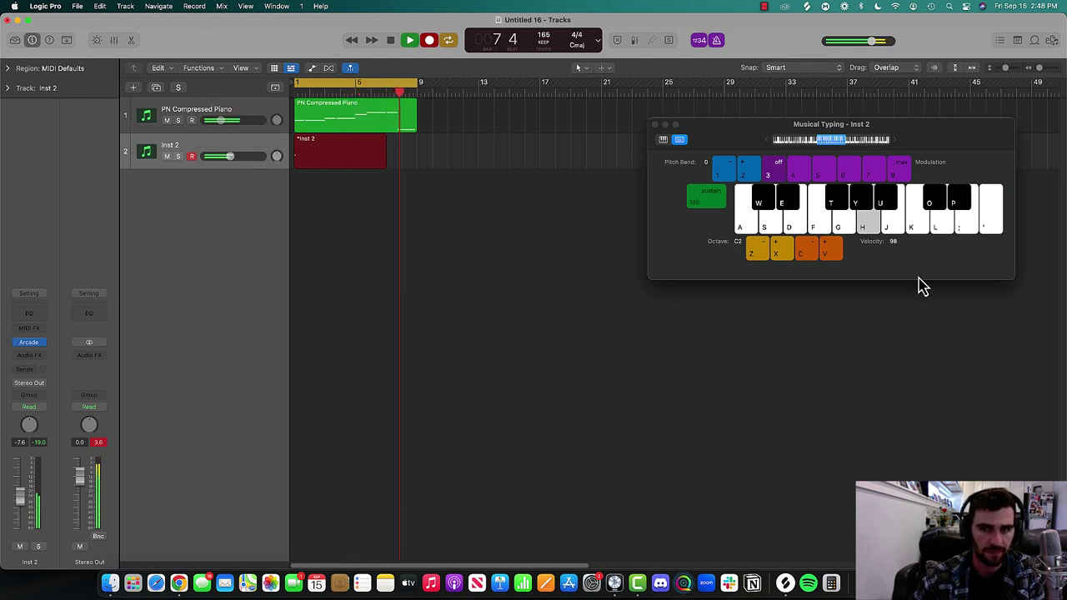
key(space)
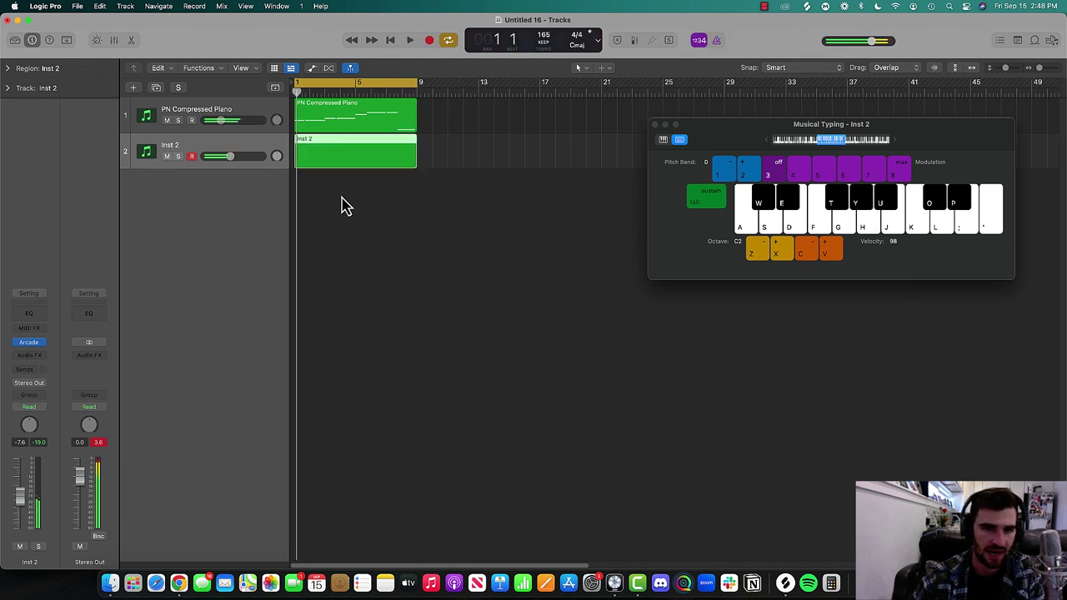
Play back the recording and set Inst 2's volume to -8.4 dB and PN Compressed Piano's to -16.2 dB
key(space)
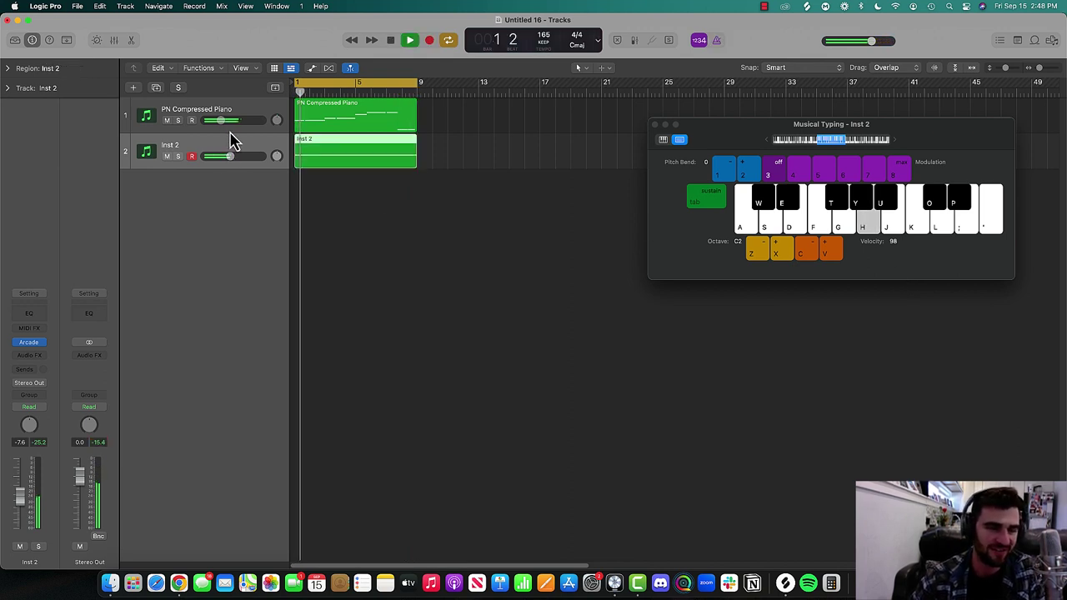
drag(235, 167, 233, 168)
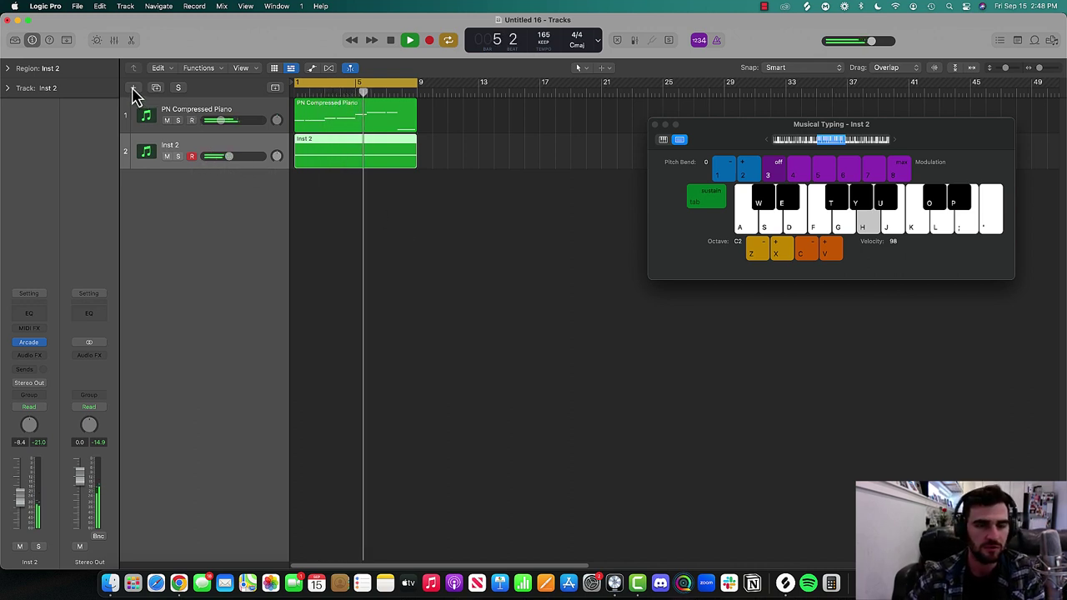
drag(221, 120, 220, 120)
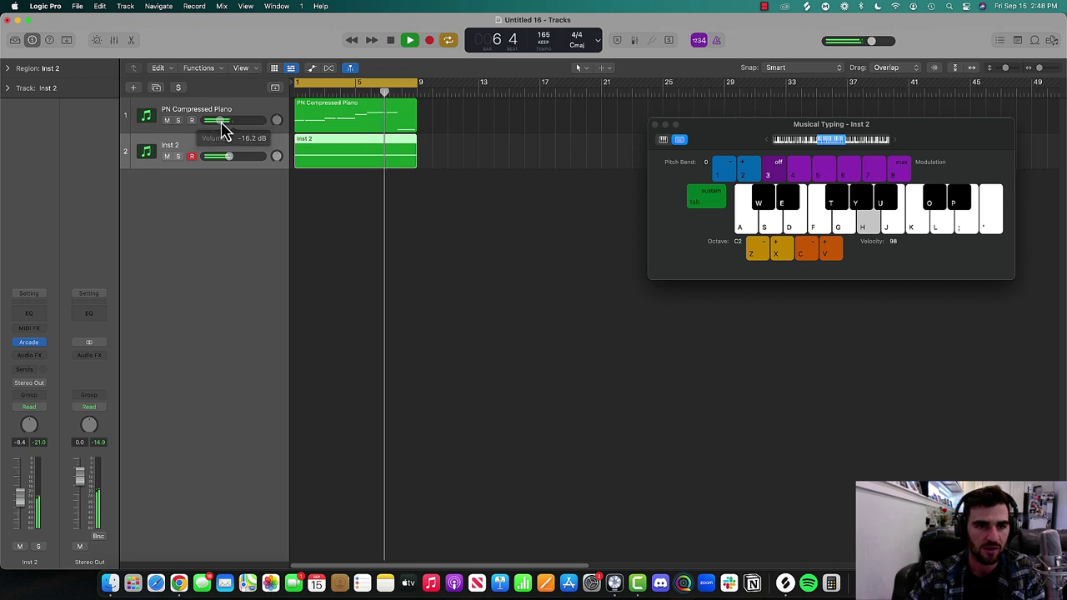
Switch to Splice, search for "soulful guitar" and filter the samples to E minor
click(785, 583)
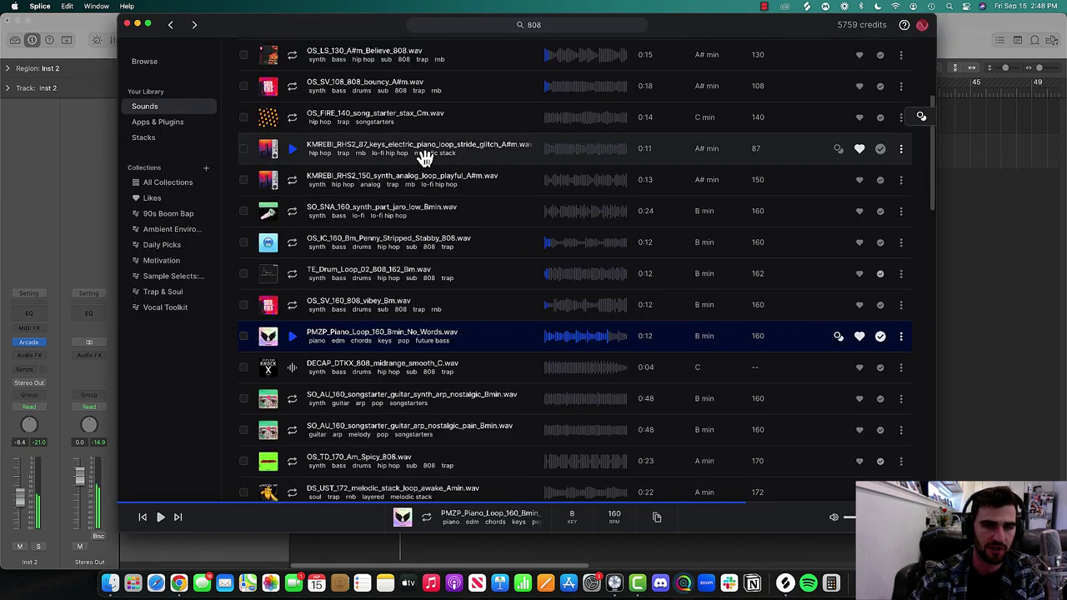
click(550, 27)
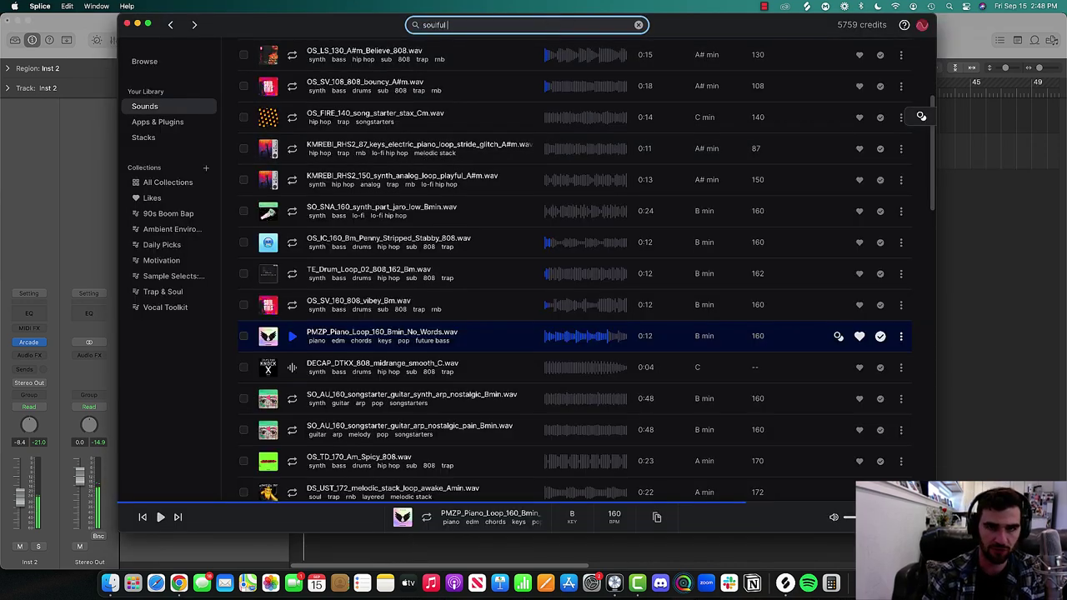
key(Return)
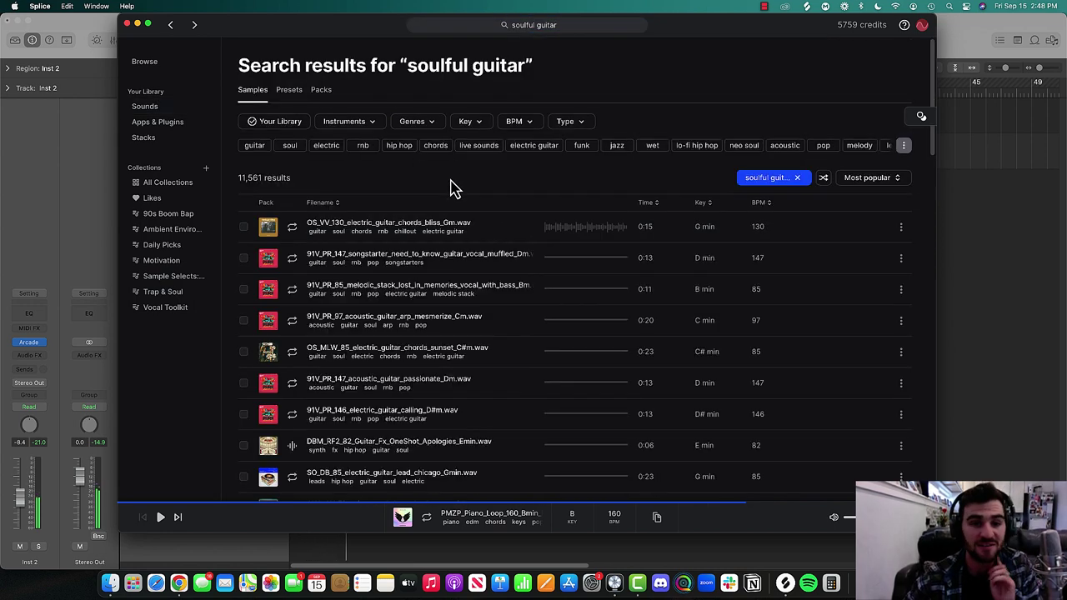
click(475, 122)
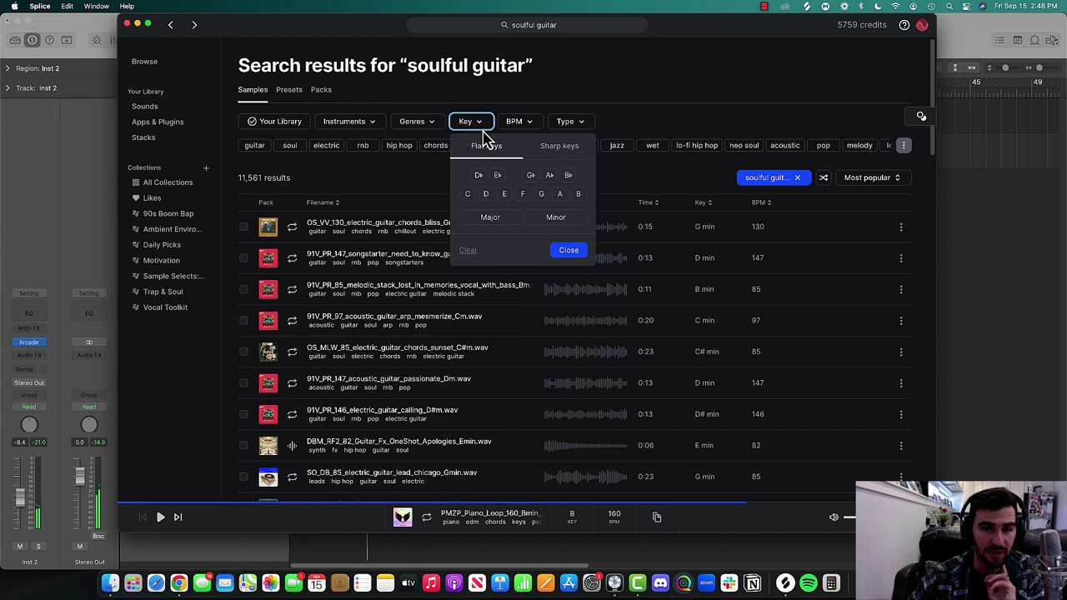
click(553, 220)
click(568, 251)
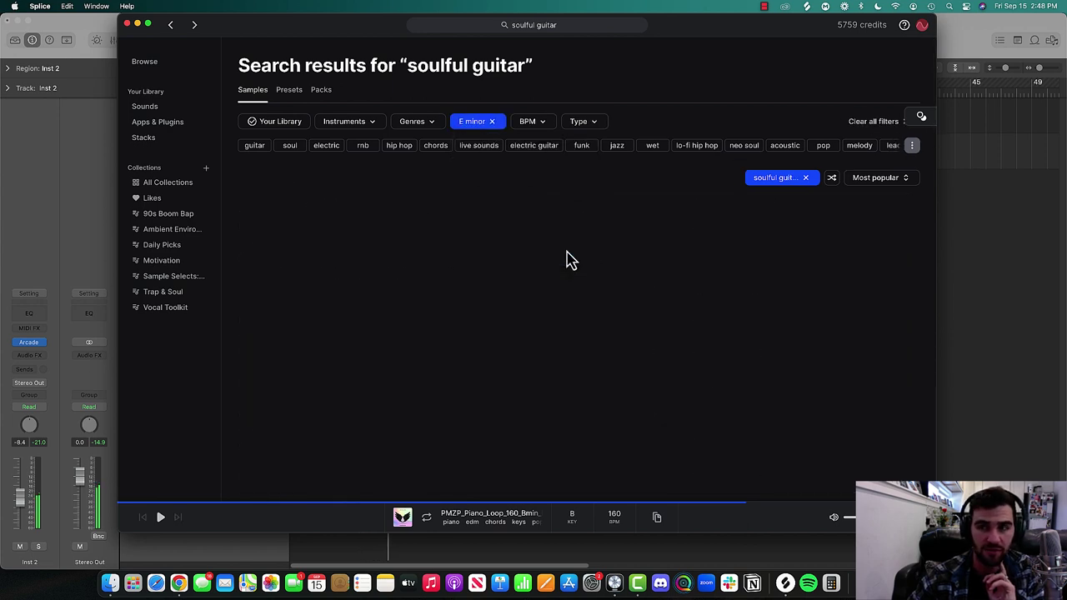
Stop the Logic Pro playback, then return to Splice and sort the guitar samples by highest BPM first
click(1003, 310)
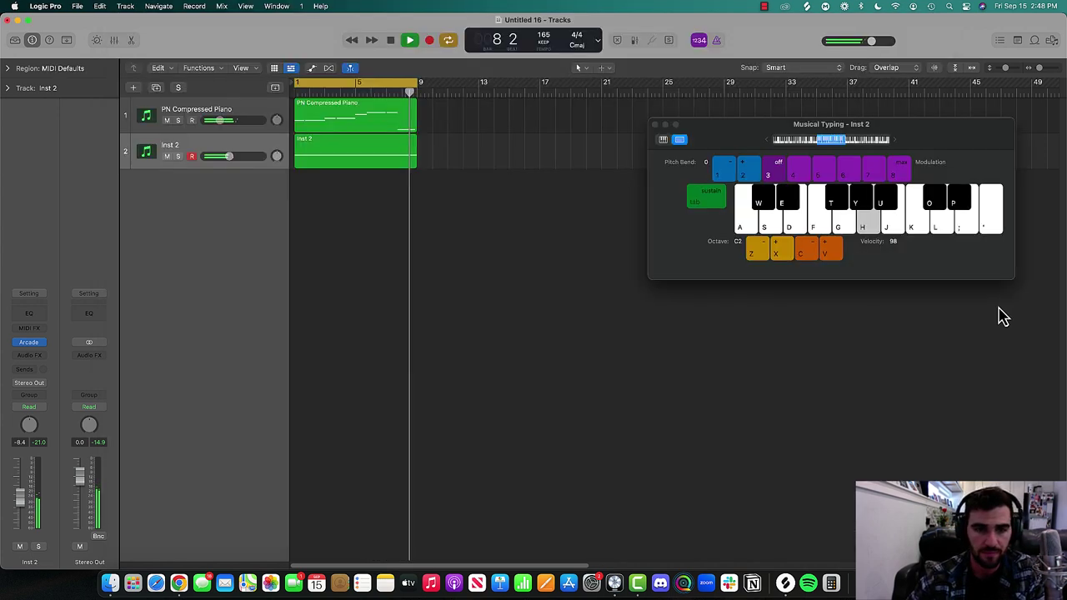
key(ctrl+Up)
click(397, 436)
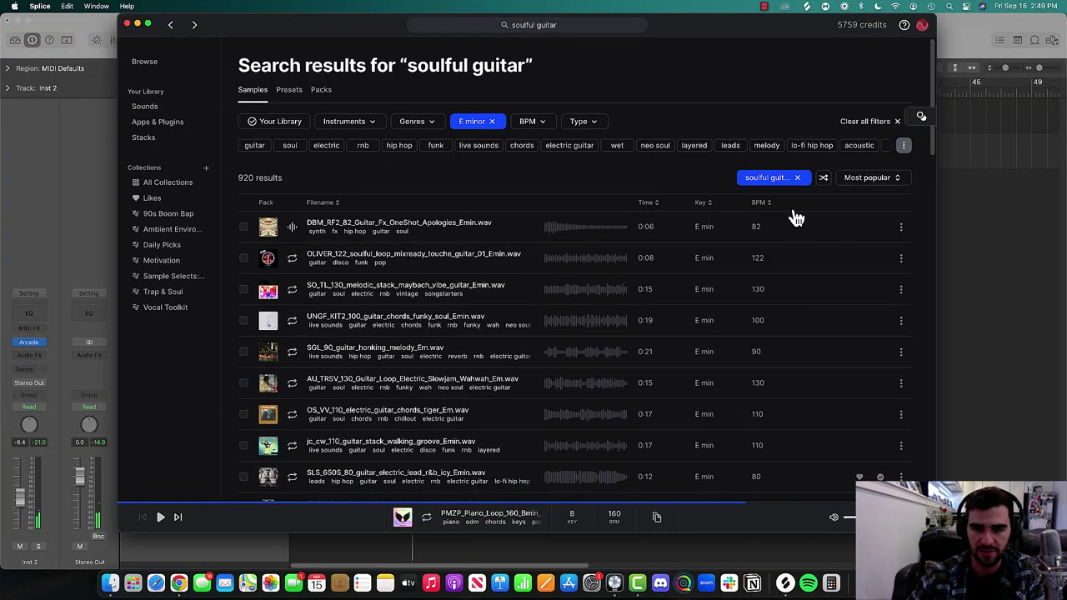
click(761, 204)
mouse_move(353, 26)
mouse_down()
mouse_move(348, 142)
mouse_move(342, 28)
mouse_up()
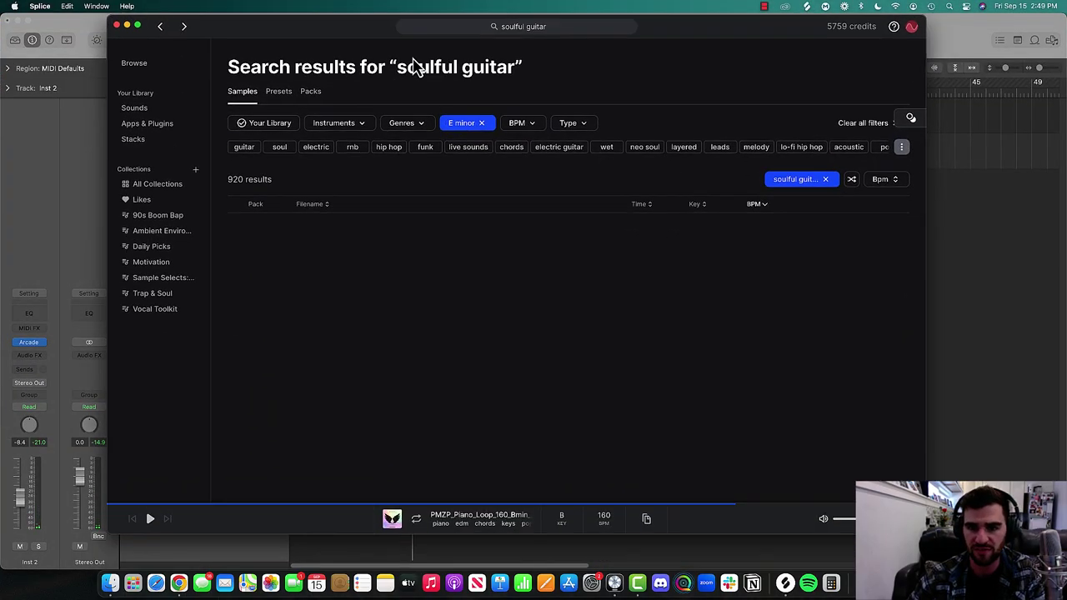
Restart the project playback and preview the first five guitar loops, from Tape_Reel_160BPM to SC_ES_144_guitar_arpeggio_picked_high, against the beat
click(279, 229)
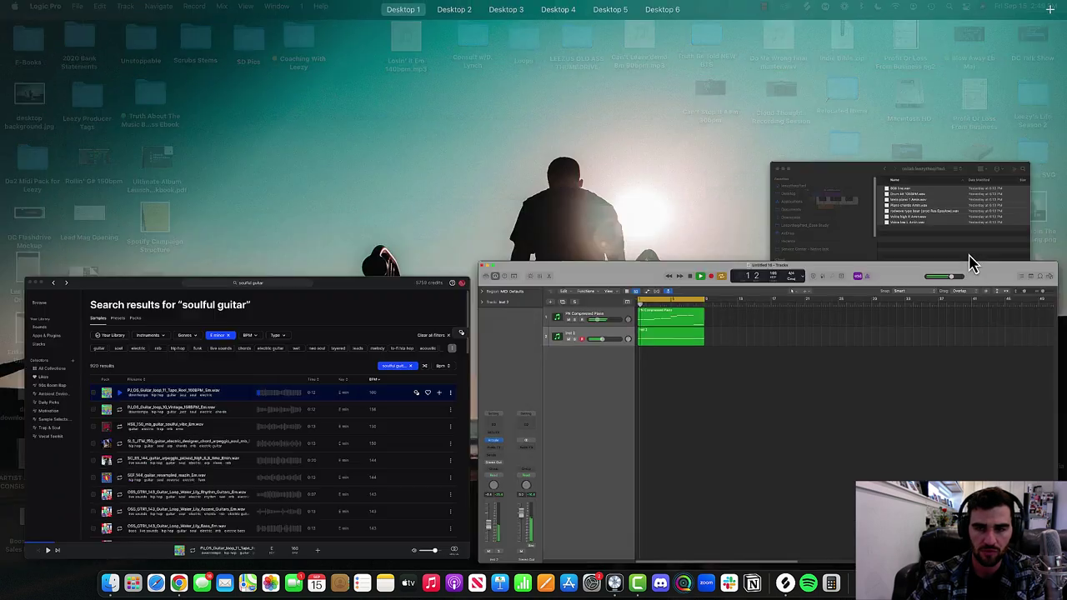
click(397, 428)
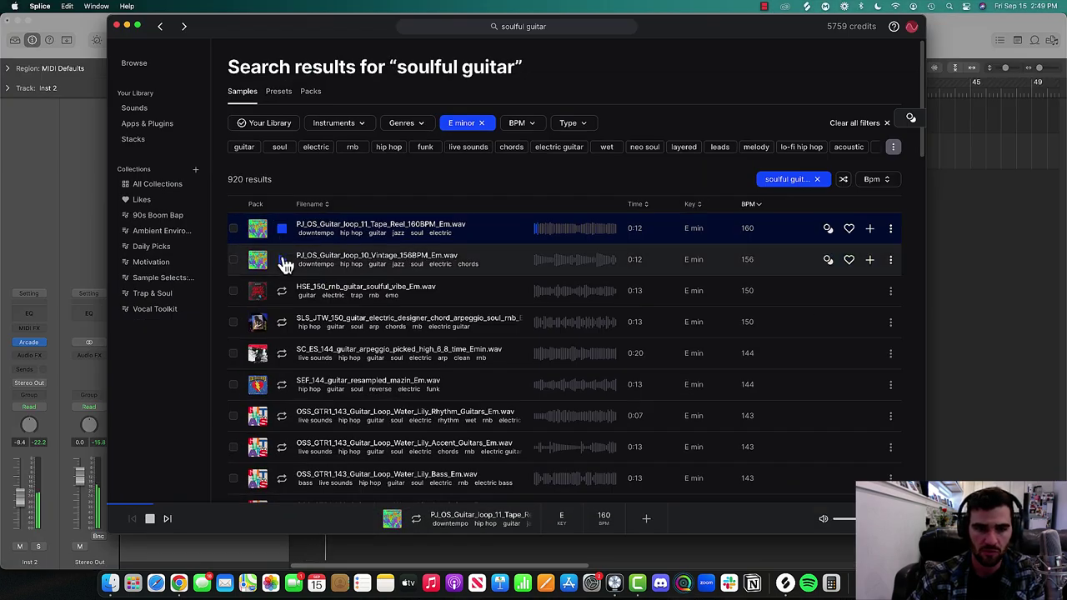
click(282, 261)
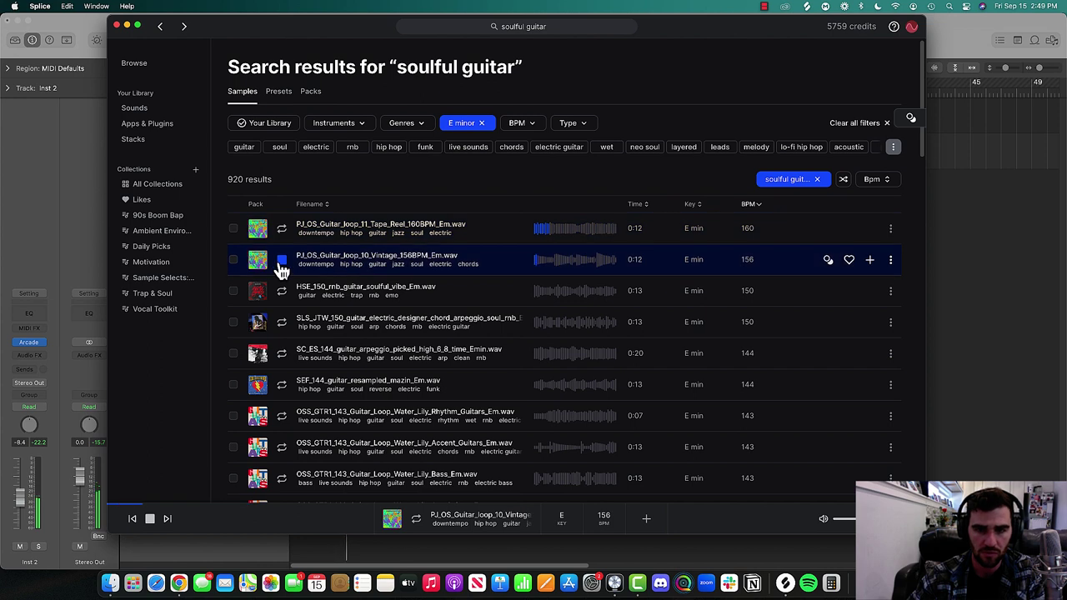
click(280, 293)
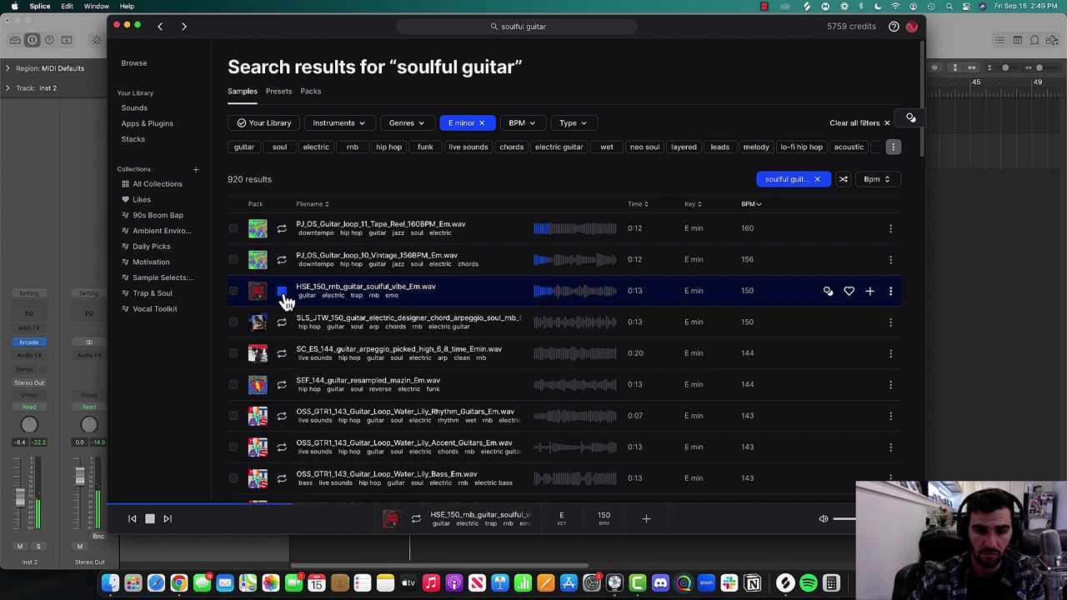
click(278, 326)
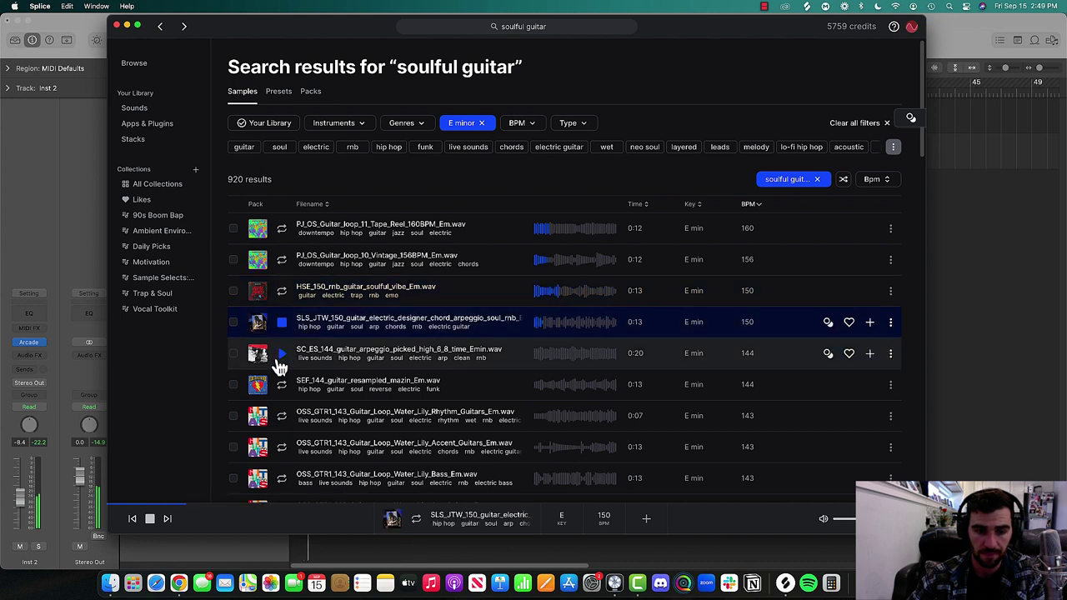
click(280, 357)
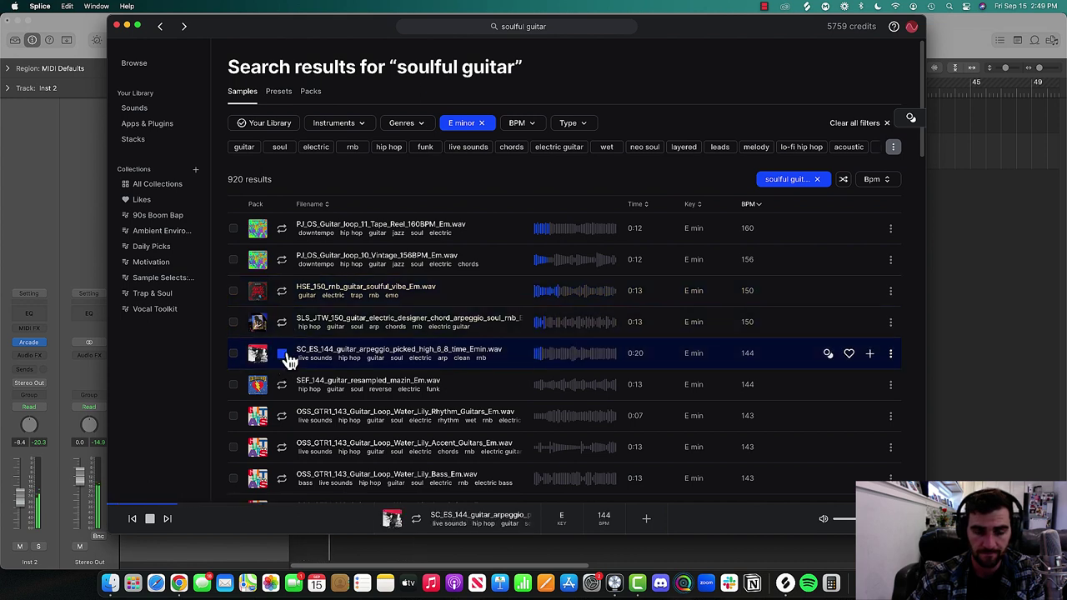
Stop the project playback and preview the SEF_144_guitar_resampled_mazin loop and the Water_Lily Rhythm, Accent and Bass loops on their own
click(28, 236)
key(ctrl+Up)
click(272, 403)
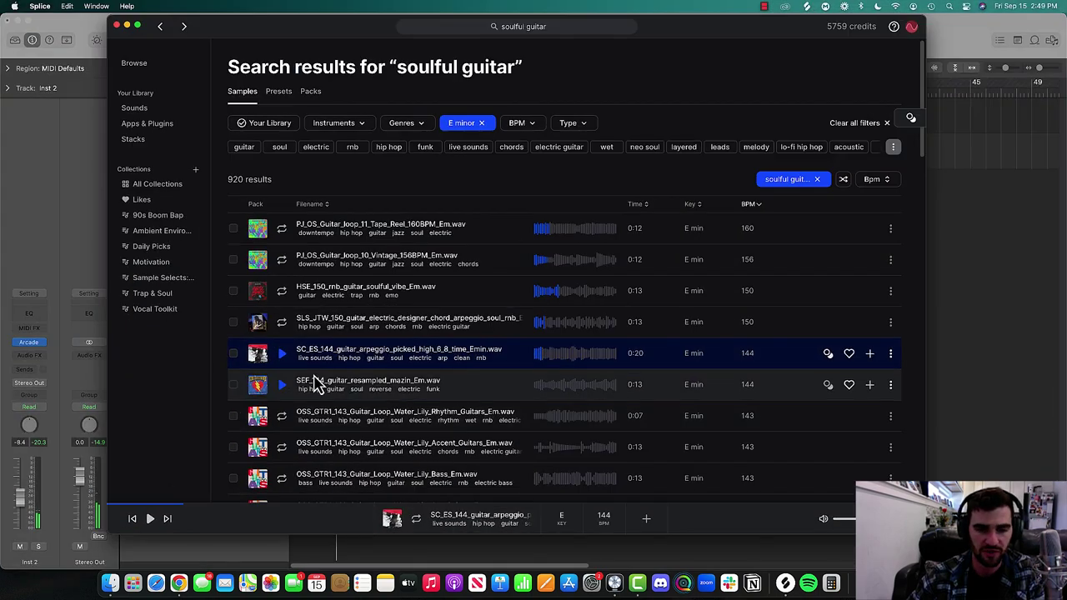
click(283, 390)
click(283, 415)
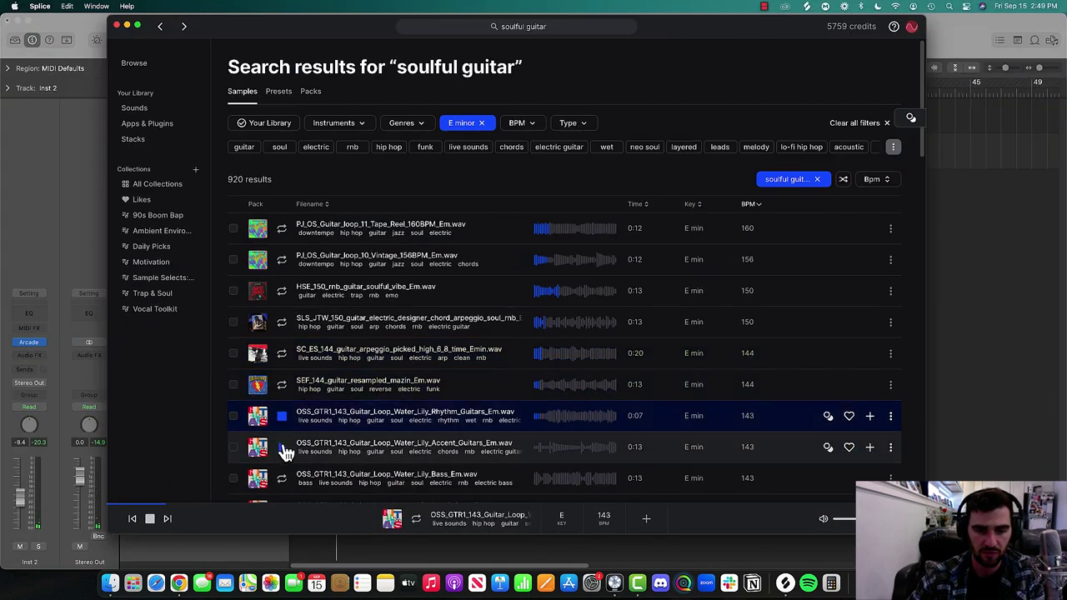
click(283, 448)
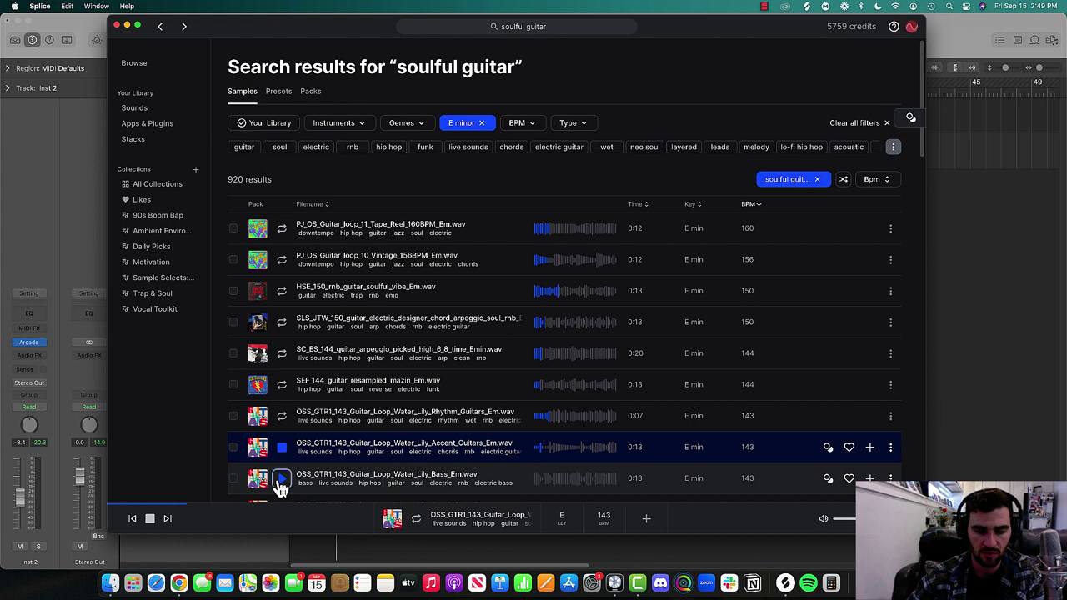
click(281, 483)
Preview OSS_GTR1_143_Guitar_Loop_Water_Lily_Arp_Guitars_Em.wav, like it and add it to the Splice library
scroll(296, 433, down, 5)
click(281, 192)
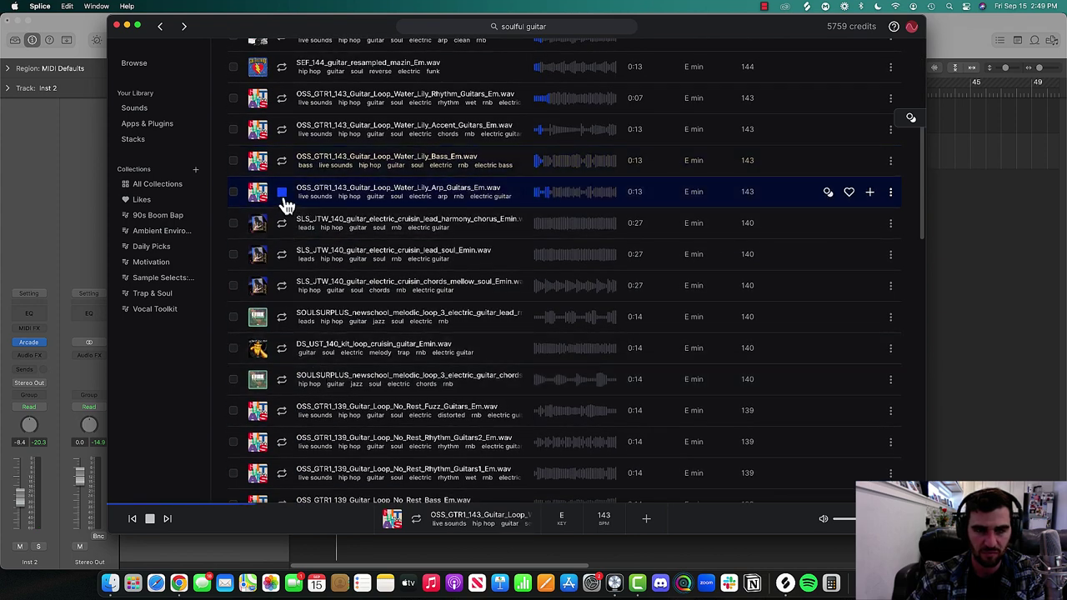
click(849, 192)
click(867, 194)
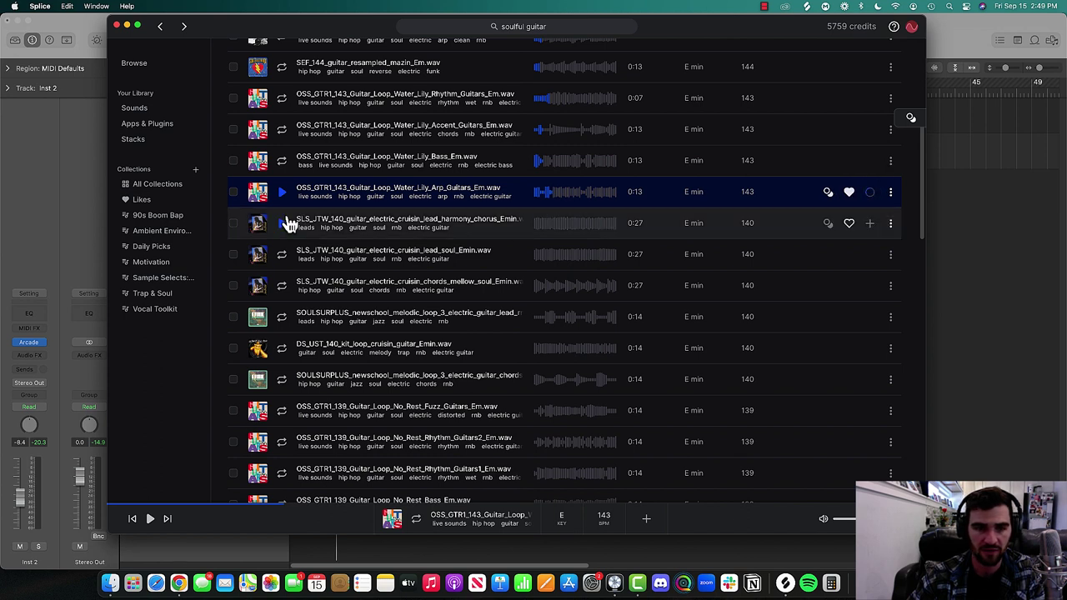
Preview the three SLS_JTW_140_guitar_electric_cruisin loops and like the chords_mellow_soul one
click(282, 224)
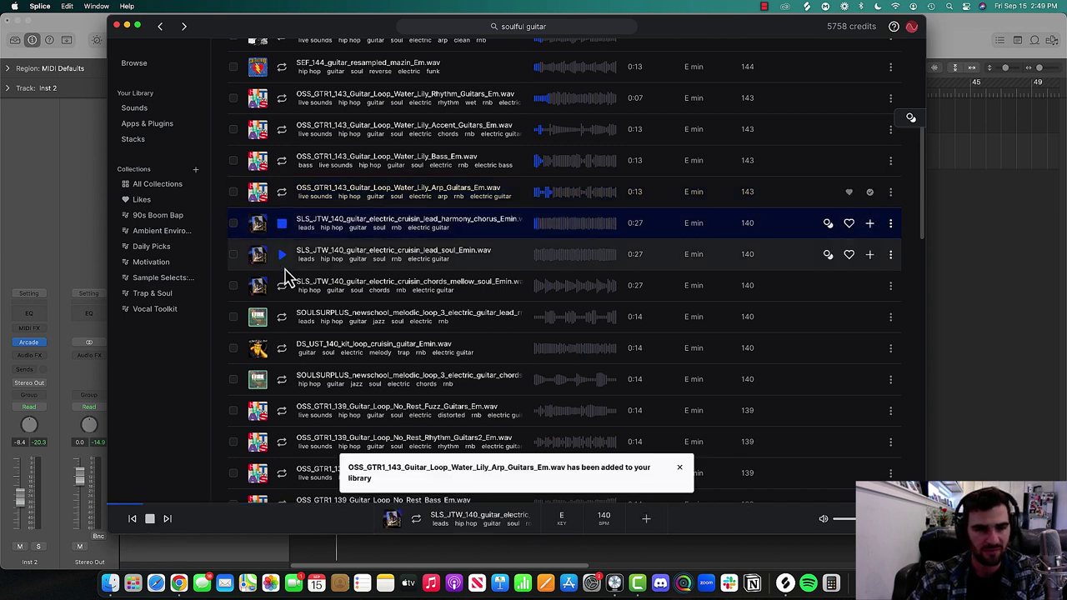
click(282, 258)
click(281, 289)
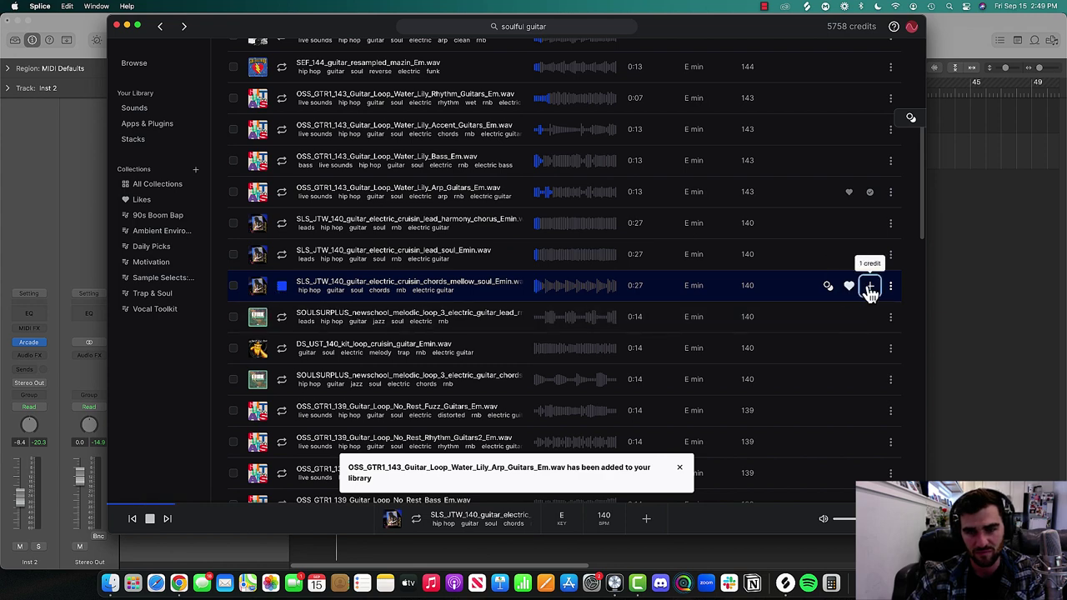
Place the SLS_JTW_140_guitar_electric_cruisin_chords_mellow_soul_Emin loop on a new Logic Pro track, starting at bar 1
drag(262, 25, 842, 25)
drag(904, 277, 302, 241)
click(393, 204)
drag(390, 196, 379, 198)
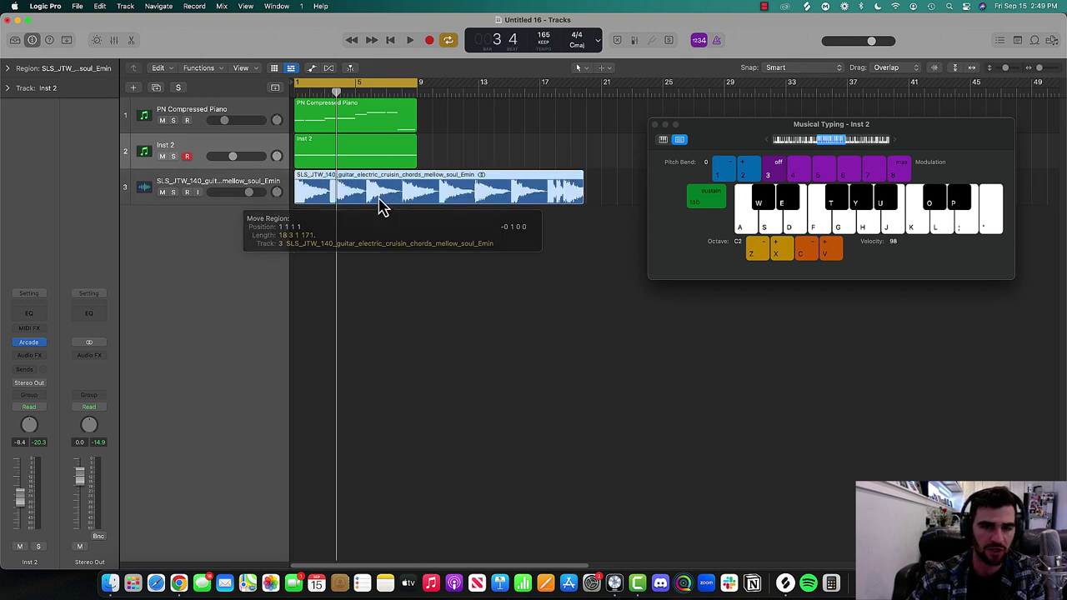
Close the Musical Typing window and time-stretch the guitar loop region to exactly 8 bars
click(654, 125)
drag(1008, 75, 1012, 76)
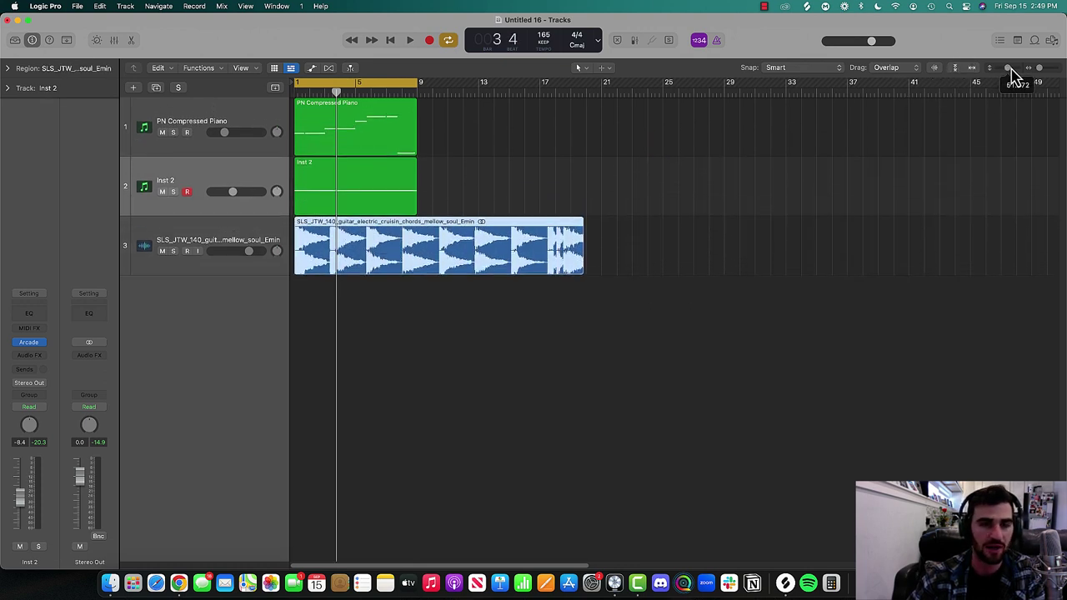
click(625, 142)
click(490, 237)
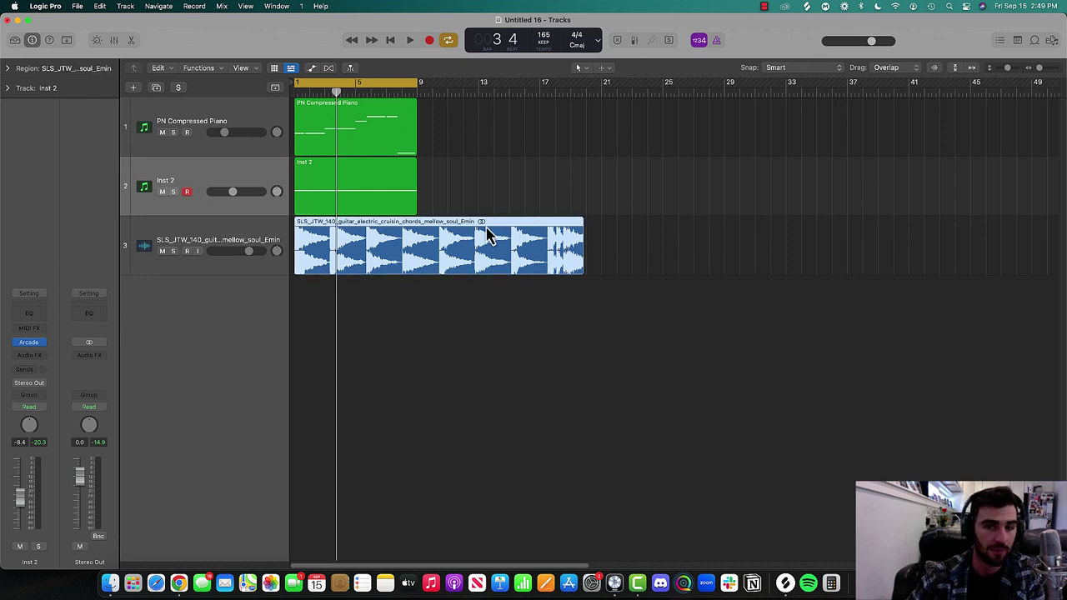
drag(577, 270, 408, 248)
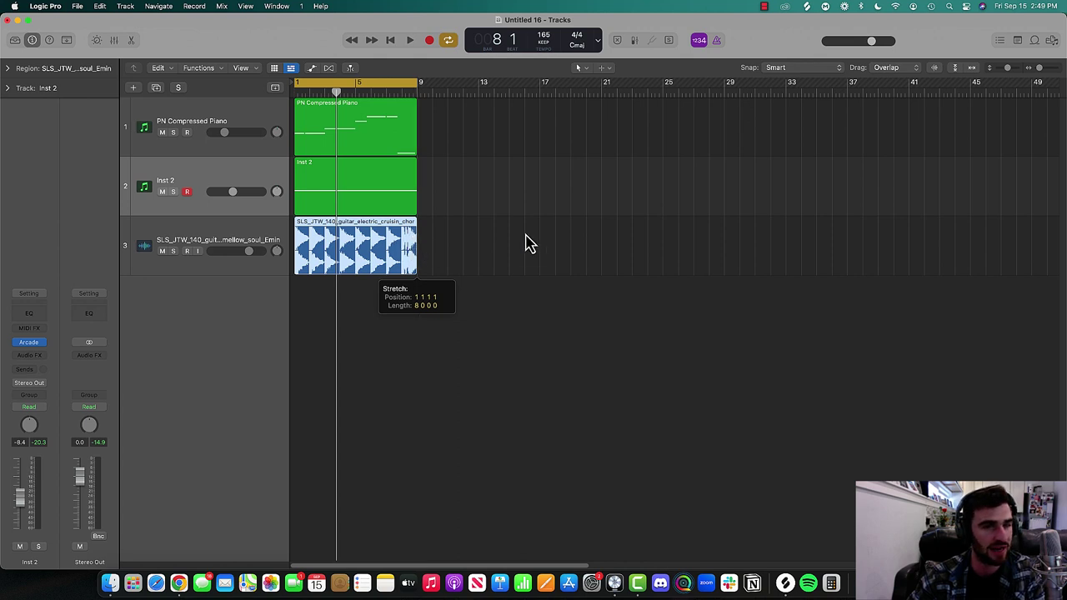
Play the guitar loop soloed with the piano, lowering its volume to about -11.8 dB and moving its track above Inst 2
click(225, 246)
key(s)
key(space)
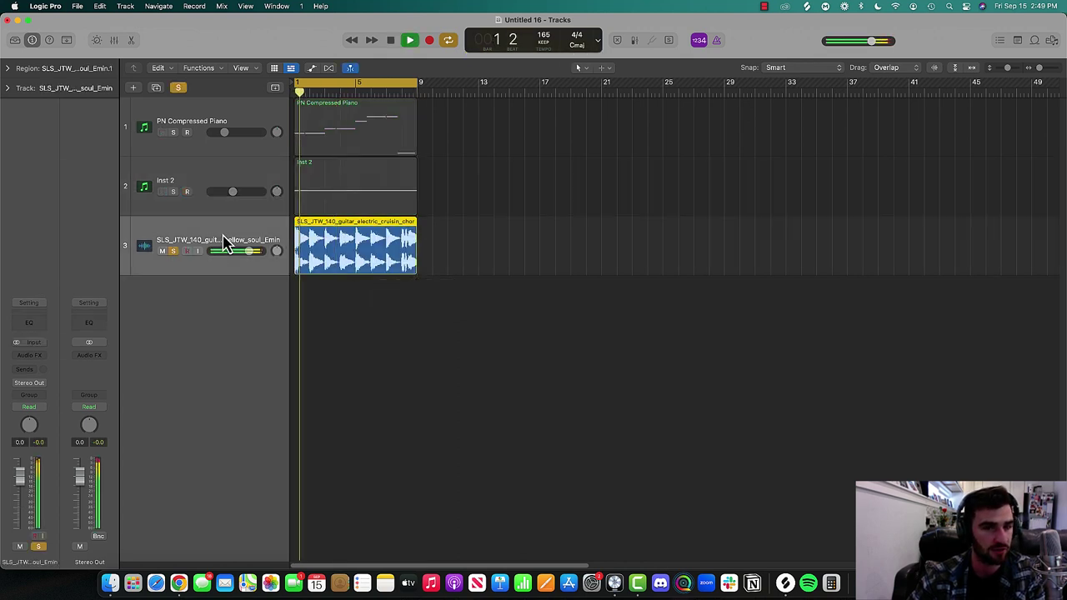
drag(250, 252, 226, 194)
click(172, 142)
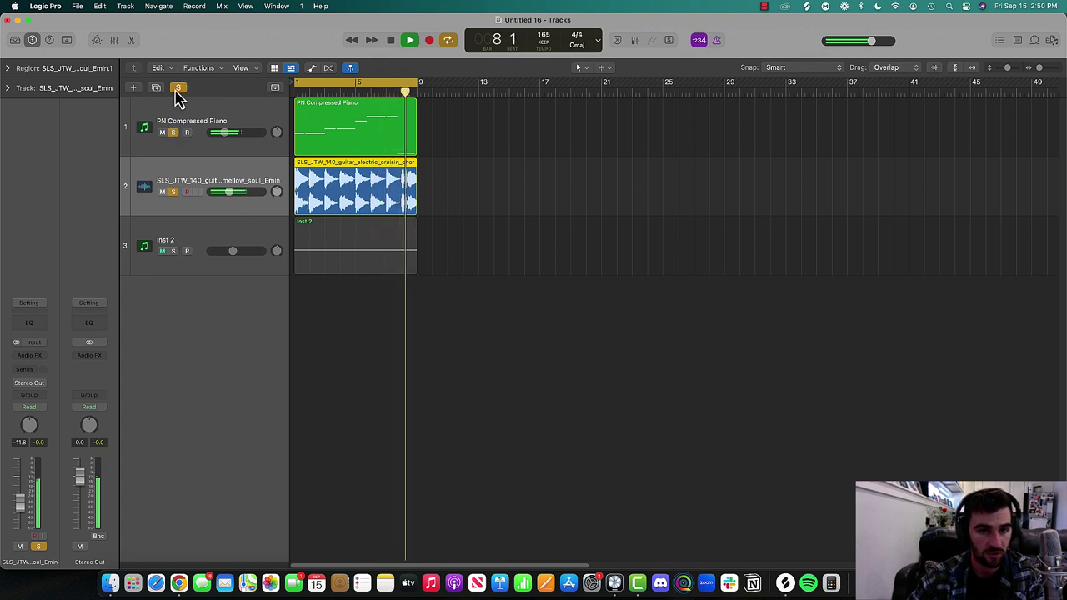
Clear all solos and balance the piano and guitar volumes, with the guitar at about -13.0 dB
click(177, 88)
drag(223, 133, 224, 133)
drag(252, 193, 246, 193)
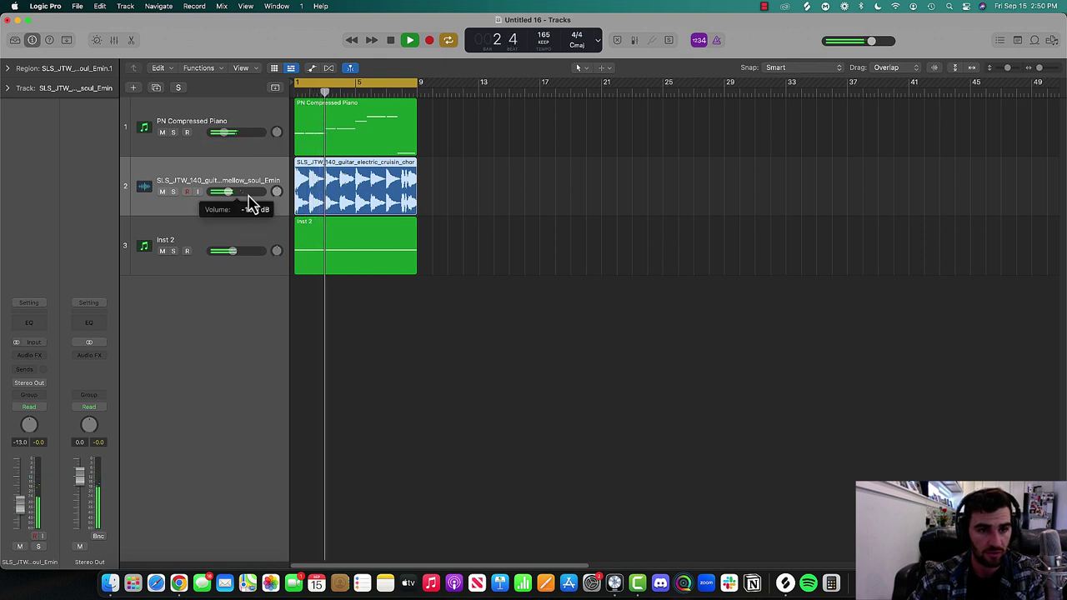
Add a Channel EQ to the guitar track with 48 dB/Oct cuts, low cut at about 170 Hz and high cut at about 2500 Hz
click(30, 325)
drag(808, 233, 702, 298)
key(s)
drag(664, 265, 742, 313)
drag(388, 208, 483, 292)
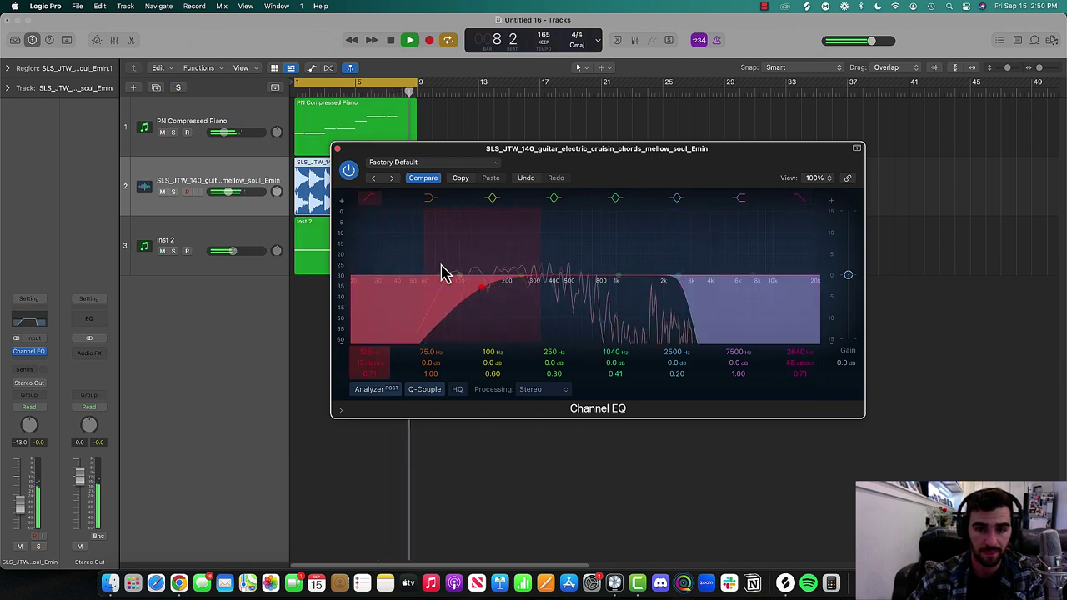
drag(424, 259, 433, 315)
drag(682, 314, 678, 313)
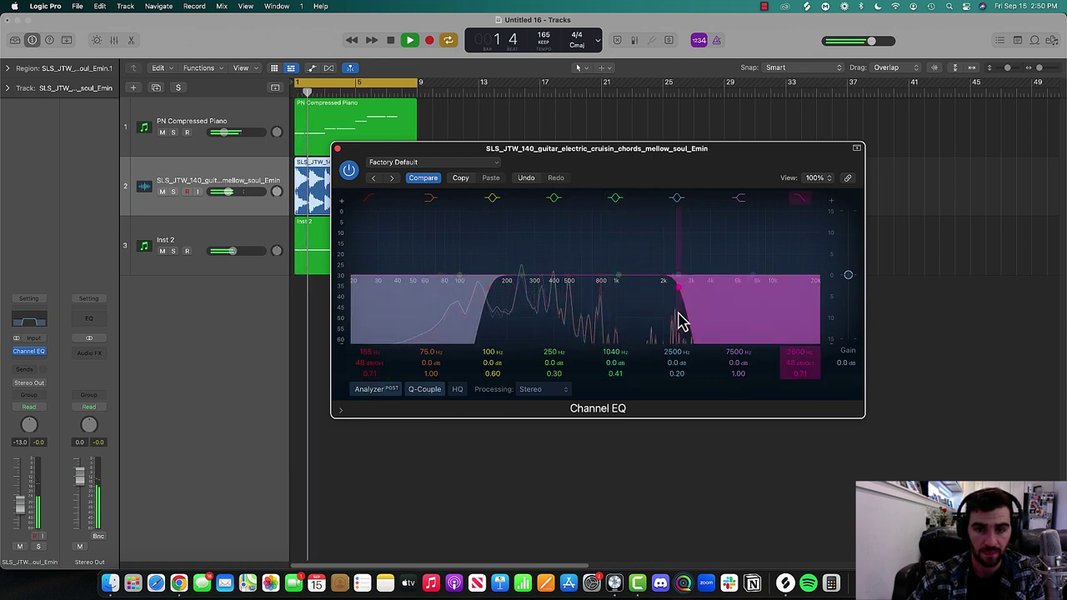
click(337, 149)
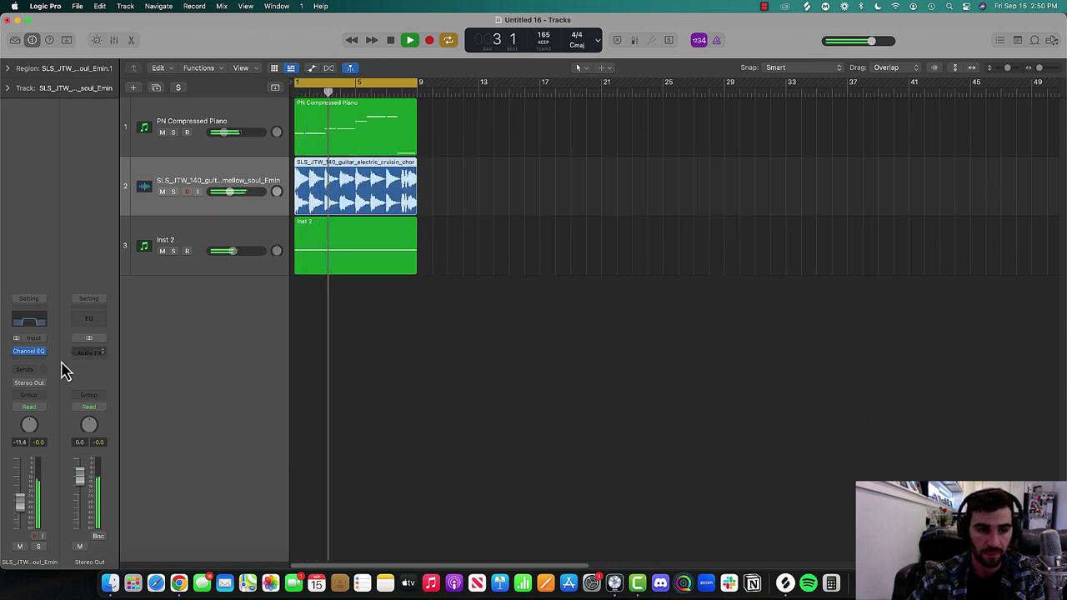
Add a Chorus to the guitar track using the Guitar Summer preset, and adjust its intensity, rate and mix
click(35, 366)
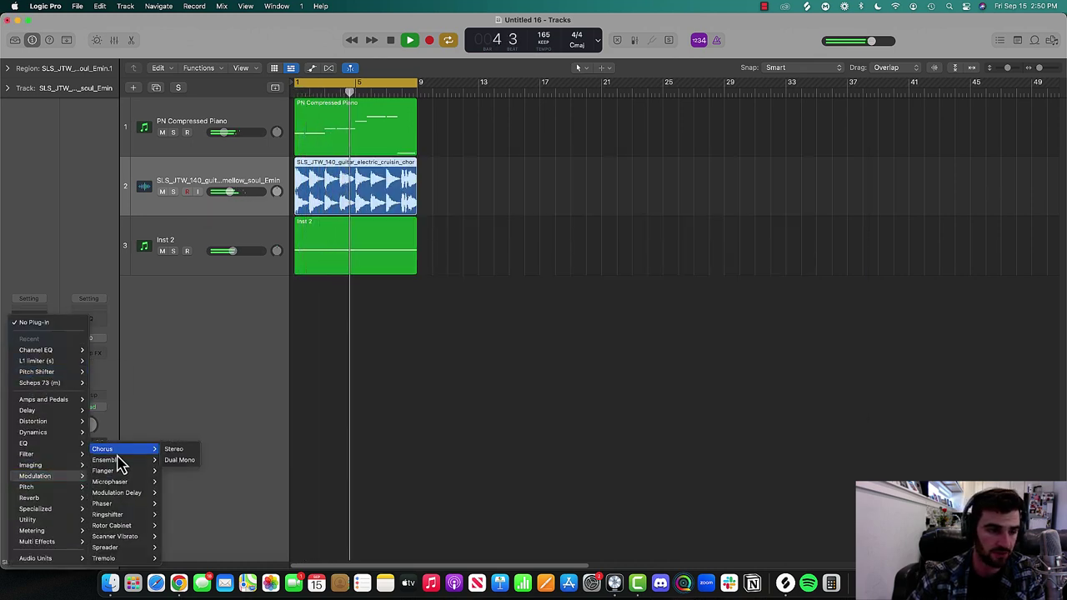
click(371, 358)
click(457, 162)
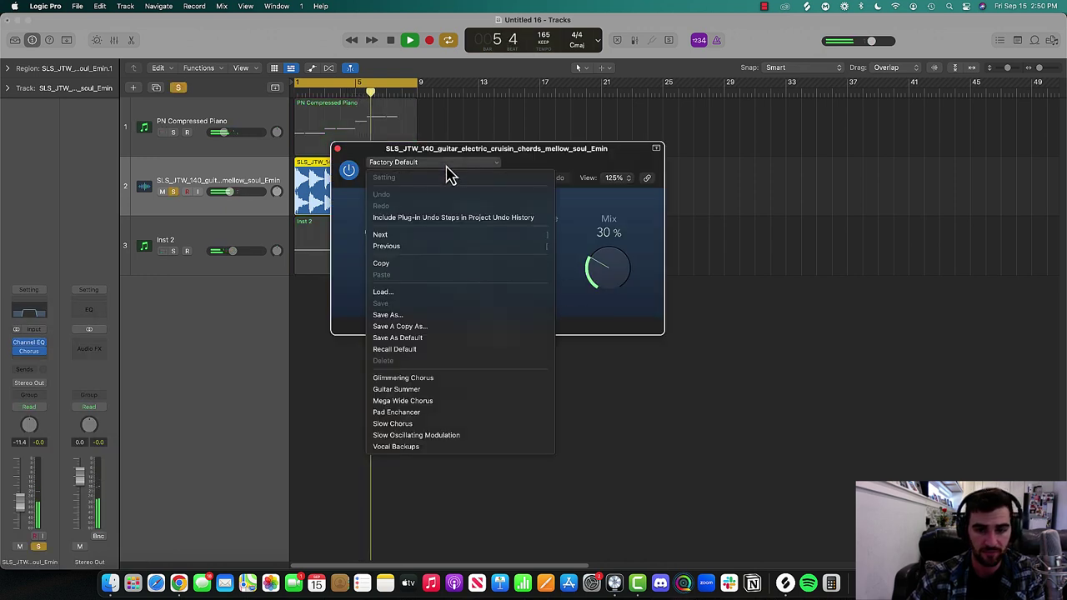
click(450, 389)
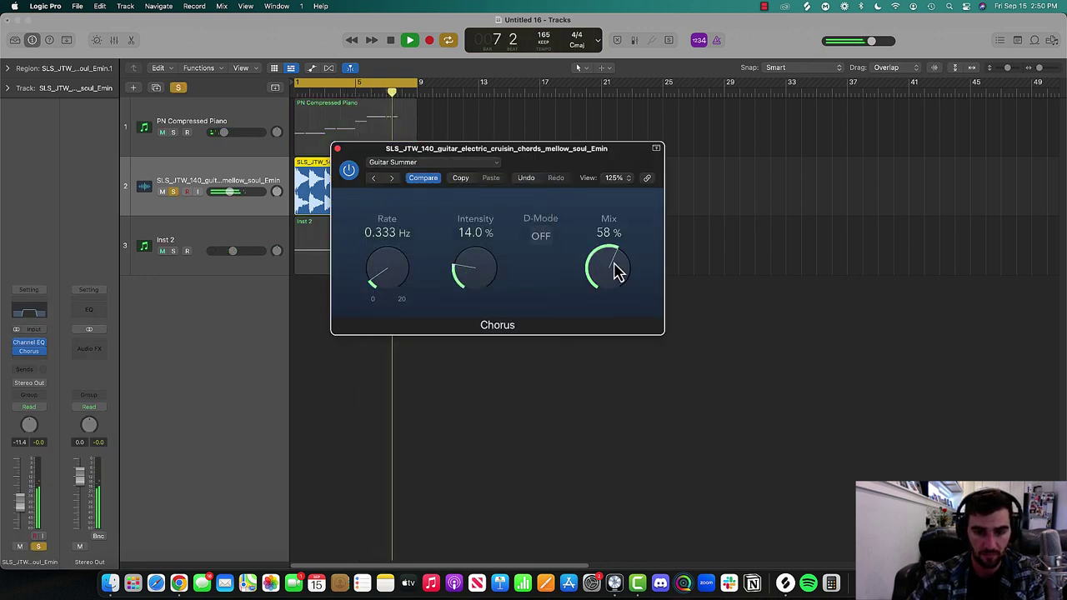
drag(473, 276, 474, 269)
drag(380, 285, 373, 268)
drag(603, 270, 599, 257)
click(337, 149)
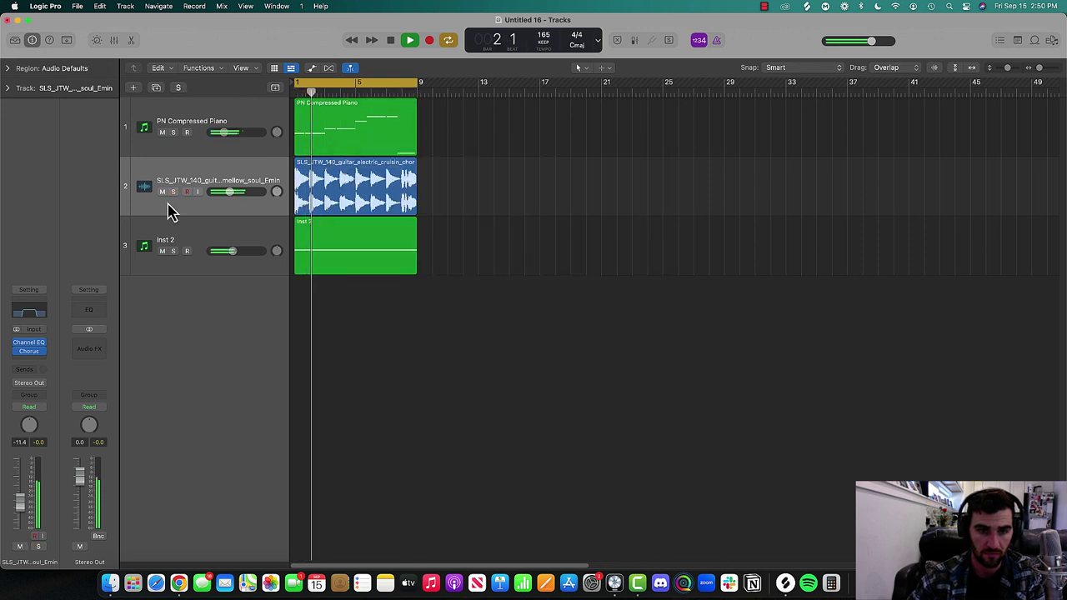
Raise the guitar track's volume to about -10.2 dB, mute the track and stop playback
scroll(238, 196, up, 2)
click(162, 191)
key(space)
Create a software instrument track with Arcade and search its Lines for "guitar"
click(134, 87)
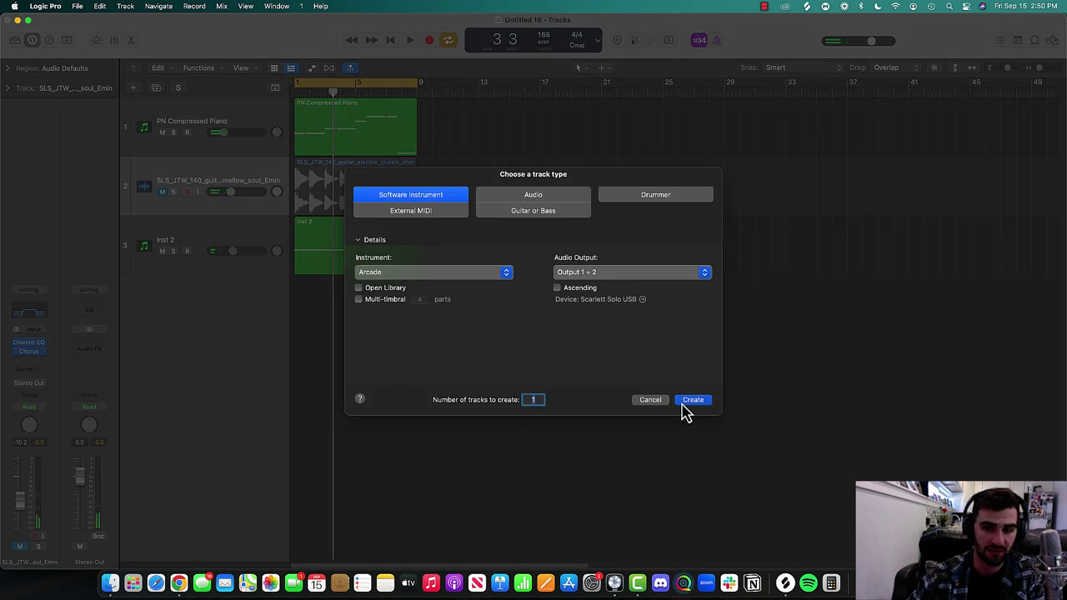
key(Return)
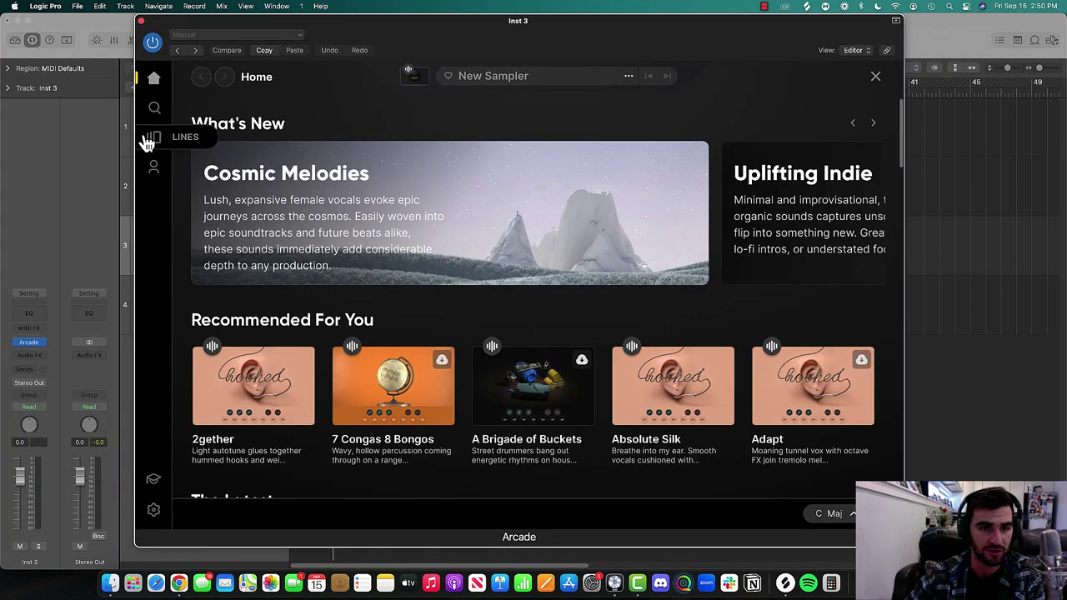
click(147, 140)
click(277, 121)
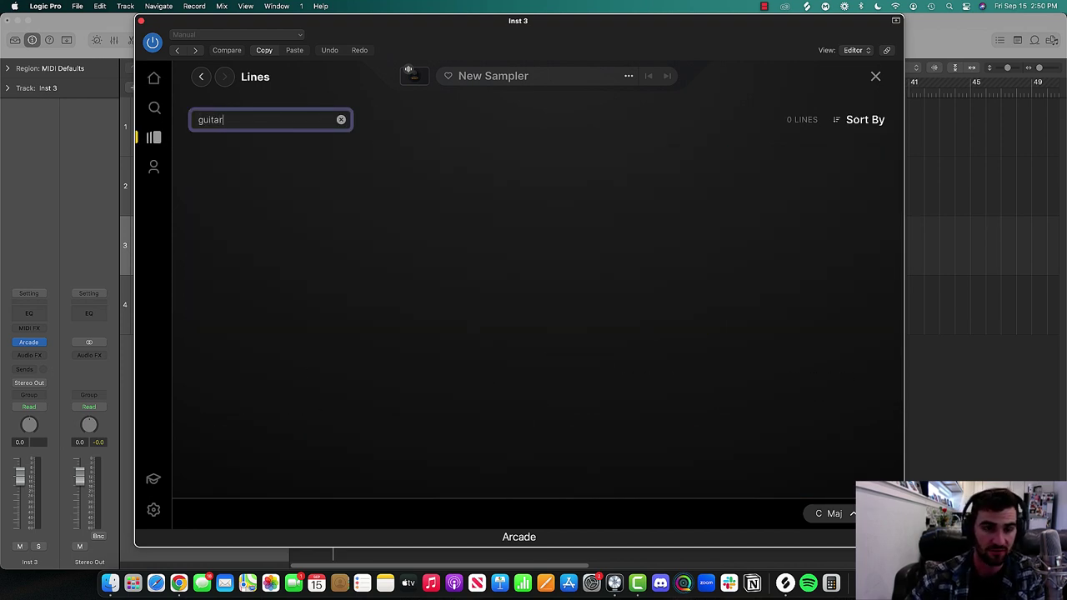
drag(652, 100, 536, 7)
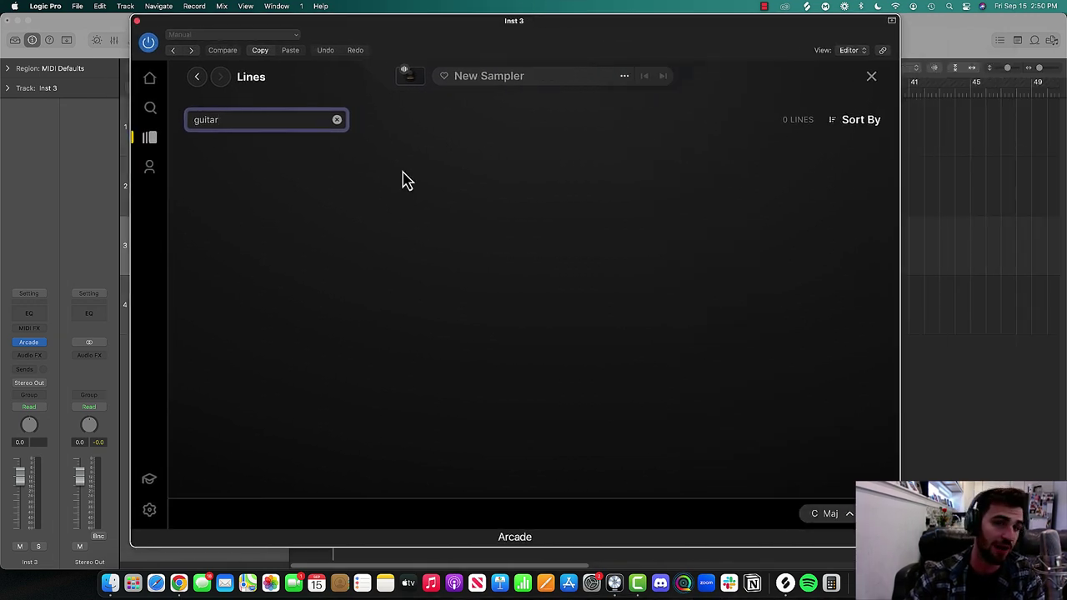
Clear the search and browse the full list of Arcade Lines for one with suitable guitar sounds
click(337, 121)
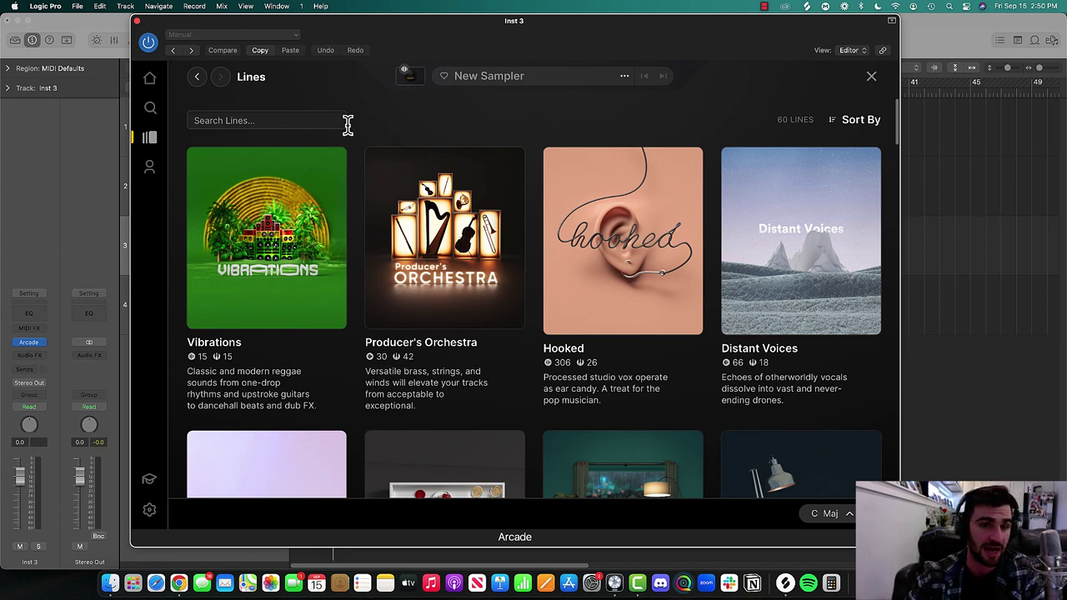
scroll(354, 131, down, 4)
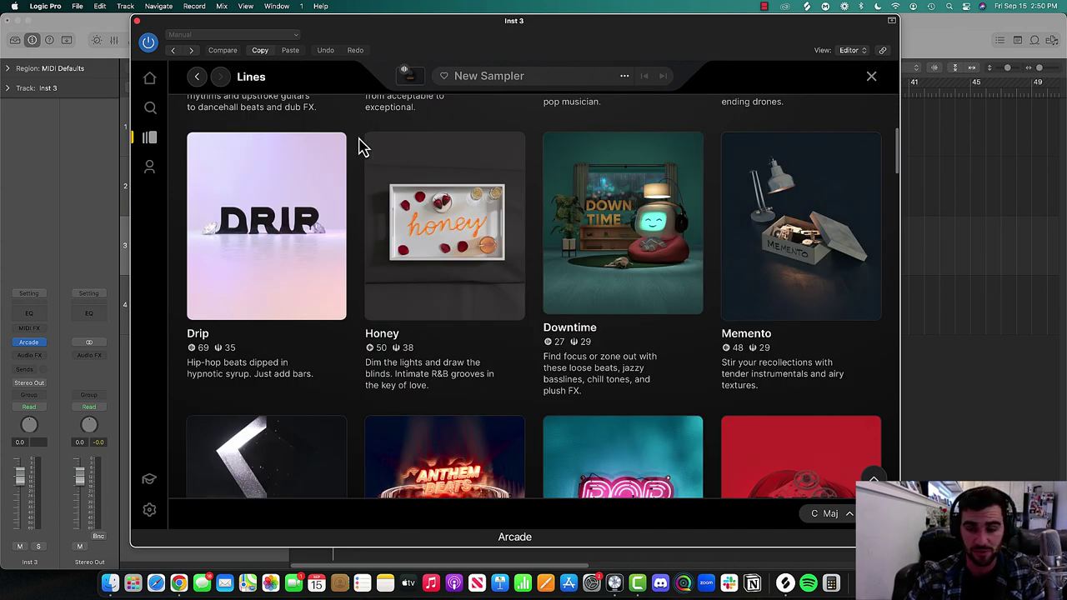
scroll(360, 147, down, 5)
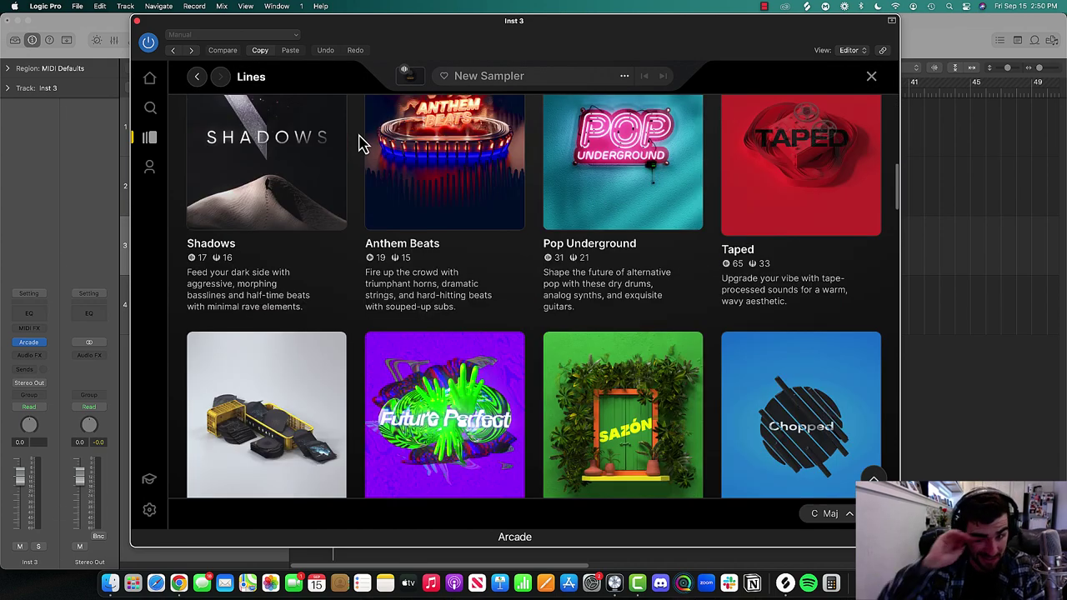
scroll(360, 145, down, 2)
scroll(354, 157, down, 5)
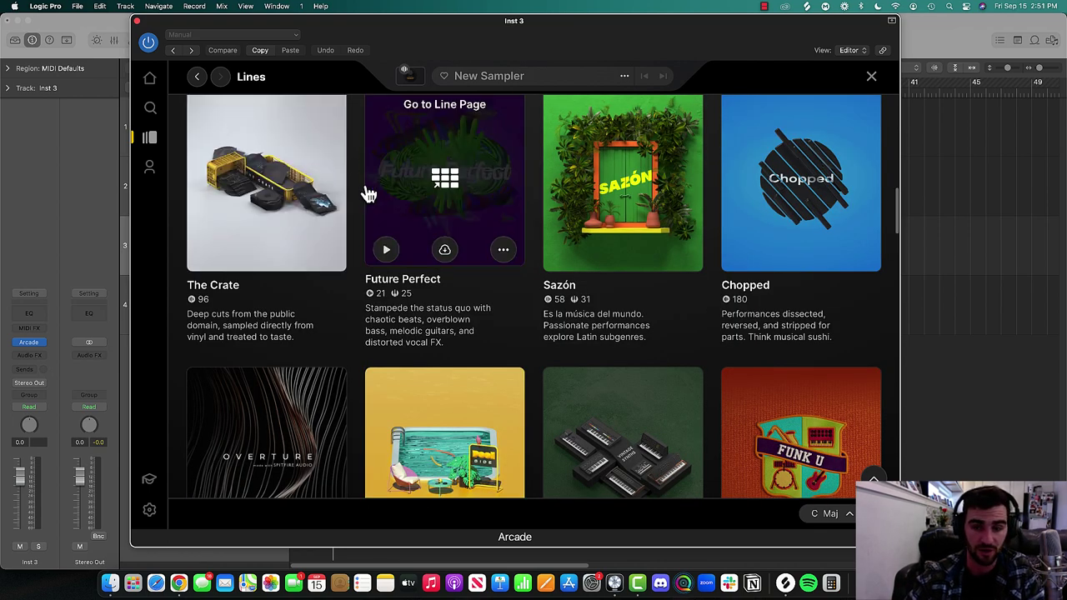
scroll(362, 195, down, 3)
scroll(362, 196, down, 1)
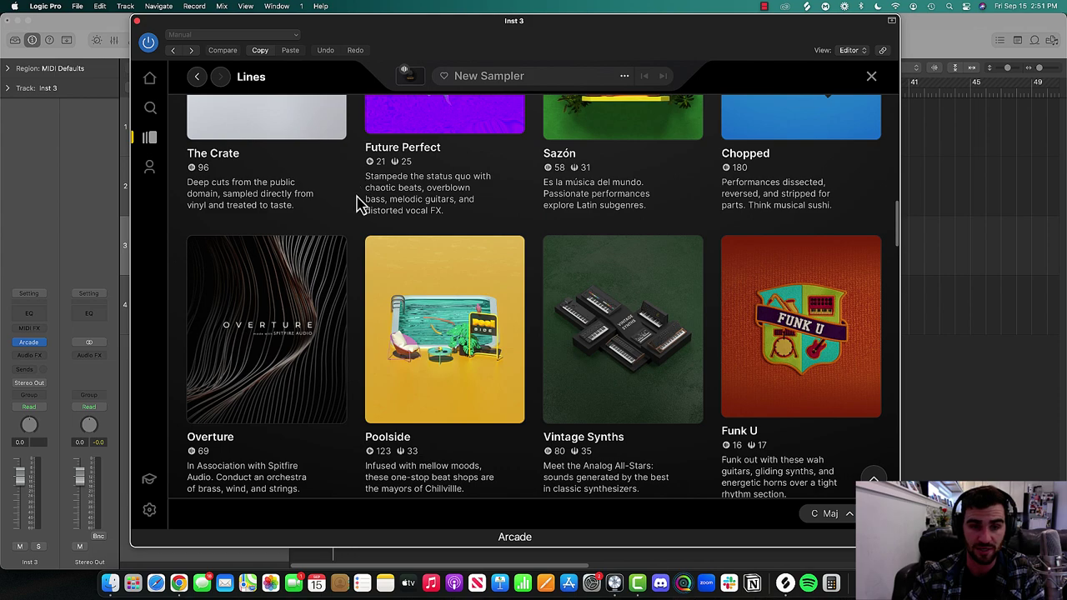
scroll(357, 204, up, 5)
scroll(358, 204, down, 8)
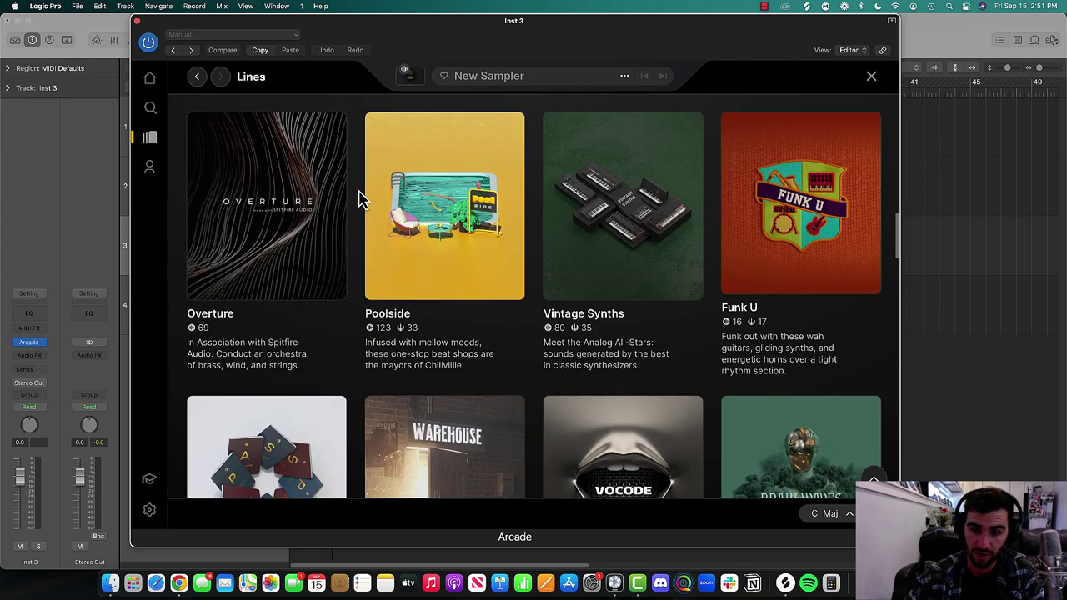
scroll(359, 200, down, 13)
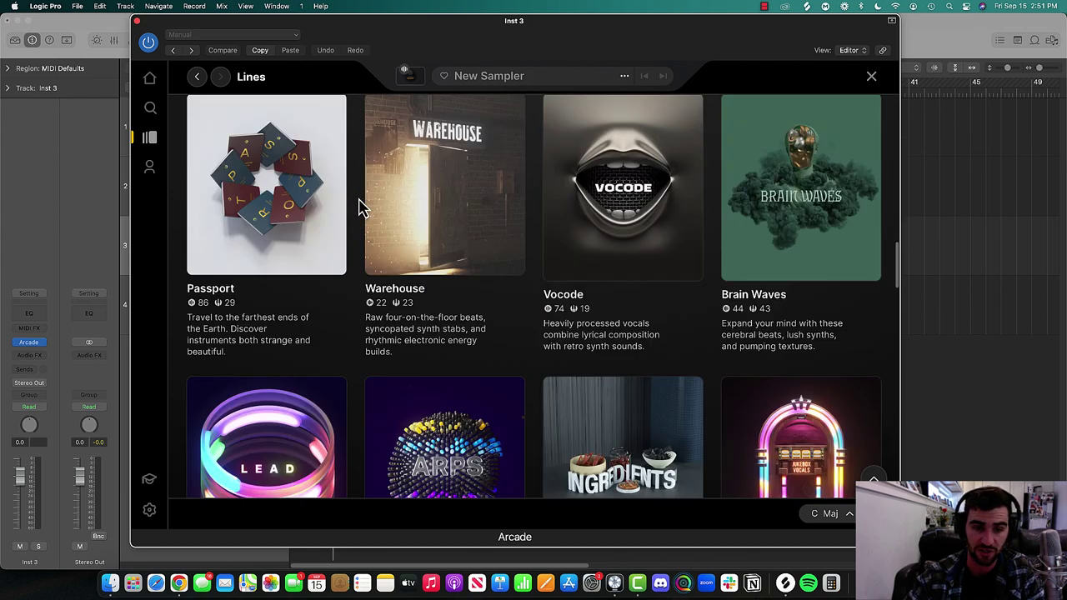
scroll(366, 198, down, 6)
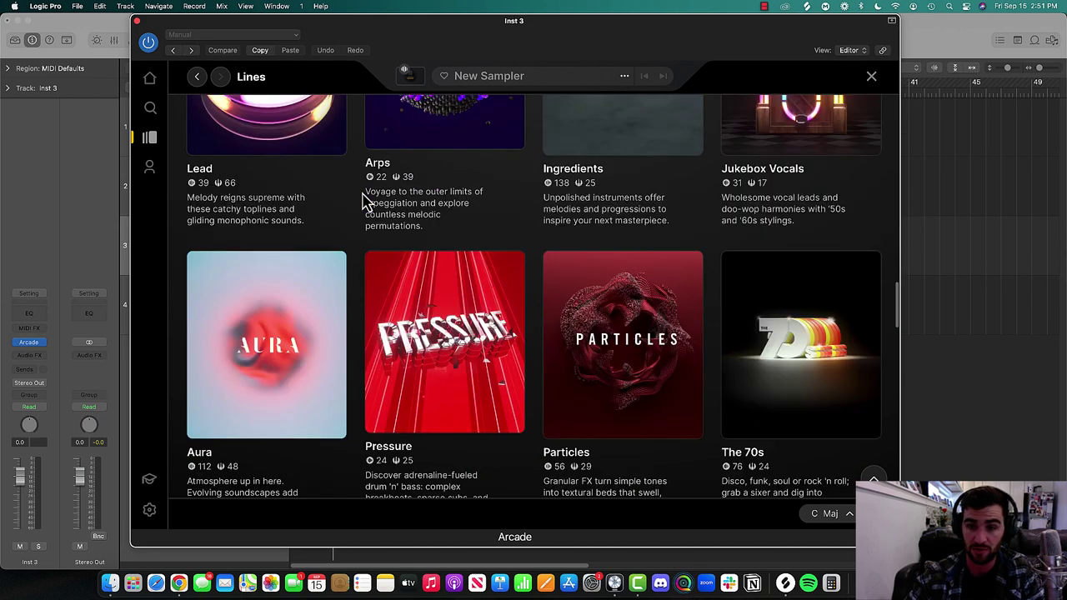
scroll(364, 198, down, 9)
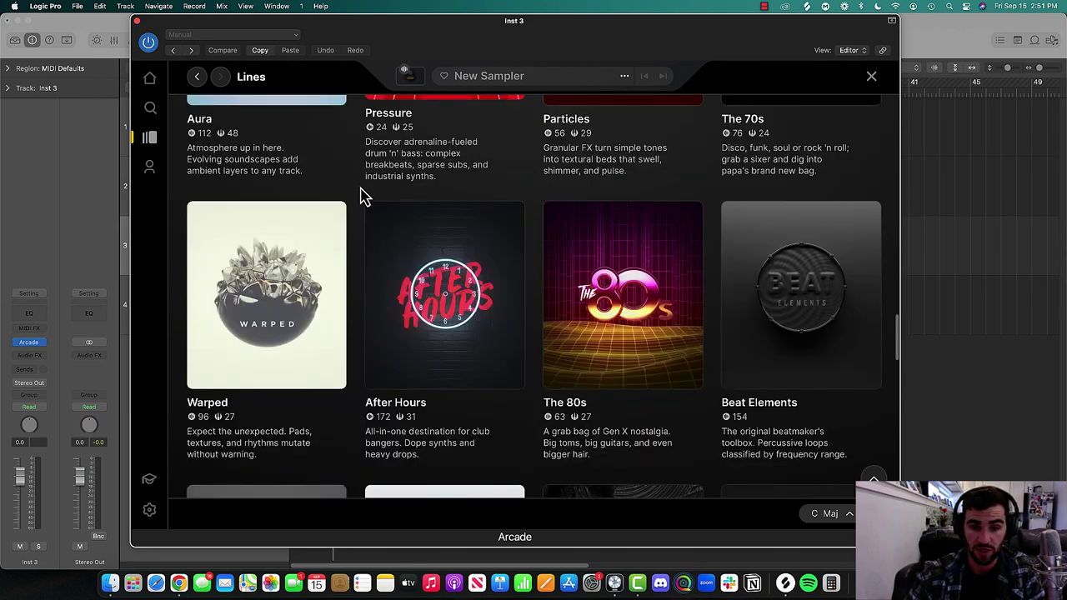
scroll(340, 190, down, 7)
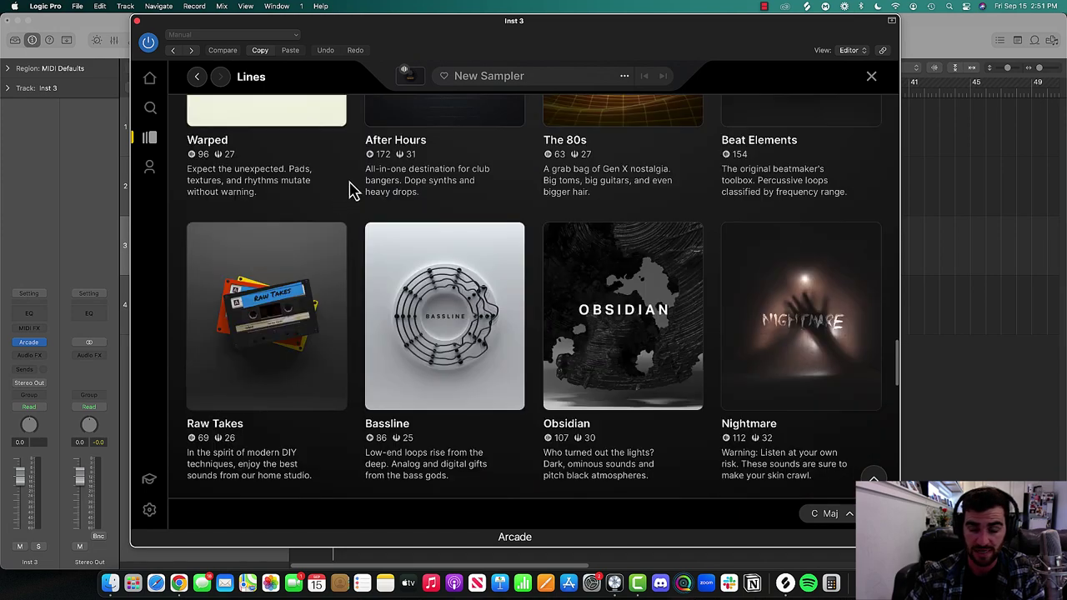
scroll(350, 190, down, 13)
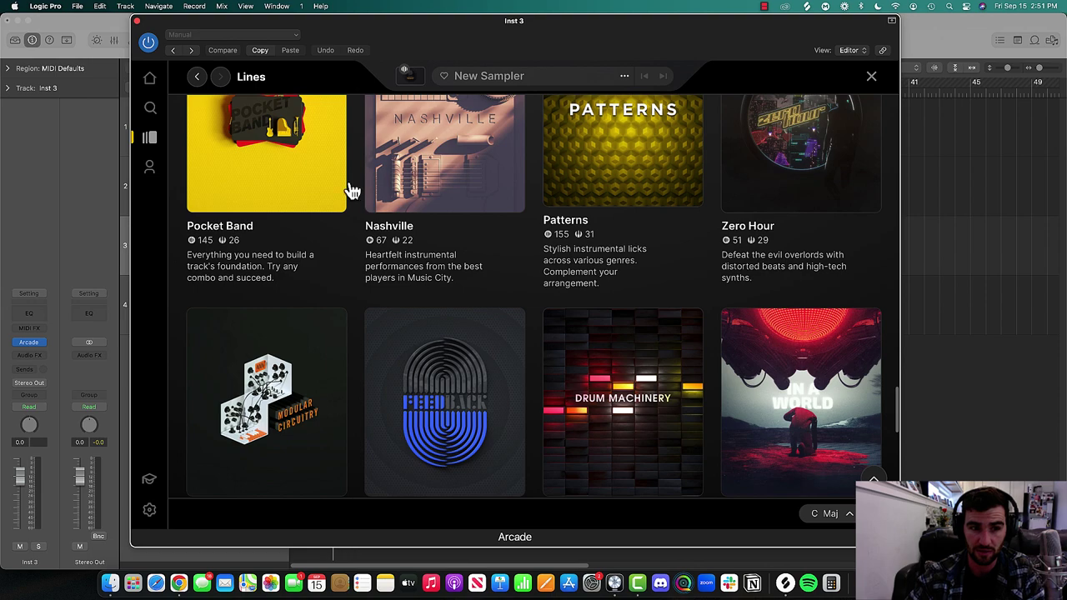
Open the Pocket Band line's samplers and set Arcade's session key to E minor
click(348, 191)
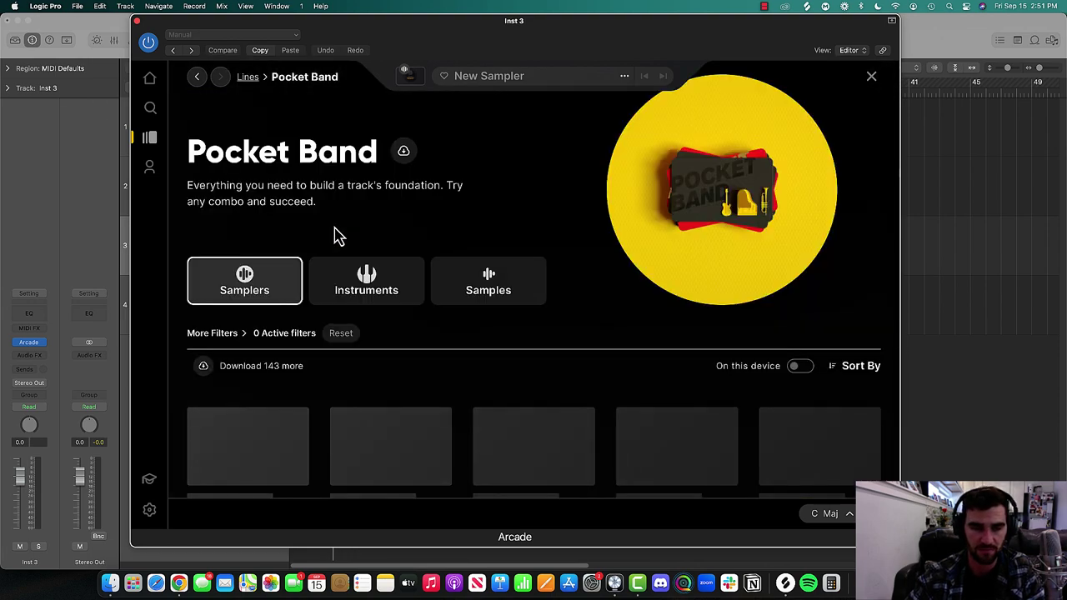
scroll(335, 234, down, 6)
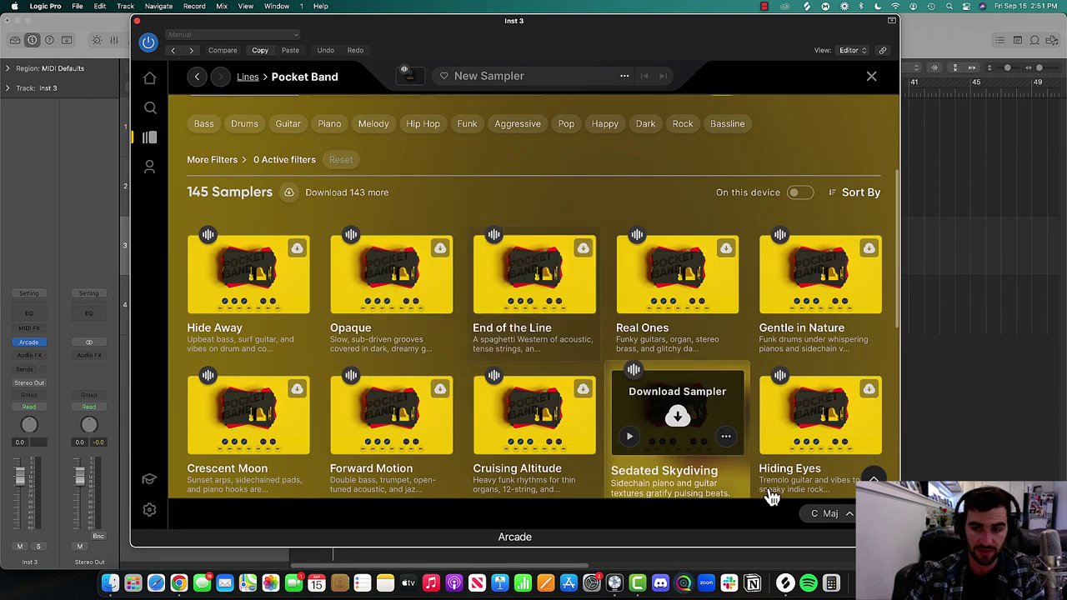
click(830, 513)
click(849, 252)
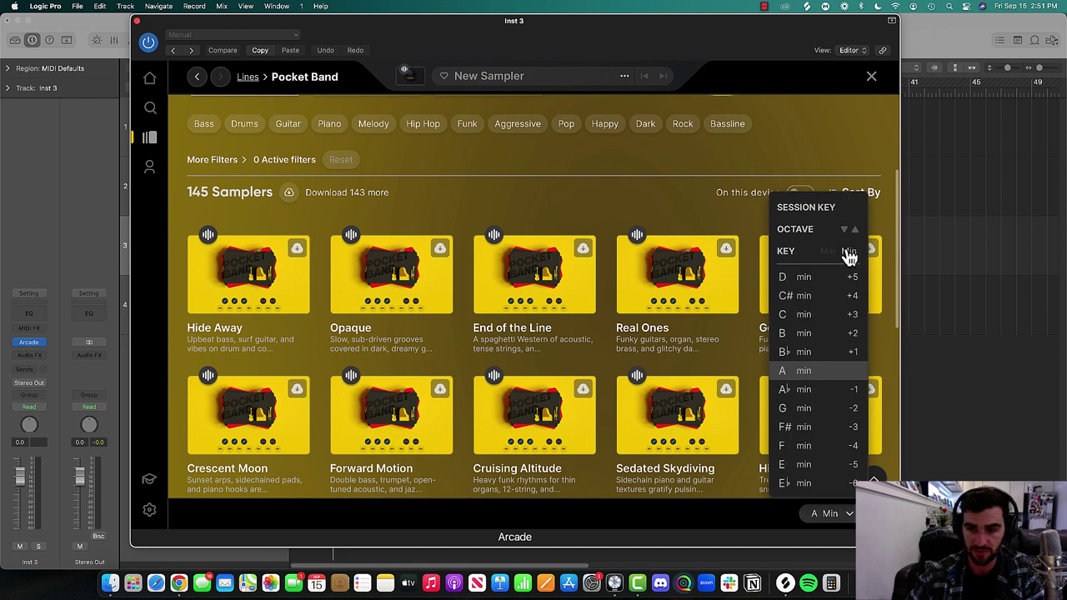
click(830, 514)
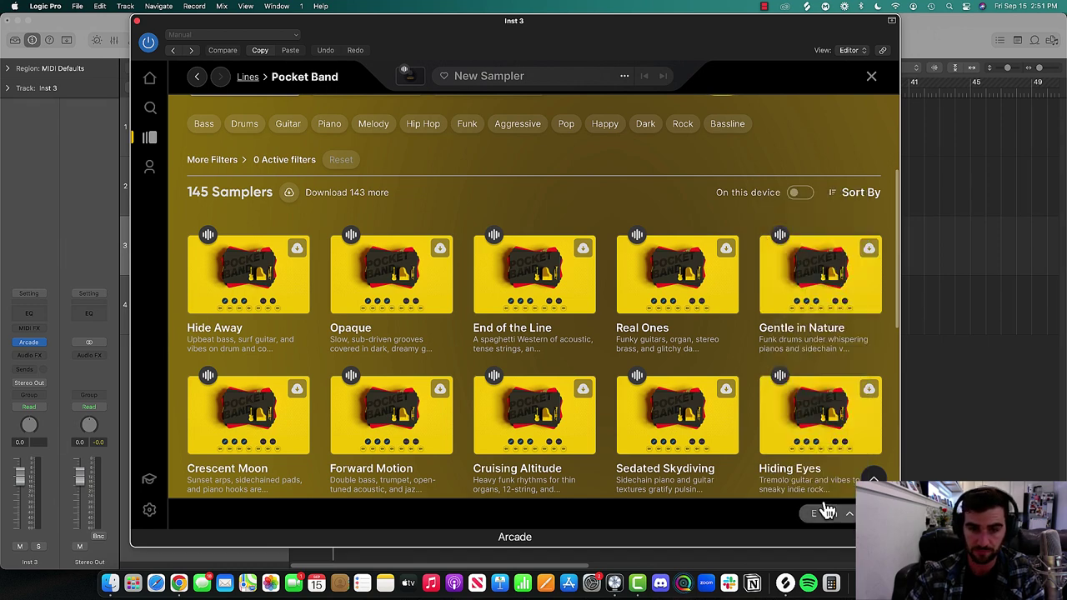
Preview the Pocket Band samplers, including Hide Away, Opaque, End of the Line, Real Ones, Gentle in Nature and Hiding Eyes
click(203, 297)
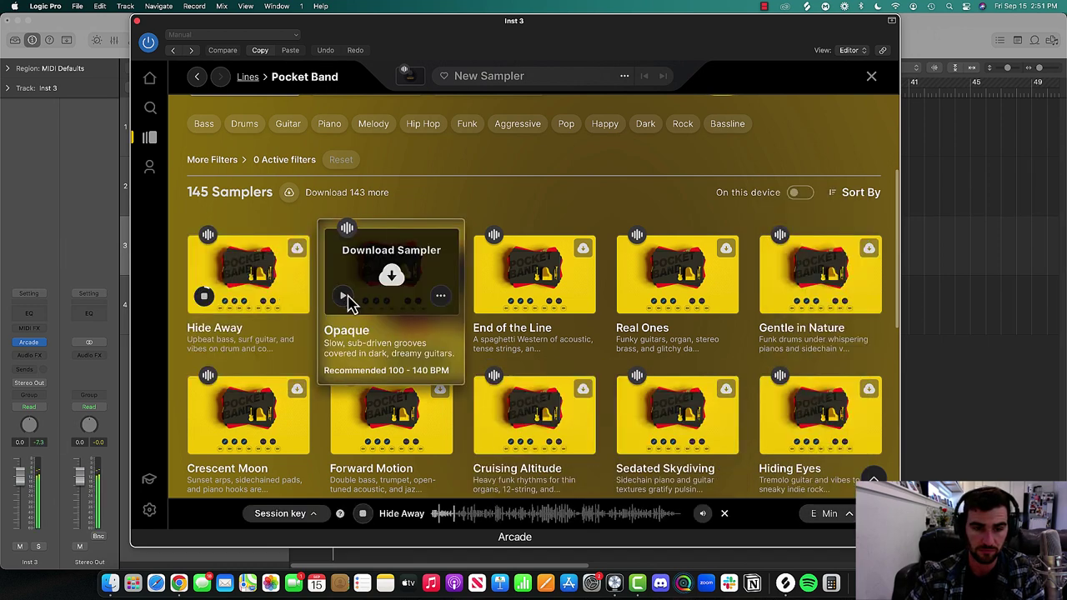
click(344, 298)
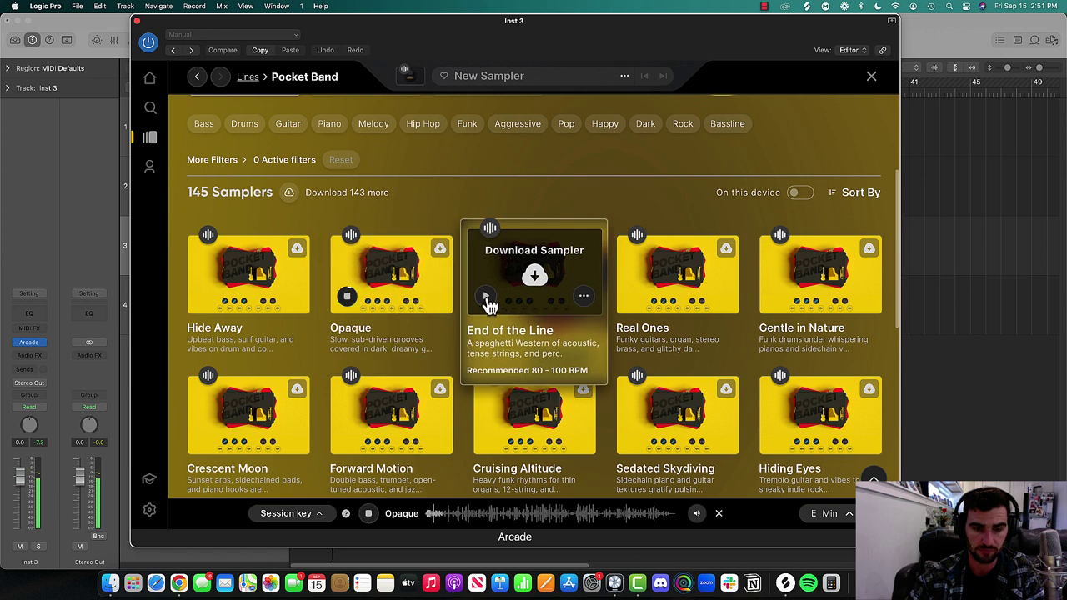
click(487, 297)
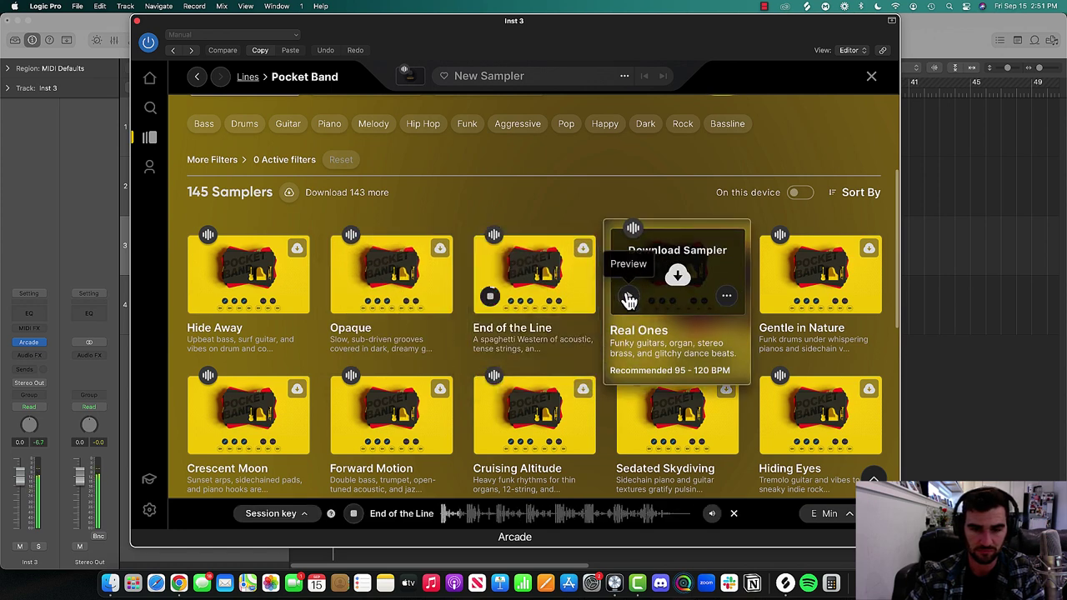
click(629, 296)
click(772, 299)
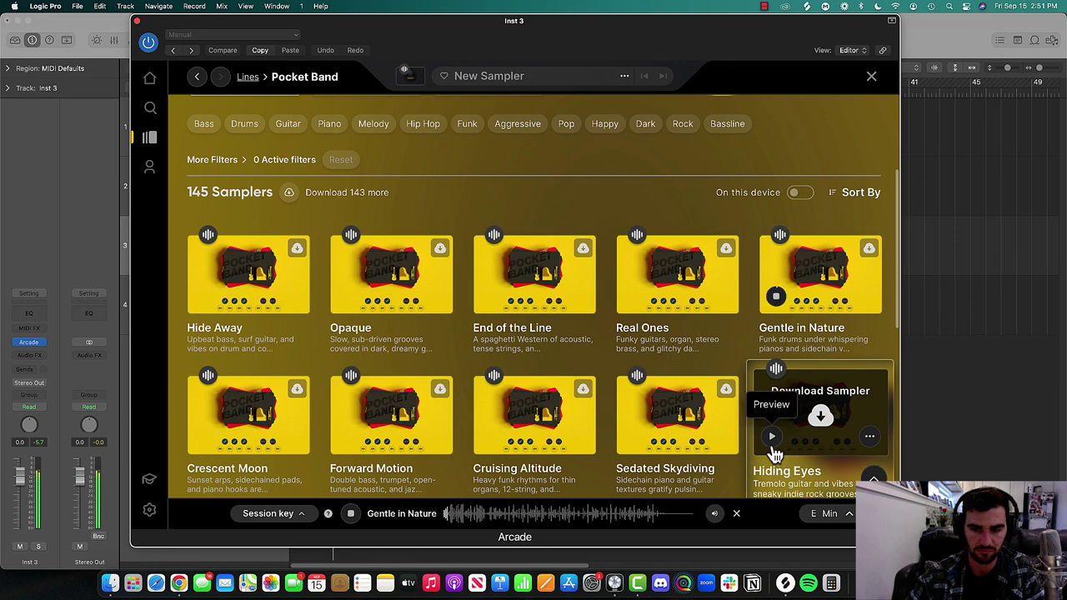
click(772, 436)
scroll(772, 375, down, 3)
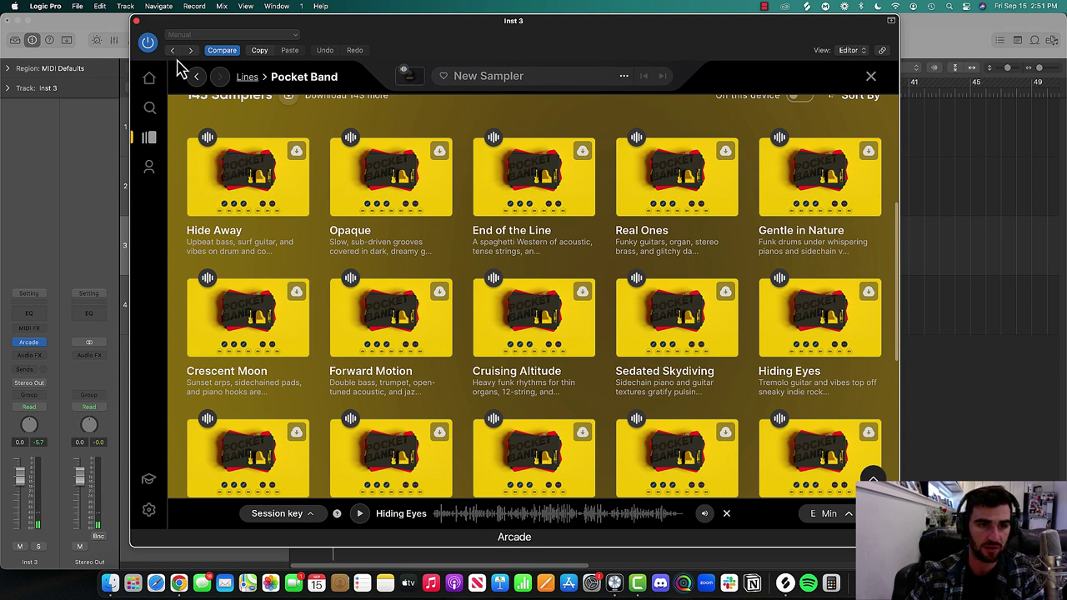
Return to the Lines overview, open Producer's Orchestra and preview its Lush String Swells sampler
click(150, 140)
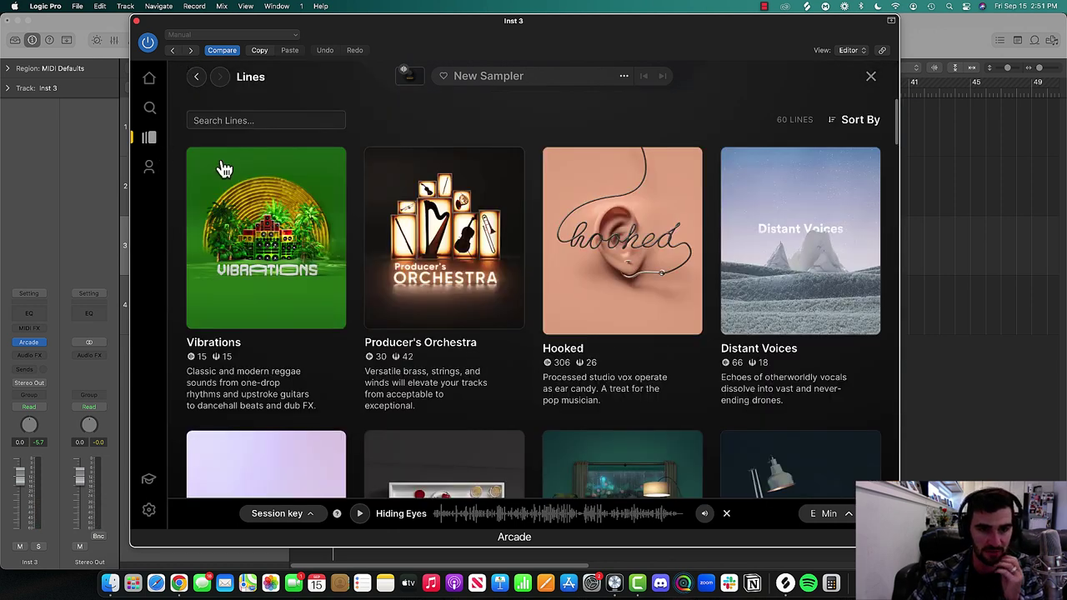
mouse_move(408, 240)
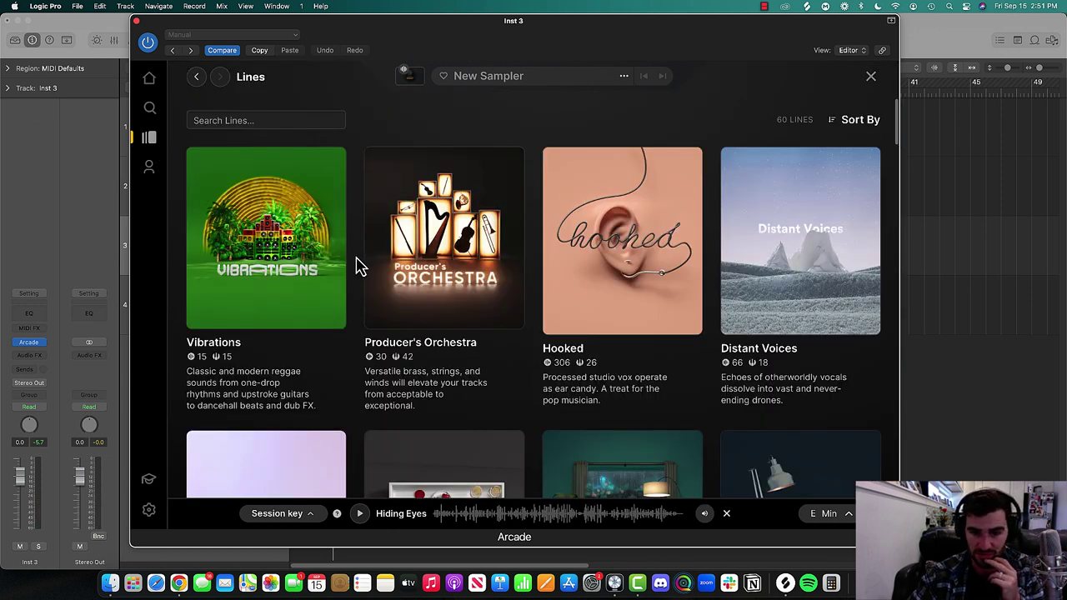
click(442, 250)
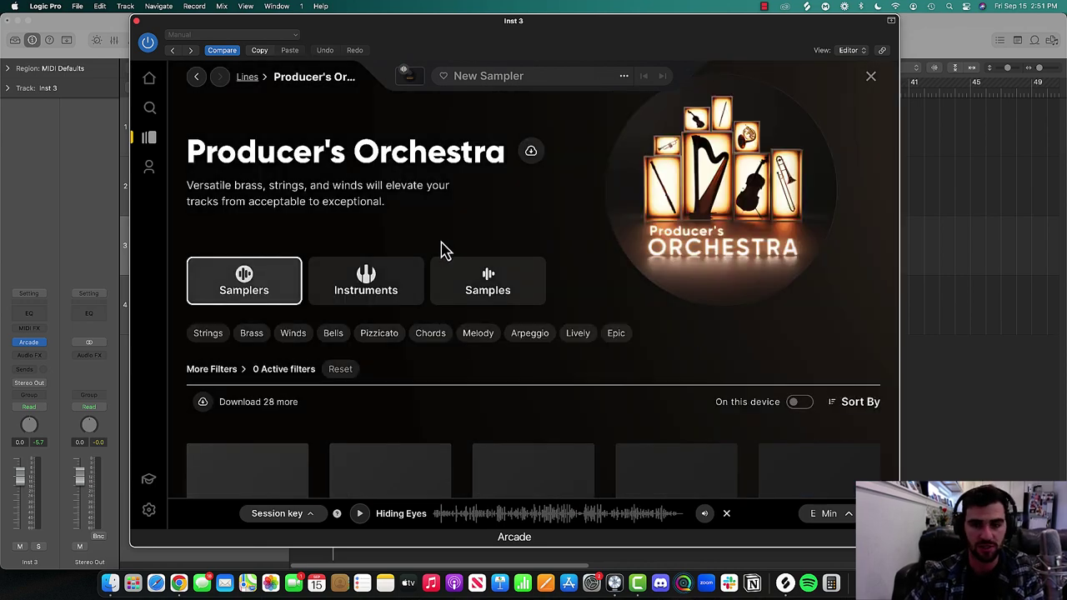
scroll(364, 305, down, 2)
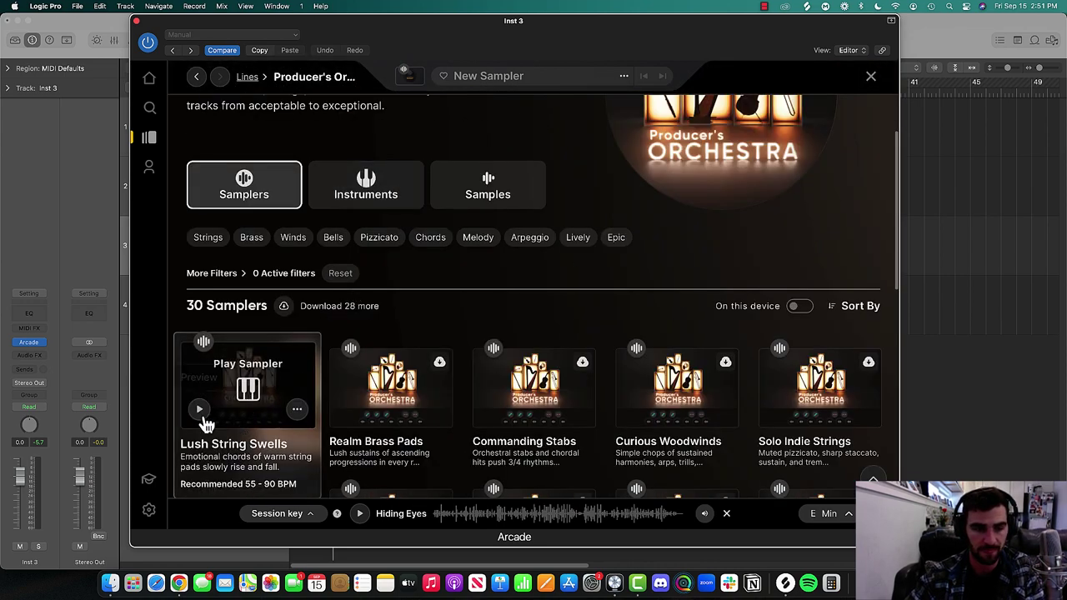
click(206, 425)
scroll(331, 262, down, 2)
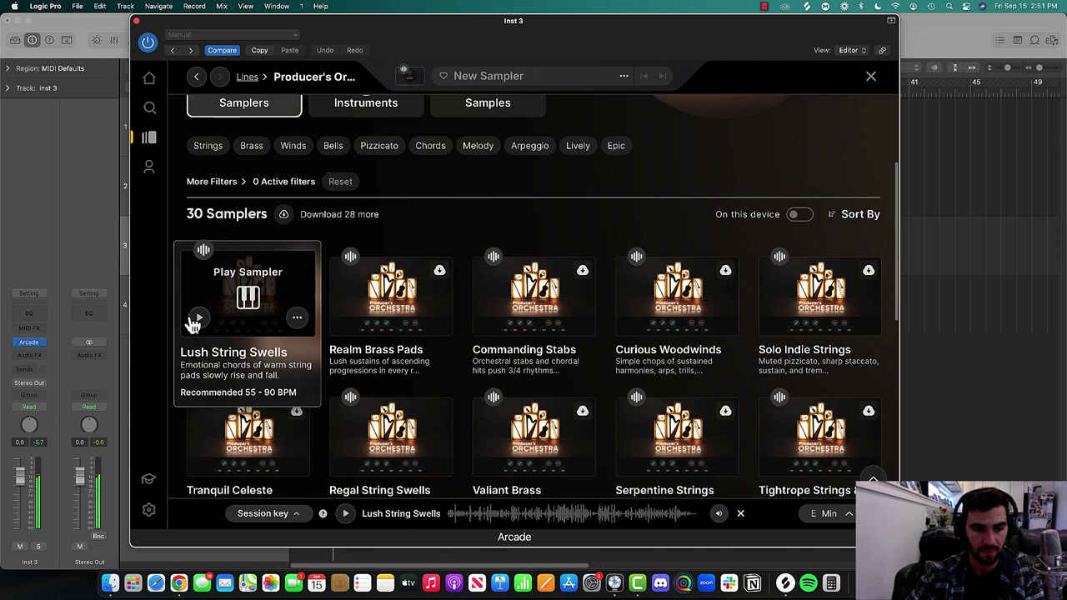
Set the Inst 3 volume to -7.4 dB with the guitar track unmuted, and move the Inst 2 track above Inst 3
click(90, 249)
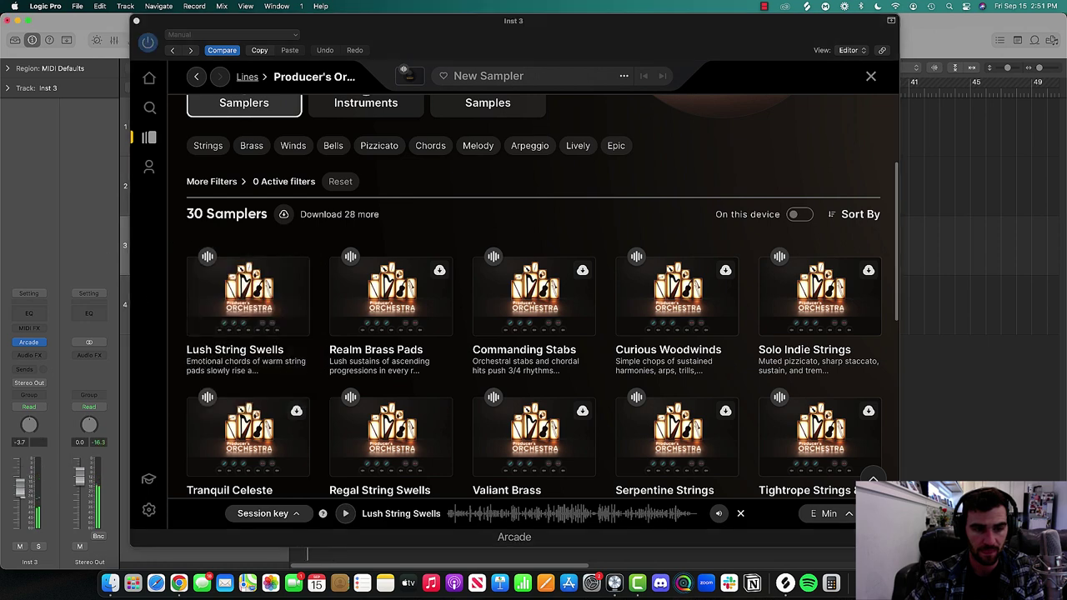
drag(323, 58, 694, 59)
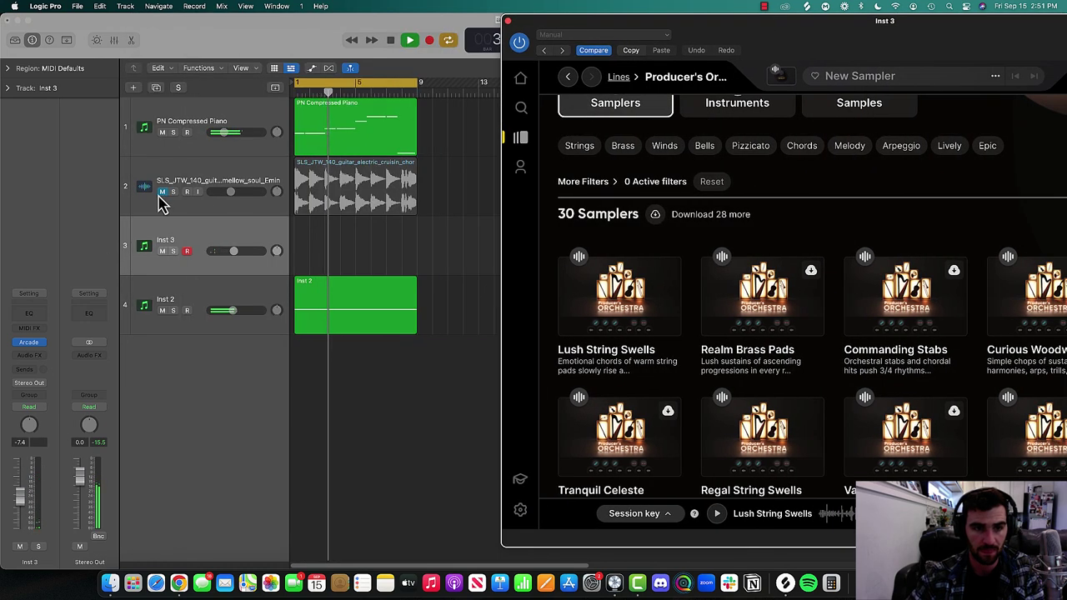
click(227, 133)
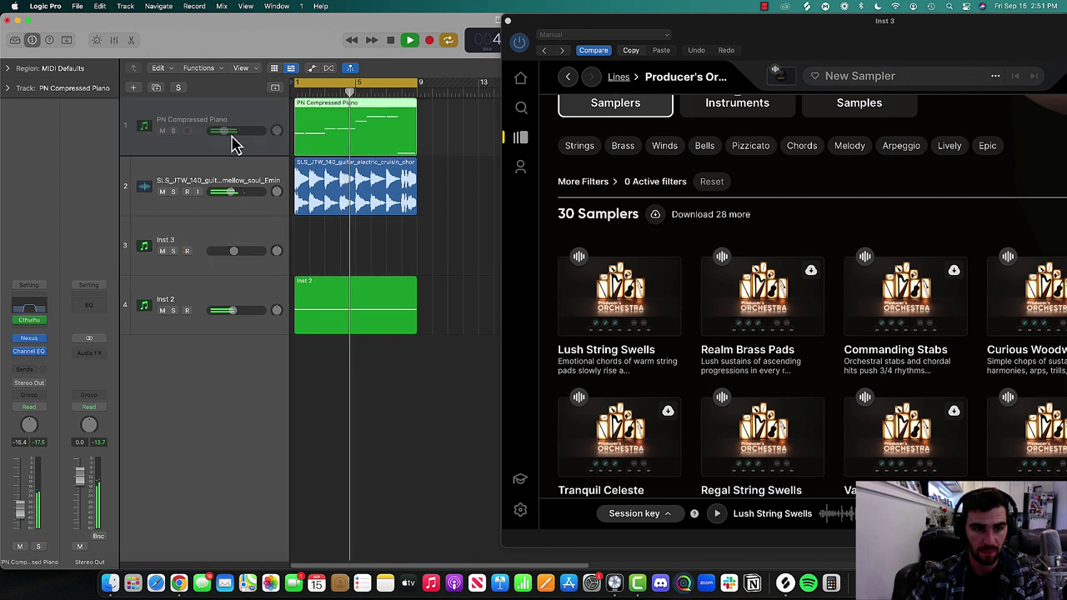
click(230, 204)
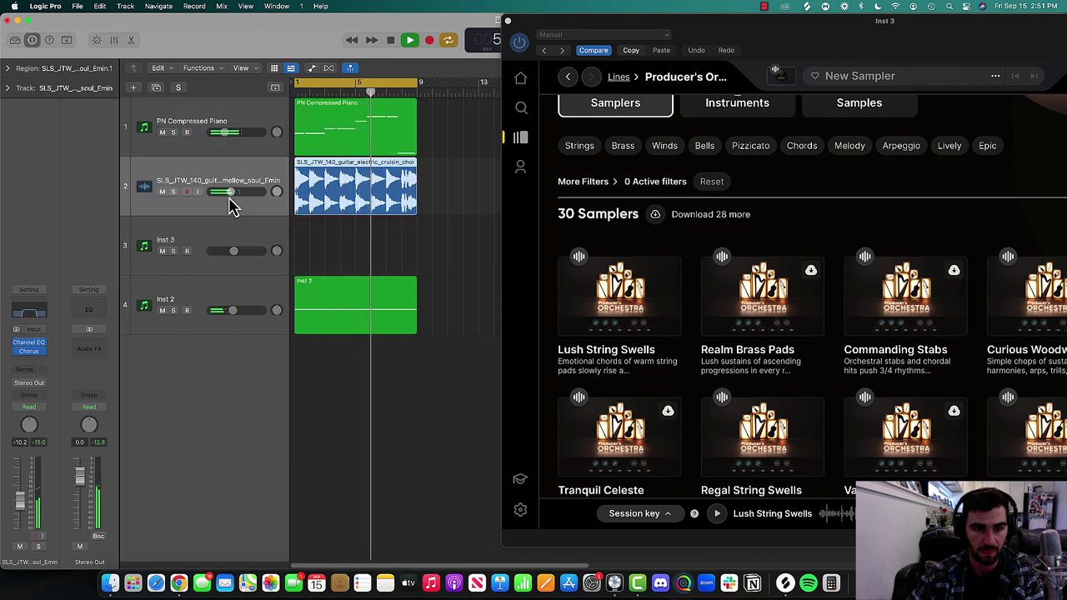
drag(219, 288, 212, 241)
drag(796, 25, 371, 27)
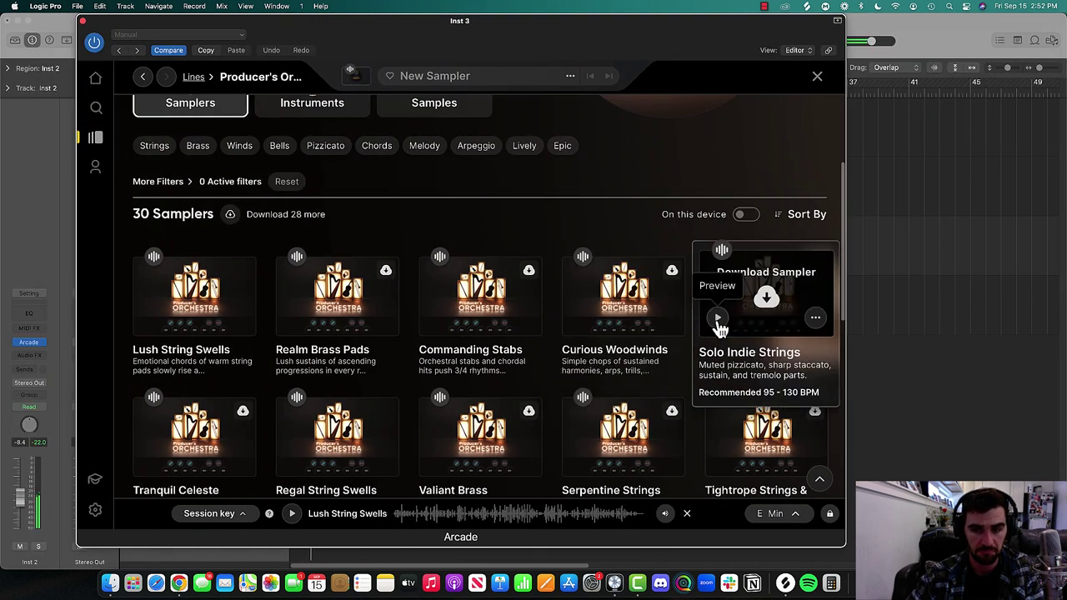
Preview Solo Indie Strings and Curious Woodwinds, and download and load the Curious Woodwinds sampler
click(716, 319)
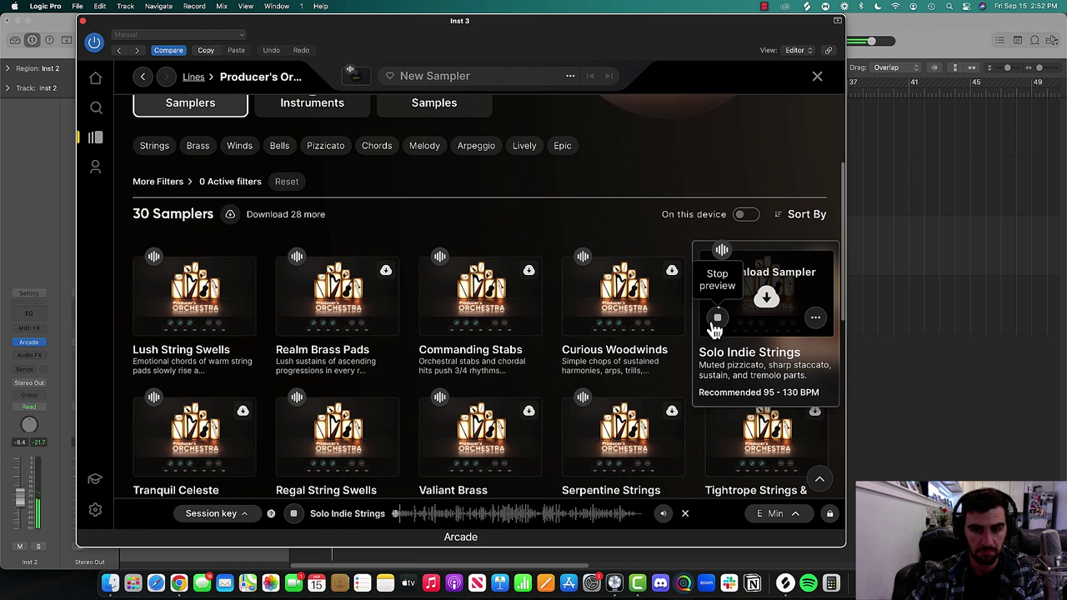
click(574, 319)
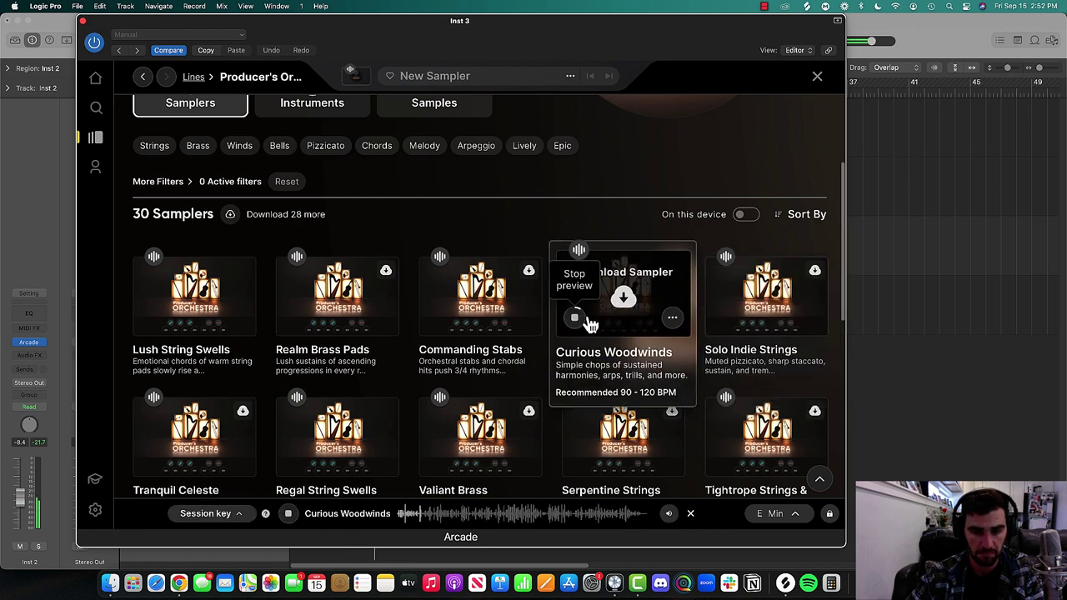
click(623, 304)
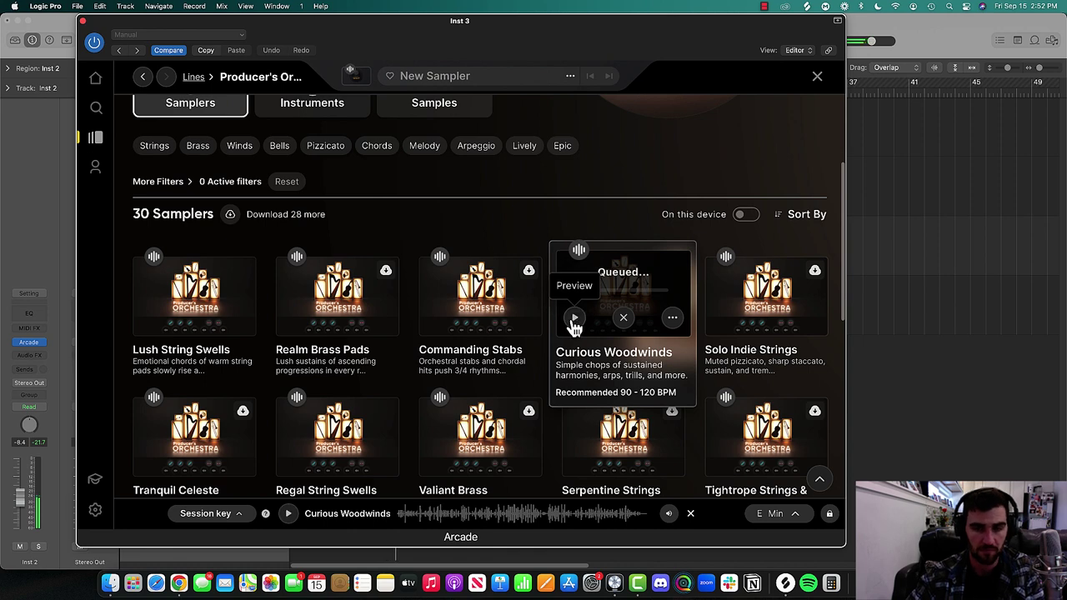
click(626, 304)
Select the Inst 3 track and audition the Curious Woodwinds samples with Musical Typing, closing the plug-in and keyboard windows when finished
key(super+k)
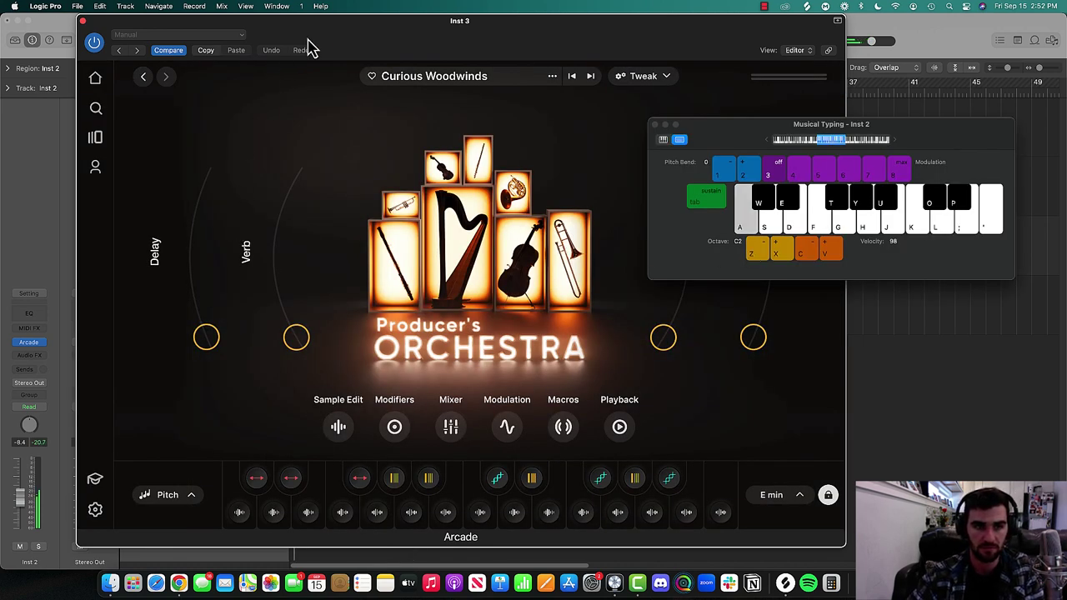
drag(302, 25, 735, 25)
click(212, 300)
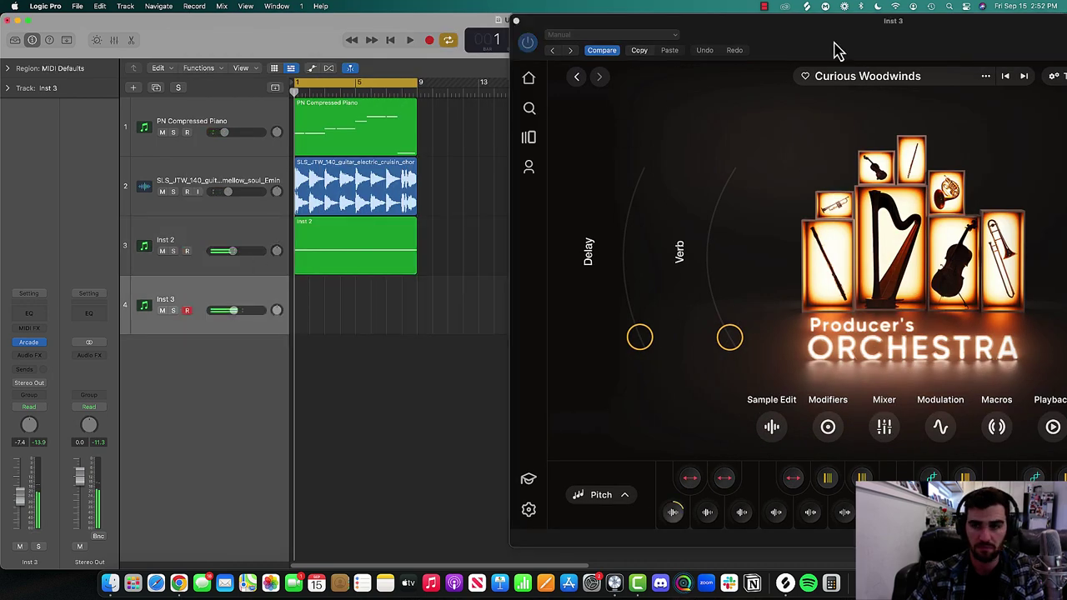
drag(838, 50, 465, 10)
click(958, 145)
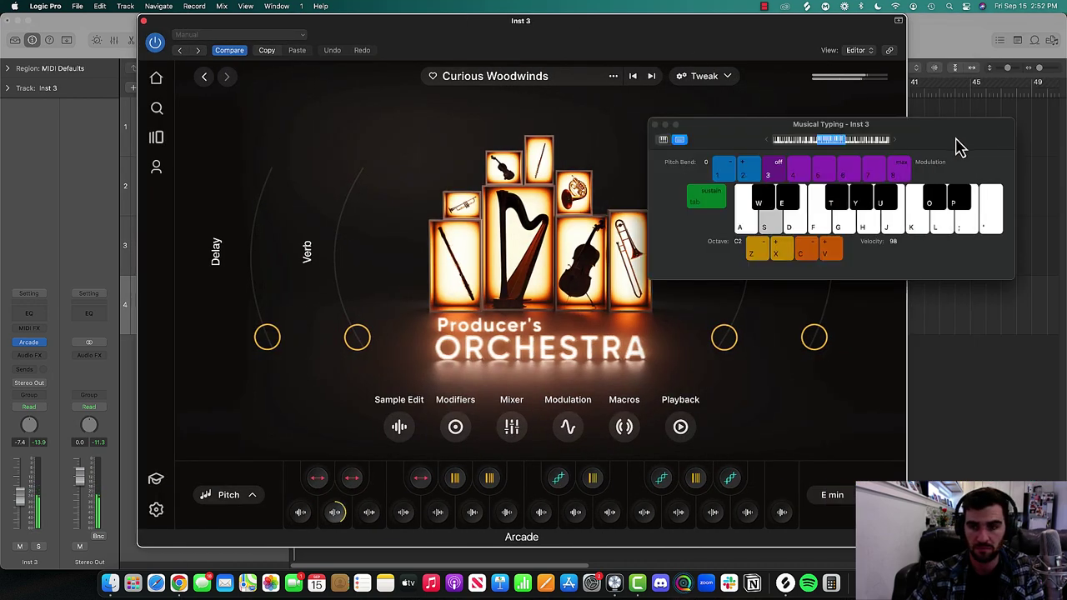
click(847, 495)
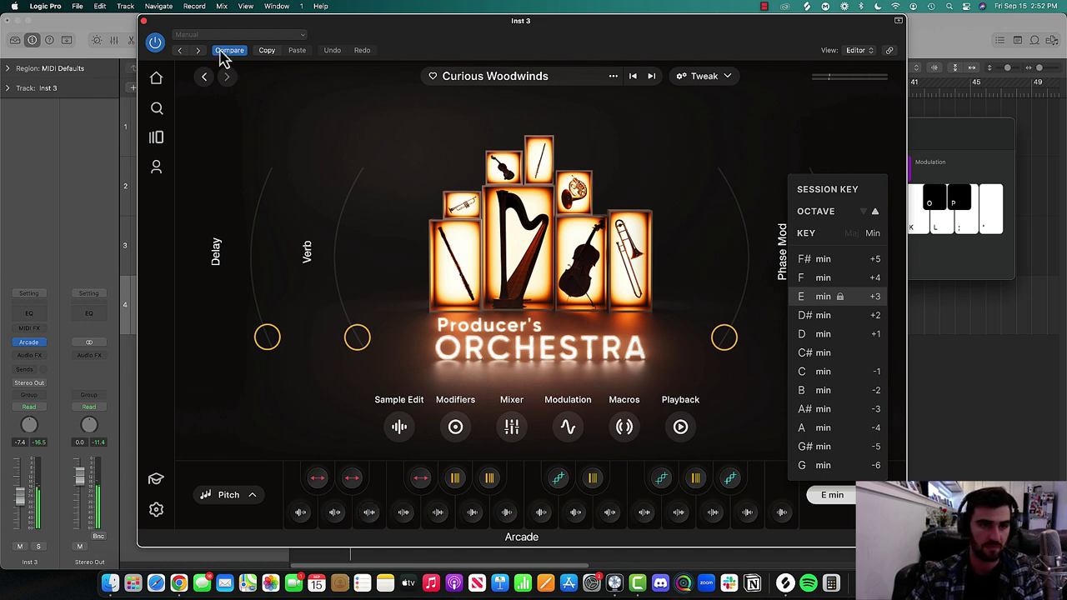
click(144, 24)
click(655, 129)
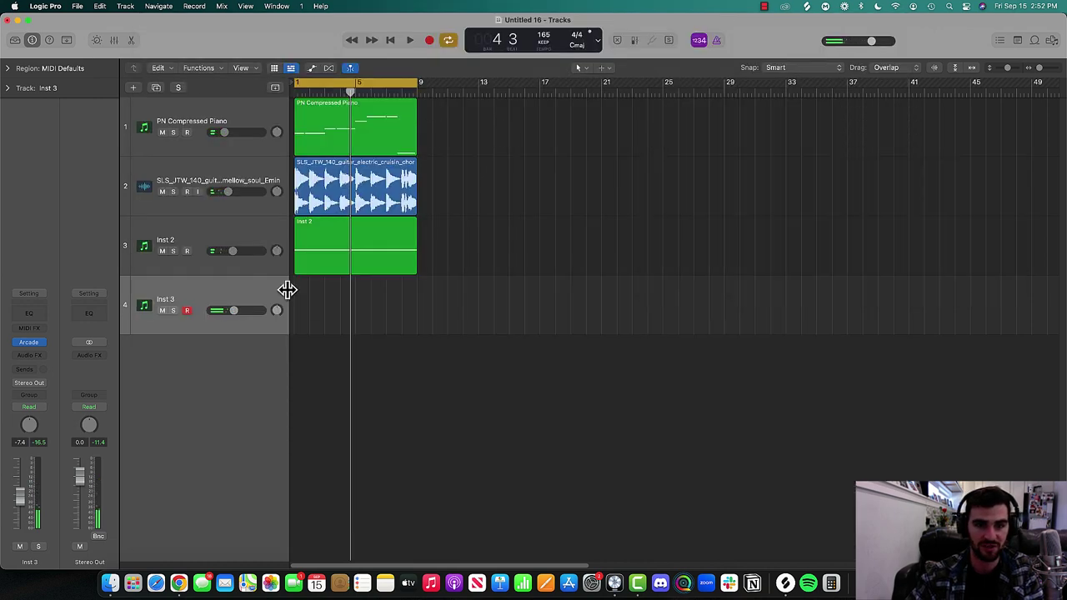
Set the Inst 3 volume to -4.1 dB and record the samples on D2, E2, D2 and C2 across bars 1 to 8
drag(234, 309, 247, 316)
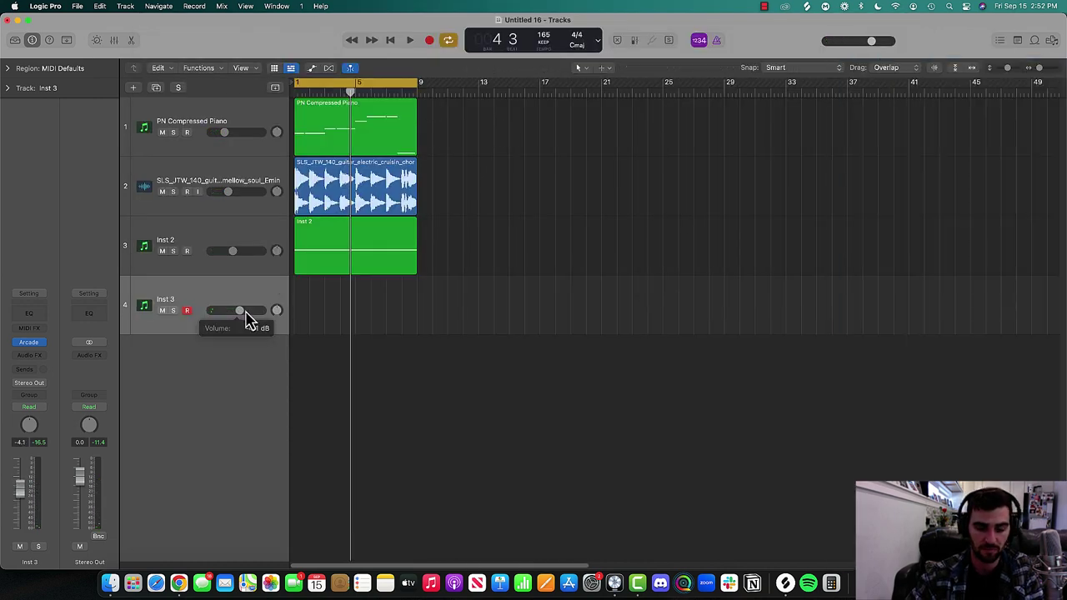
key(super+k)
key(r)
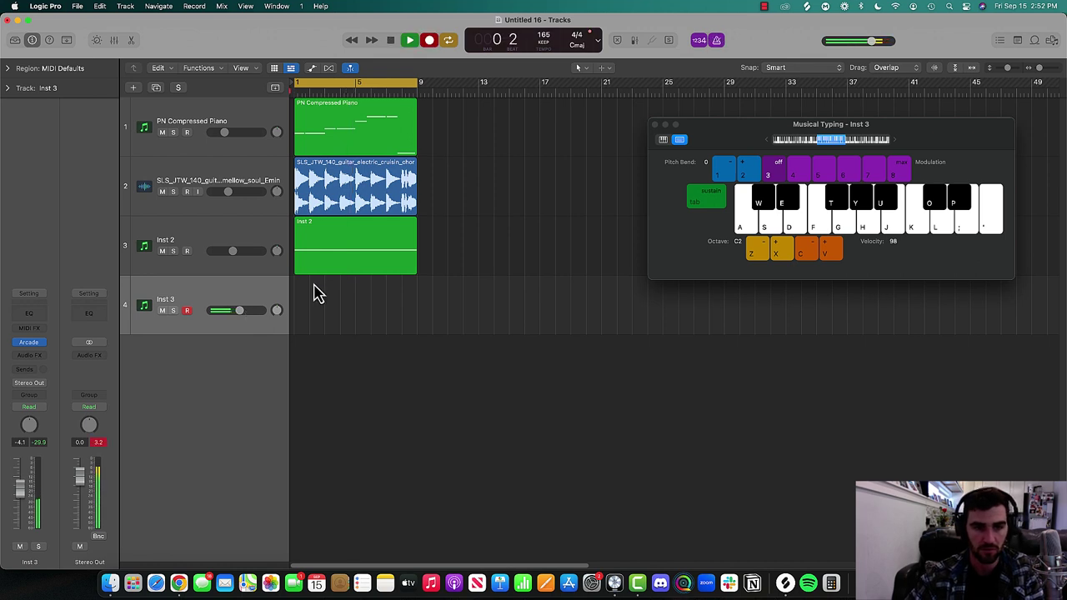
key(s)
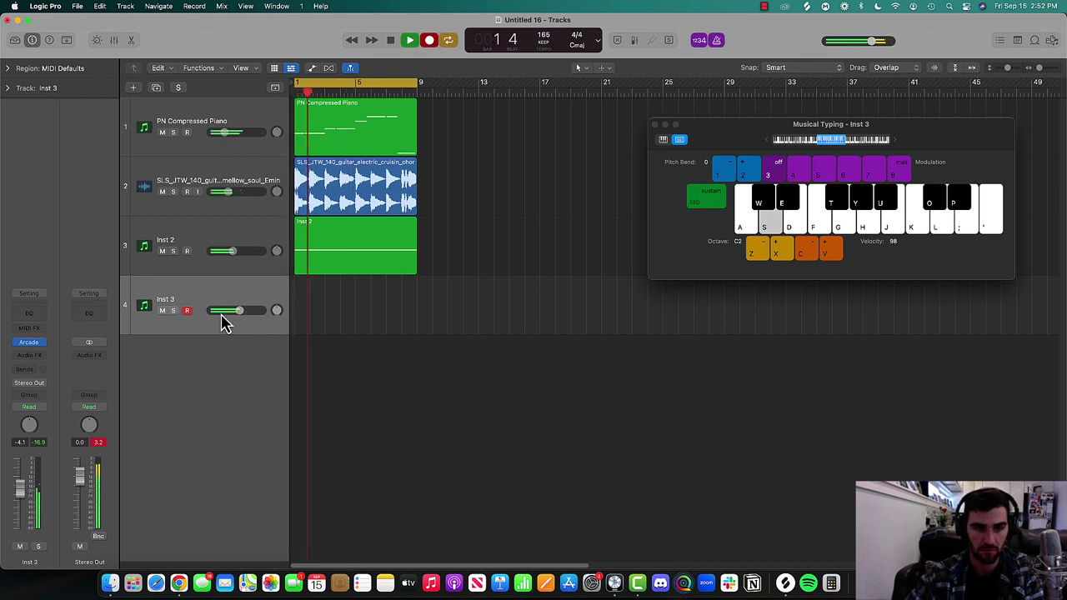
key(d)
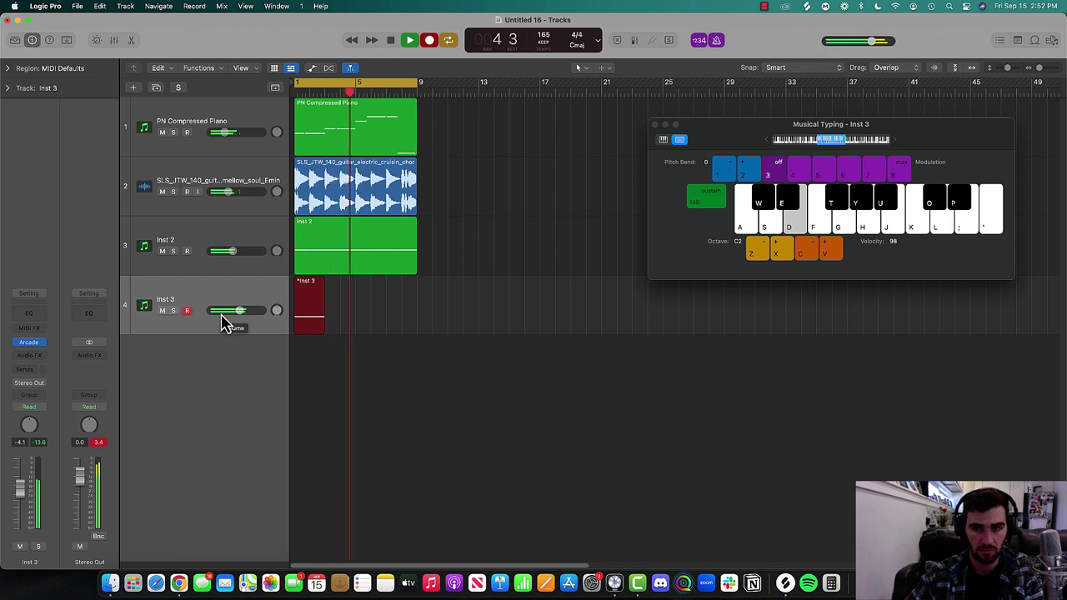
key(s)
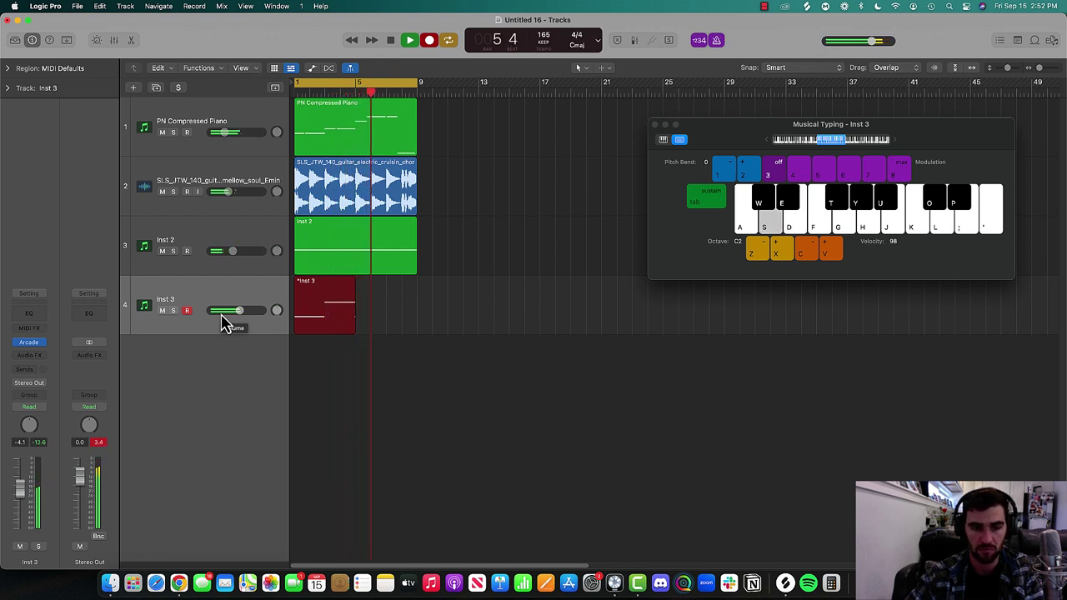
key(a)
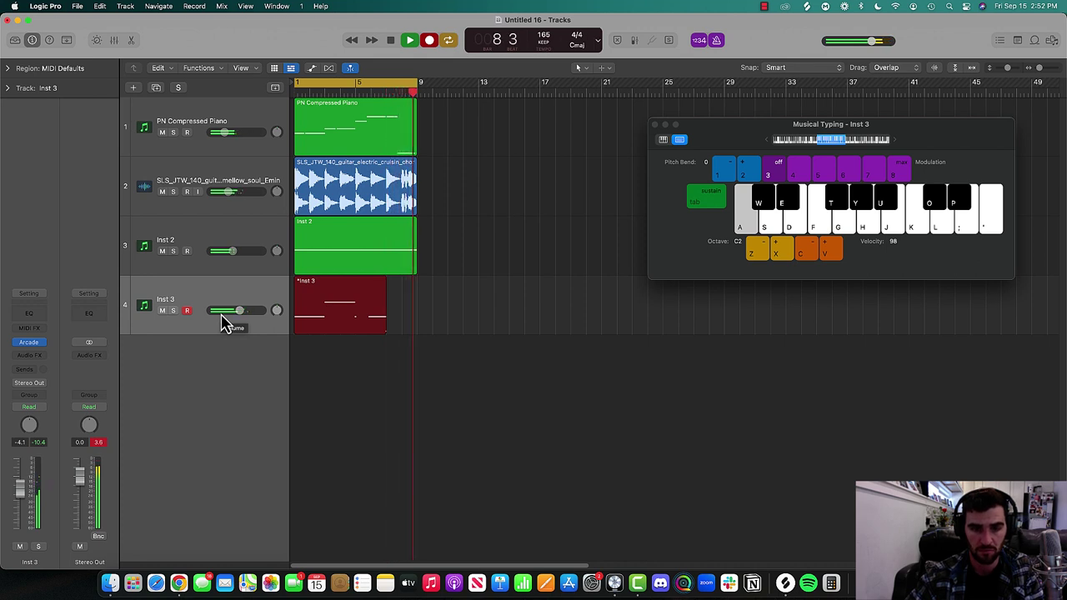
key(space)
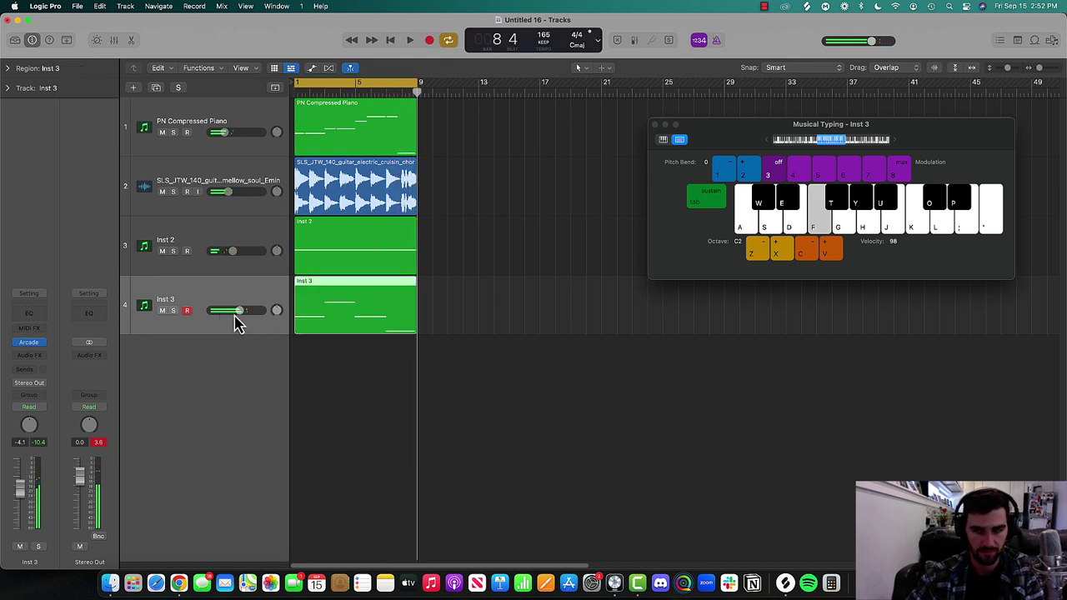
Audition more Curious Woodwinds samples on higher Musical Typing notes with playback stopped
key(g)
key(j)
key(k)
key(l)
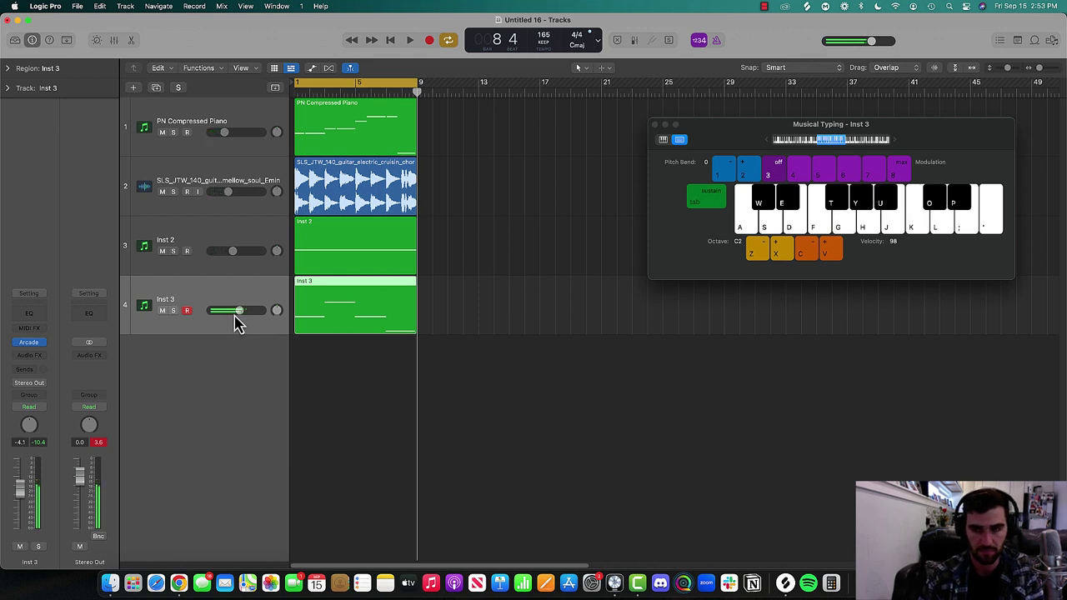
Play back the recorded Inst 3 region and align its first note with the start of bar 1 in the Piano Roll
click(423, 363)
click(345, 326)
key(space)
key(space)
key(space)
key(space)
click(131, 40)
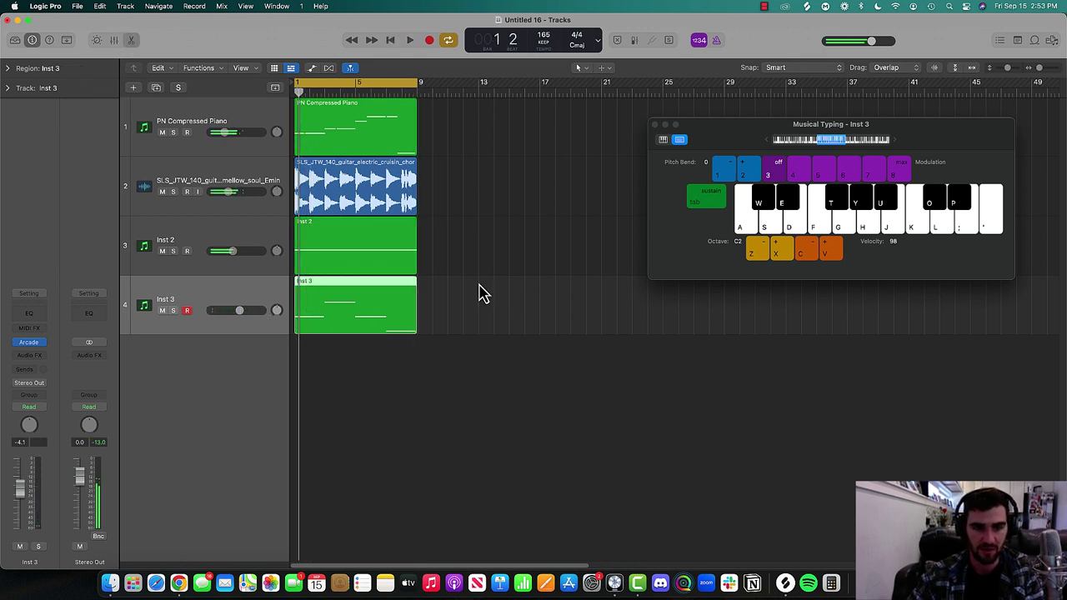
drag(291, 468, 296, 468)
key(space)
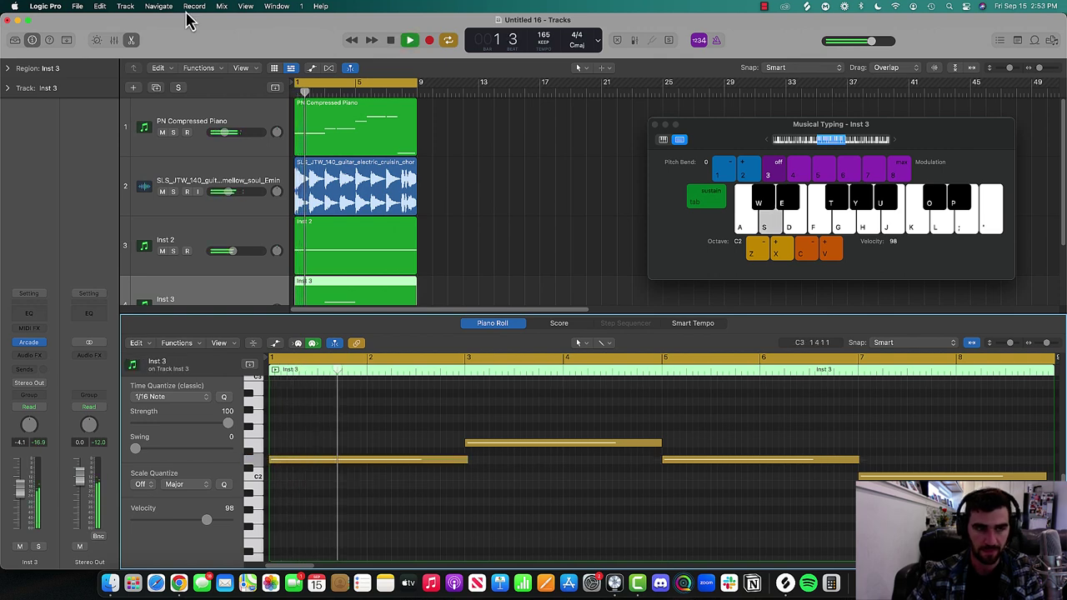
click(130, 40)
Add a Channel EQ to Inst 3 with a 24 dB/Oct high cut at 6100 Hz, and set the track volume to -10.6 dB
drag(240, 310, 225, 310)
click(29, 314)
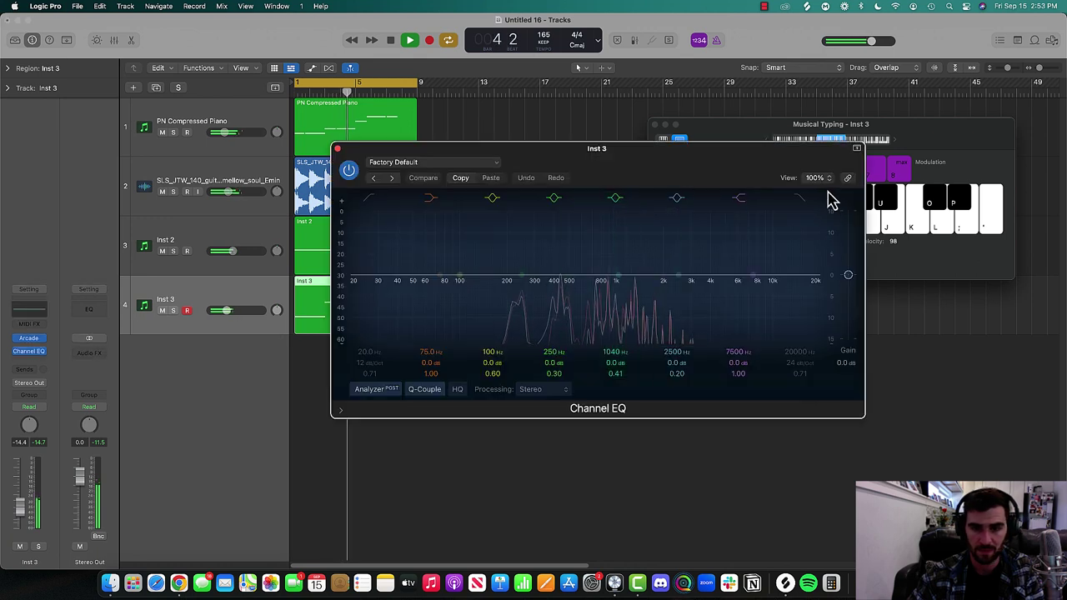
drag(227, 310, 232, 311)
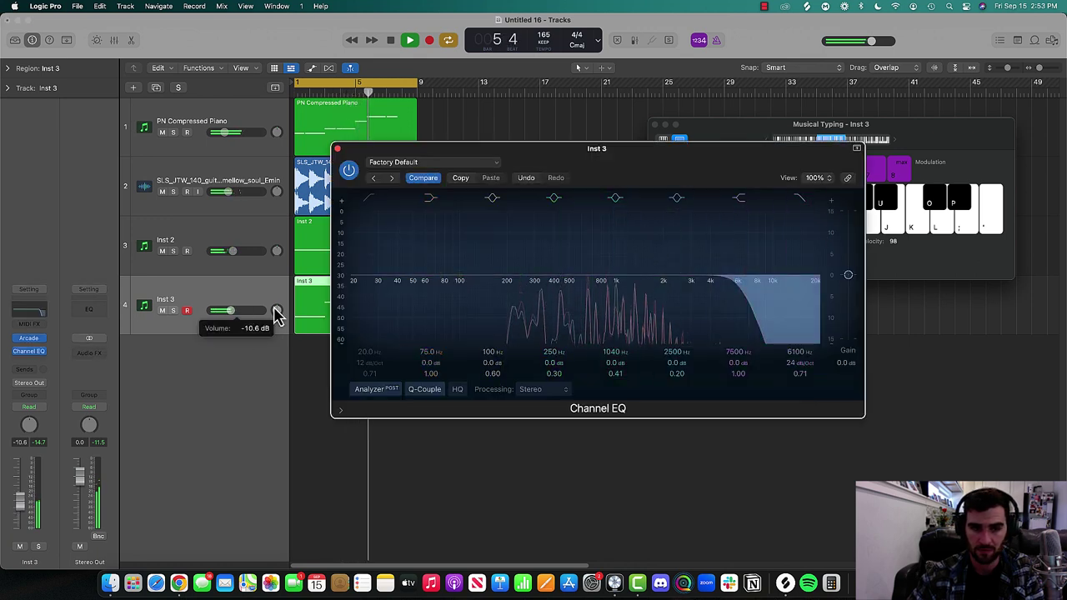
Lower the high cut in Inst 3's Channel EQ and add a 48 dB/Oct low cut around 230 Hz, closing the open windows
click(783, 326)
drag(759, 325, 726, 326)
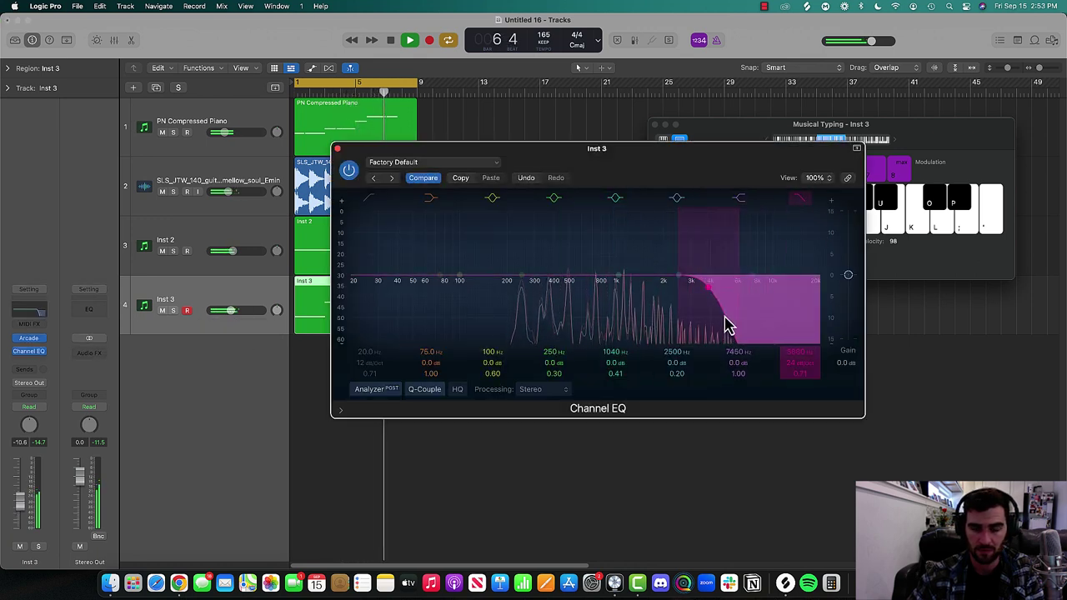
click(369, 198)
drag(429, 257, 513, 319)
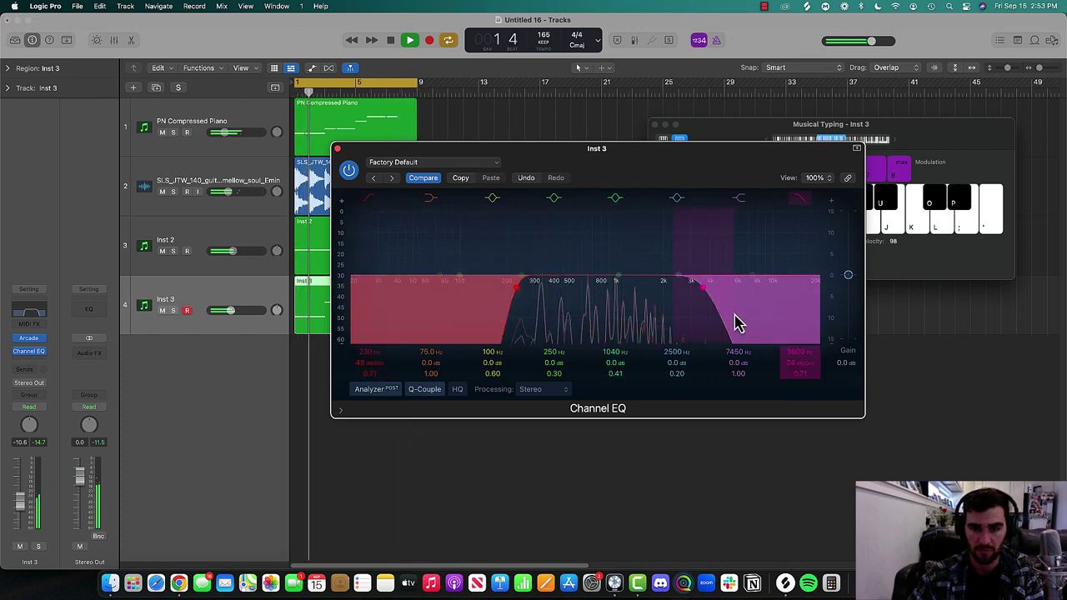
drag(735, 317, 721, 317)
mouse_move(532, 318)
mouse_down()
mouse_move(447, 316)
mouse_move(517, 321)
mouse_up()
drag(672, 322, 718, 322)
drag(515, 324, 524, 325)
click(339, 149)
click(654, 124)
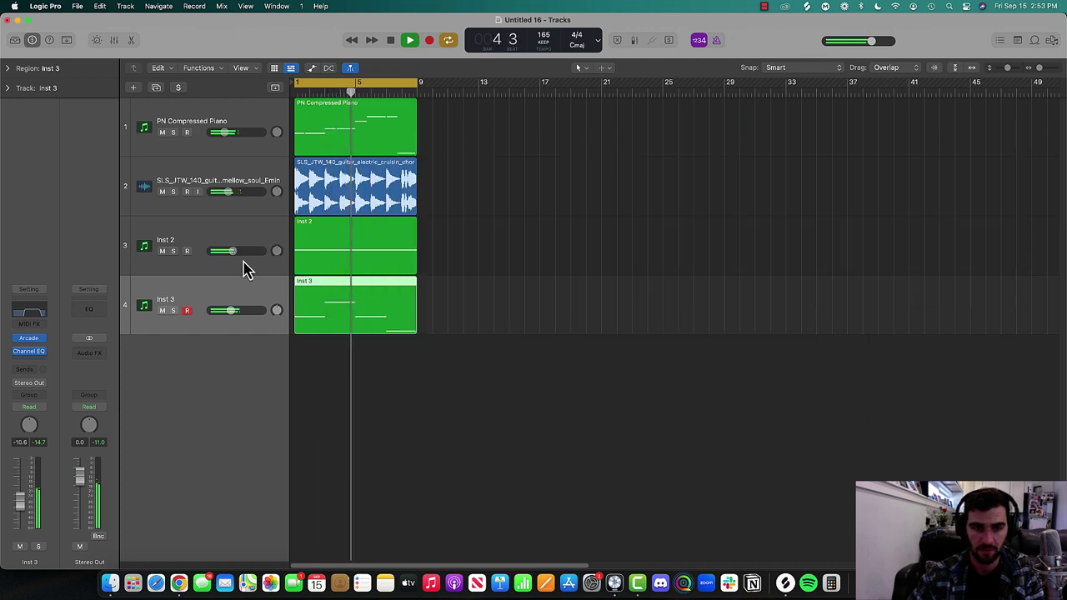
Mute the guitar loop and reorder the tracks as guitar loop, PN Compressed Piano, Inst 3 and Inst 2
click(162, 310)
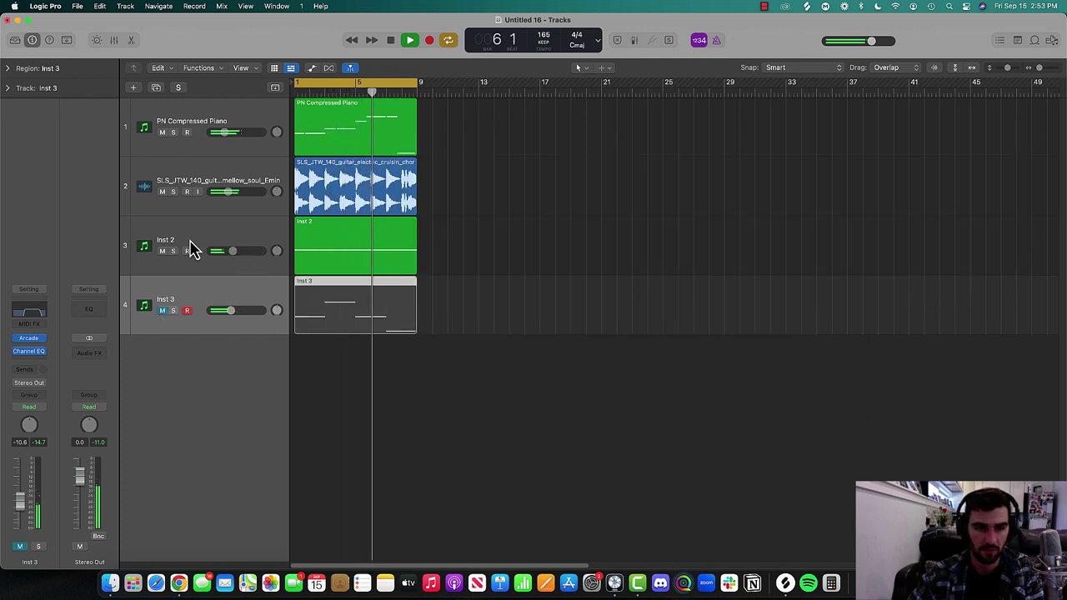
click(162, 192)
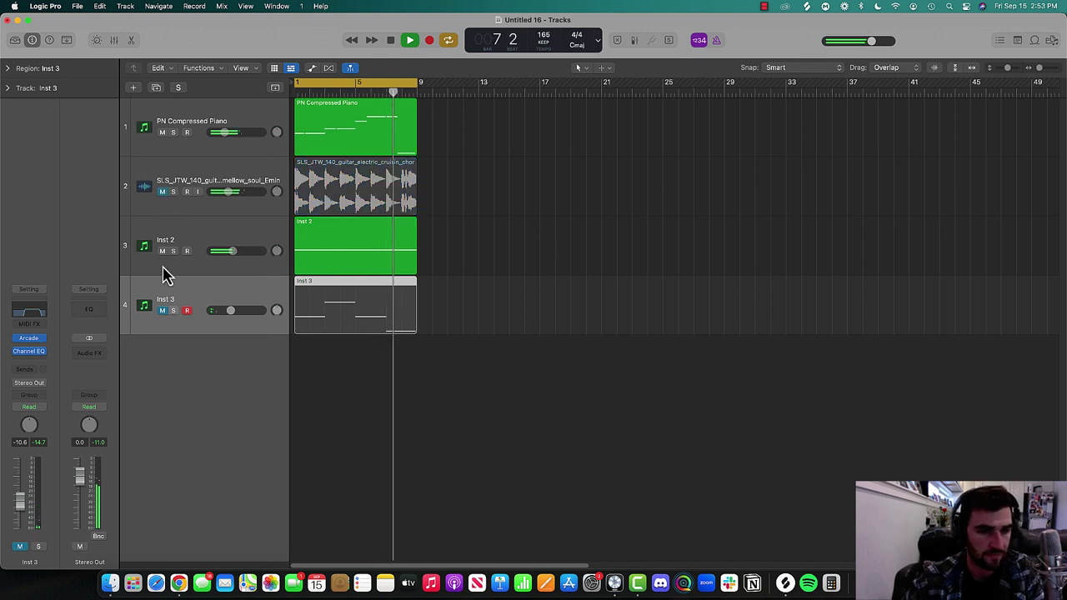
drag(181, 119, 182, 207)
click(161, 310)
drag(173, 305, 172, 220)
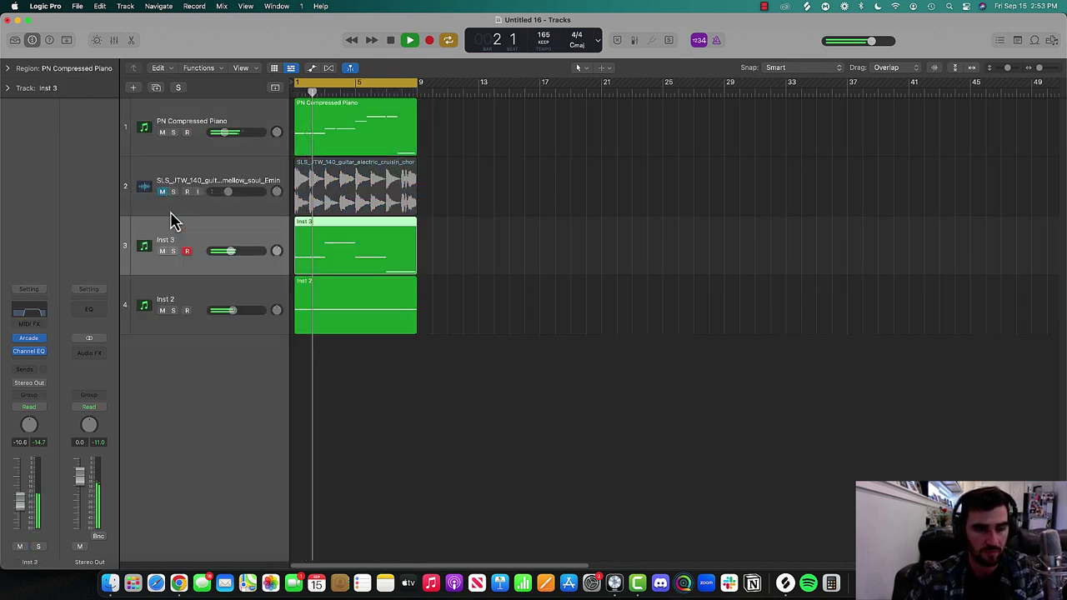
drag(191, 151, 182, 198)
Create one software instrument track with Ultrabeat and move it below Inst 2
click(134, 87)
click(439, 272)
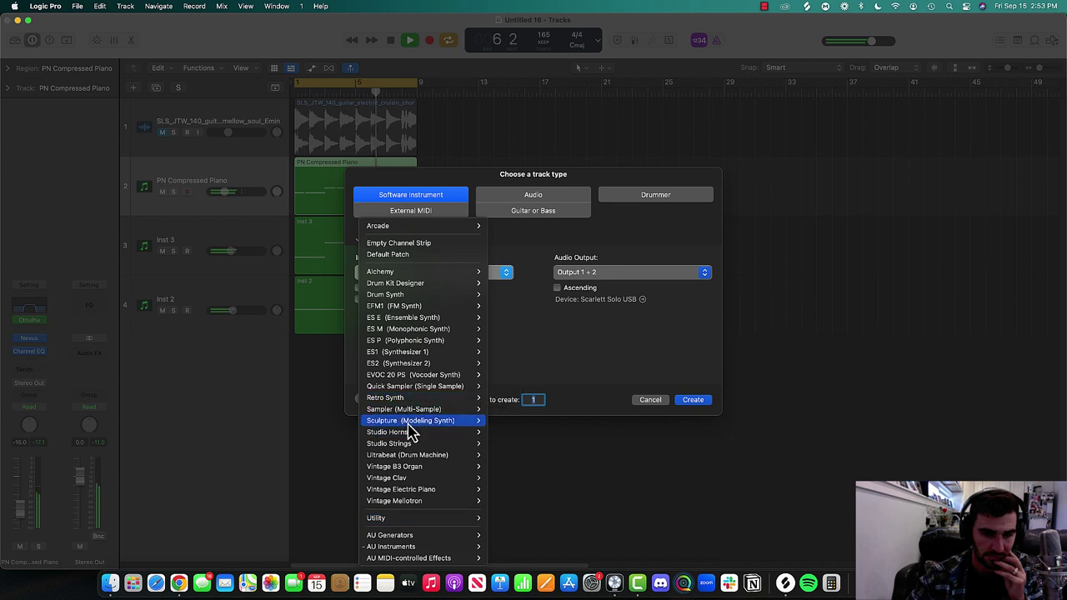
mouse_move(466, 455)
click(503, 455)
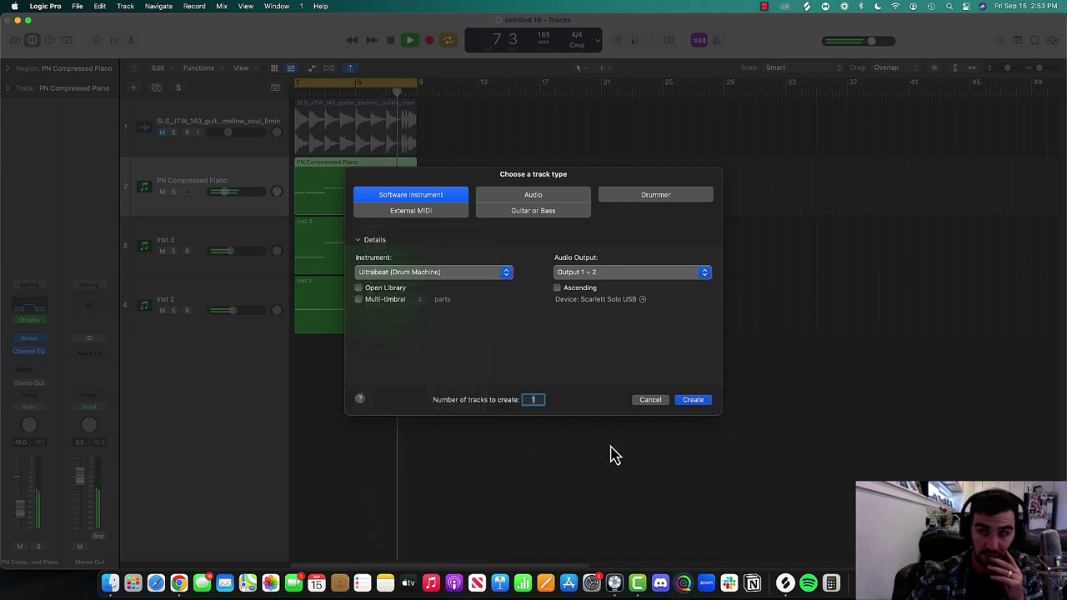
click(683, 406)
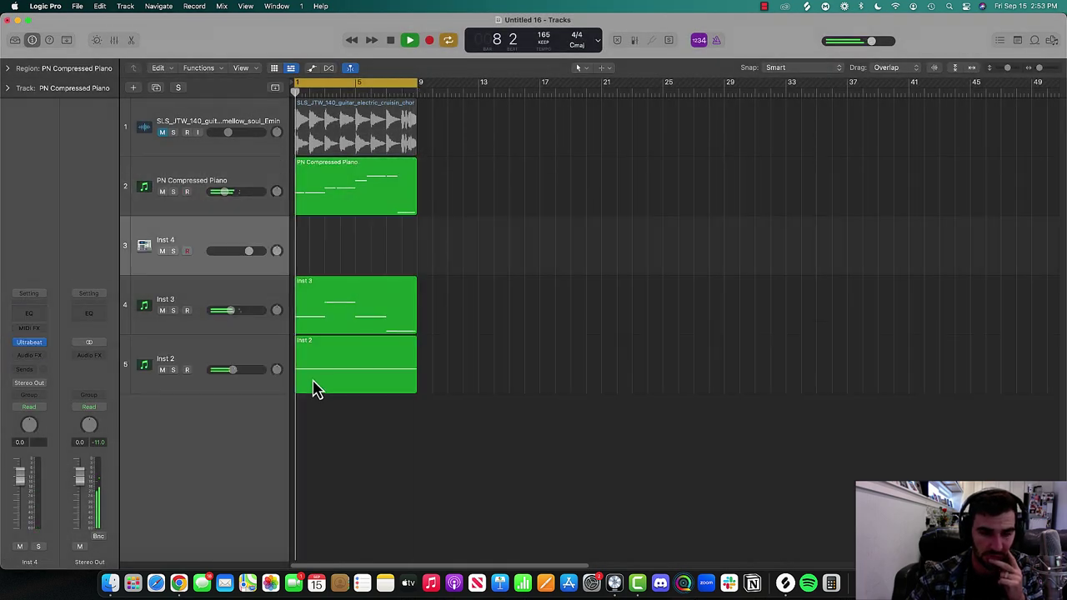
drag(161, 243, 167, 392)
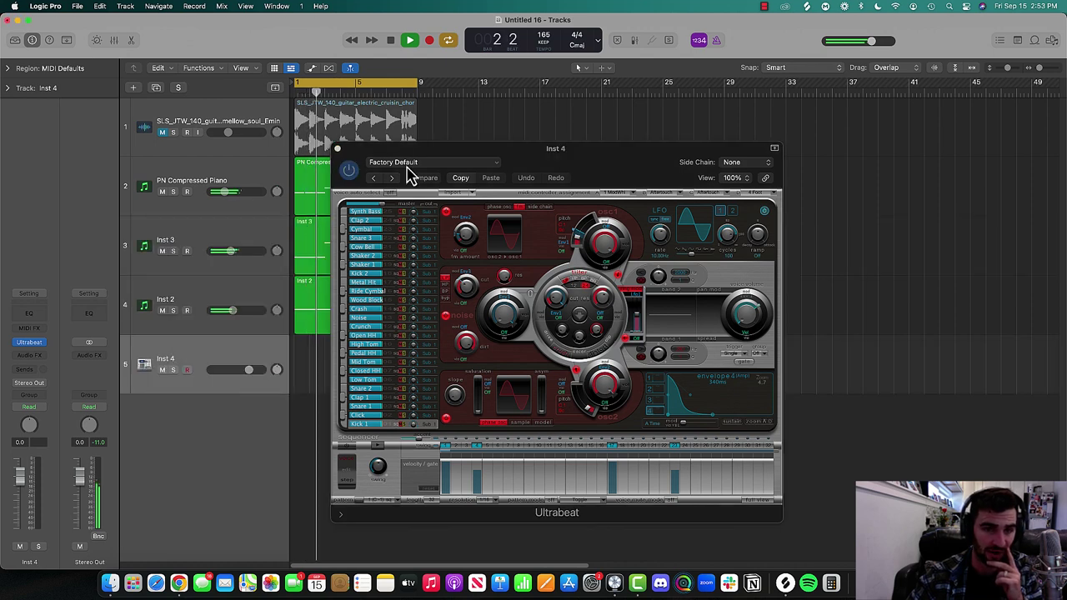
Load the DRIP SEASON setting in Ultrabeat and move the plug-in window clear of the track list
click(414, 162)
scroll(460, 242, down, 3)
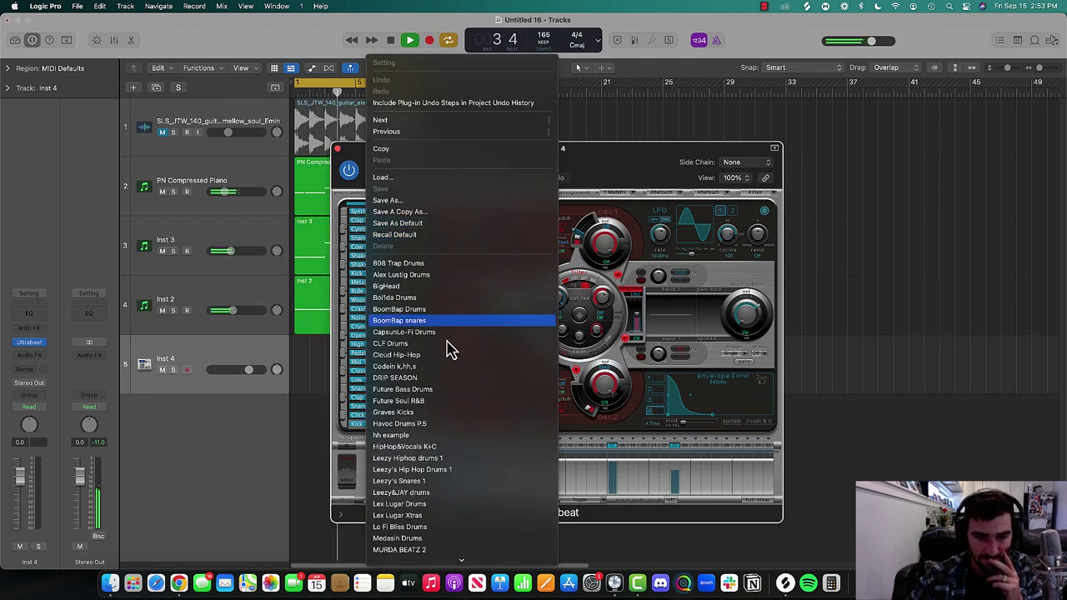
scroll(502, 364, down, 1)
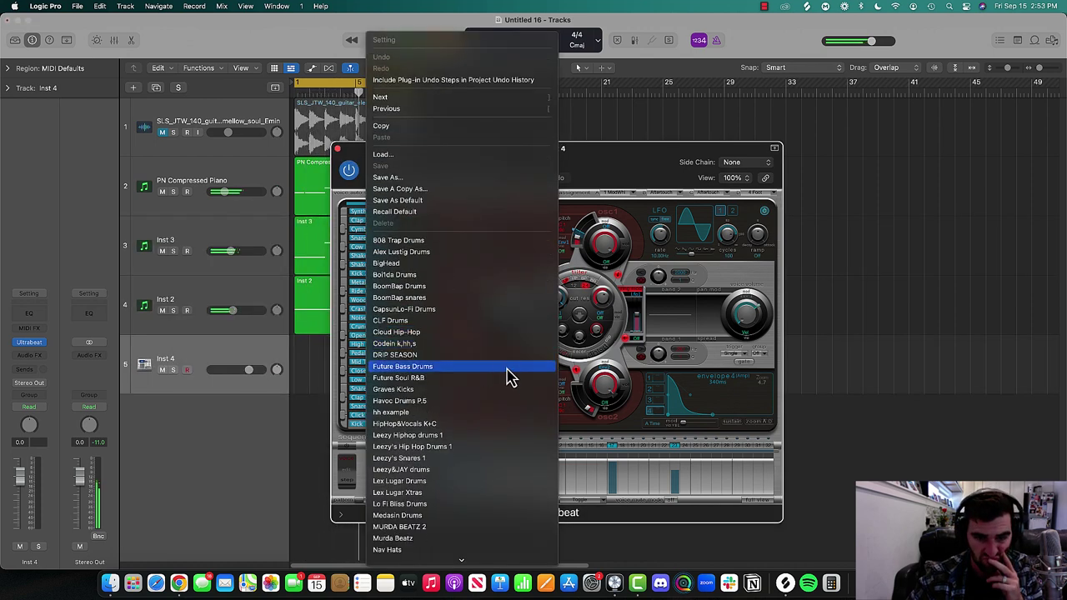
key(Escape)
key(space)
drag(558, 154, 718, 58)
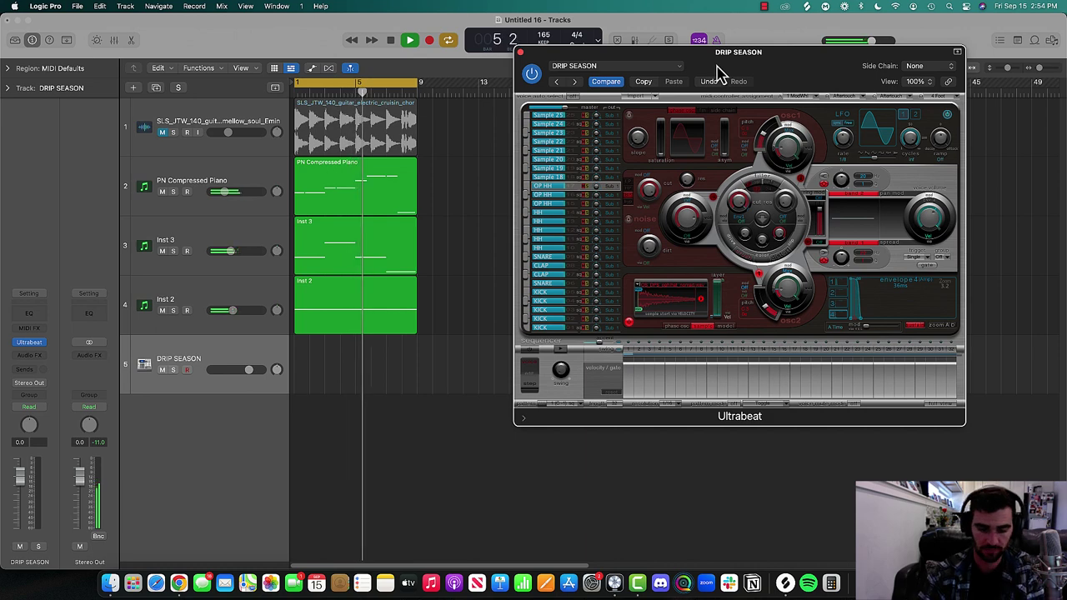
Open Musical Typing, set the DRIP SEASON track volume to -10.0 dB and audition the C1 kick with playback stopped
key(super+k)
key(space)
mouse_move(249, 369)
mouse_down()
mouse_move(191, 372)
mouse_move(231, 372)
mouse_up()
key(a)
key(a)
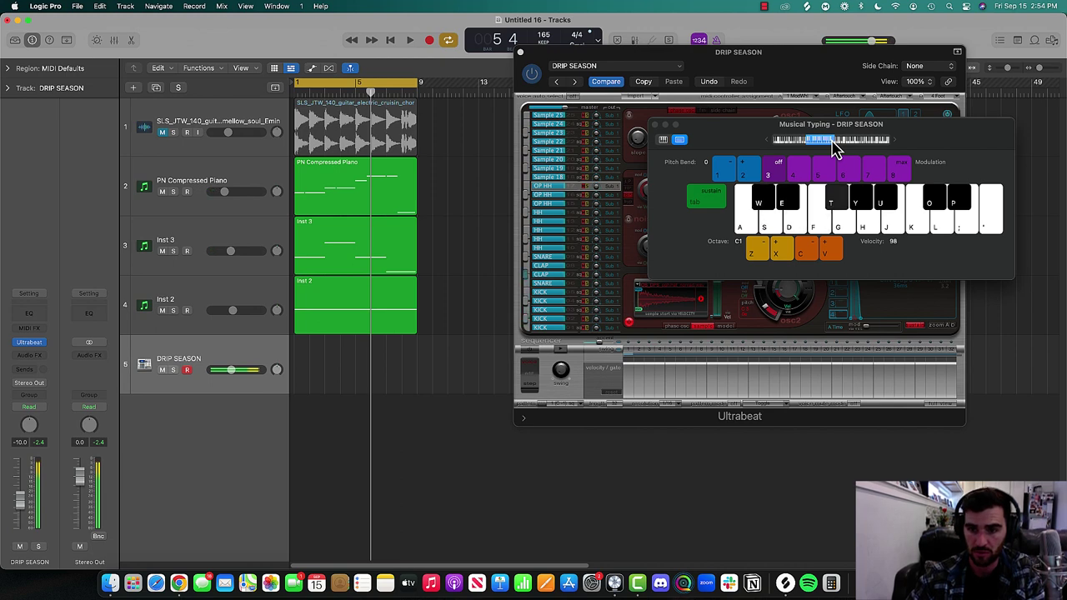
Audition the snares and claps between F1 and A1 during playback, and set the DRIP SEASON volume to -17.8 dB
key(space)
key(t)
key(f)
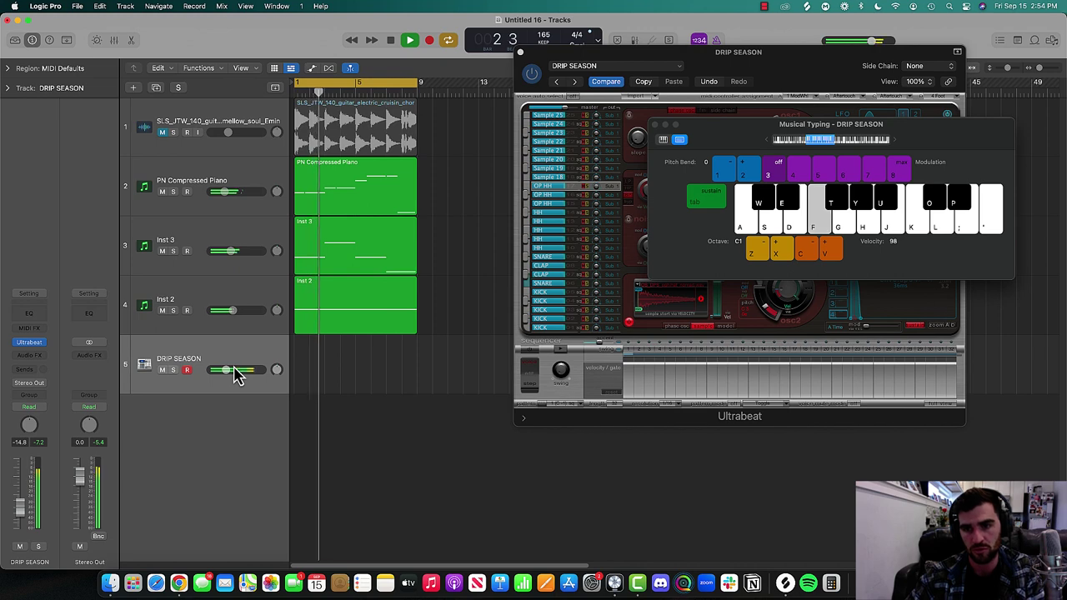
key(g)
drag(239, 372, 233, 371)
key(g)
key(g)
key(space)
key(space)
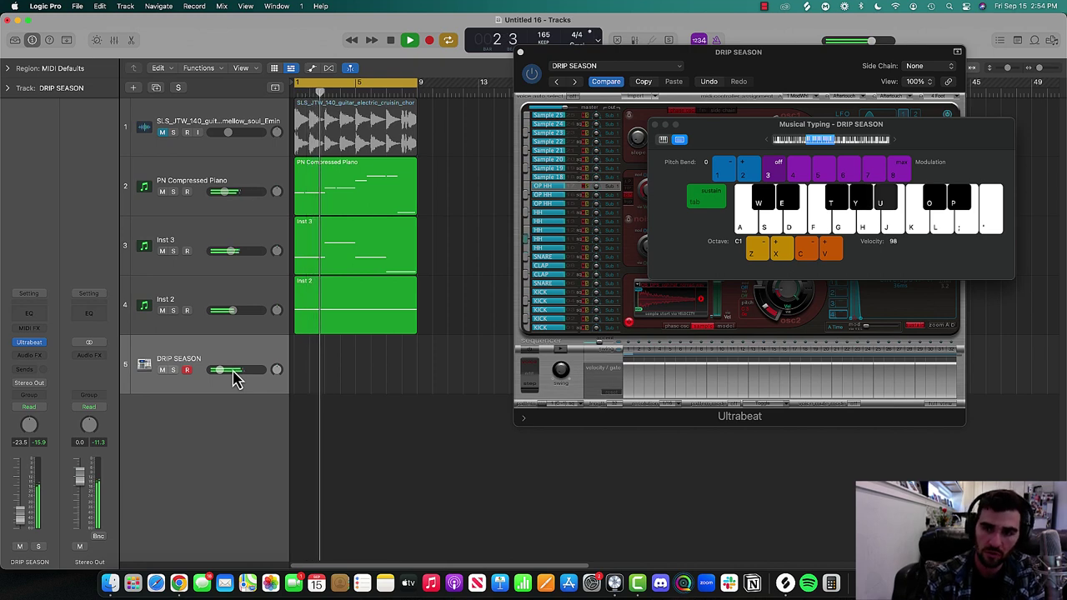
key(h)
key(y)
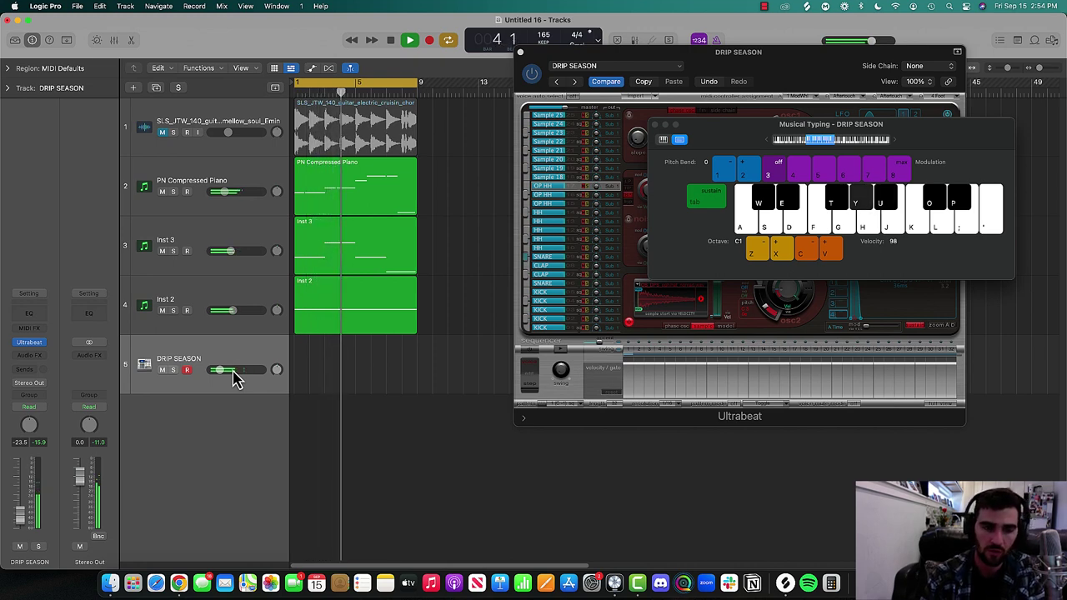
drag(234, 376, 239, 379)
key(f)
key(f)
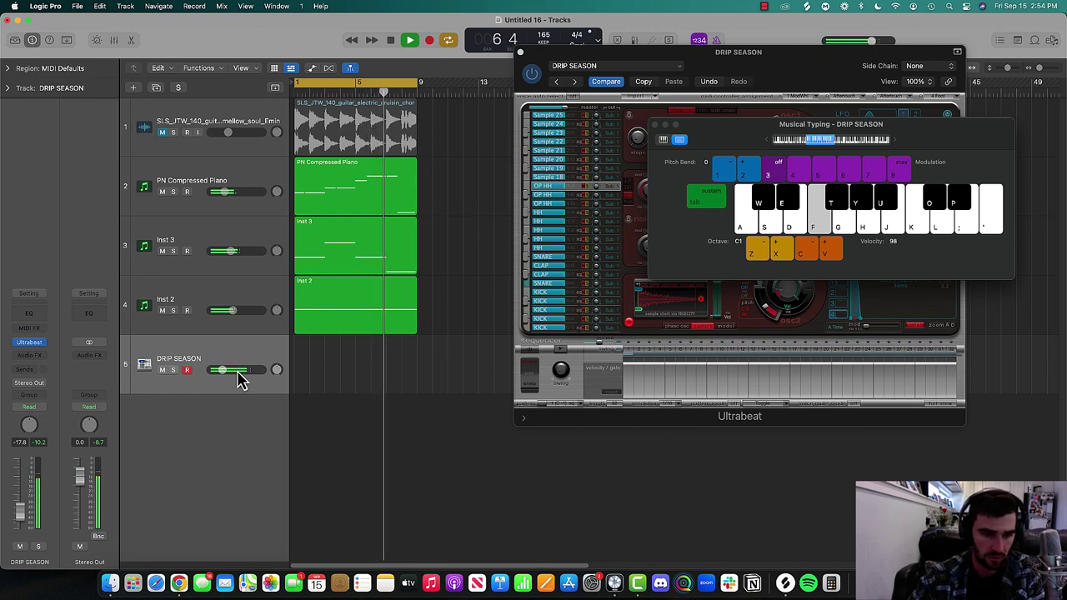
Lower the Inst 2 volume, mute Inst 2 and unmute the guitar loop while trying the F1 snare over the playback
drag(255, 322, 246, 321)
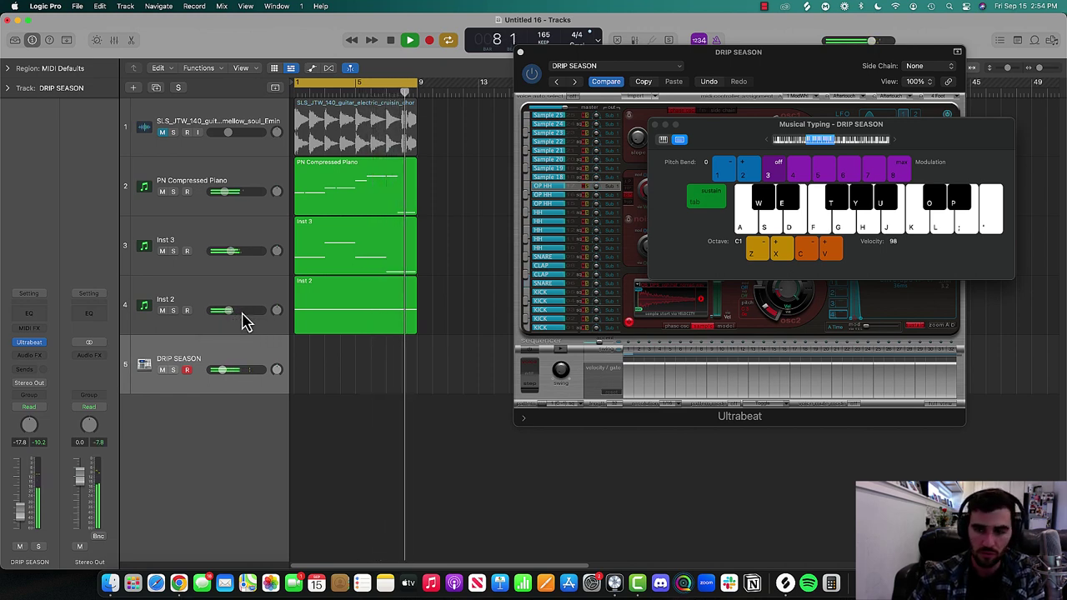
key(f)
key(f)
click(162, 310)
key(f)
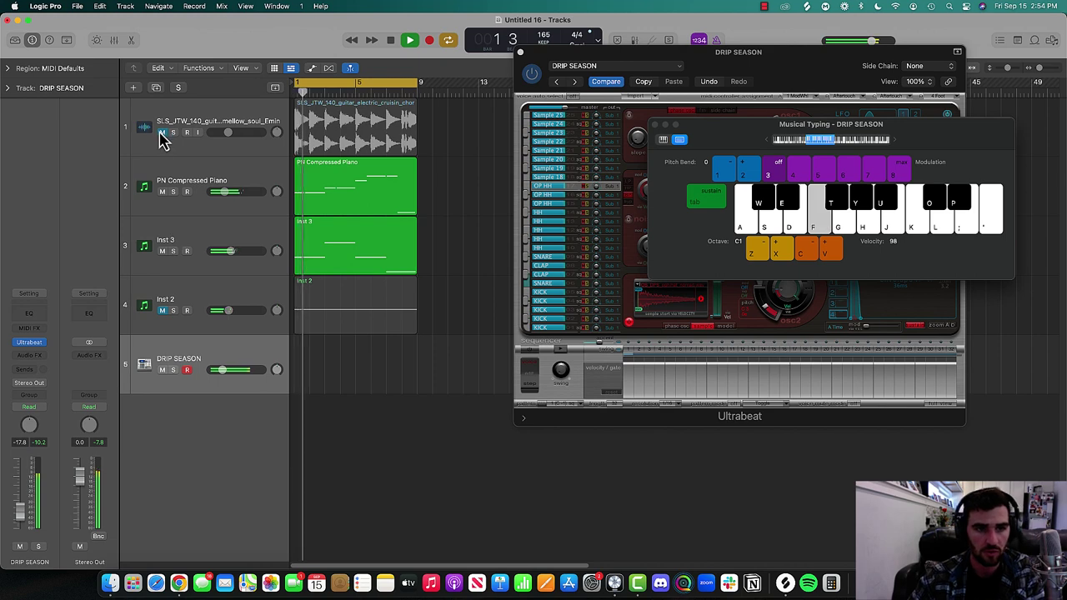
click(163, 133)
key(f)
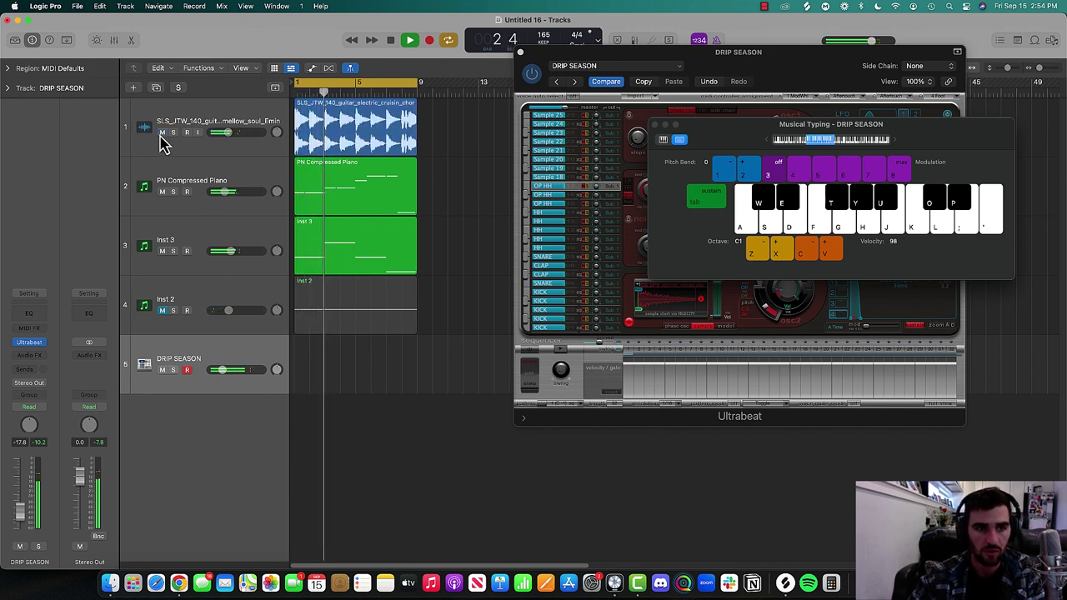
key(f)
key(f)
Unmute Inst 2 and mute Inst 3, then reselect the DRIP SEASON track and stop playback
click(162, 311)
click(164, 242)
click(163, 251)
key(f)
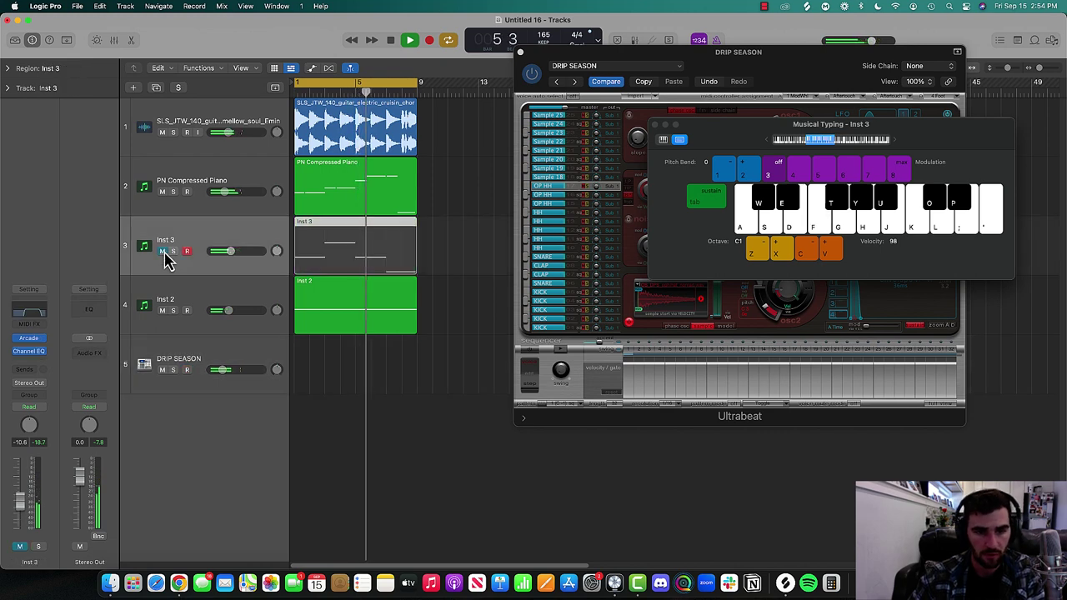
click(208, 364)
key(f)
key(space)
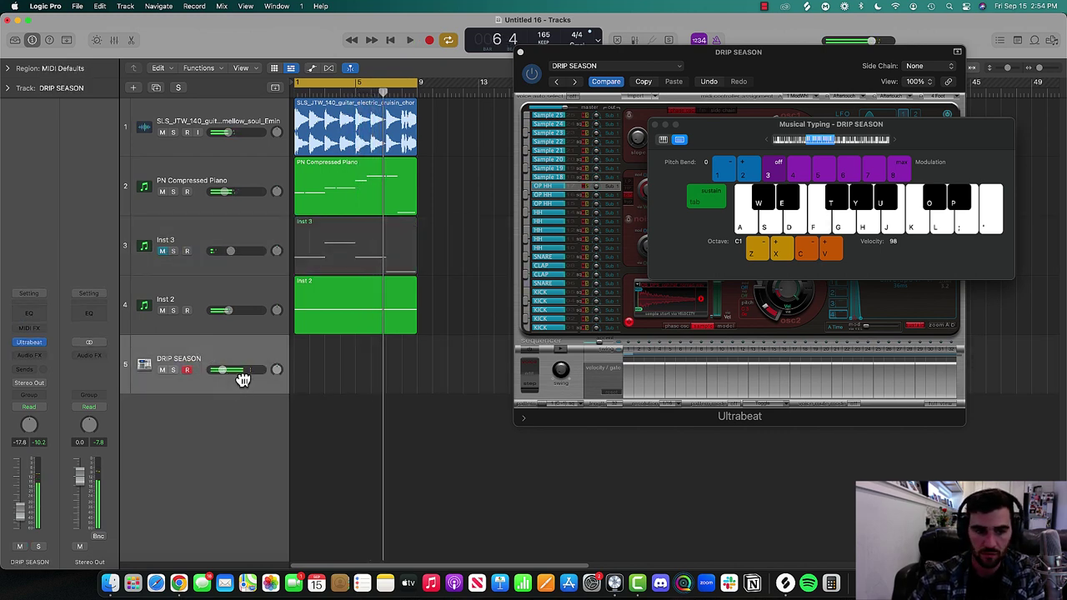
Record the F1 snare on beat 3 of every bar from 1 to 8 on the DRIP SEASON track
key(r)
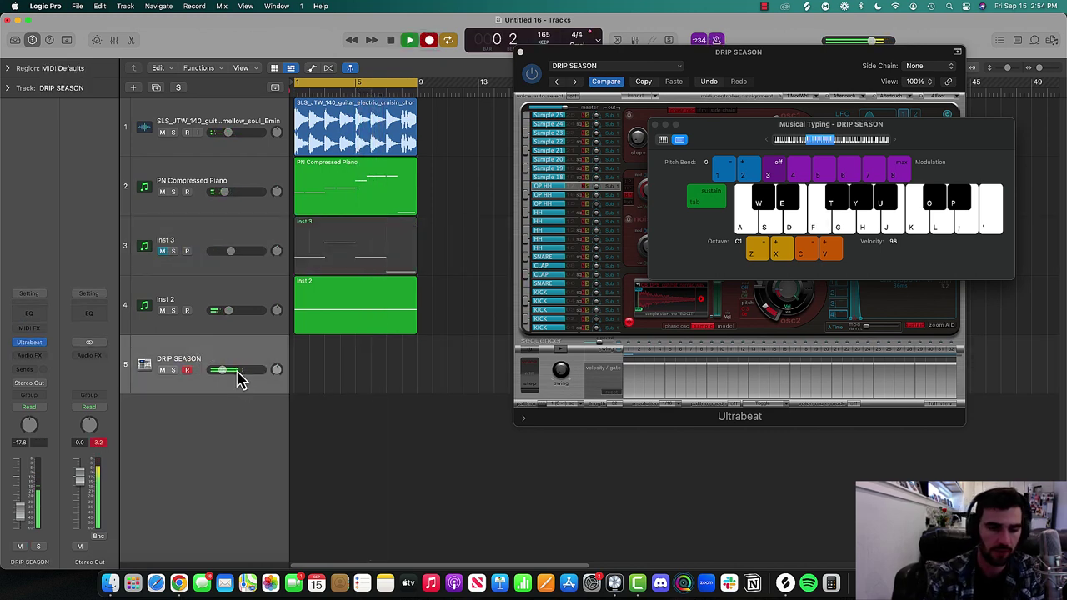
key(f)
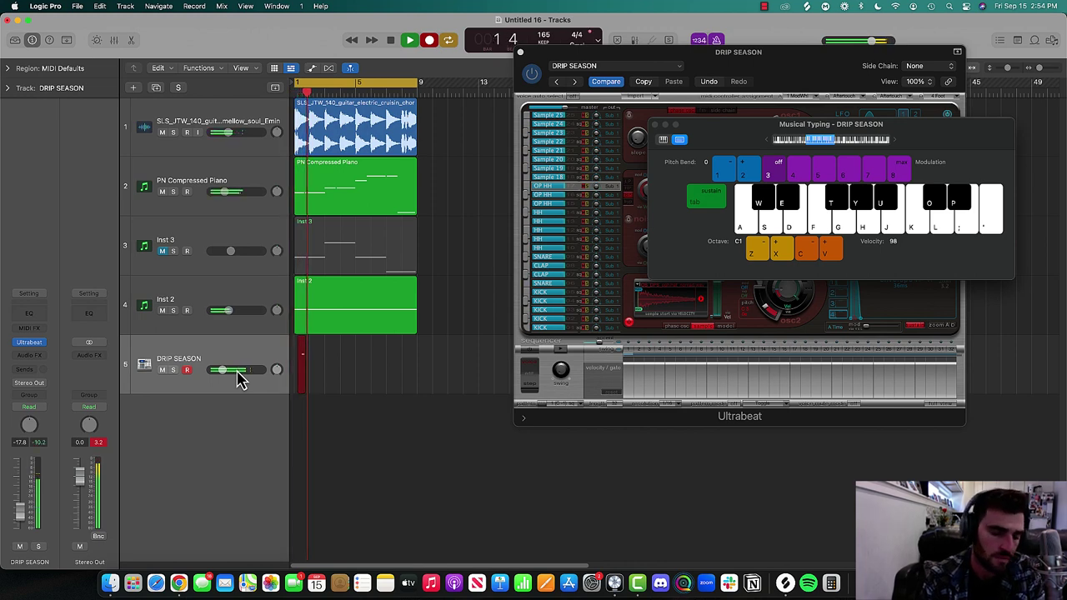
key(f)
key(f)
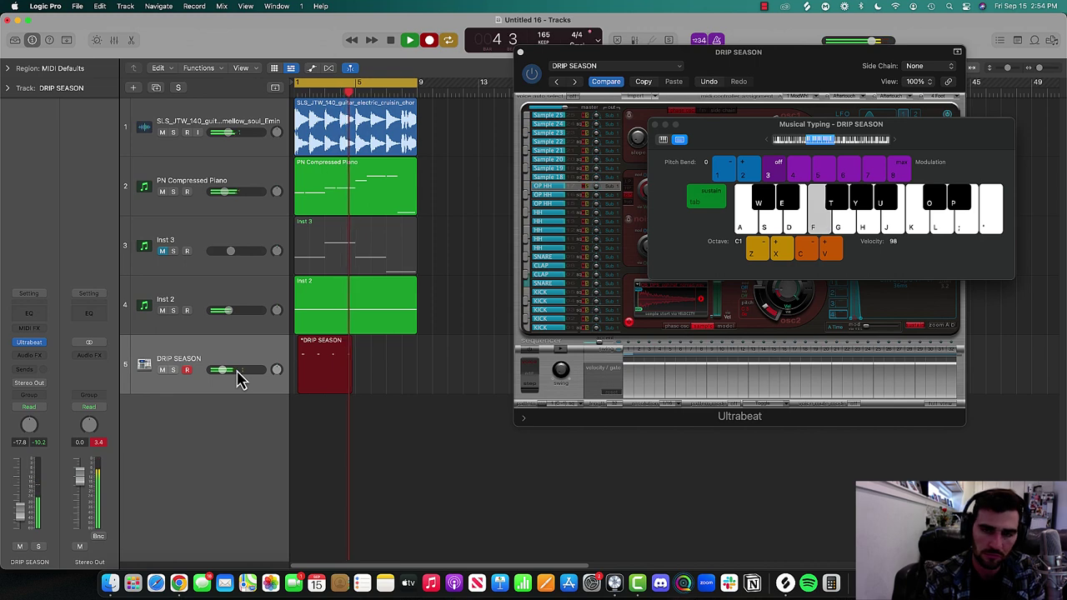
key(f)
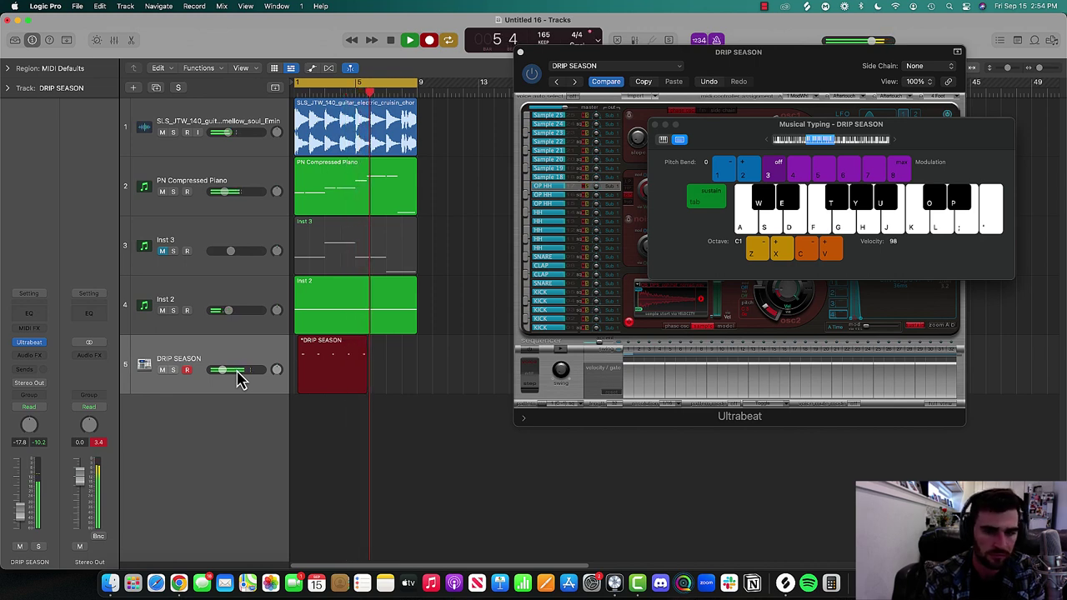
key(f)
key(f)
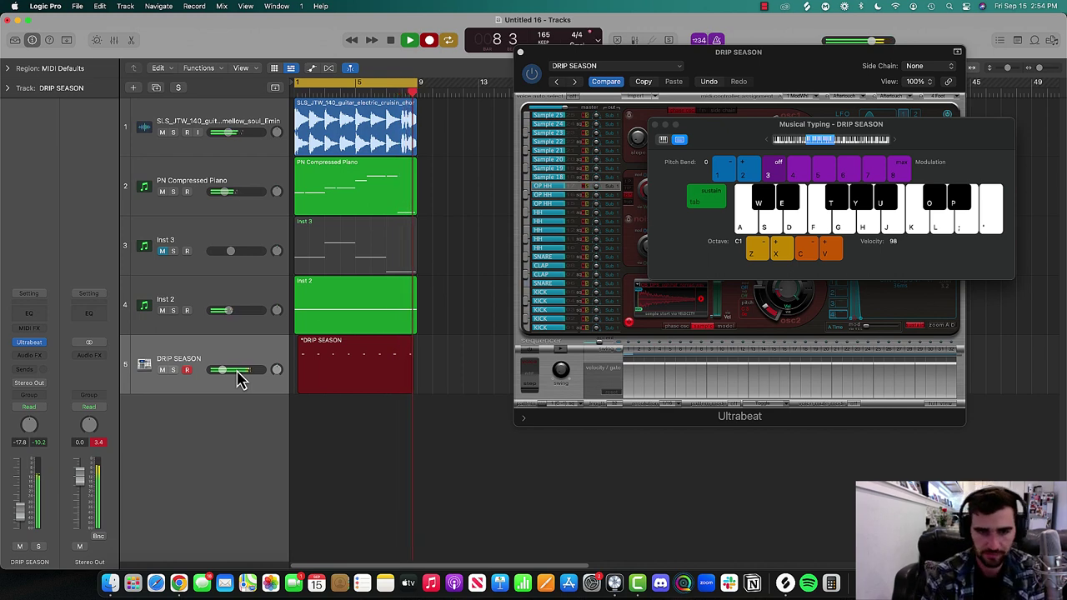
key(space)
Add a second DRIP SEASON Ultrabeat track below the first and set its volume to -25.5 dB
double_click(253, 413)
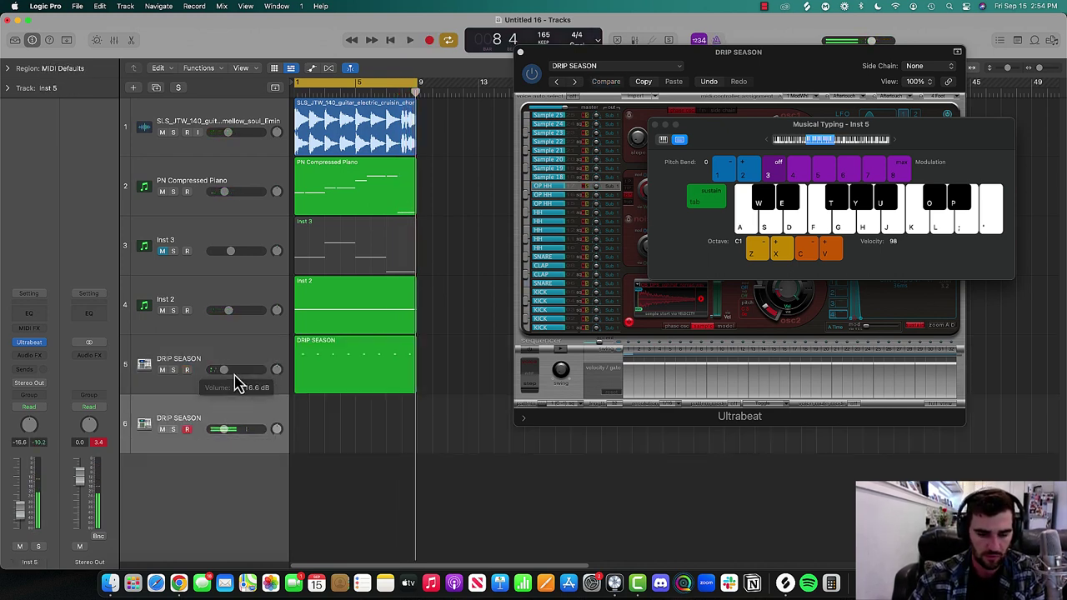
drag(236, 417, 234, 437)
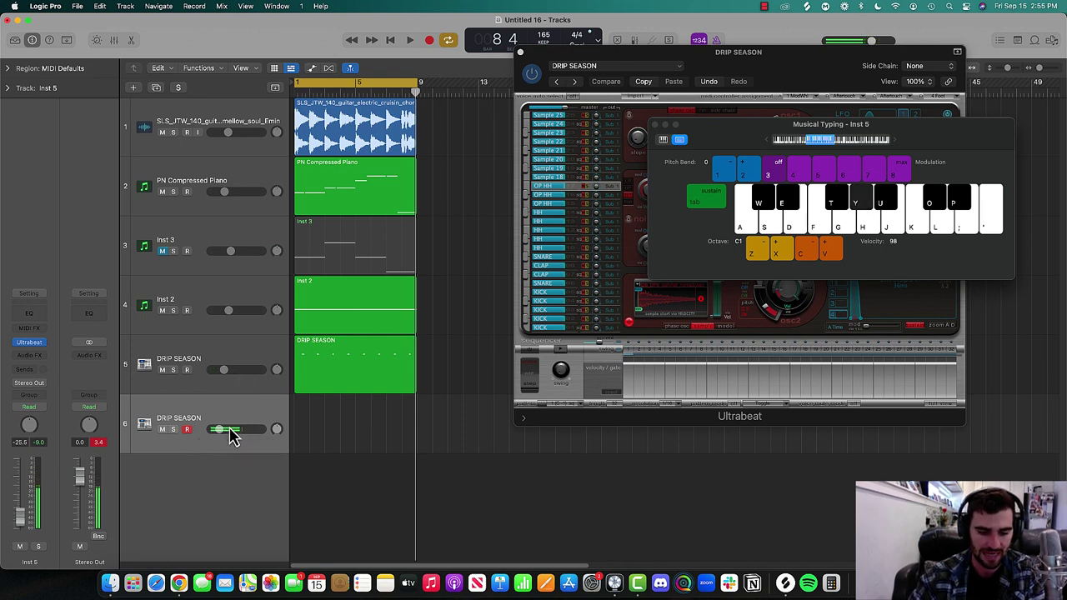
Record extra G#1 snare hits around bars 4 and 8, and extend the recorded region back to bar 1
key(r)
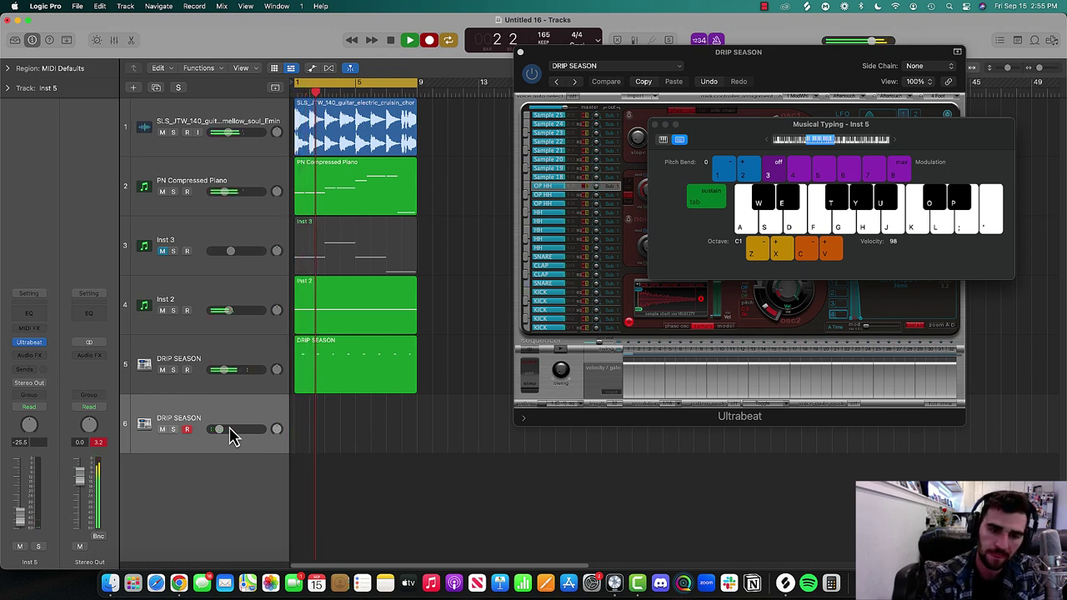
key(y)
key(y)
key(y)
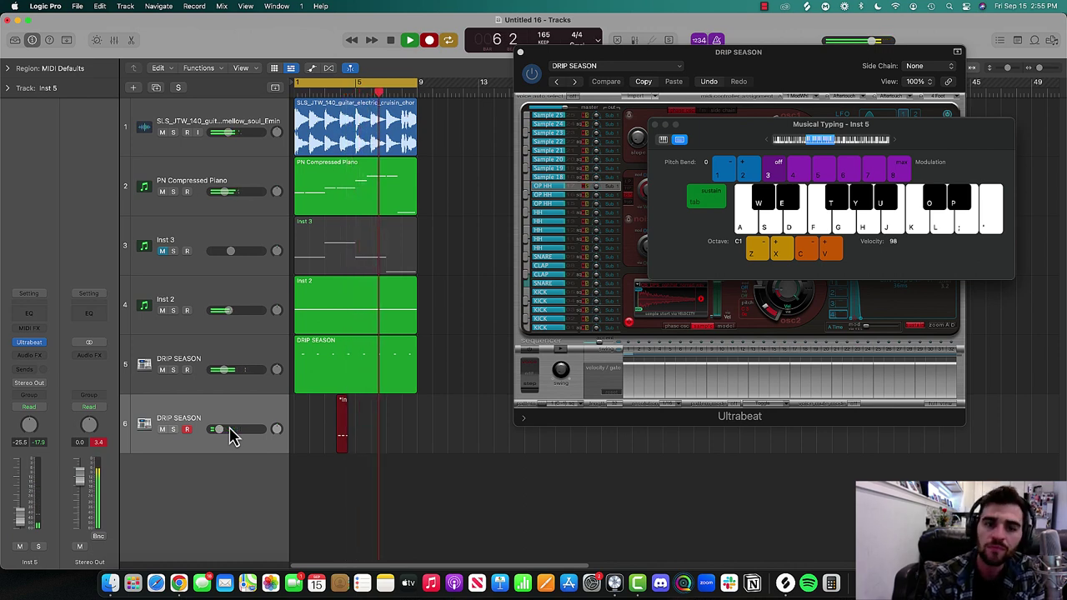
key(y)
key(space)
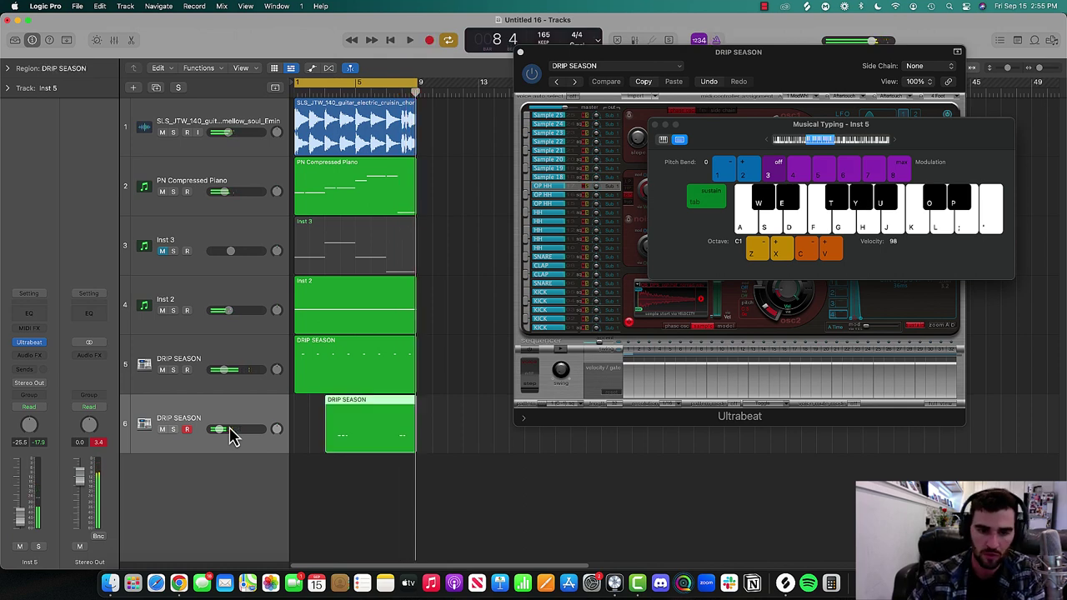
drag(332, 439, 250, 424)
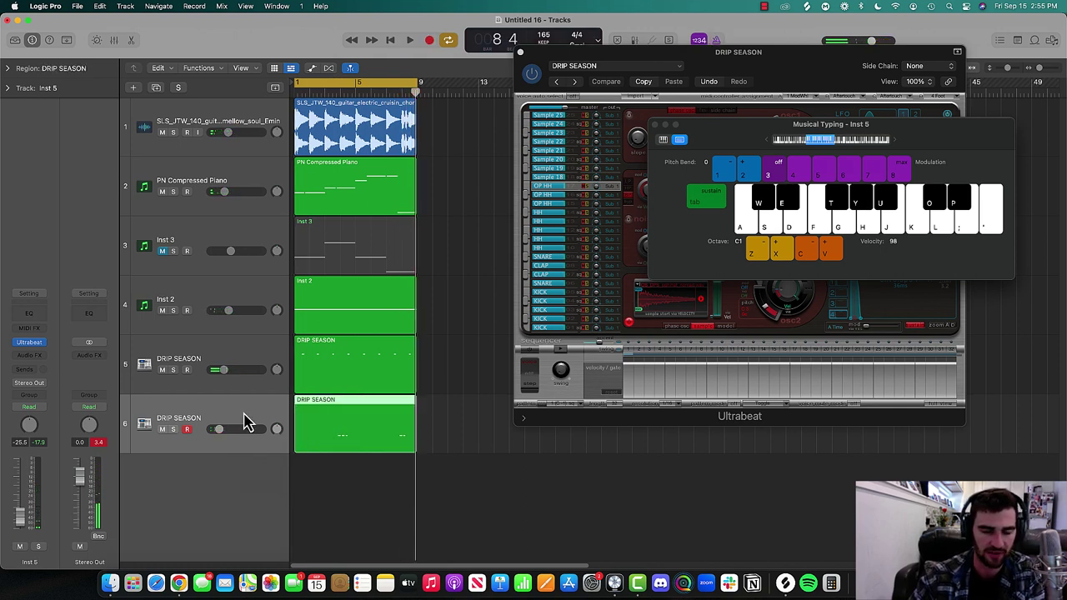
Add a third DRIP SEASON Ultrabeat track and record an E1 kick pattern across bars 1 to 8
double_click(233, 475)
key(a)
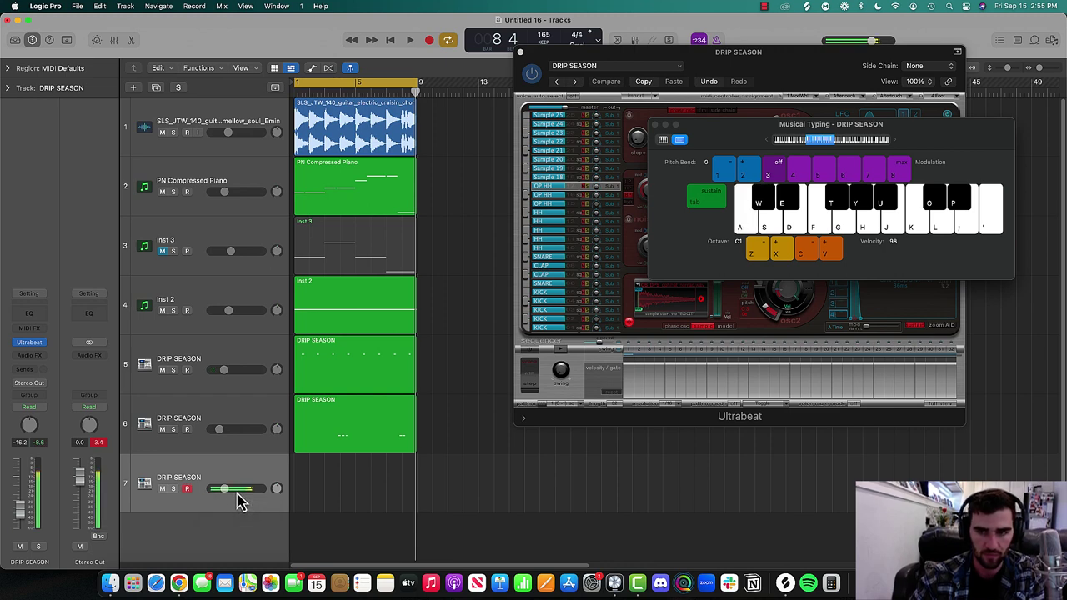
key(f)
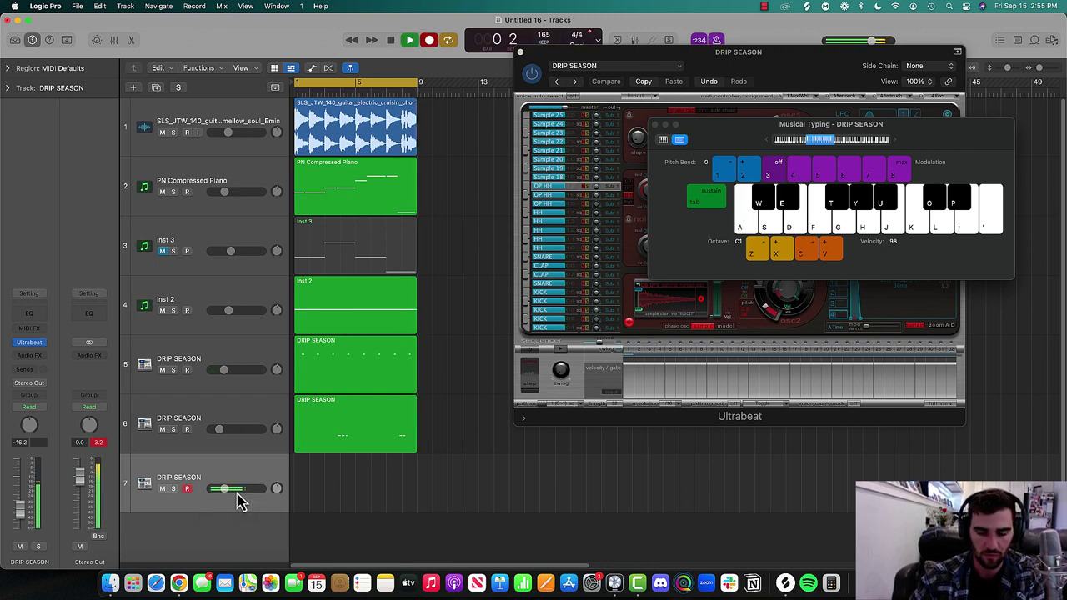
key(d)
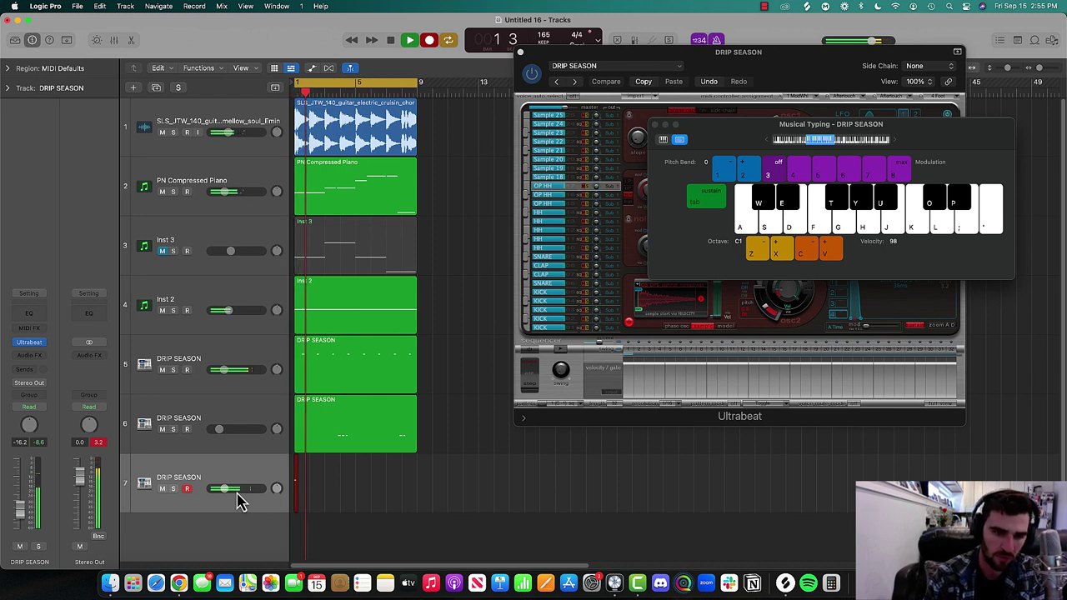
key(d)
key(d)
key(d)
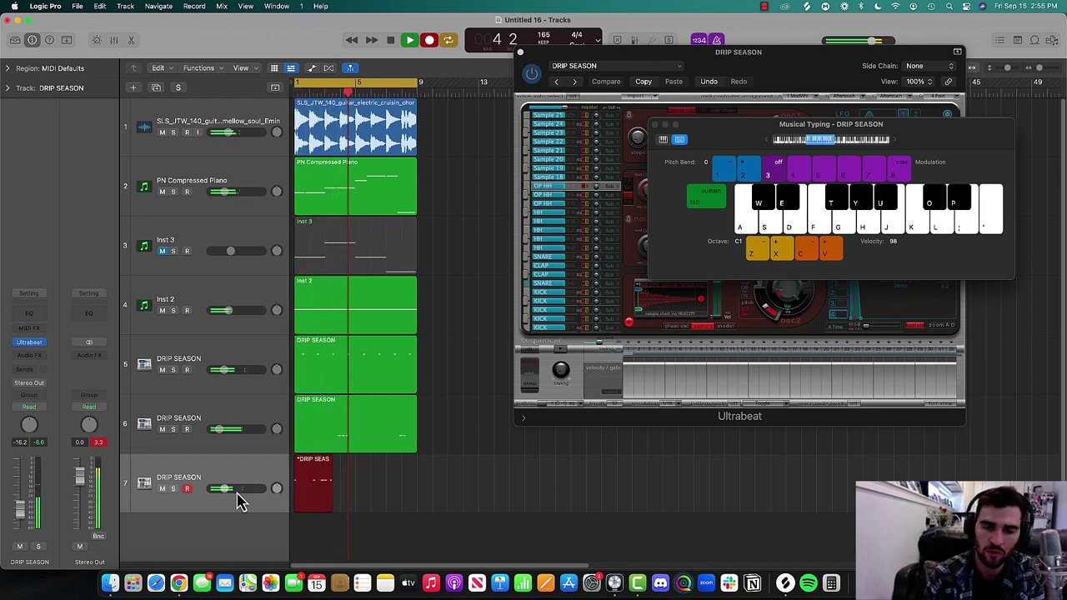
key(d)
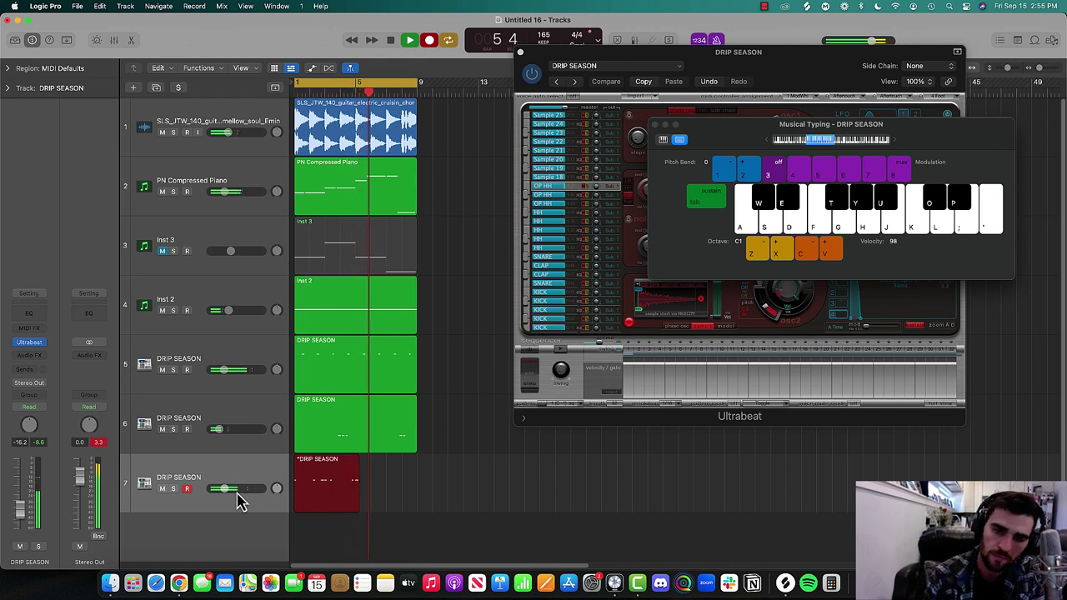
key(d)
key(d)
key(d)
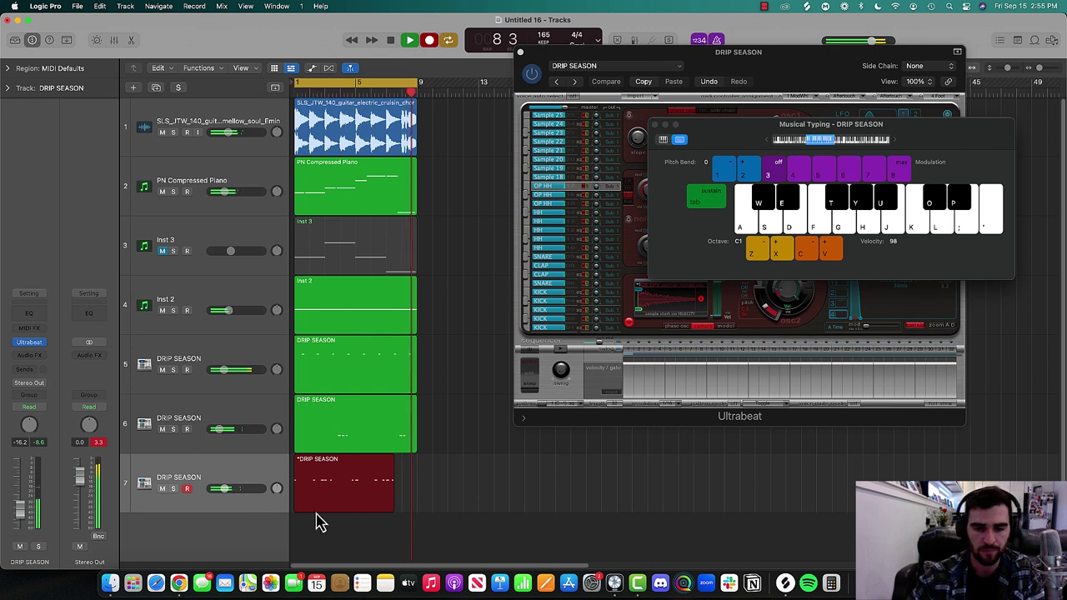
key(space)
Extend the recorded kick region to the end of bar 8 and set its track volume to -9.6 dB
drag(398, 503, 418, 498)
key(space)
drag(230, 488, 231, 488)
key(space)
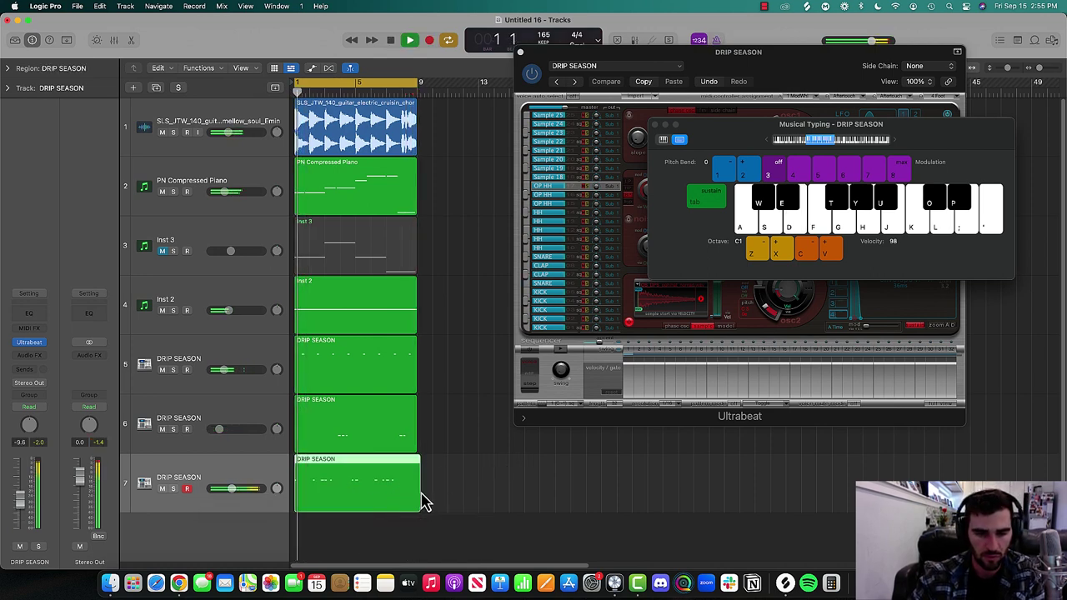
drag(419, 493, 415, 492)
click(488, 468)
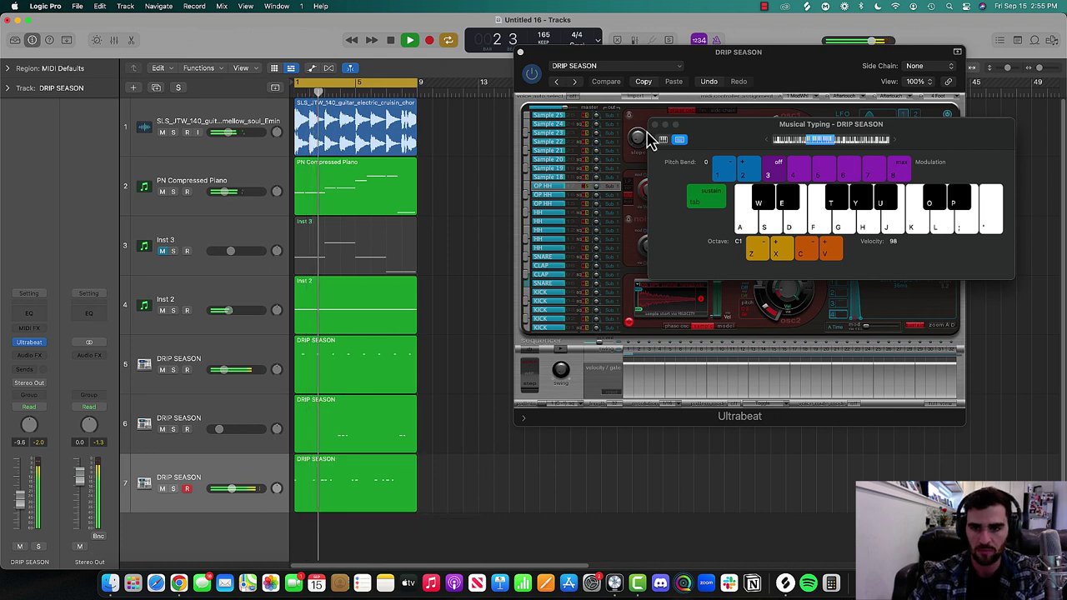
key(space)
Duplicate the kick track with its region onto a new track below, and close the Ultrabeat and Musical Typing windows
click(241, 472)
key(super+d)
drag(321, 453, 318, 478)
click(520, 53)
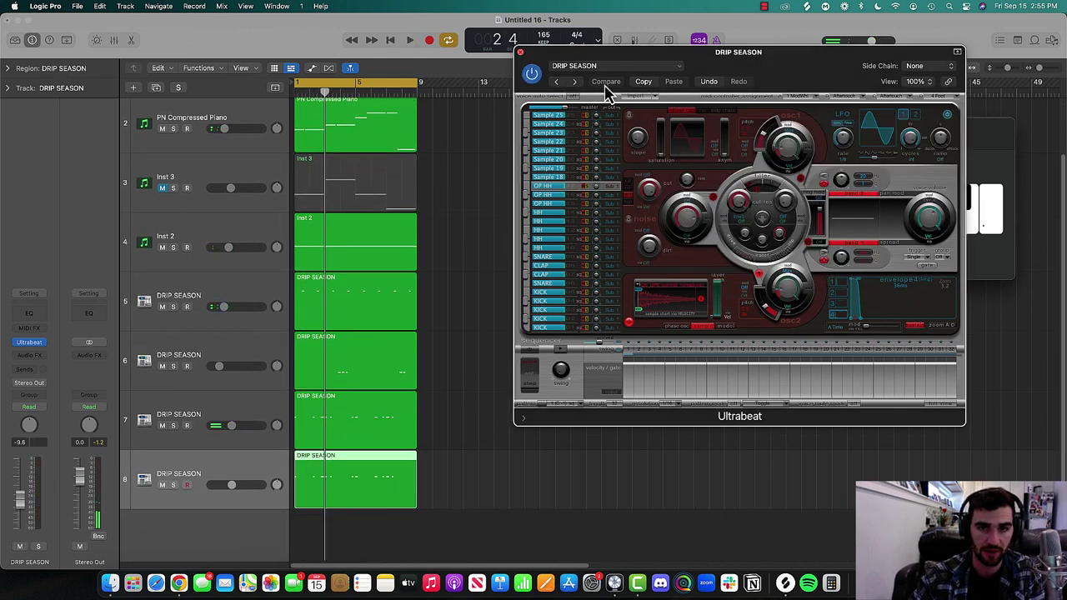
click(655, 124)
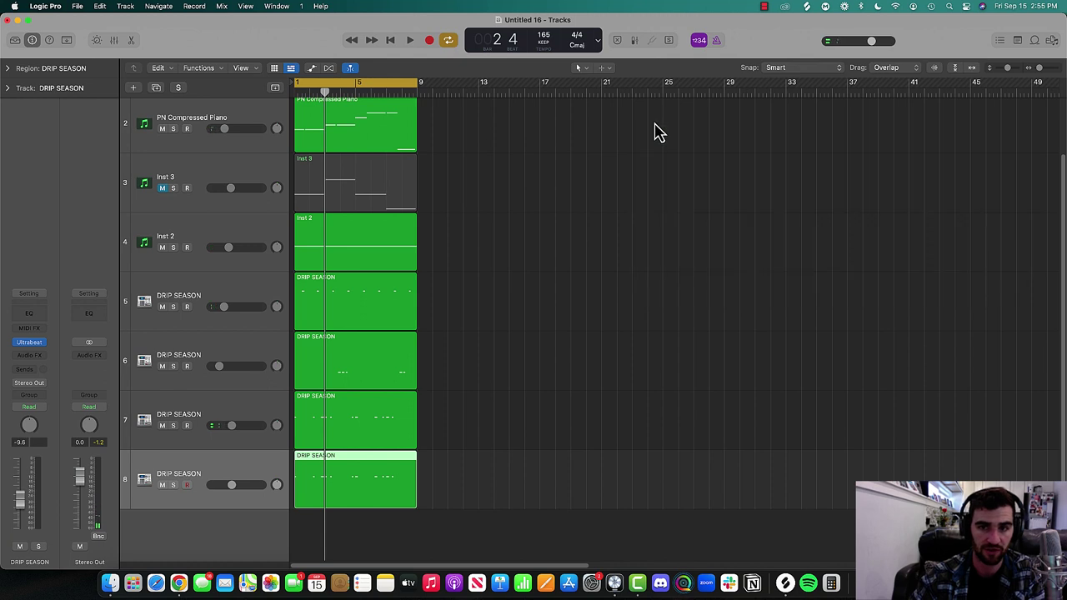
Move all the E1 notes in the duplicated kick region down to a lower kick sample
click(131, 40)
key(space)
click(264, 464)
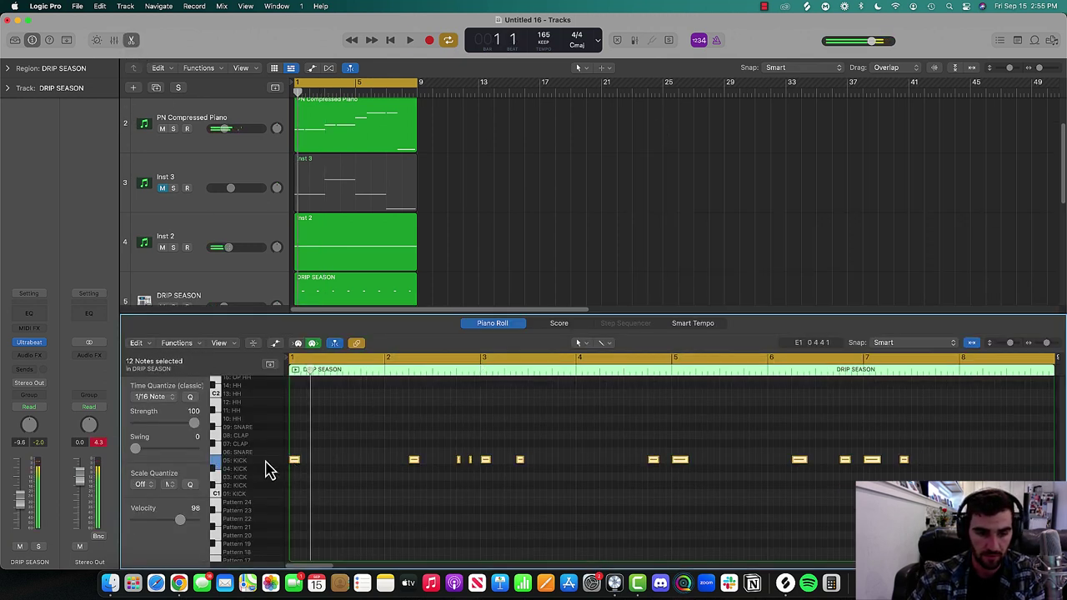
drag(293, 461, 289, 482)
click(216, 460)
key(BackSpace)
click(131, 40)
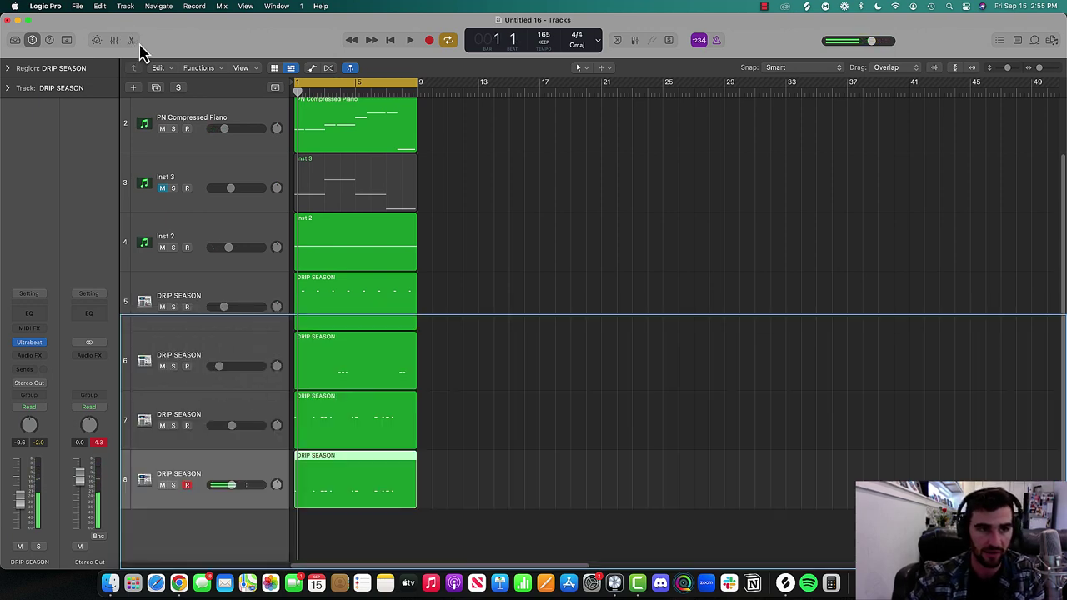
Audition the duplicated kick soloed with the original kick, set its volume to -13.6 dB, and clear the solos
key(s)
key(space)
mouse_move(250, 497)
mouse_down()
mouse_move(232, 494)
mouse_move(255, 500)
mouse_up()
click(172, 426)
click(177, 87)
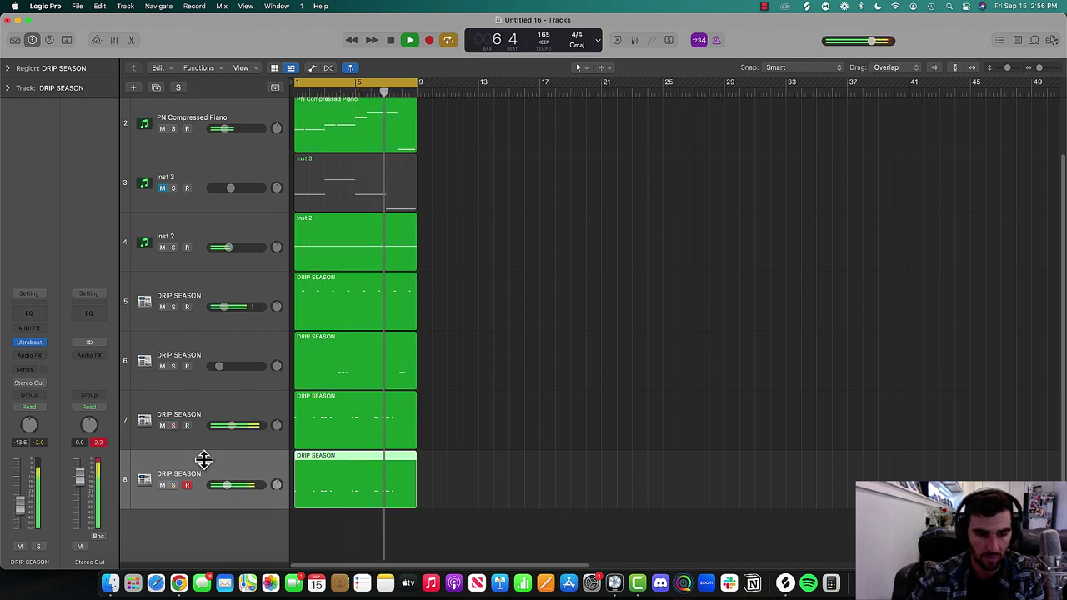
Apply Channel EQ to the duplicated kick: low cut about 39 Hz, high cut near 1 kHz, -1.4 dB at 75 Hz, -2.5 dB at 101 Hz
click(30, 317)
key(s)
drag(803, 207, 652, 279)
click(371, 199)
mouse_move(360, 279)
mouse_down()
mouse_move(400, 294)
mouse_move(364, 300)
mouse_up()
drag(460, 280, 454, 283)
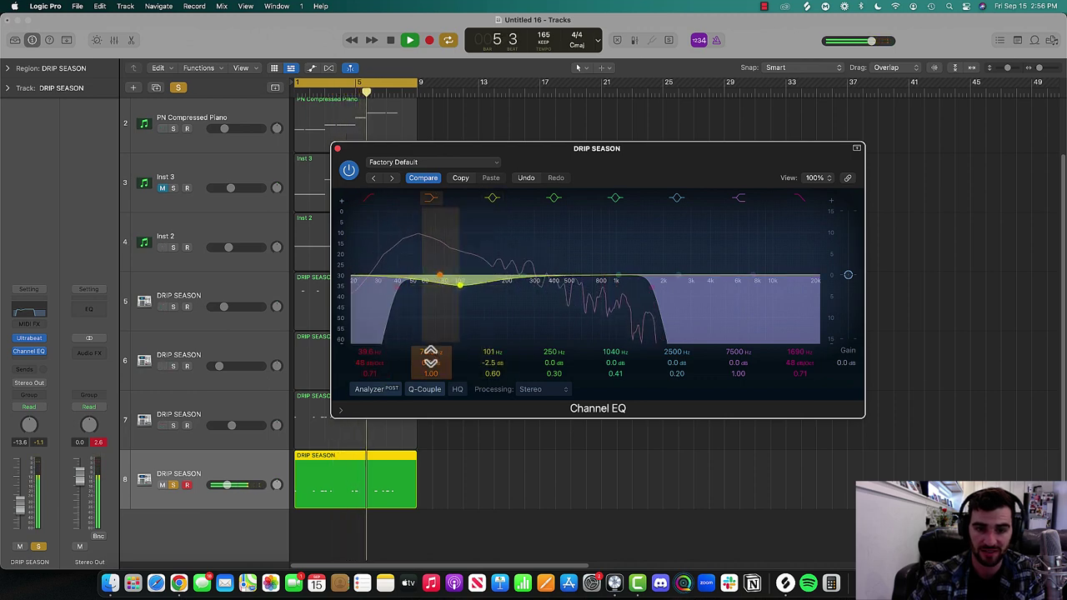
drag(658, 314, 564, 298)
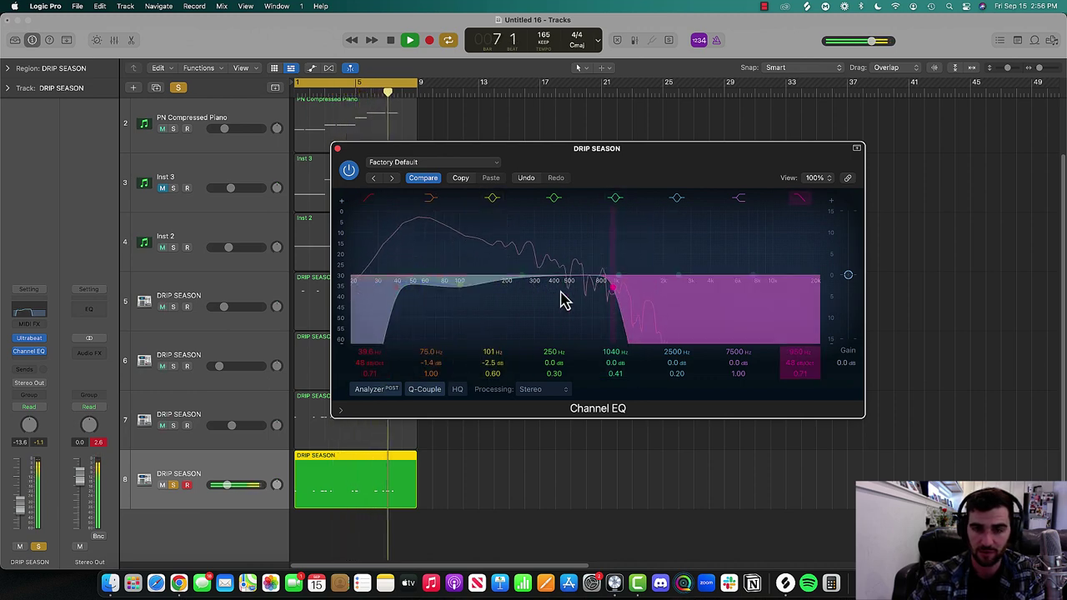
click(337, 149)
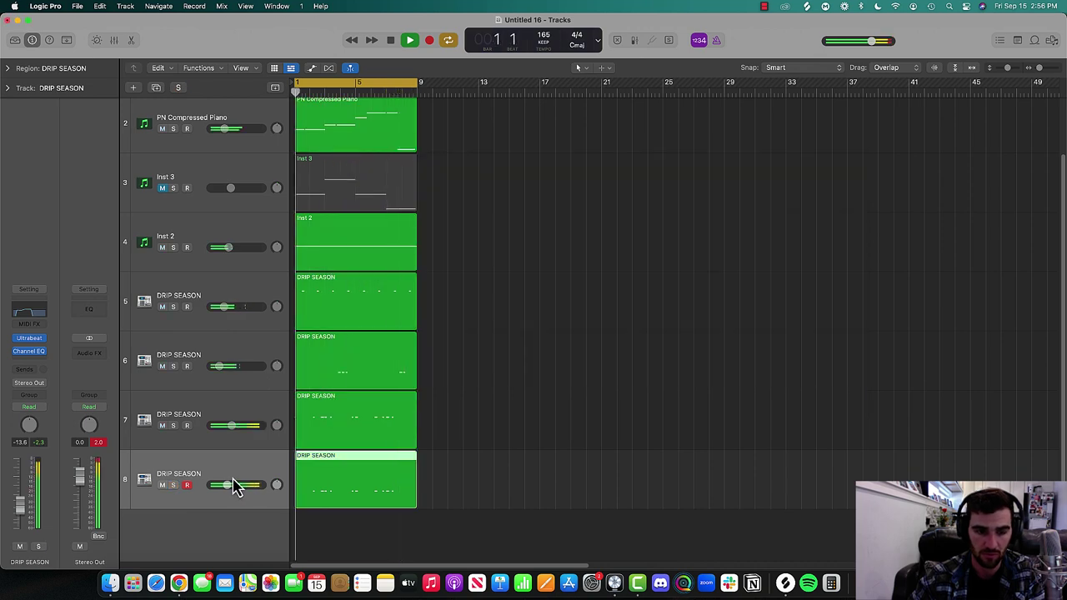
Apply Channel EQ to the original kick track: low cut 33.2 Hz, high cut 422 Hz, -2.2 dB at 57.5 Hz
click(231, 428)
click(29, 320)
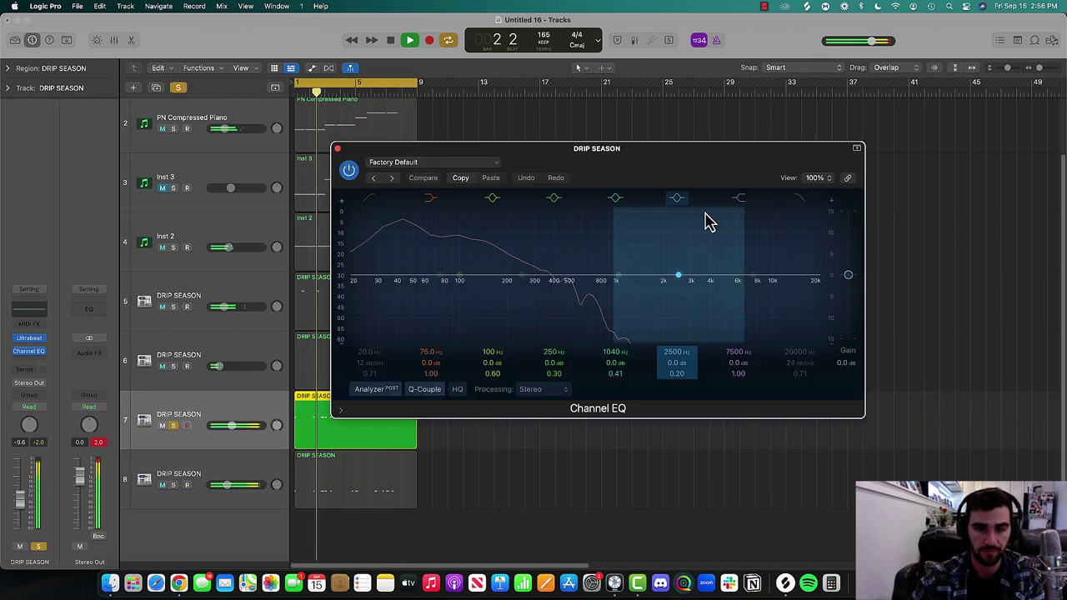
drag(797, 207, 550, 226)
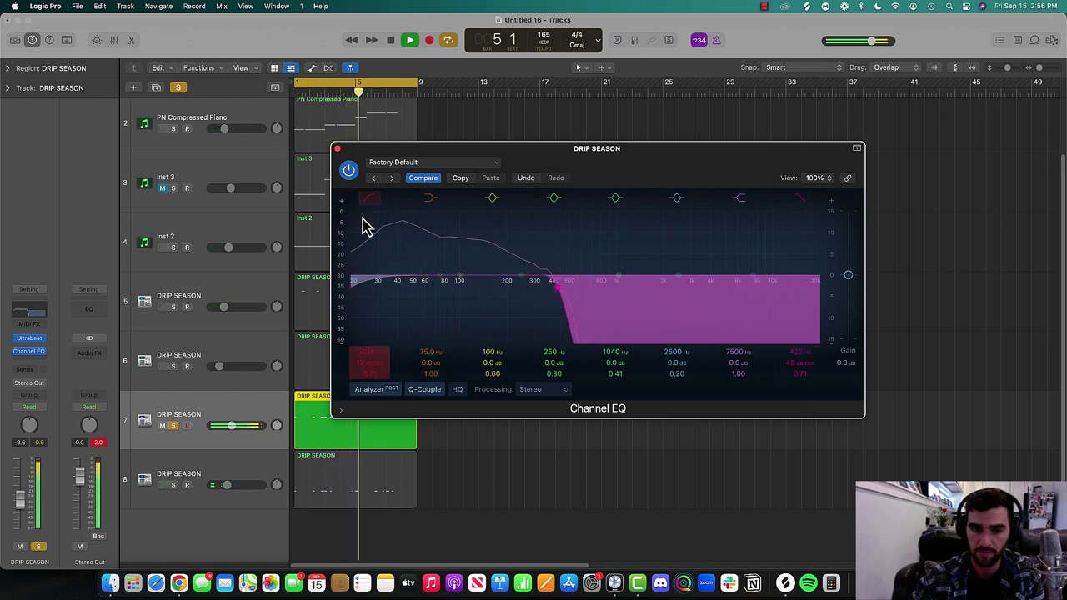
drag(457, 274, 378, 312)
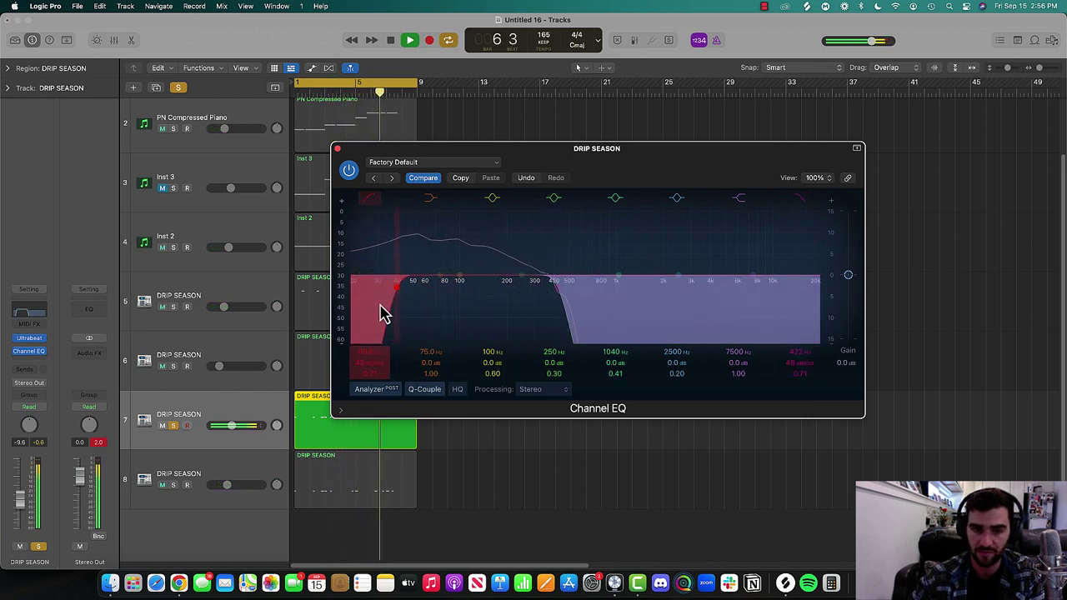
drag(467, 292, 432, 300)
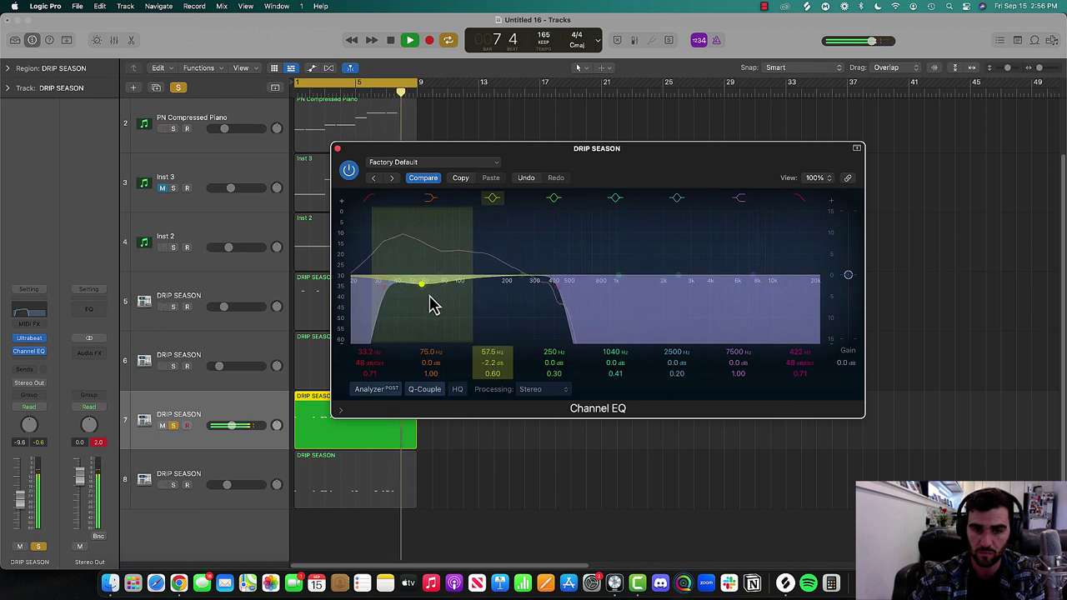
click(336, 148)
click(177, 87)
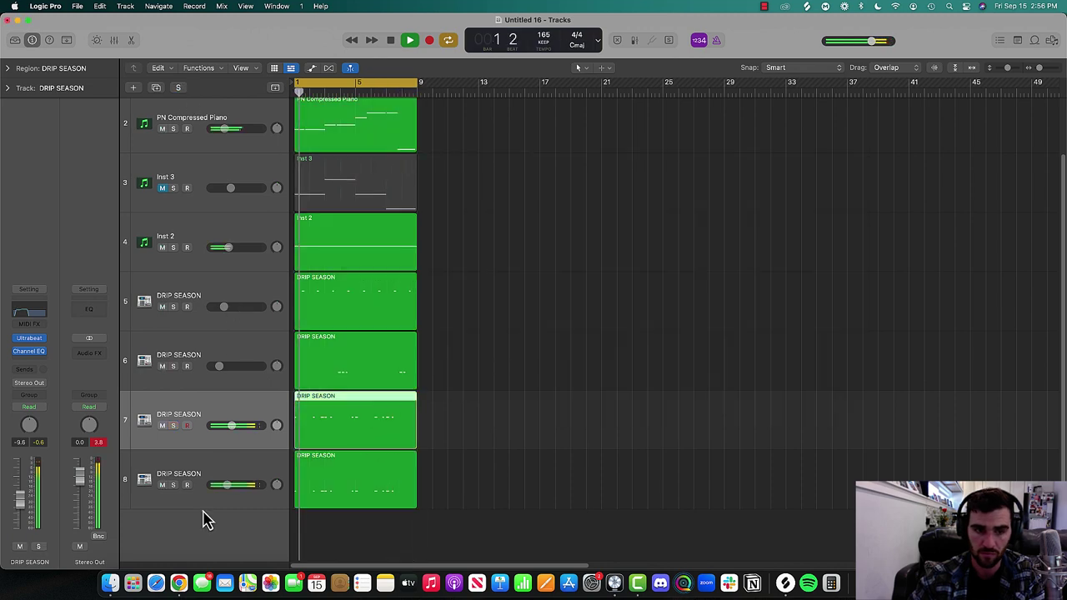
Bounce both kick regions in place to a new track named KICK_bip, leaving the source regions
key(space)
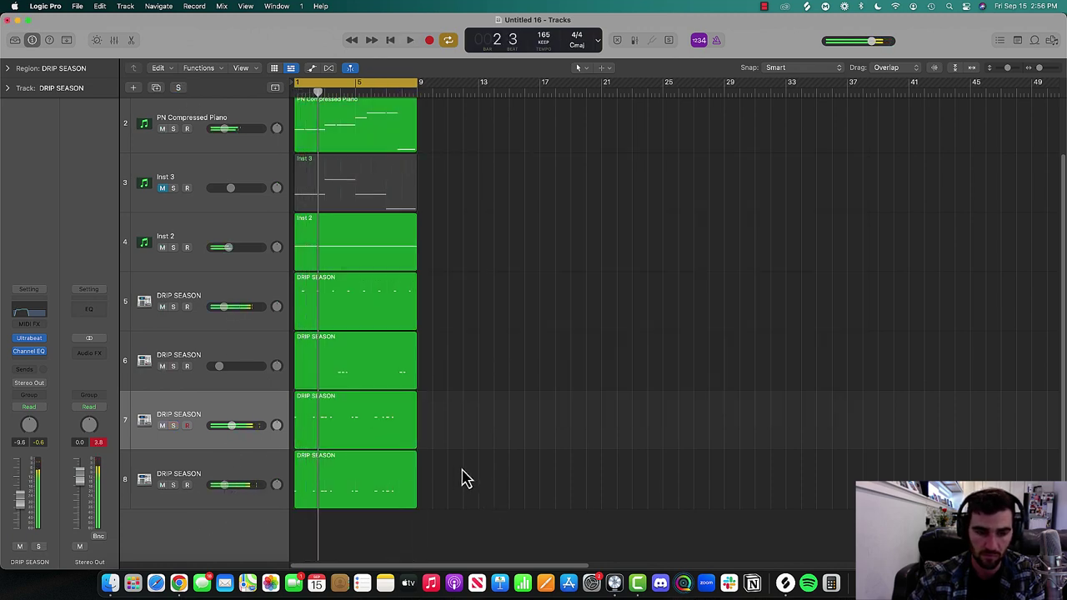
drag(487, 481, 352, 413)
right_click(351, 413)
click(388, 326)
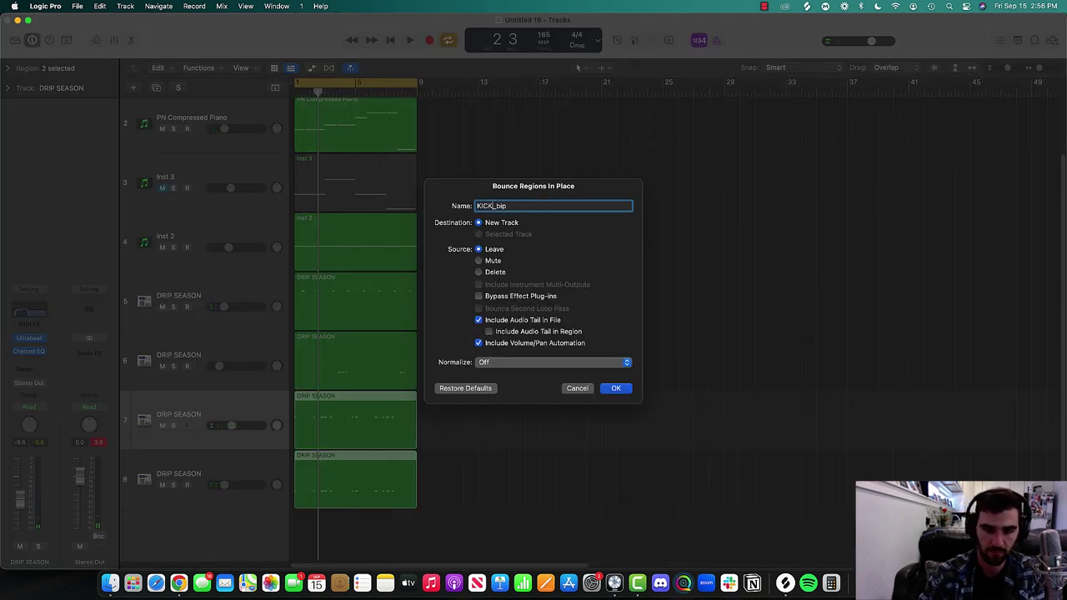
text(KICK)
key(Return)
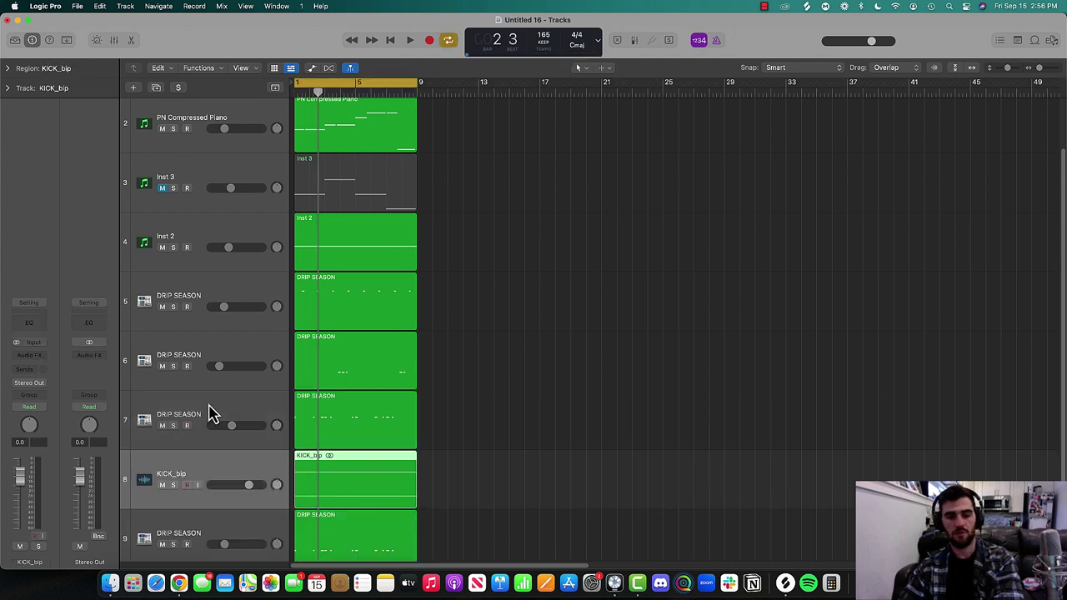
Delete the two source kick tracks and set the KICK_bip track's volume to -3.0 dB during playback
click(209, 417)
key(super+BackSpace)
click(238, 486)
key(super+BackSpace)
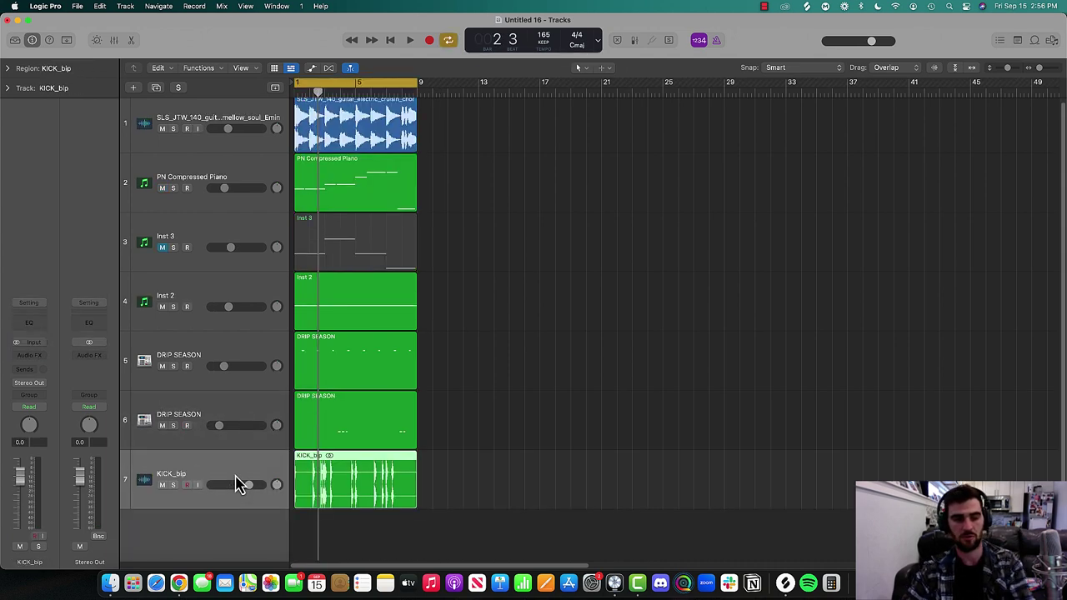
key(space)
drag(253, 489, 241, 489)
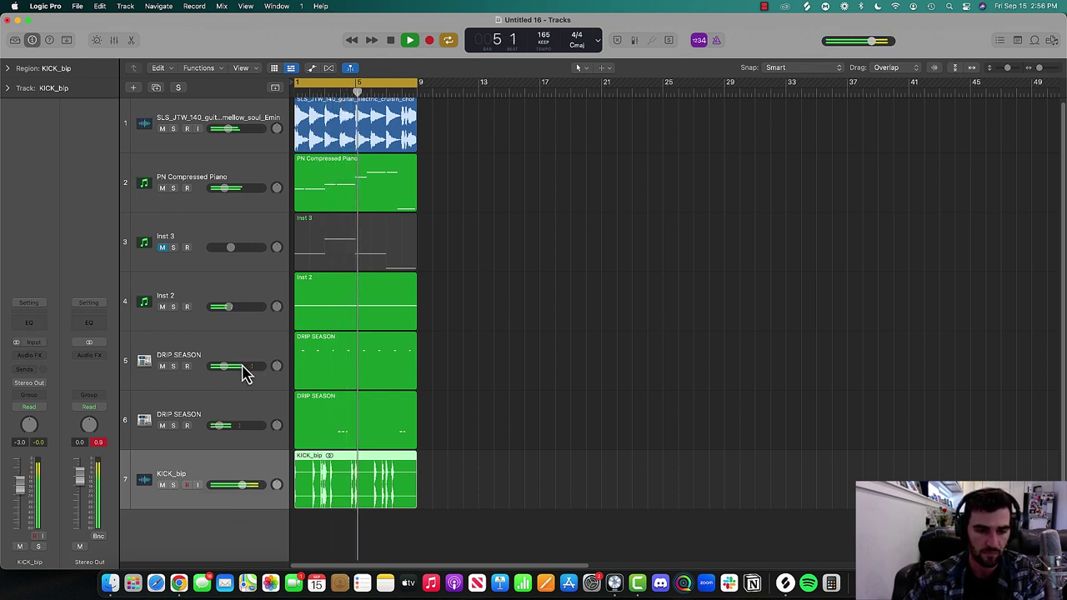
Rename the two remaining DRIP SEASON tracks as Clap and Claps
double_click(210, 356)
text(Mai)
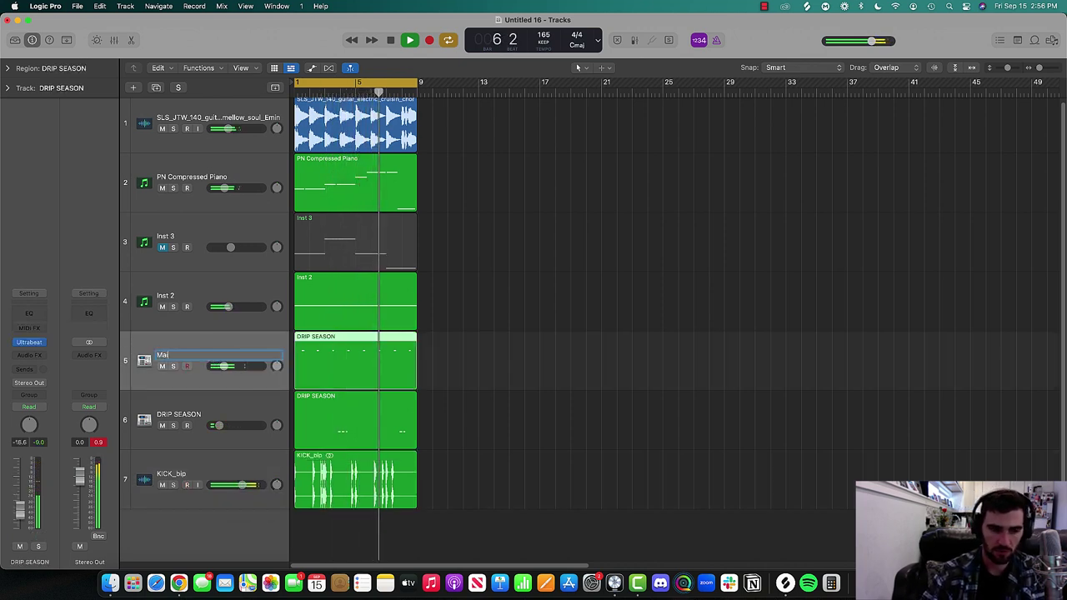
key(BackSpace)
key(BackSpace)
key(BackSpace)
text(Clap)
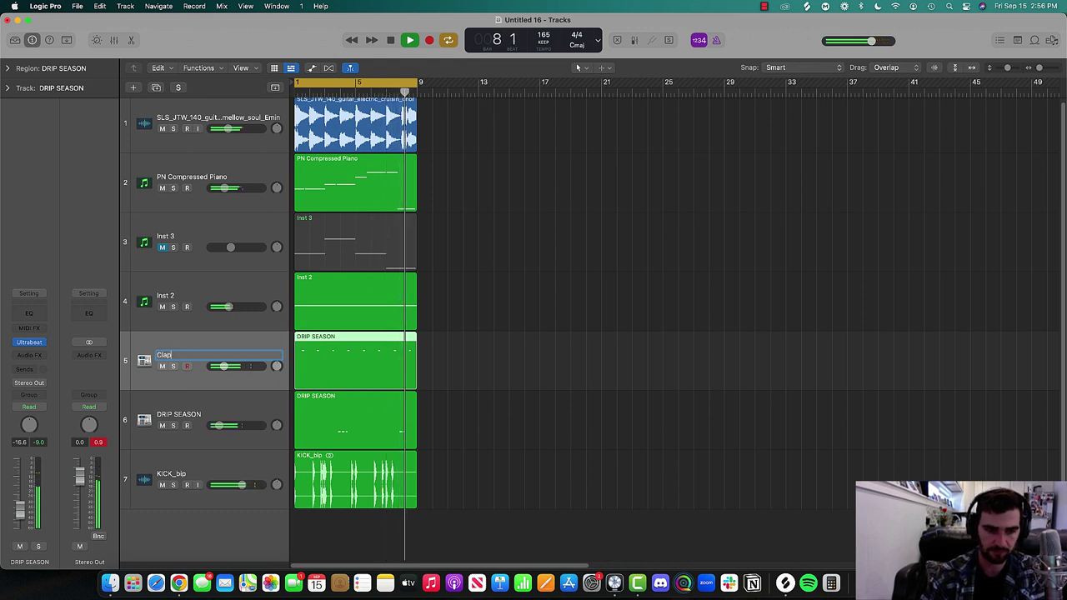
key(Return)
double_click(191, 415)
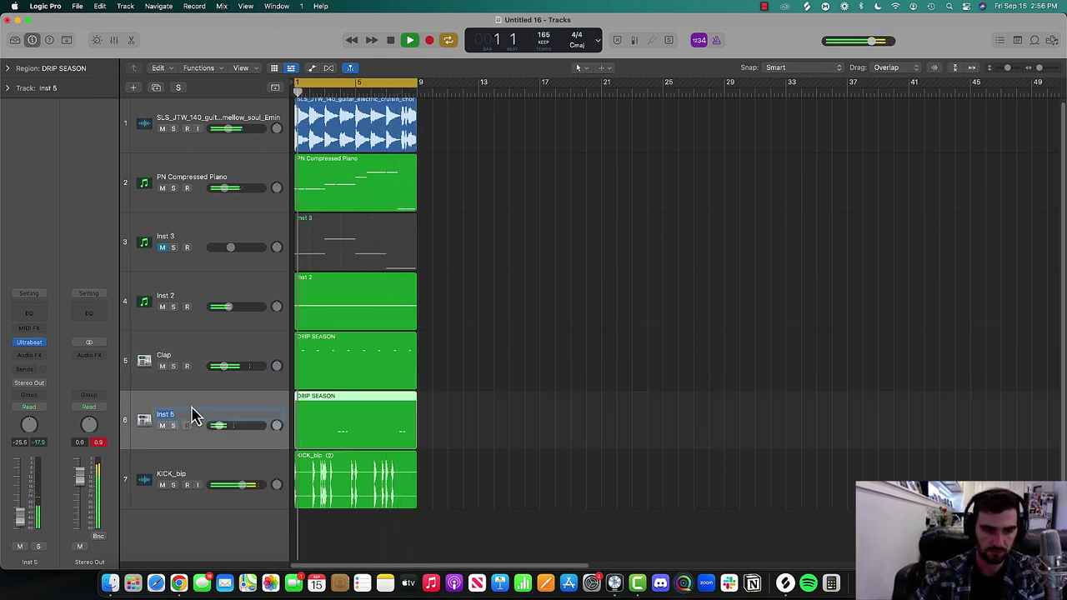
key(Return)
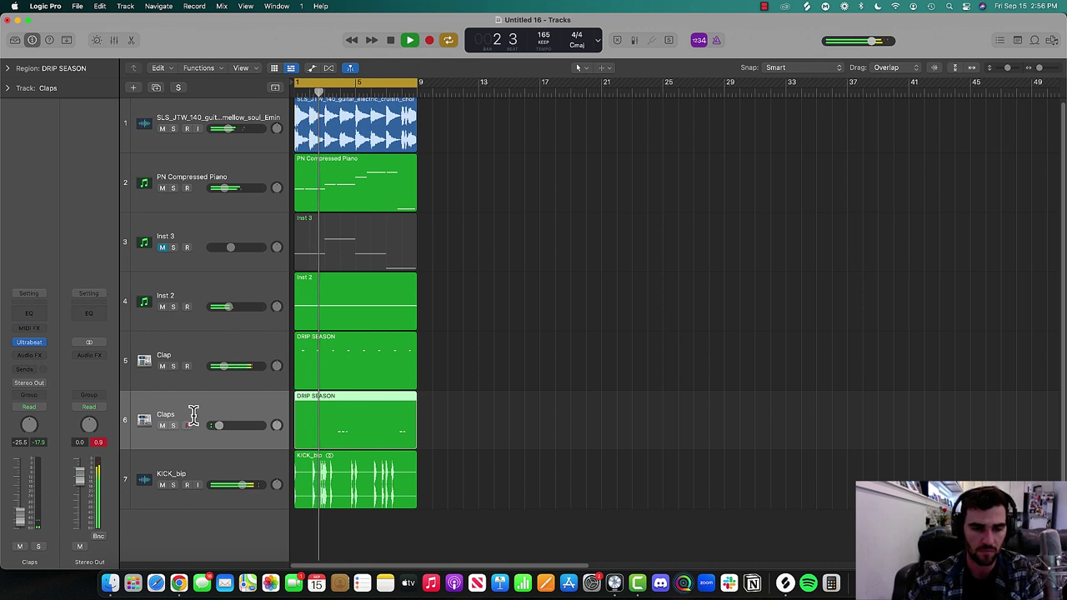
Rename the Clap track as Clap main and the Claps track as Clapx xtra
click(152, 348)
key(b)
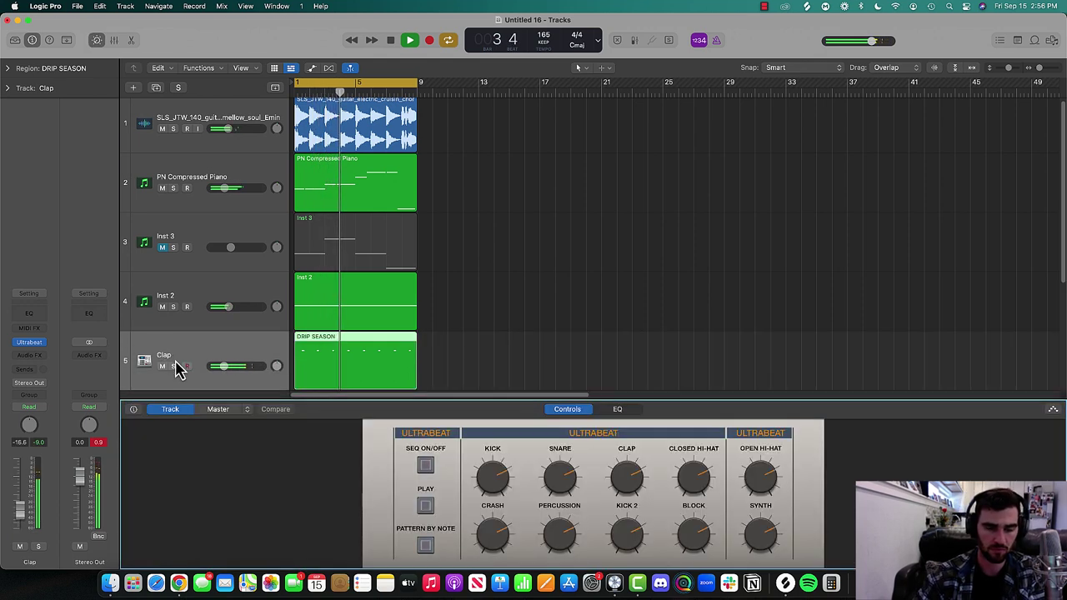
double_click(176, 365)
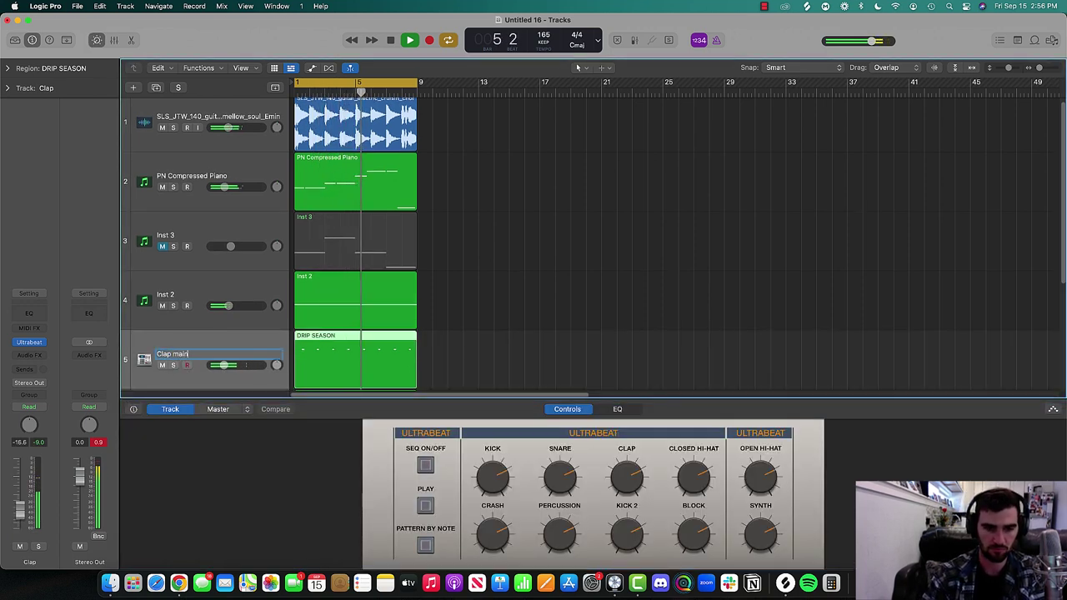
scroll(205, 259, down, 3)
double_click(189, 301)
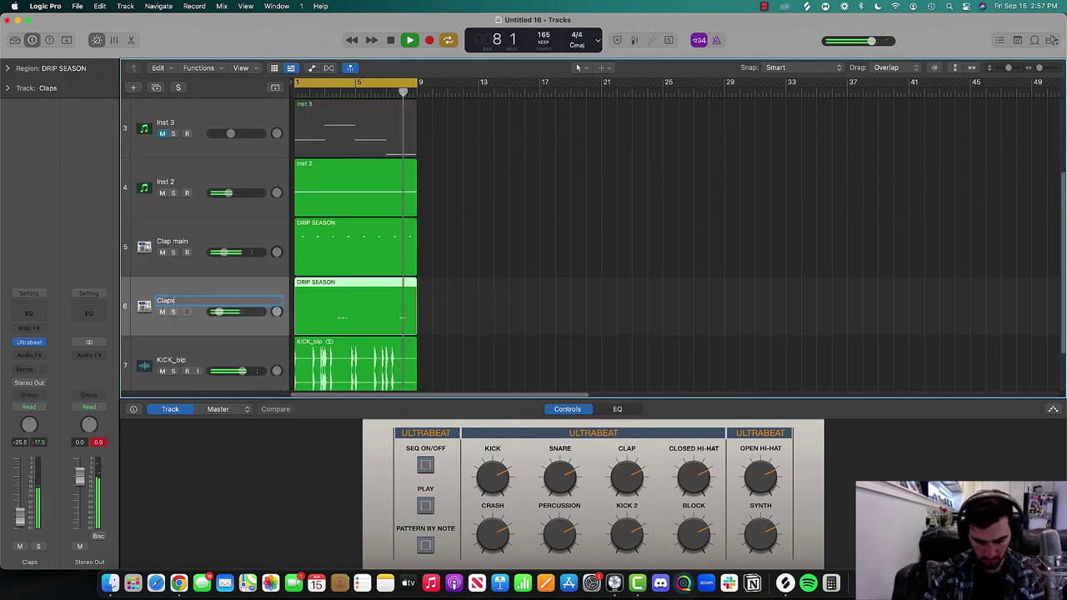
click(97, 40)
Mute the guitar loop track, unmute Inst 3, and move Inst 3 above the PN Compressed Piano track
click(163, 132)
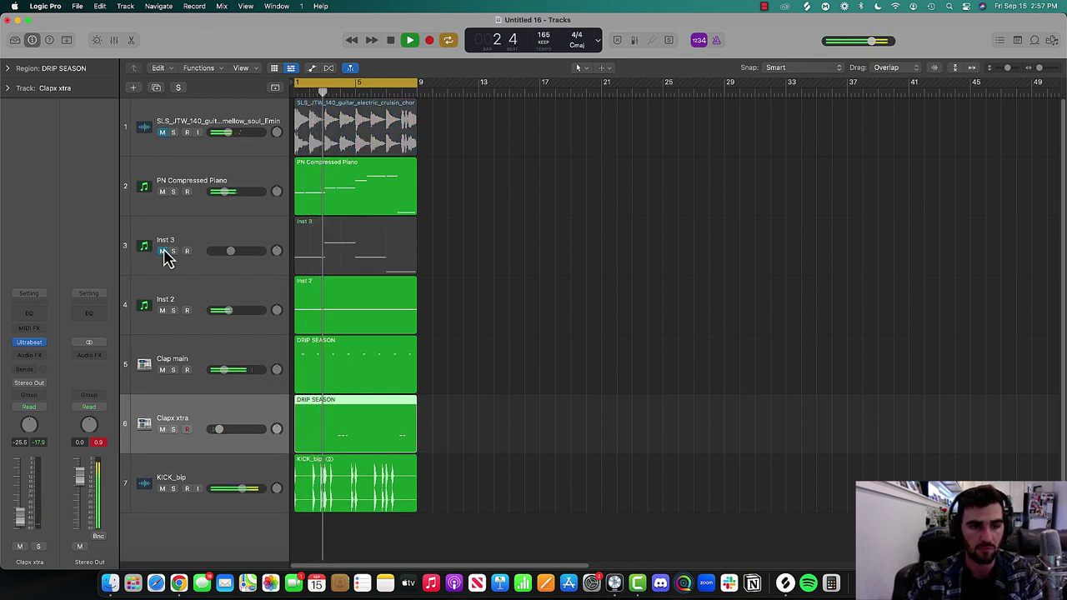
click(163, 251)
drag(179, 256, 245, 202)
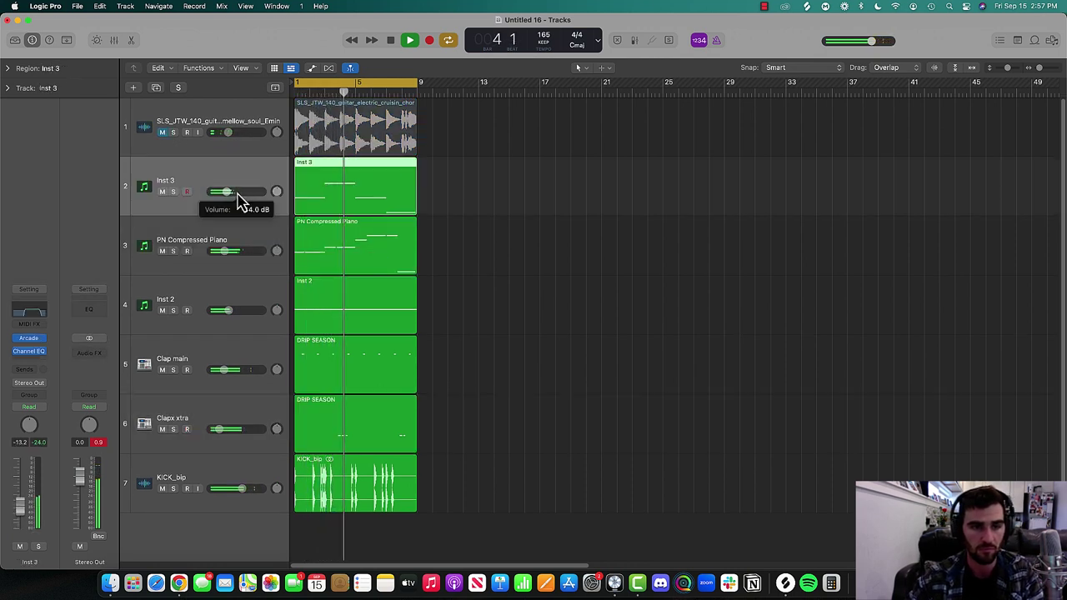
Mute the Inst 3 track and leave its solo off
click(172, 193)
click(163, 193)
click(172, 193)
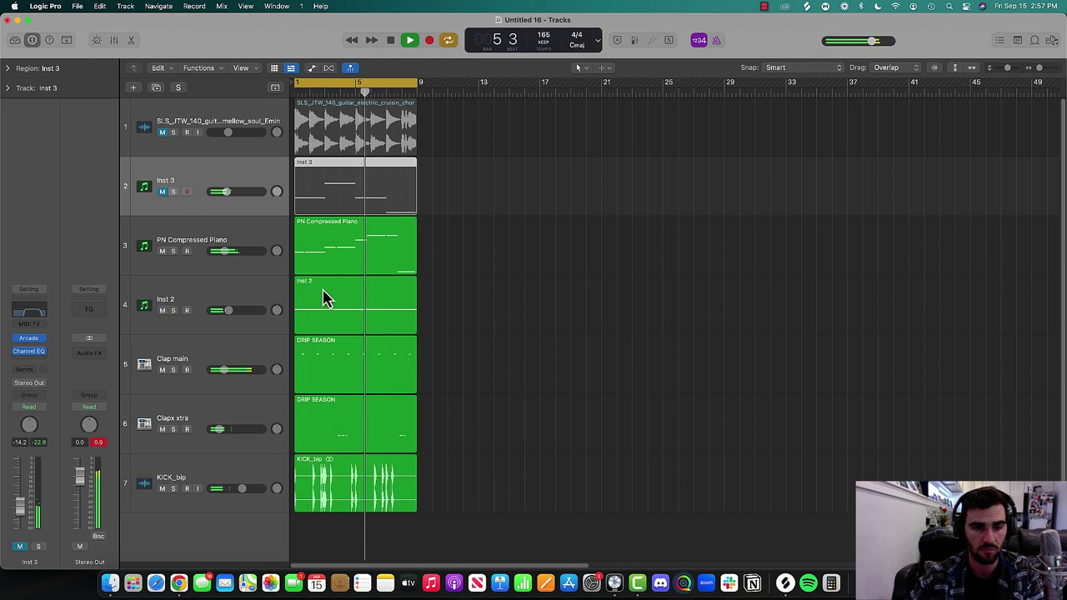
Set the KICK_bip track's volume to -3.5 dB and add a Channel EQ high-cut at 895 Hz with a 48 dB/Oct slope
click(231, 472)
drag(250, 492, 240, 489)
click(34, 324)
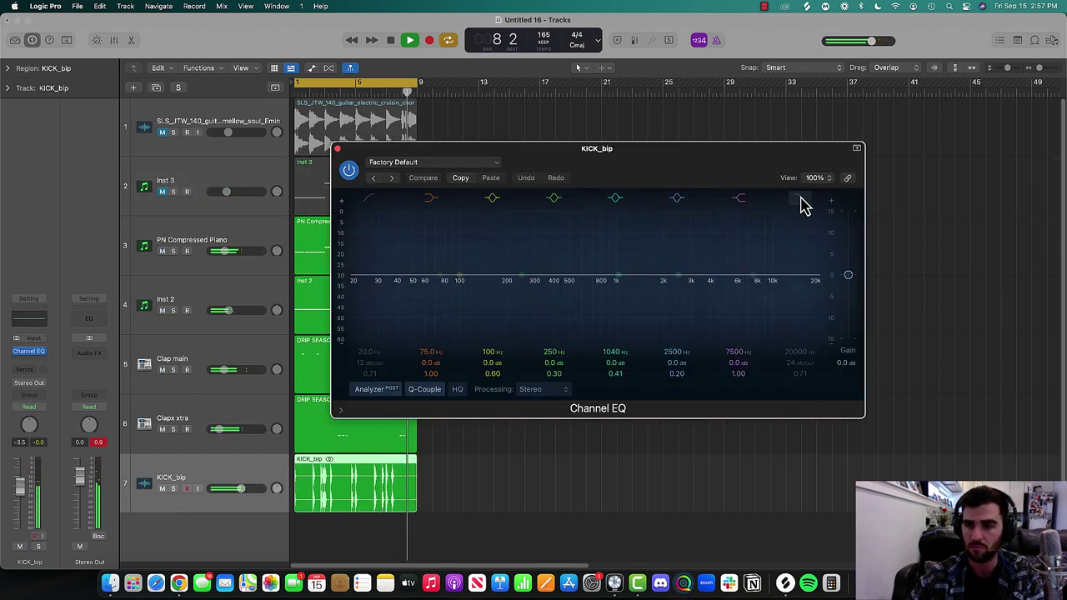
drag(819, 228, 608, 260)
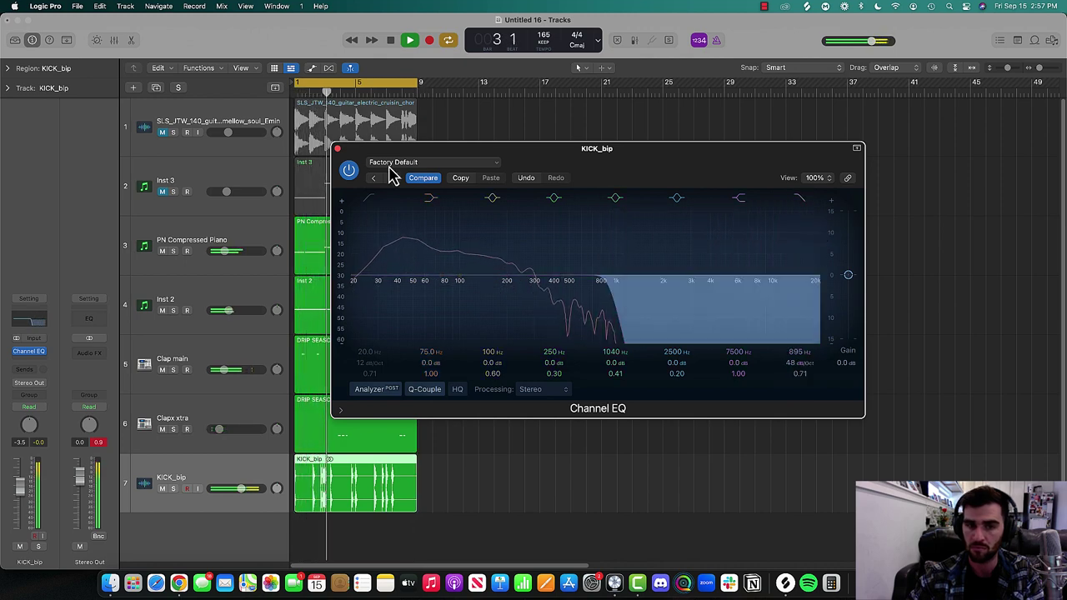
click(337, 148)
Duplicate the Clapx xtra track below itself and audition the drum kit's sounds with Musical Typing
click(206, 424)
key(super+d)
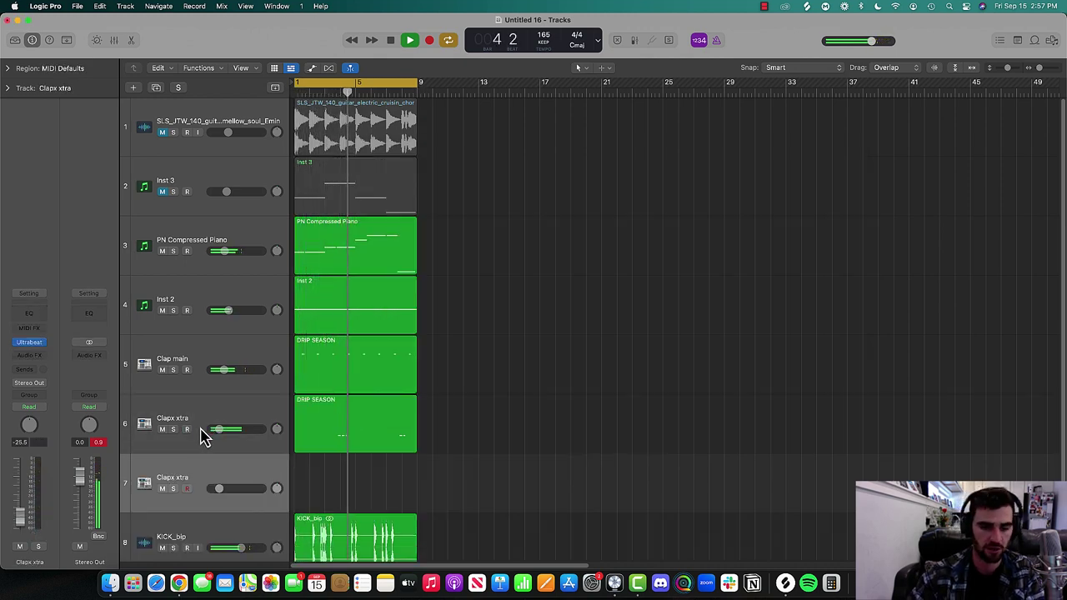
key(super+k)
key(a)
key(d)
key(g)
key(h)
key(j)
key(k)
key(l)
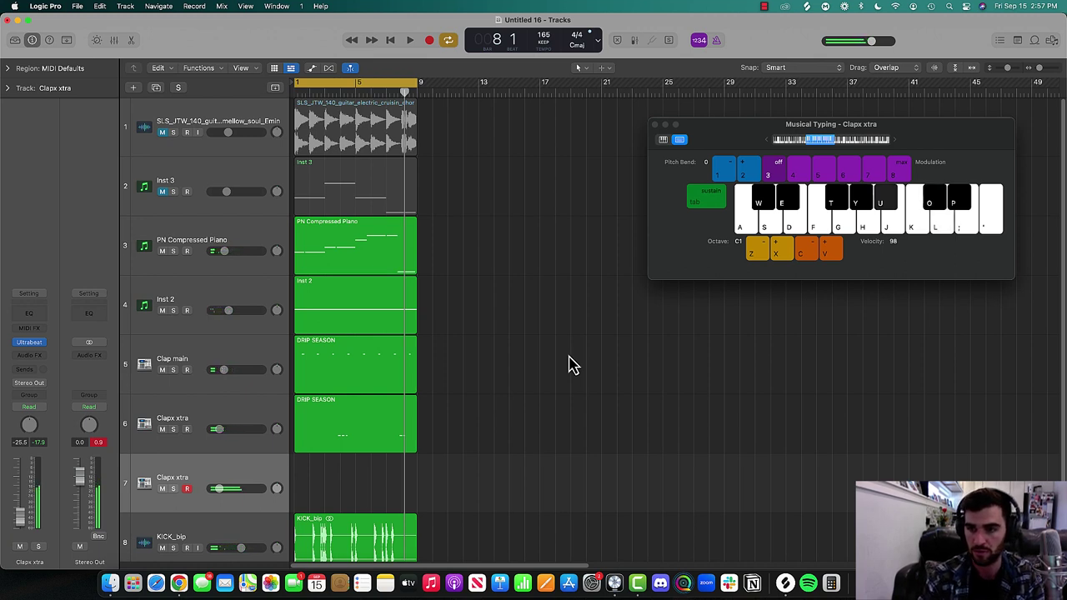
Open the Note Repeat controls for the new drum track
key(ctrl+r)
key(ctrl+r)
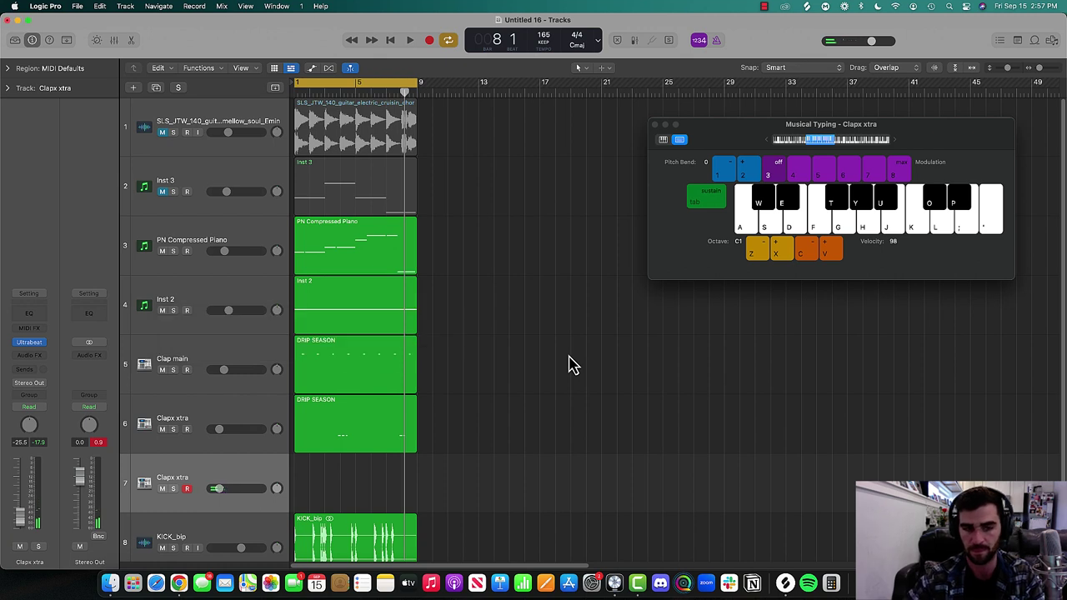
key(ctrl+shift+n)
click(250, 343)
click(248, 338)
key(r)
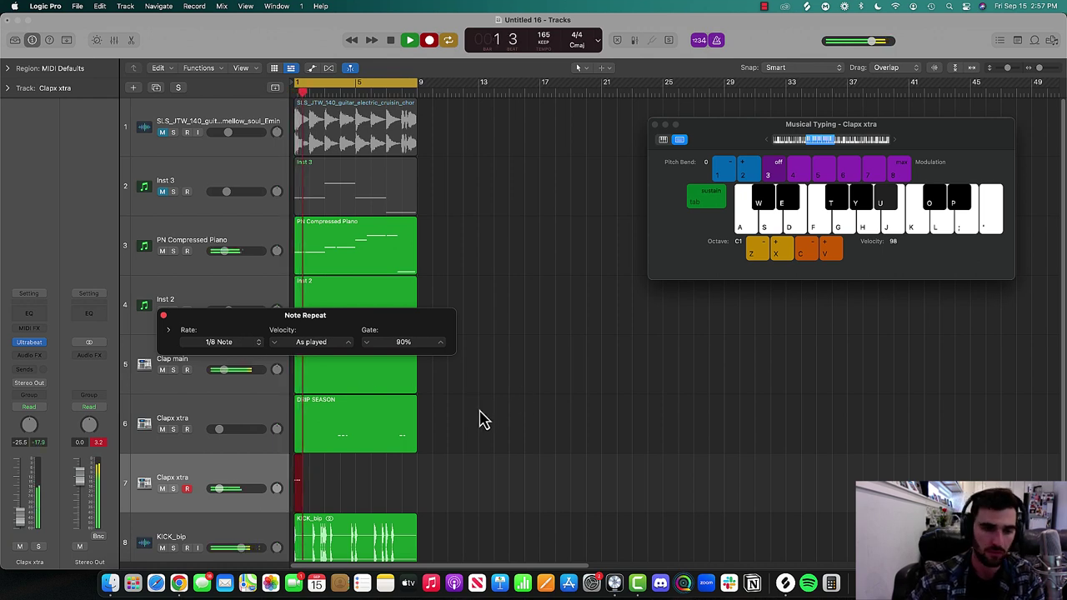
key(space)
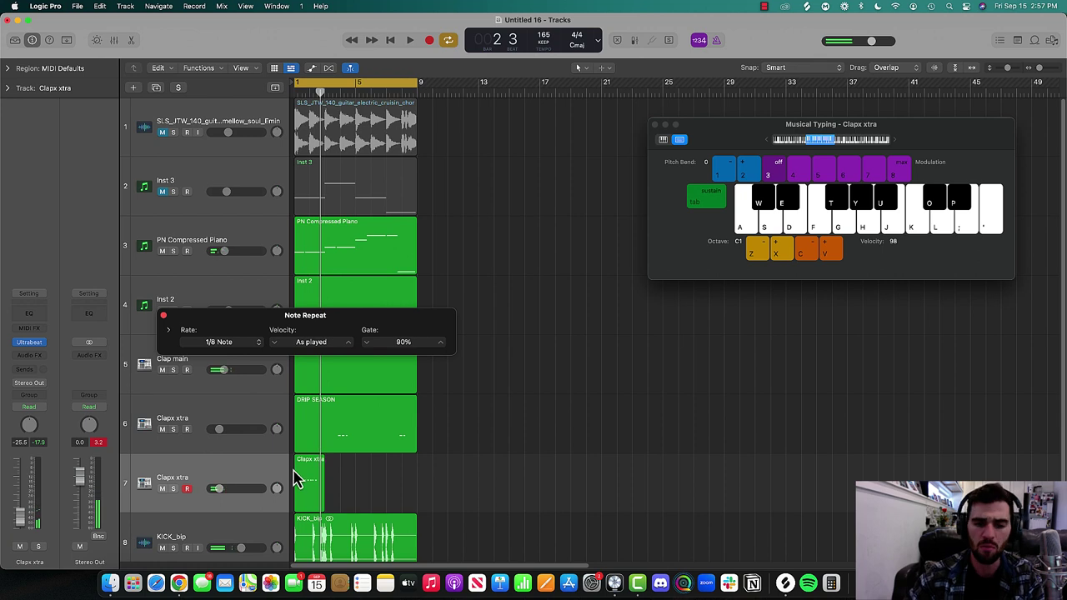
key(Delete)
Record an eight-bar closed hi-hat pattern with Note Repeat at 1/4 Note and rename the track CL HH
click(248, 344)
click(243, 333)
key(r)
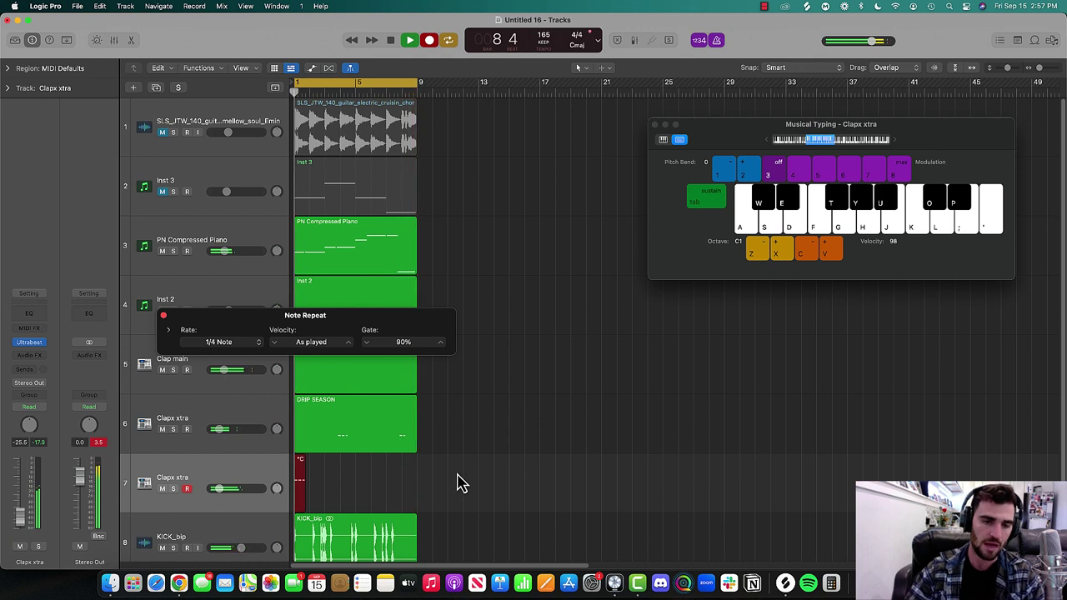
key(space)
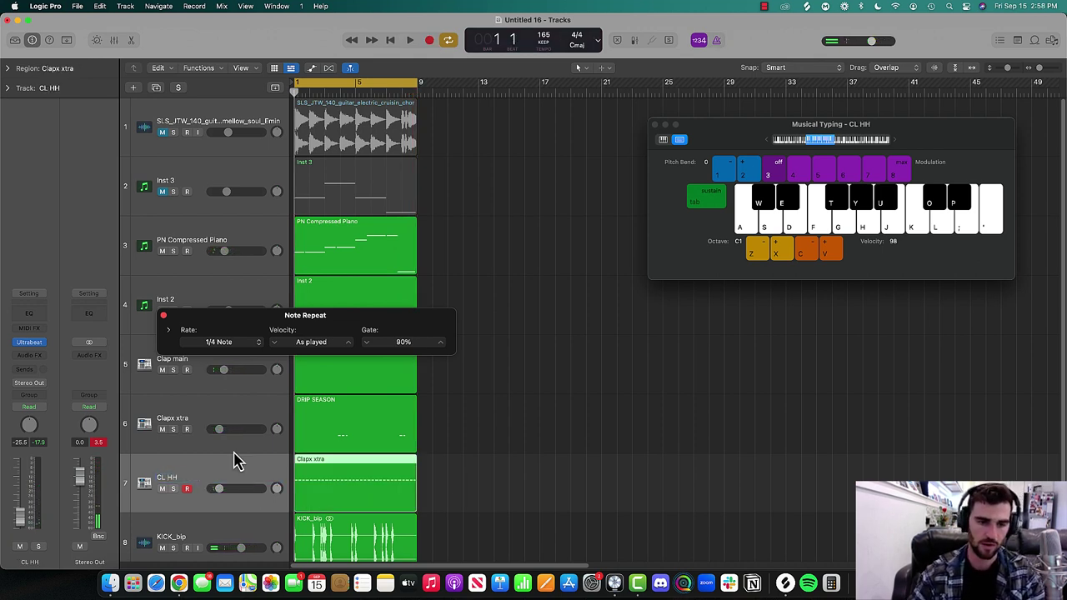
Duplicate the CL HH track, set the copy's volume to -21.5 dB and audition its hi-hat sound
key(super+d)
drag(215, 537, 221, 537)
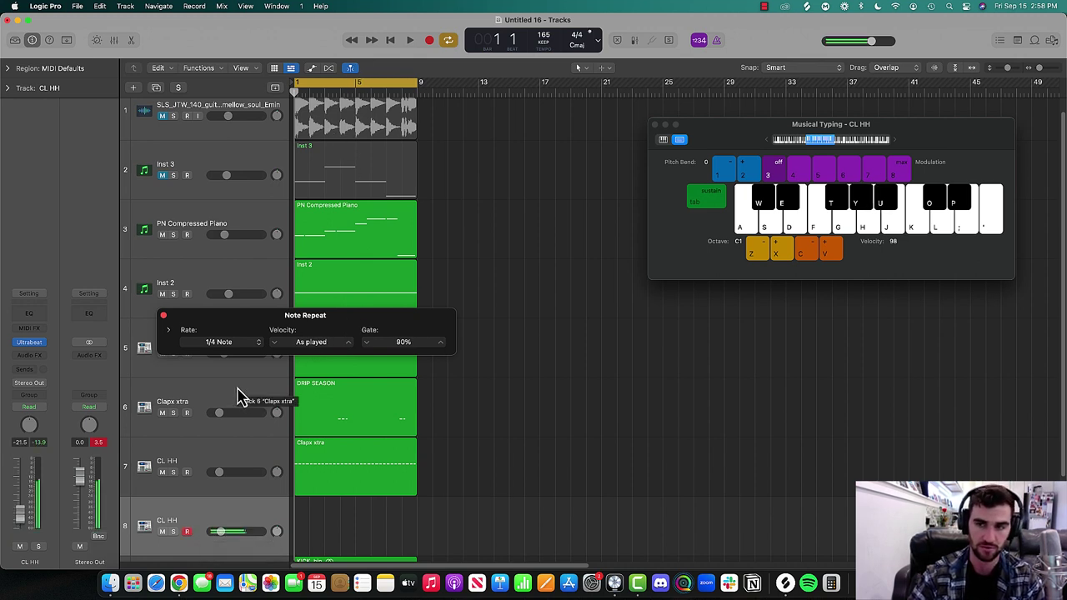
key(j)
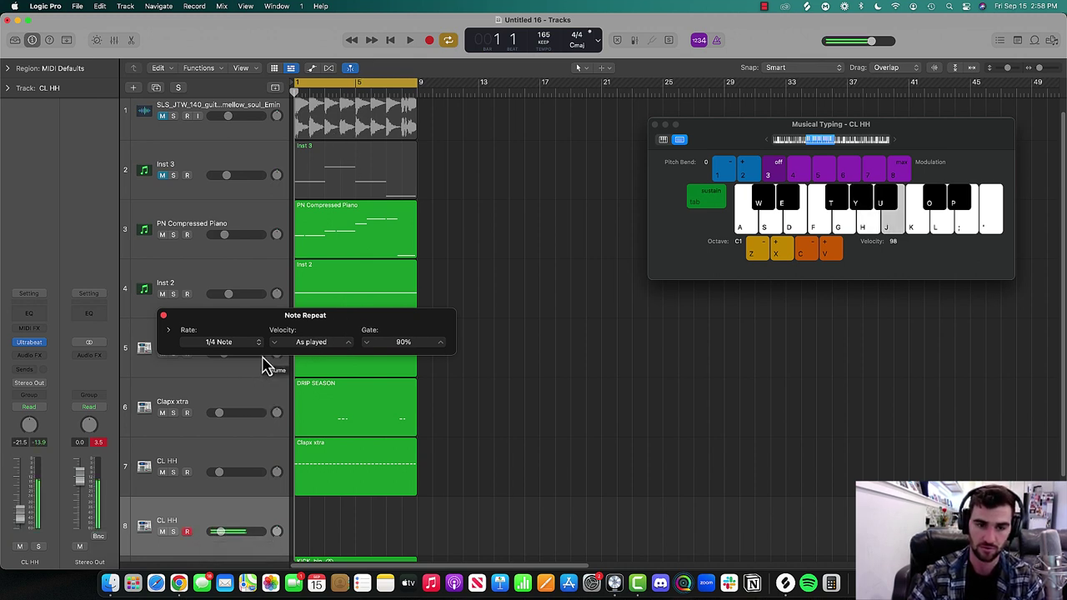
Record hi-hat rolls on the duplicated CL HH track, switching Note Repeat between 1/8, 1/16 and 1/32 Note during the eight bars
click(229, 350)
click(225, 359)
key(r)
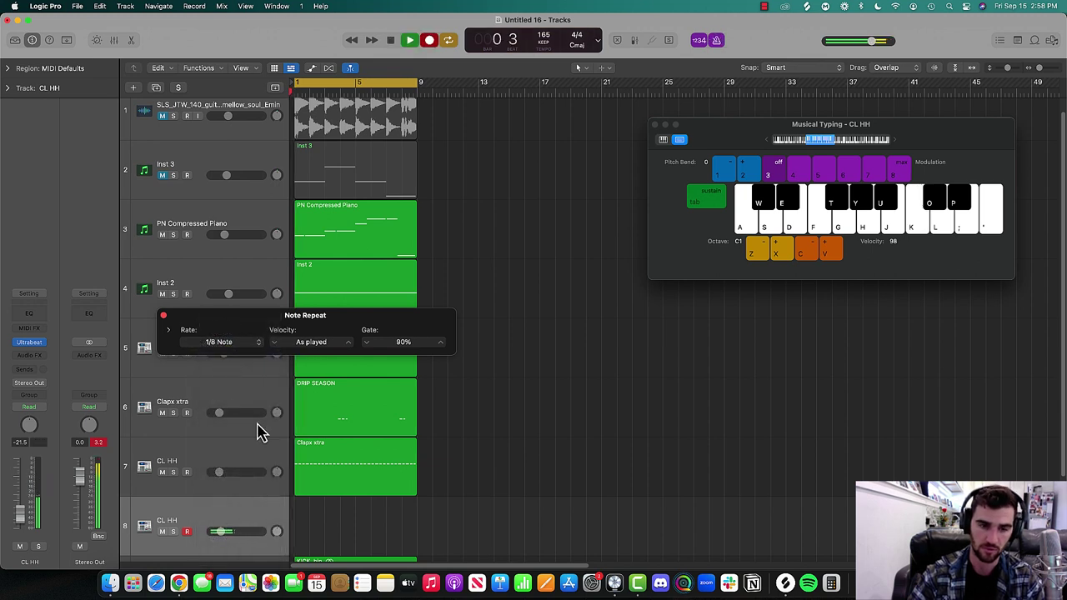
click(234, 350)
click(235, 355)
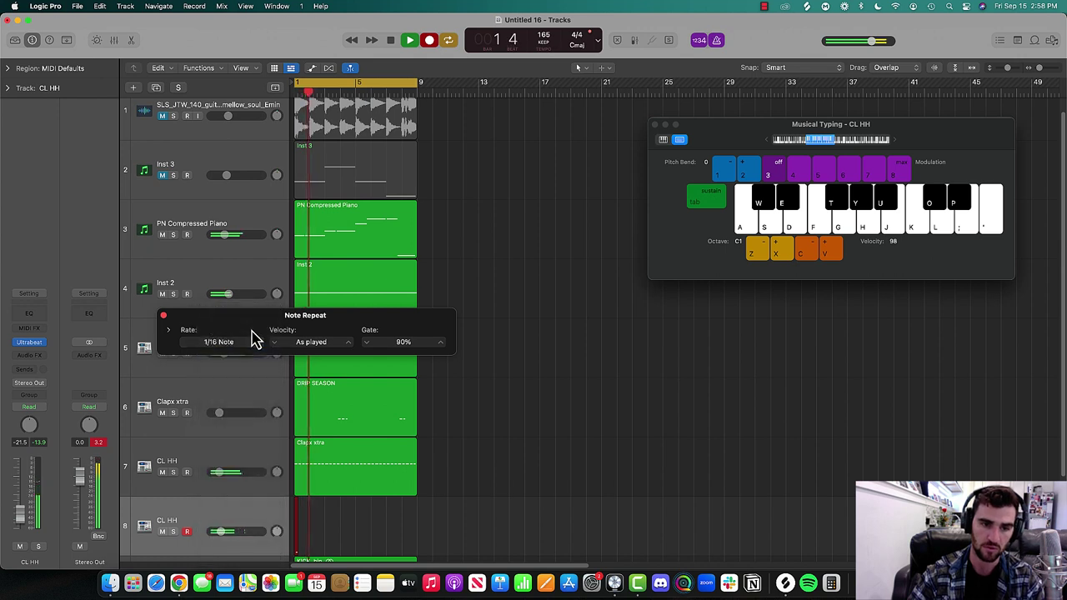
click(249, 353)
click(251, 358)
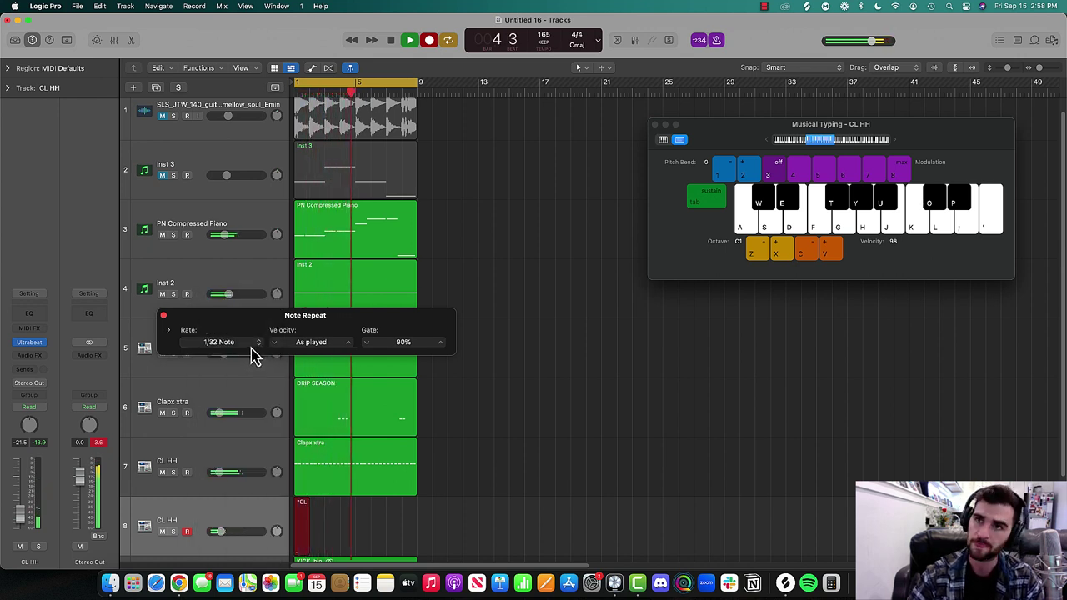
click(247, 350)
click(248, 344)
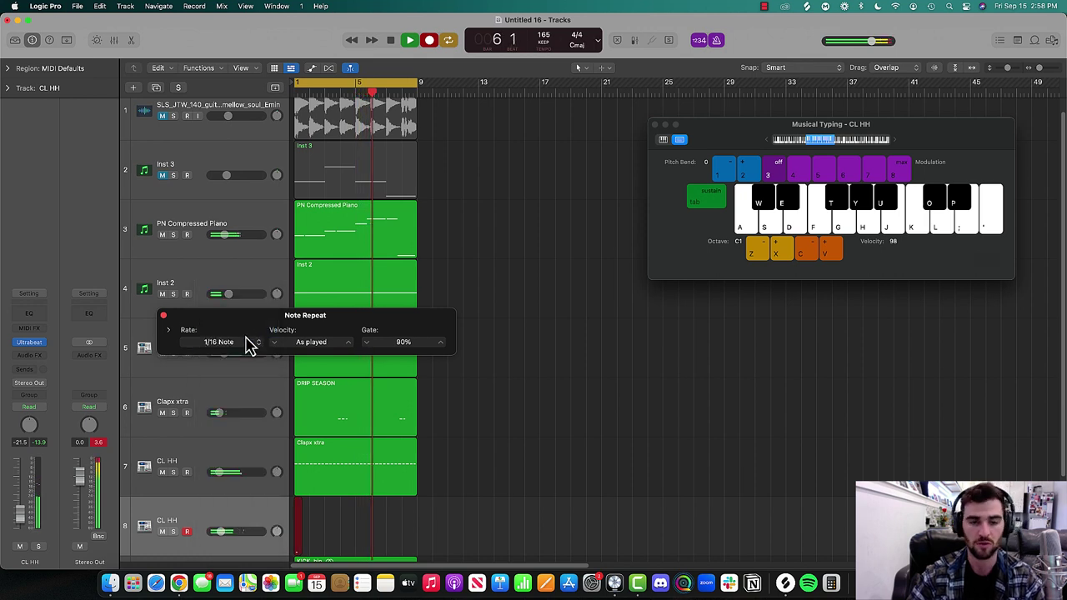
click(246, 344)
click(245, 343)
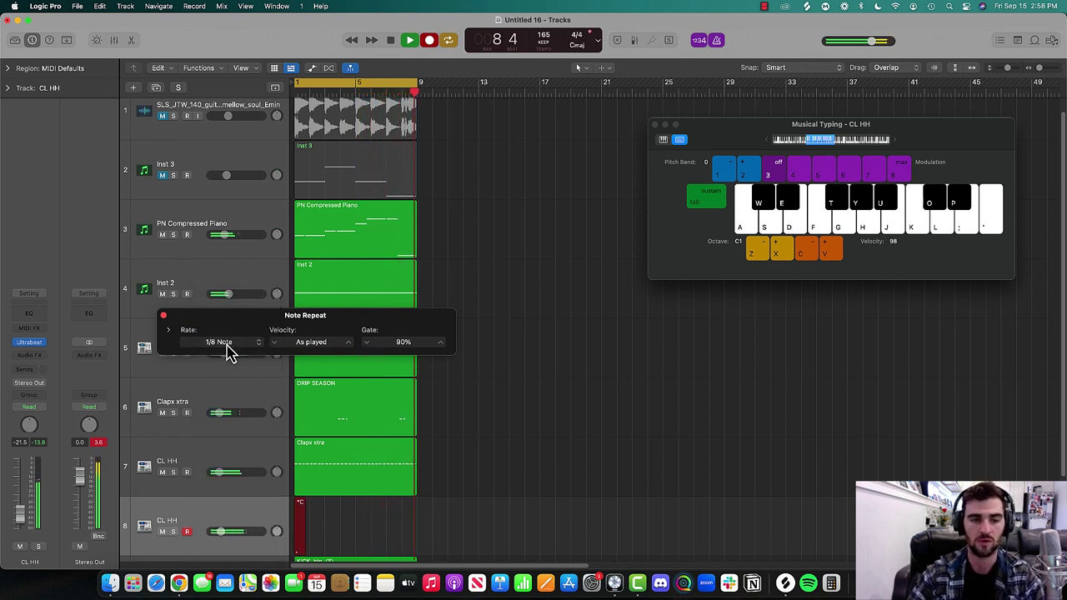
key(space)
Close Note Repeat and rename the second CL HH track as CL HH rolls
click(163, 315)
scroll(275, 491, down, 2)
scroll(275, 492, down, 2)
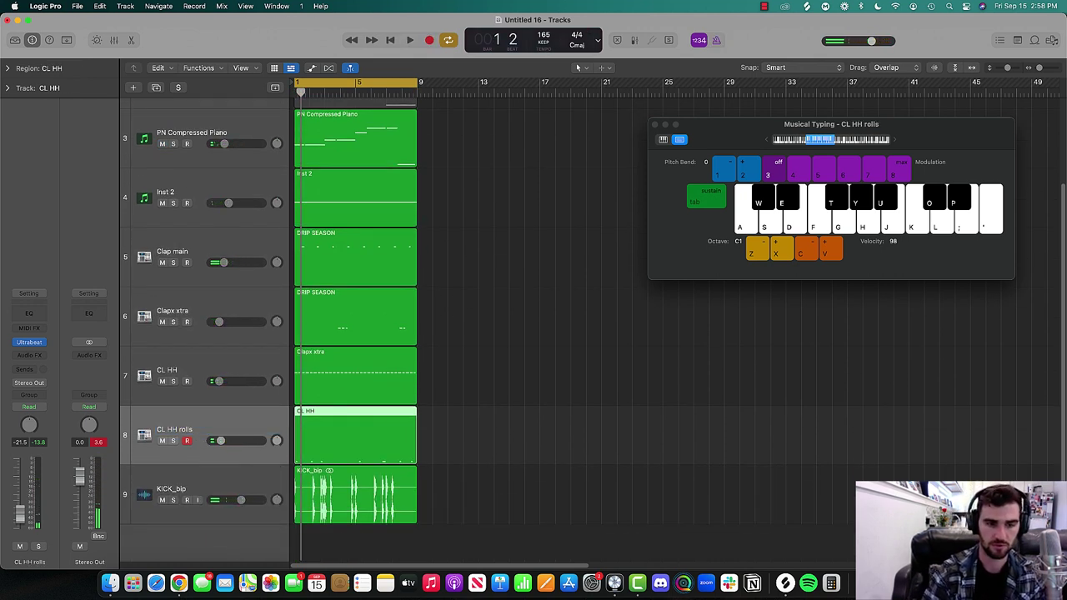
Duplicate the CL HH rolls track, audition open hi-hat sounds on the copy and set its volume to -16.6 dB
key(super+d)
key(k)
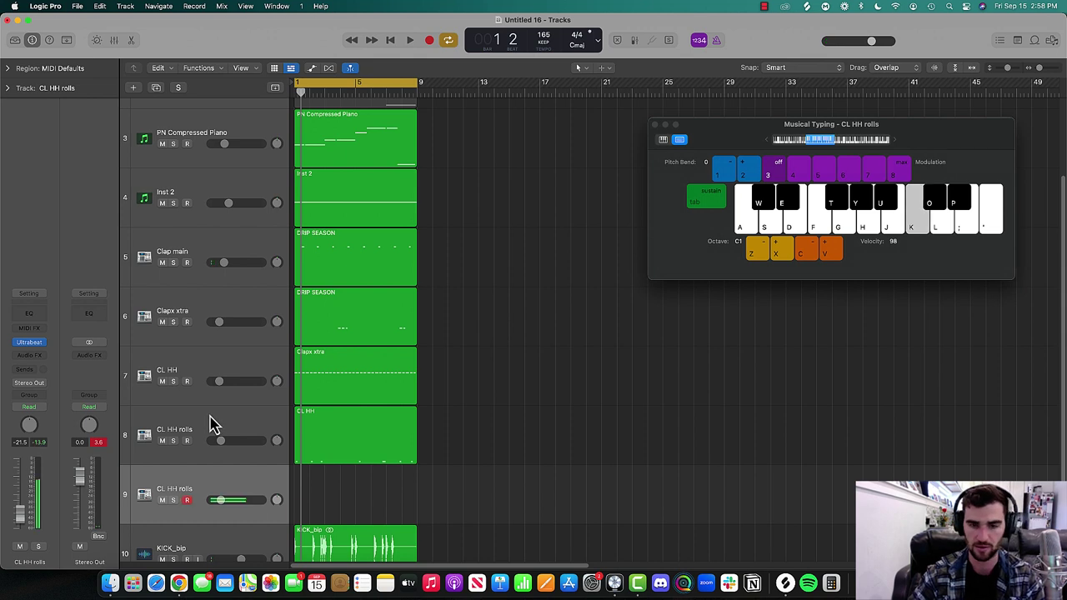
key(l)
key(apostrophe)
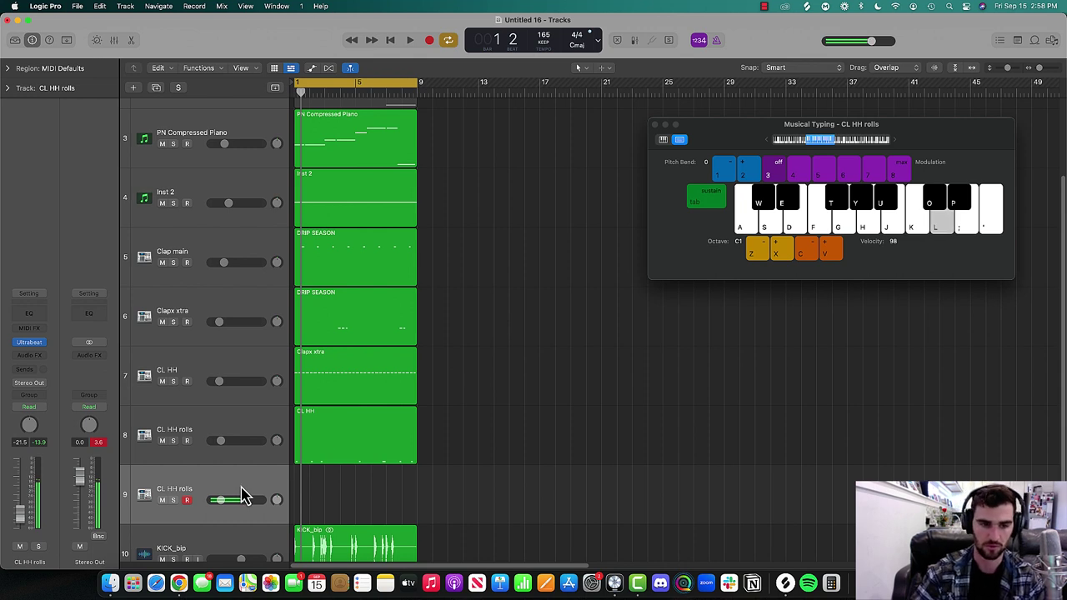
key(l)
key(semicolon)
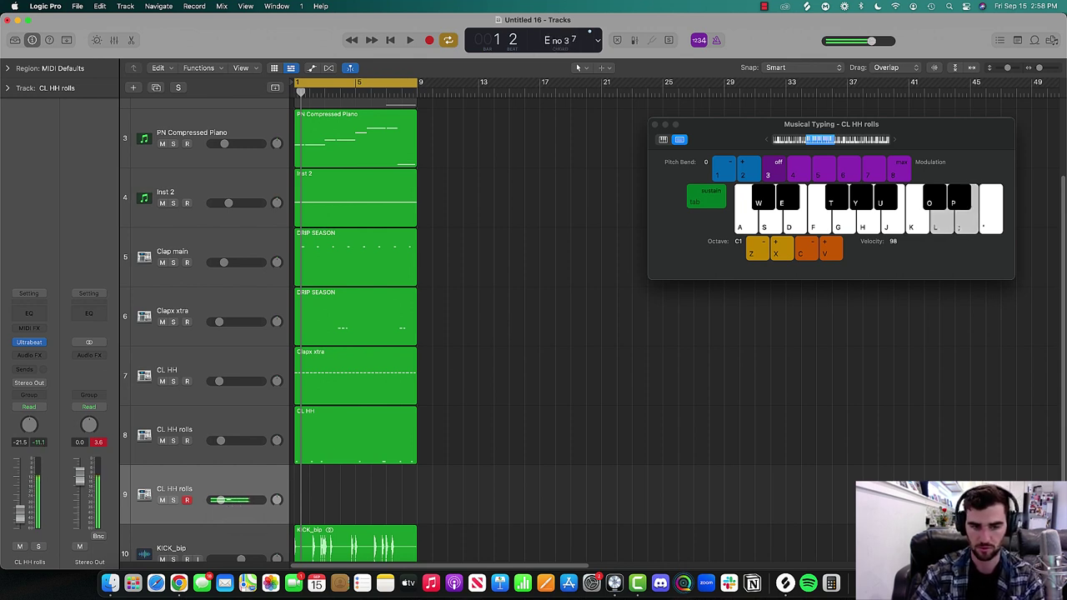
key(l)
key(semicolon)
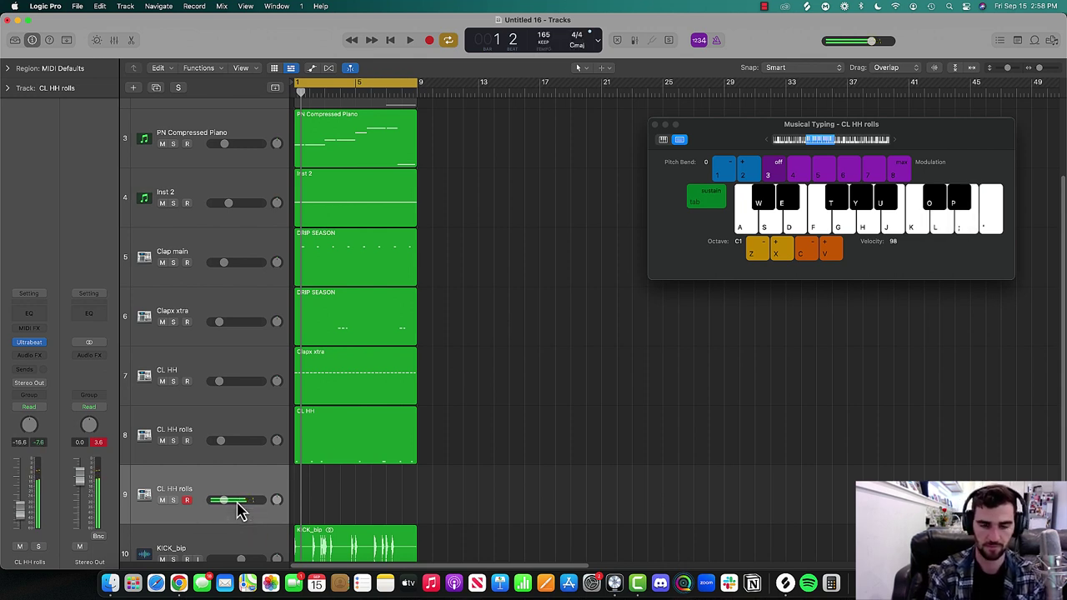
key(r)
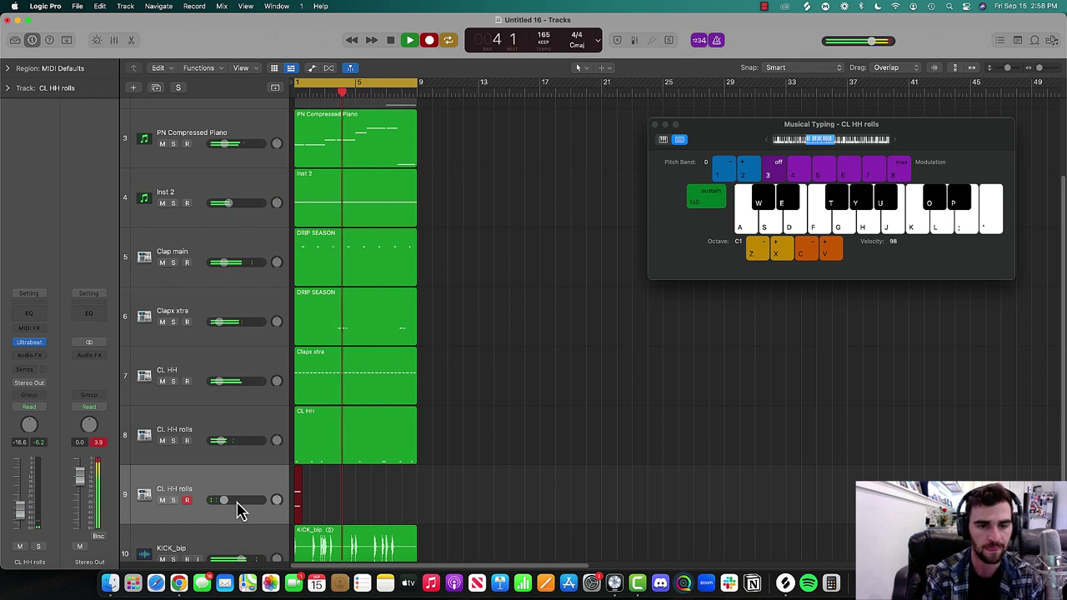
key(l)
key(semicolon)
key(l)
key(semicolon)
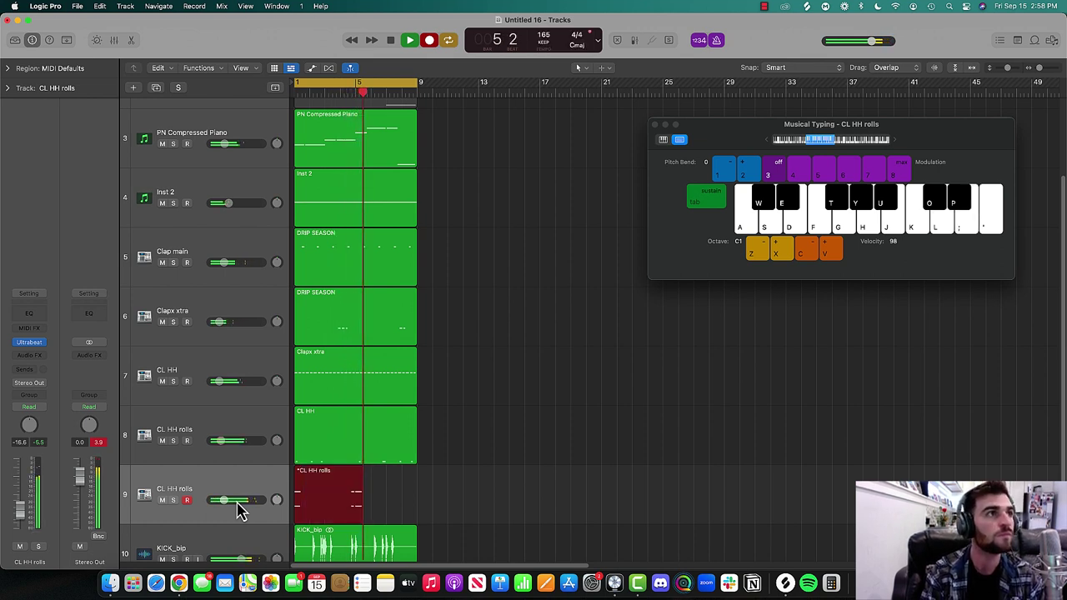
key(space)
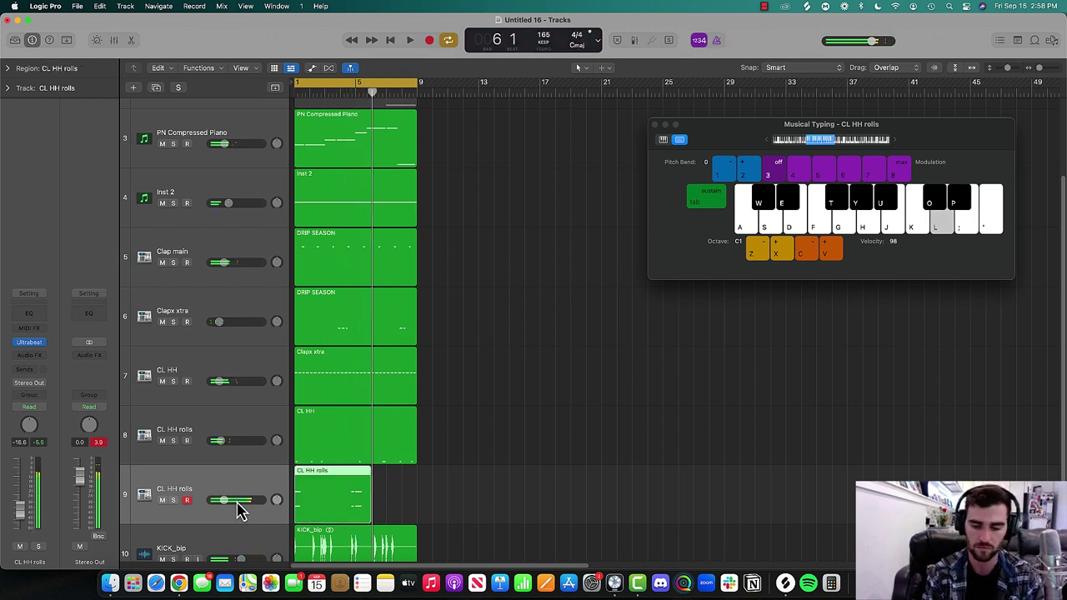
key(Delete)
Record an open hi-hat part on the duplicated CL HH rolls track and extend its region to bar 9
key(r)
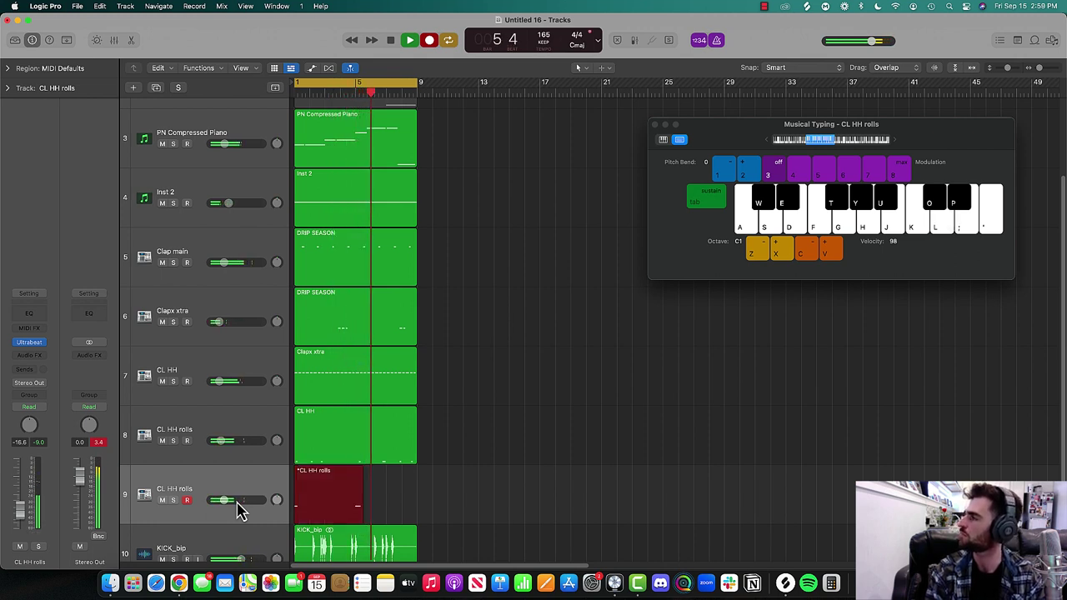
key(l)
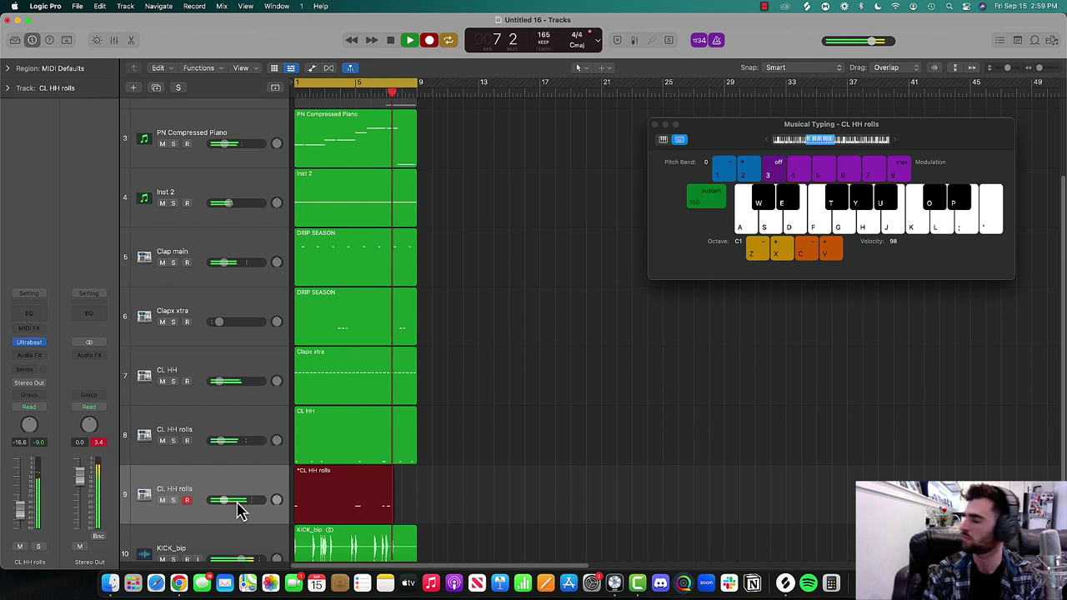
key(space)
scroll(469, 457, down, 2)
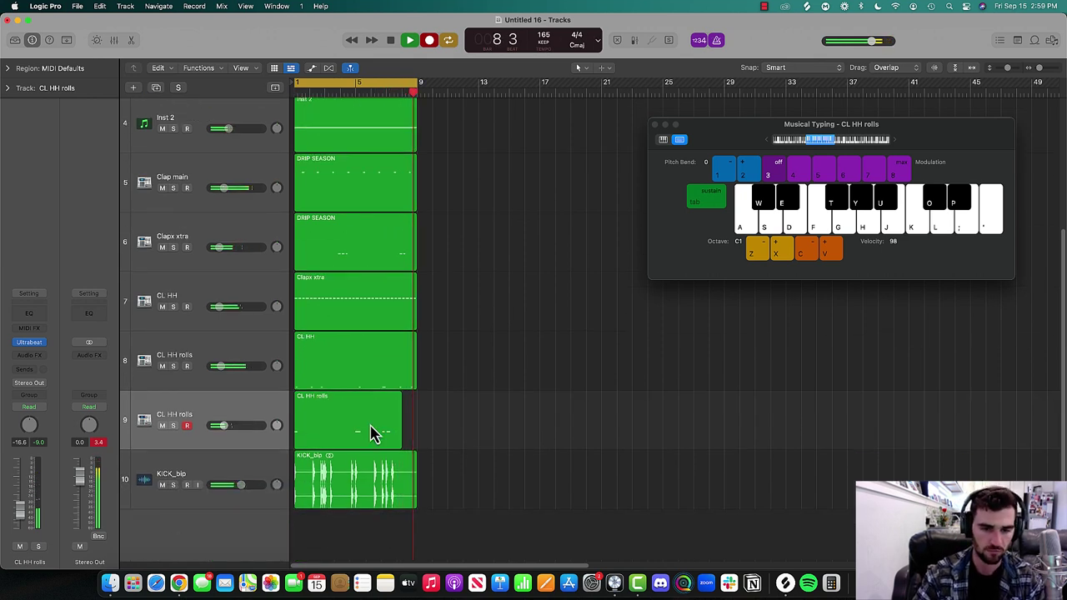
click(396, 440)
key(space)
drag(402, 443, 416, 450)
Rename the open hi-hat track as OP HH, close Musical Typing and lower the track's volume to -24.5 dB
double_click(196, 414)
text(OP HH)
key(Return)
key(super+k)
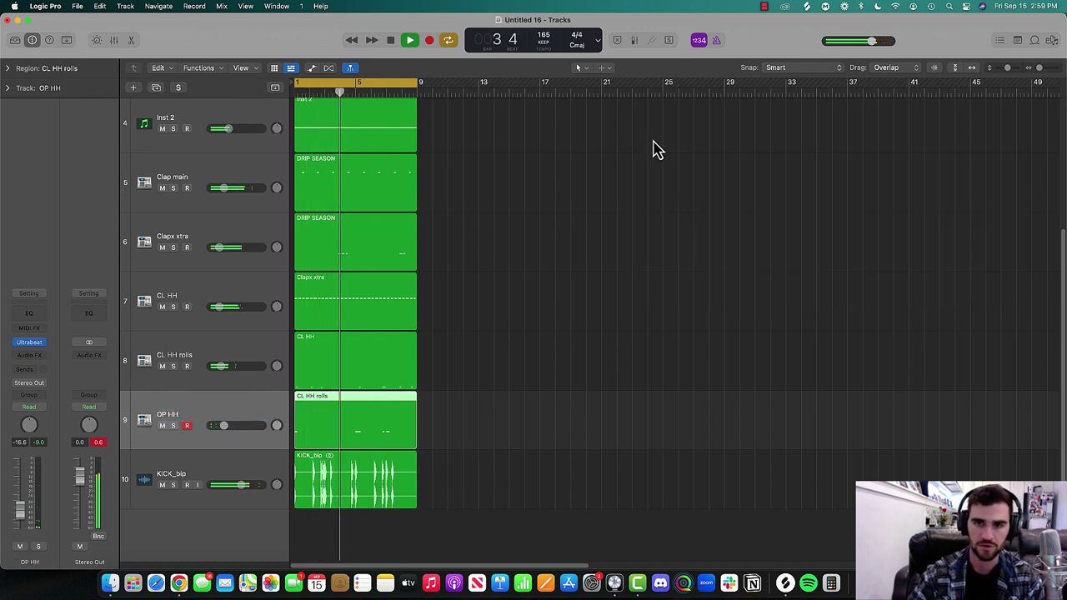
drag(1006, 69, 1038, 69)
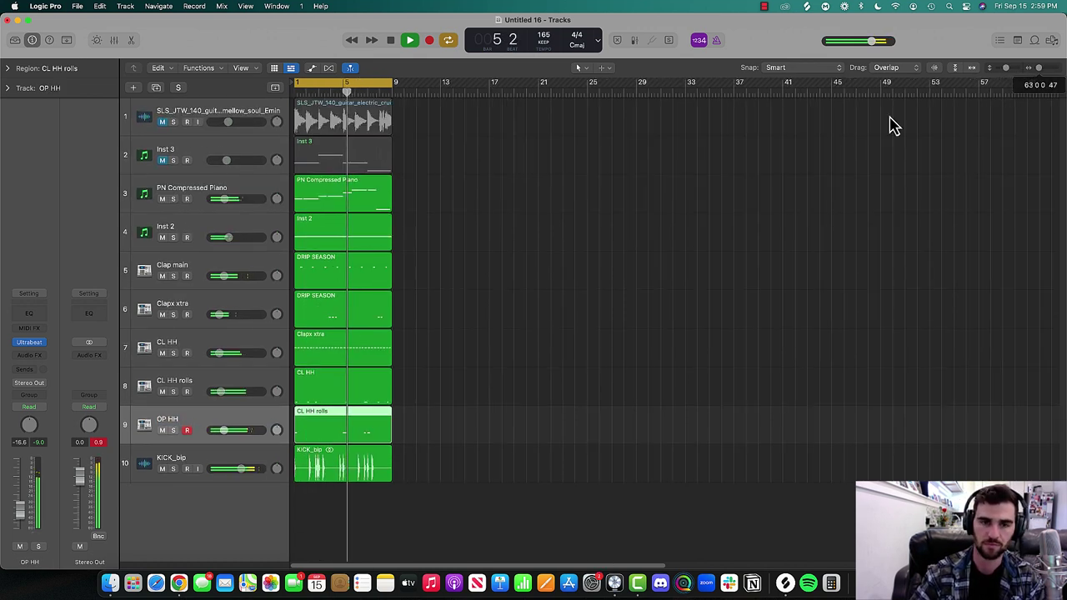
drag(246, 431, 231, 434)
Create a software instrument track with reFX Nexus in stereo and filter its presets to the Bass category
key(alt+super+n)
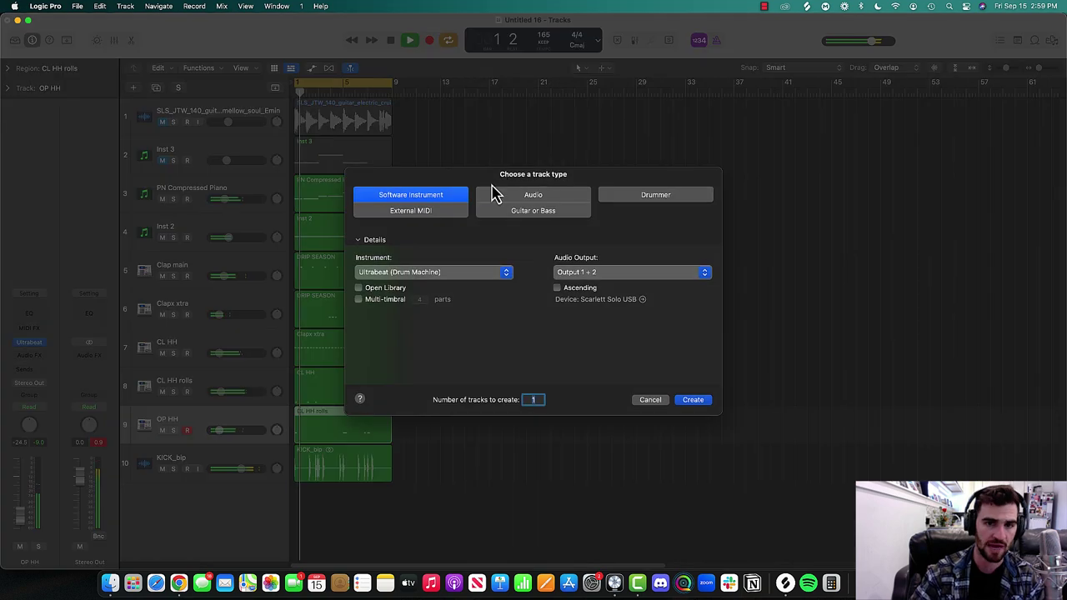
click(434, 272)
mouse_move(409, 545)
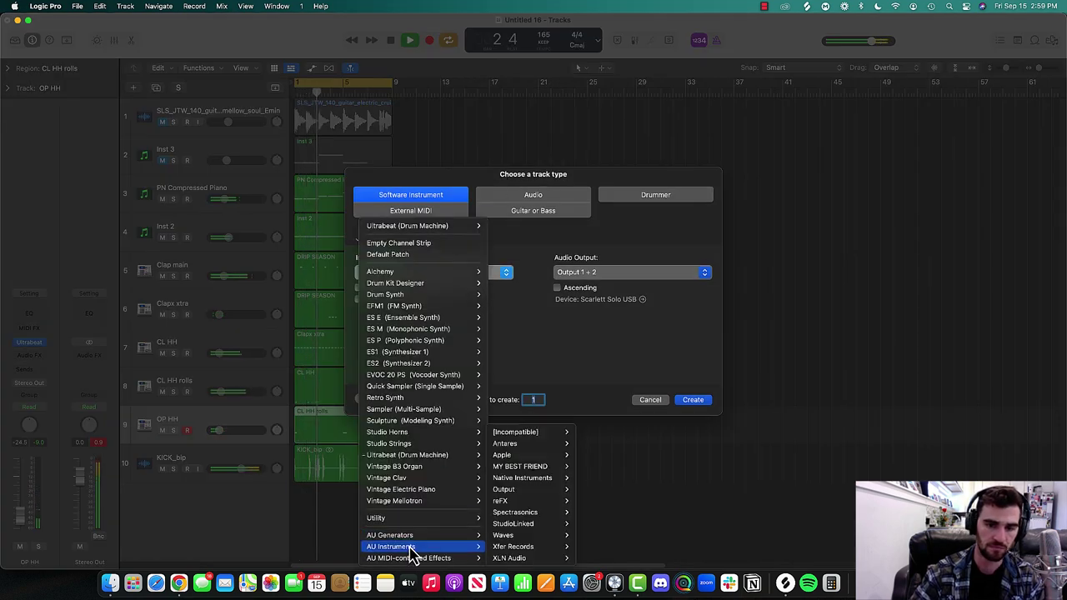
click(644, 489)
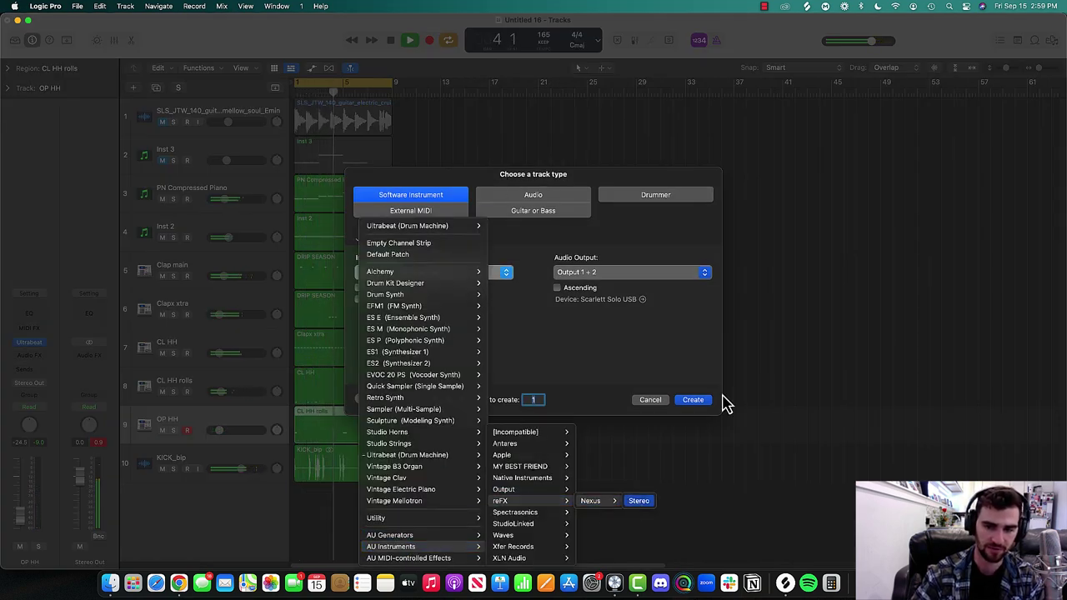
click(693, 400)
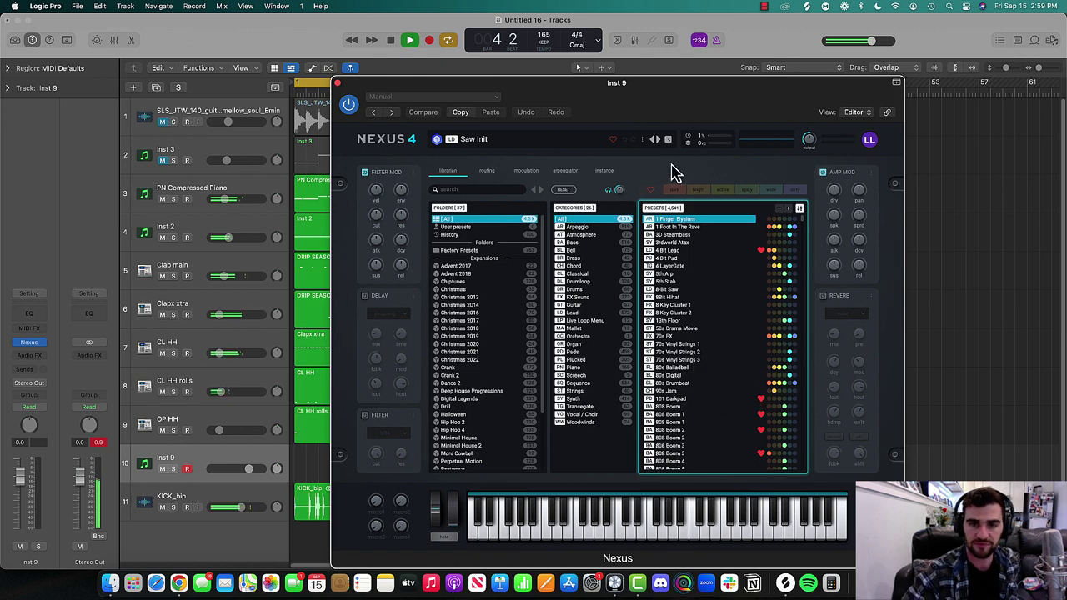
click(606, 243)
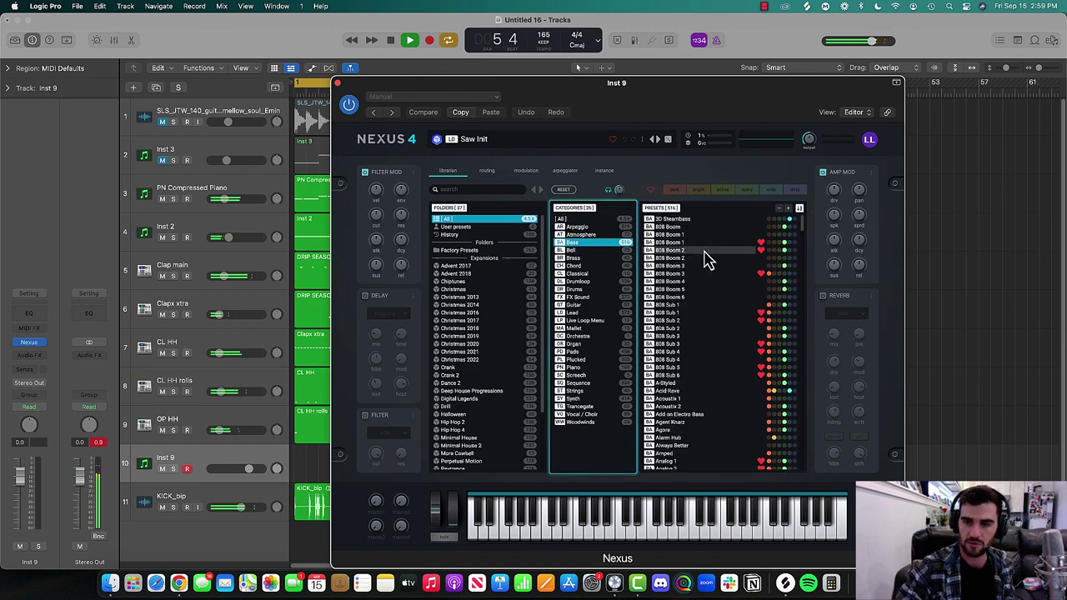
Load the Bass preset Analog 2 in Nexus and close the instrument window
scroll(700, 317, down, 4)
click(693, 407)
click(691, 400)
click(688, 407)
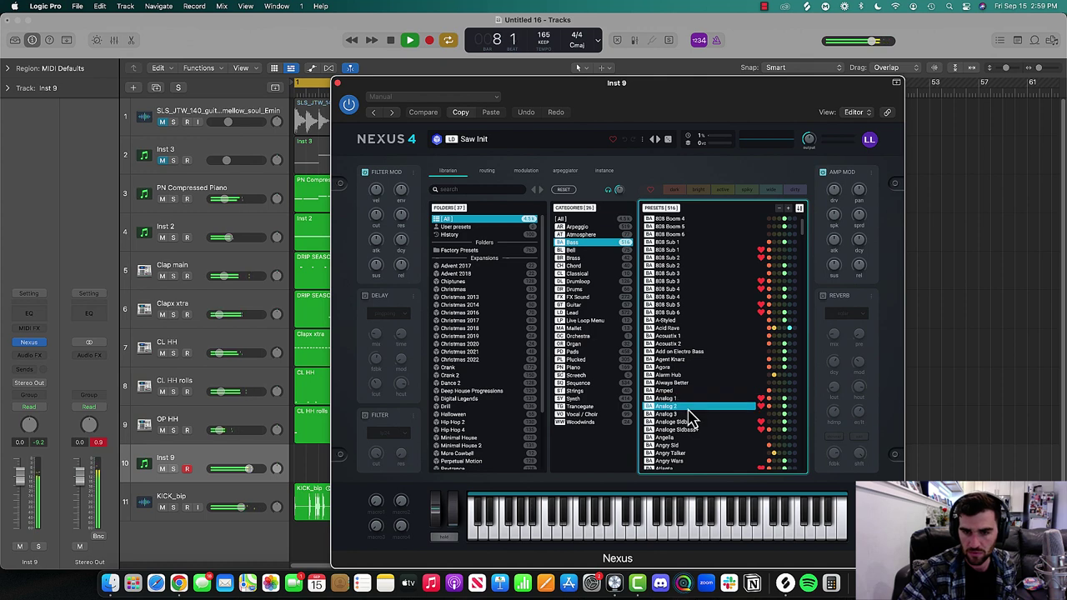
click(337, 83)
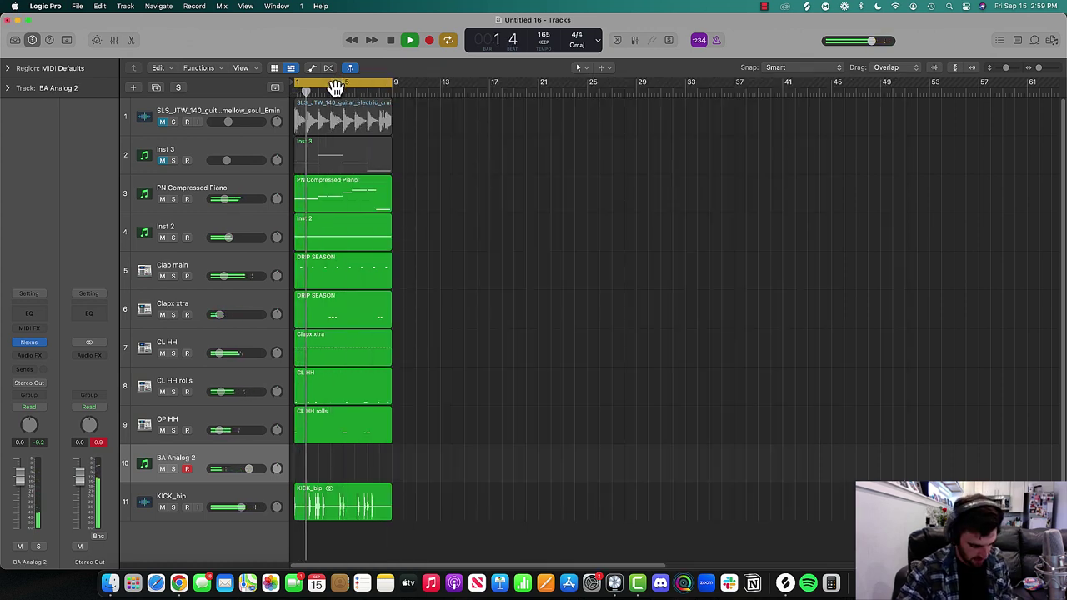
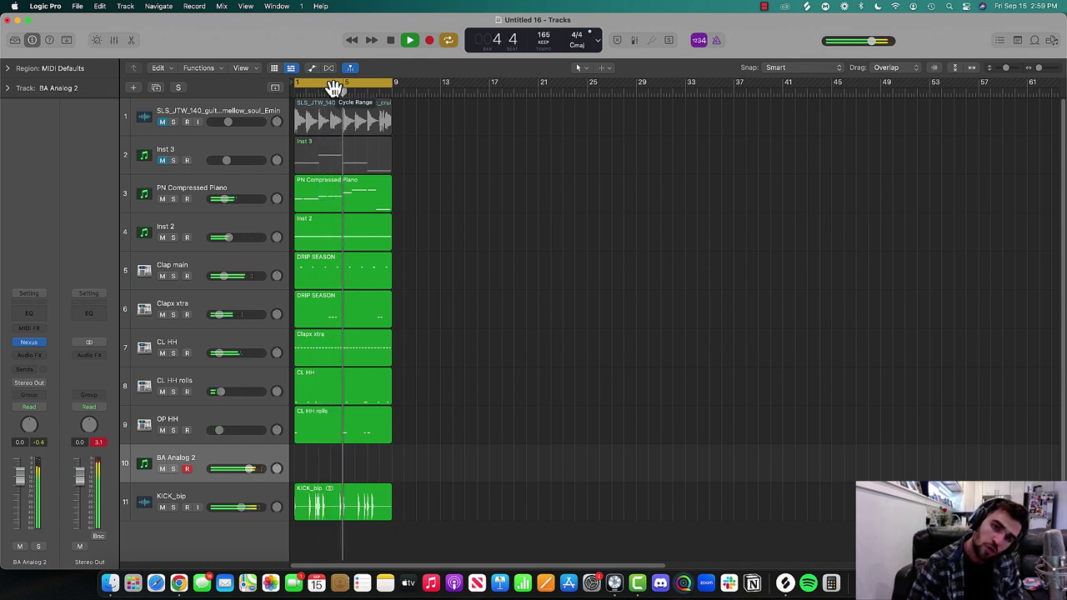
Record a bass take on the BA Analog 2 track across the eight-bar cycle and play it back
key(space)
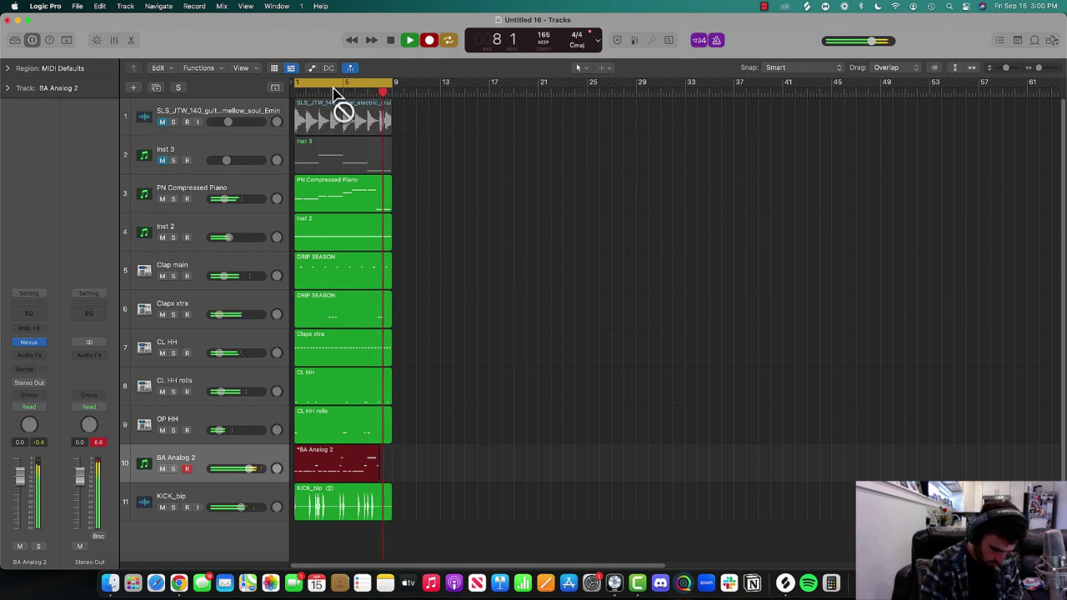
key(space)
key(space)
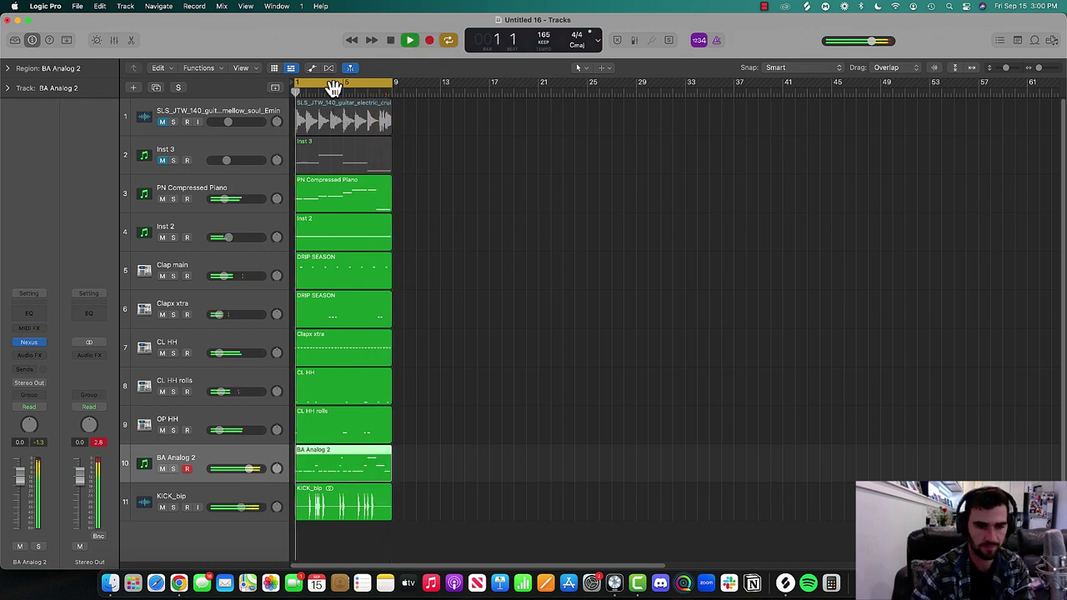
Lower the BA Analog 2 track to -8.2 dB and add a Channel EQ with a high cut at about 1430 Hz
drag(248, 468, 236, 472)
click(34, 315)
drag(805, 234, 639, 283)
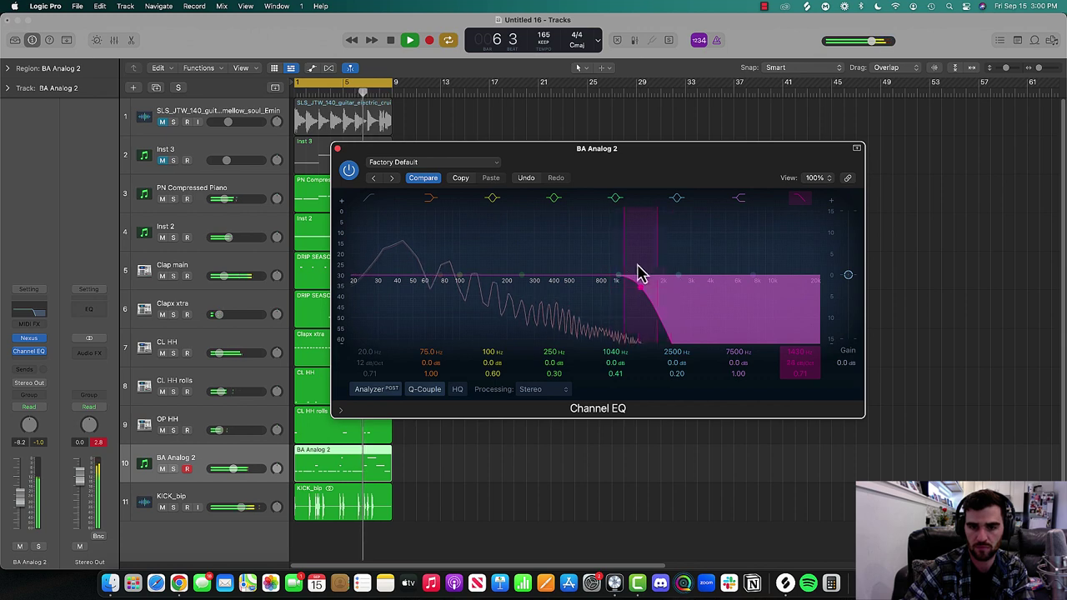
click(337, 148)
Delete the first bass take, record a replacement on BA Analog 2 and play it back
key(space)
key(Delete)
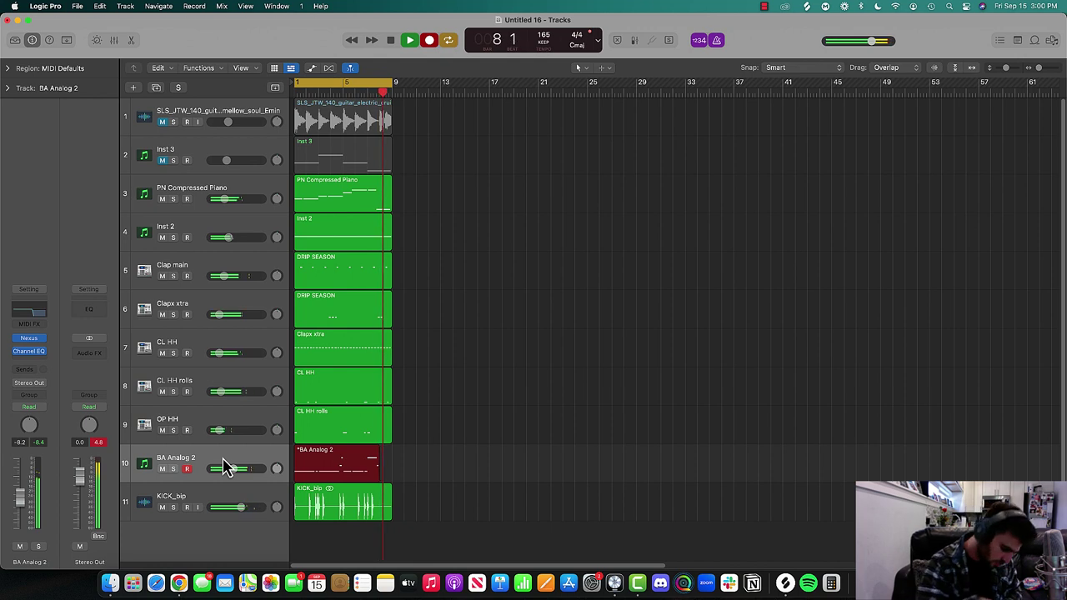
key(space)
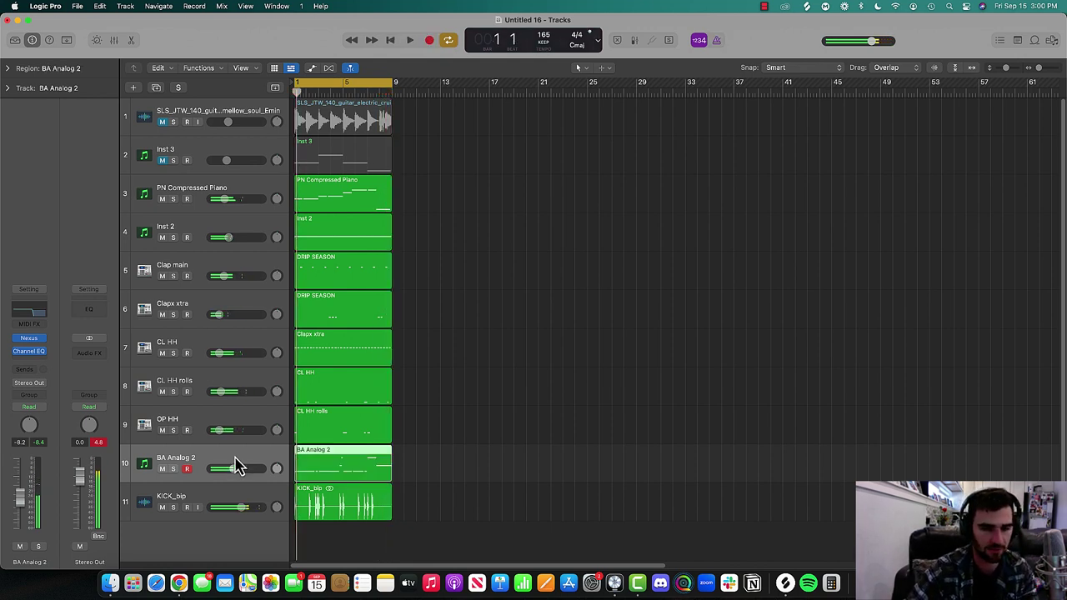
key(space)
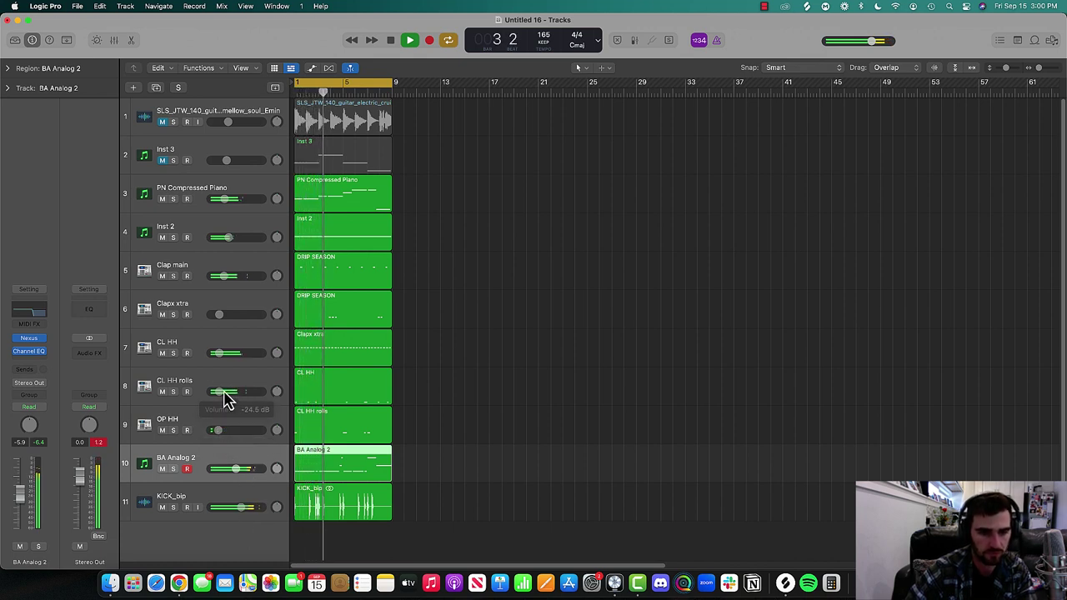
Set the BA Analog 2 volume to -5.3 dB and slightly lower the KICK_bip track's volume
drag(236, 469, 237, 469)
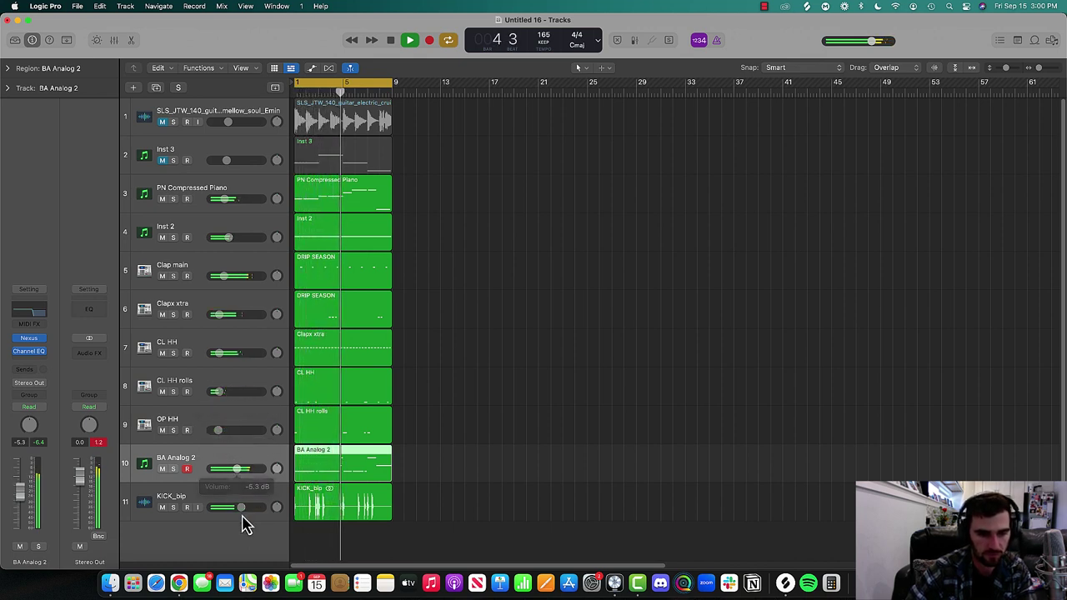
drag(241, 506, 243, 507)
key(space)
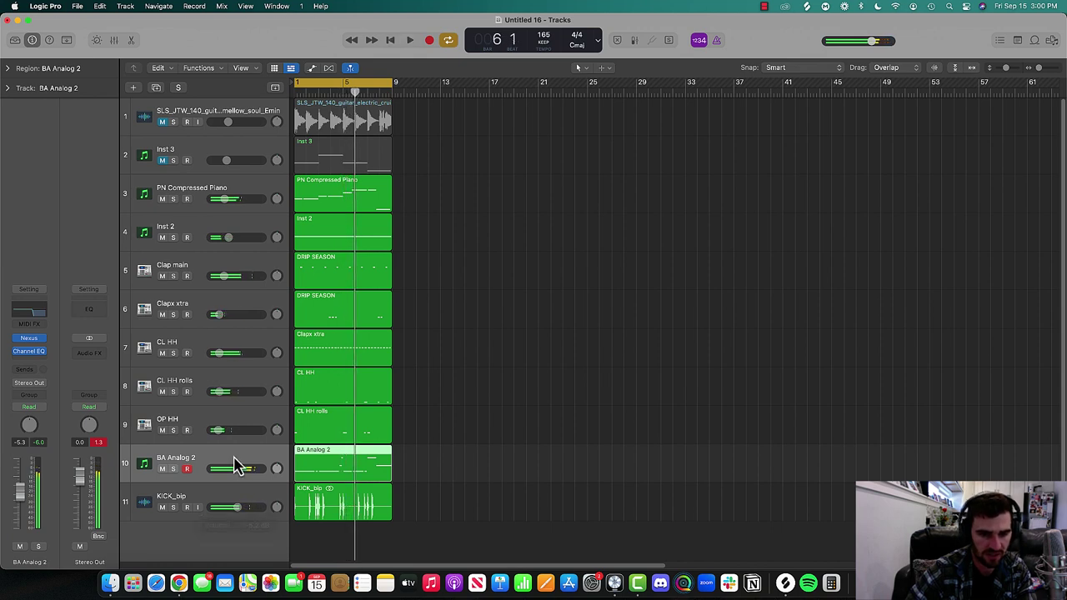
Re-record the BA Analog 2 bass part over the full eight-bar cycle and lower the track's volume to -7.8 dB
key(BackSpace)
key(r)
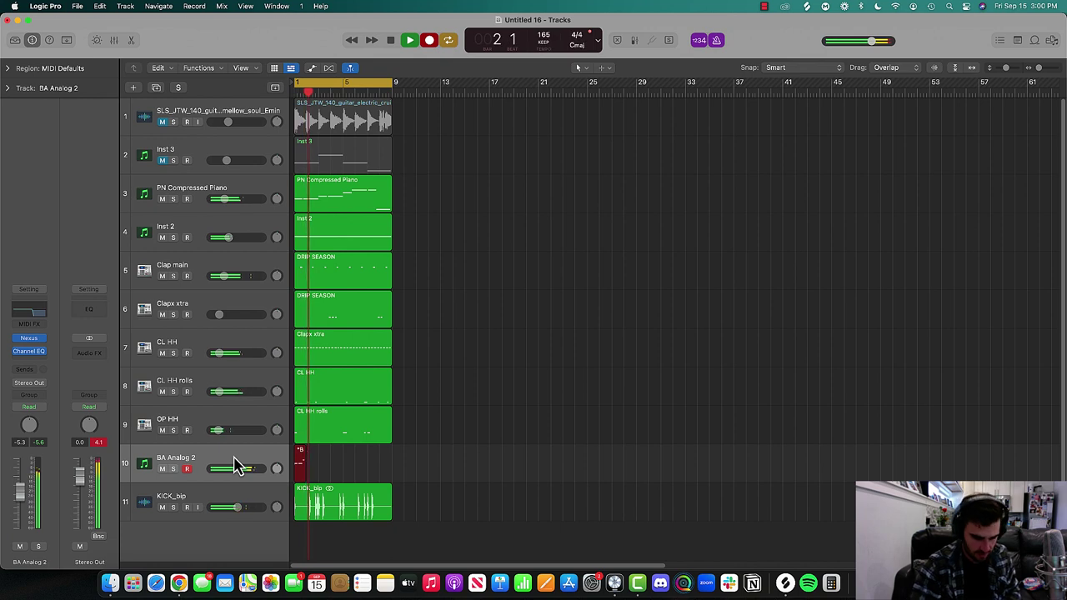
key(space)
key(r)
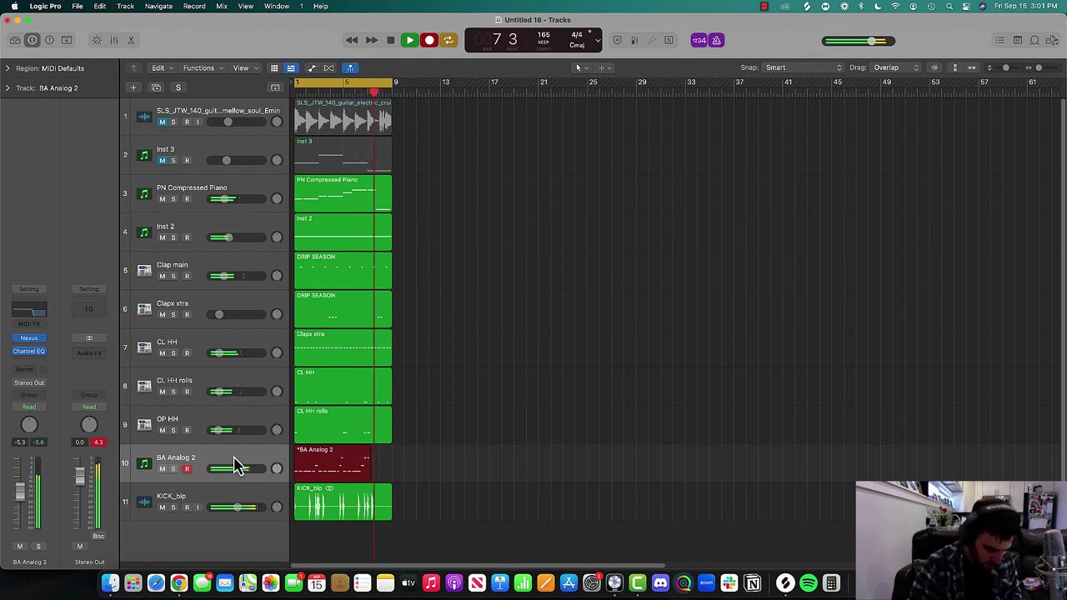
key(super+period)
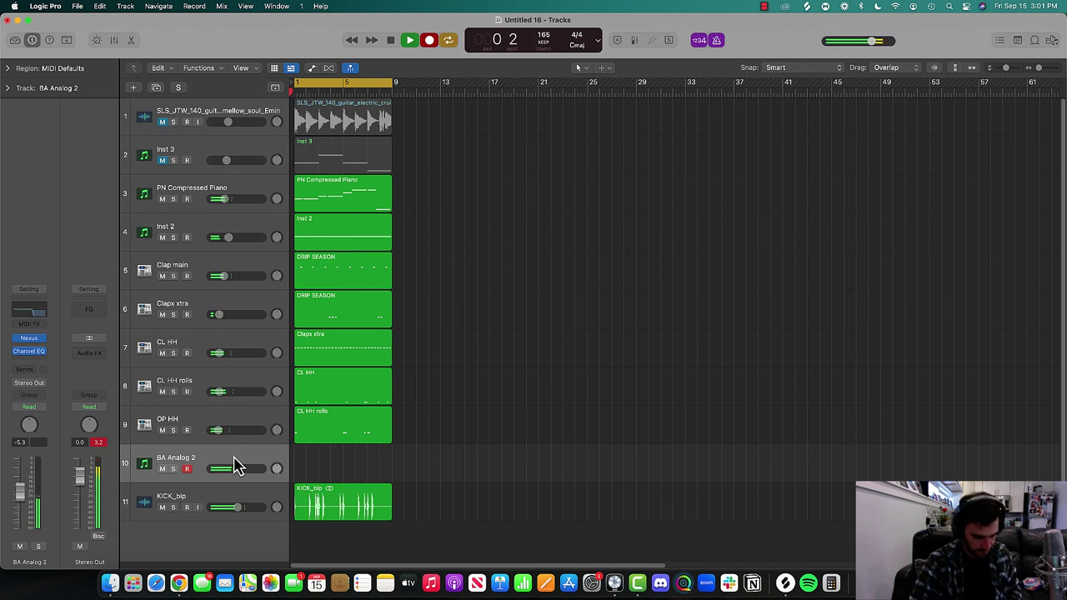
key(space)
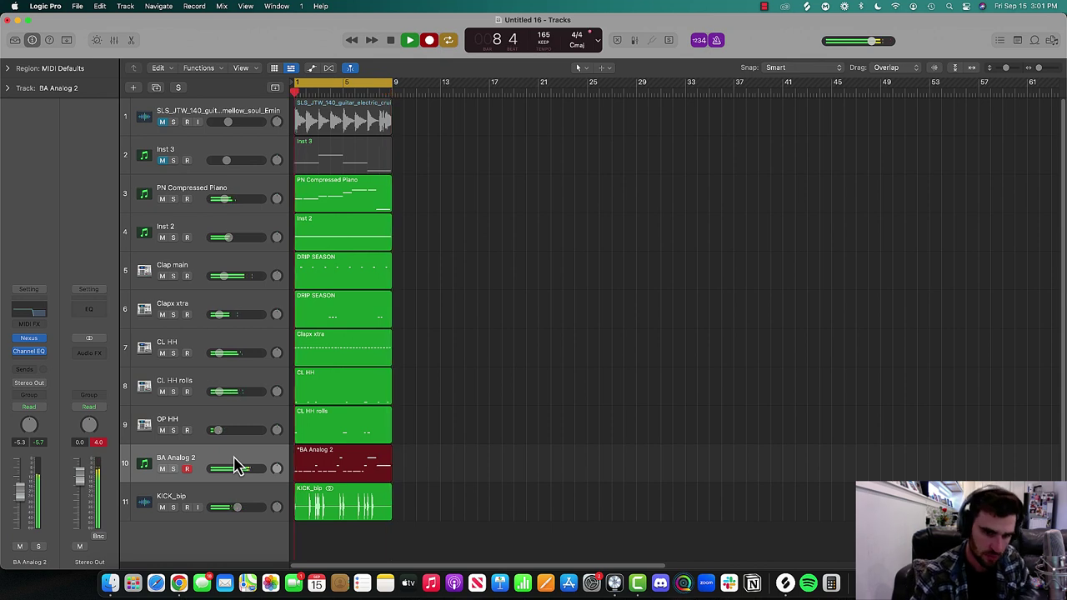
key(space)
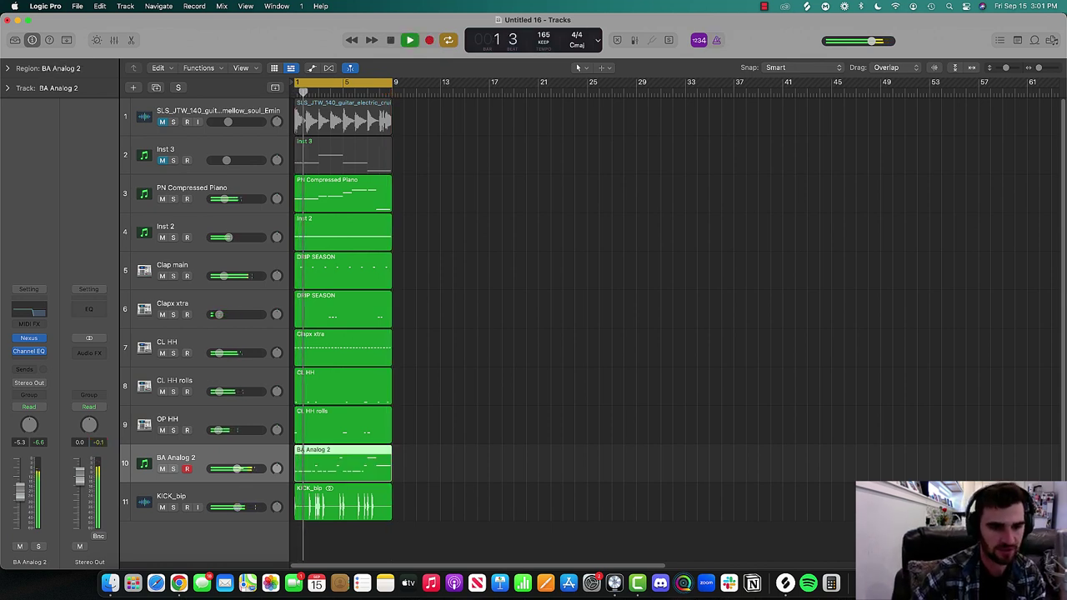
drag(251, 470, 246, 470)
key(space)
Repeat the nine unmuted regions at bar 9, turn off the cycle and play from the beginning
drag(448, 507, 342, 190)
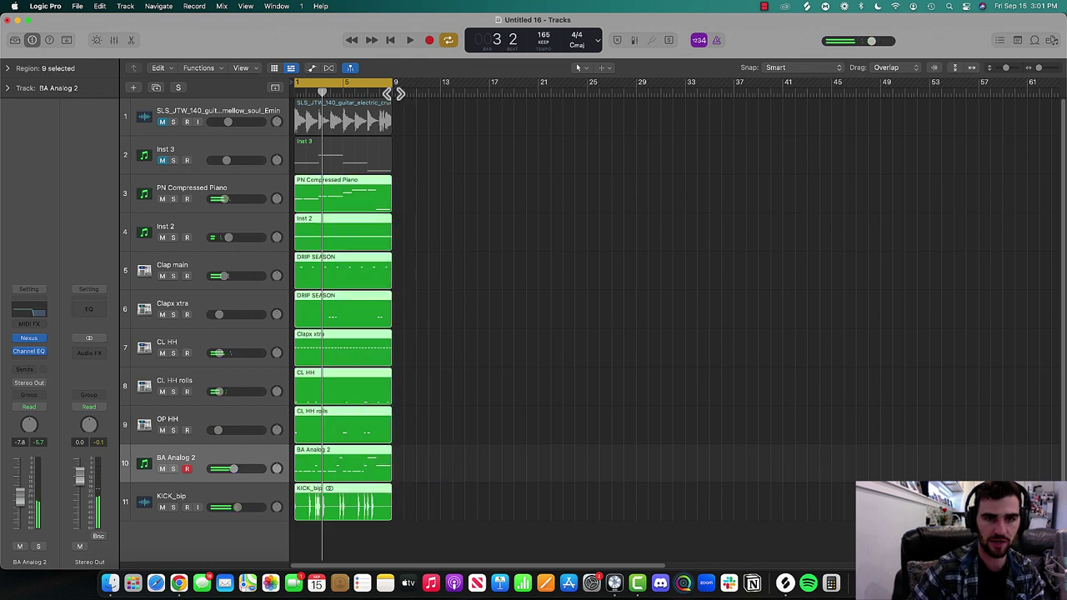
key(super+r)
key(Return)
key(space)
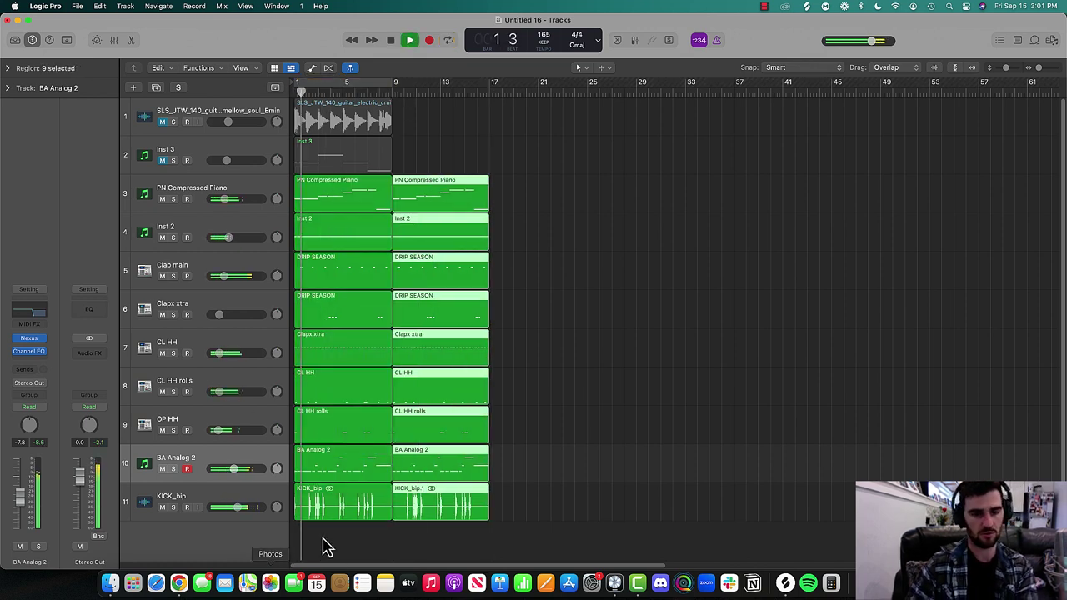
Delete the kick, bass, hi-hat and clap regions from bars 1 to 8, leaving only the melodic parts in the intro
click(329, 507)
key(BackSpace)
click(334, 469)
key(BackSpace)
click(332, 425)
key(Delete)
click(327, 392)
key(Delete)
click(328, 352)
key(Delete)
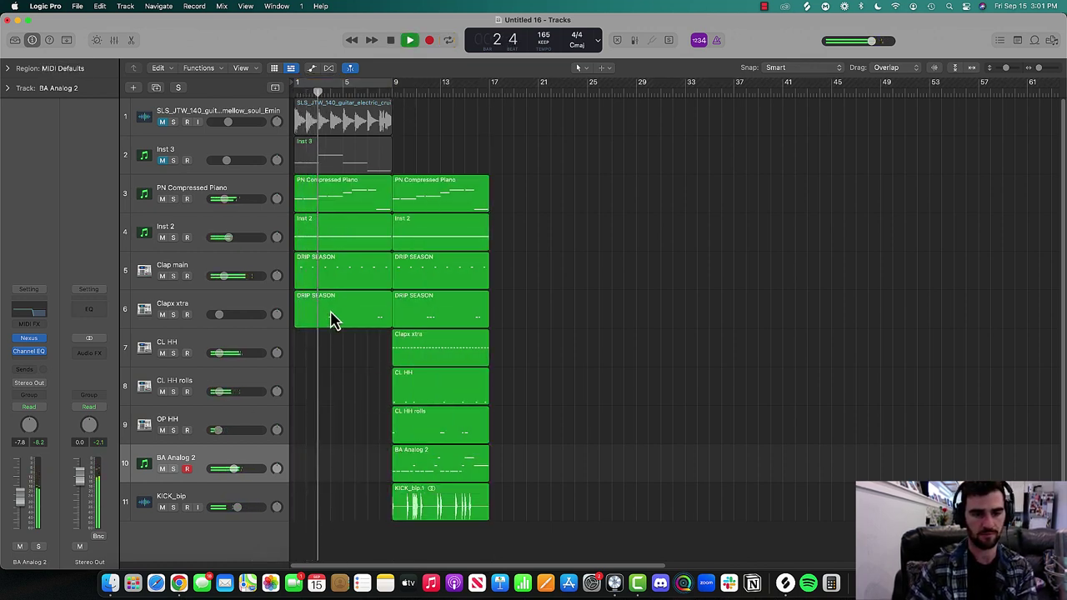
key(Delete)
click(326, 283)
key(Delete)
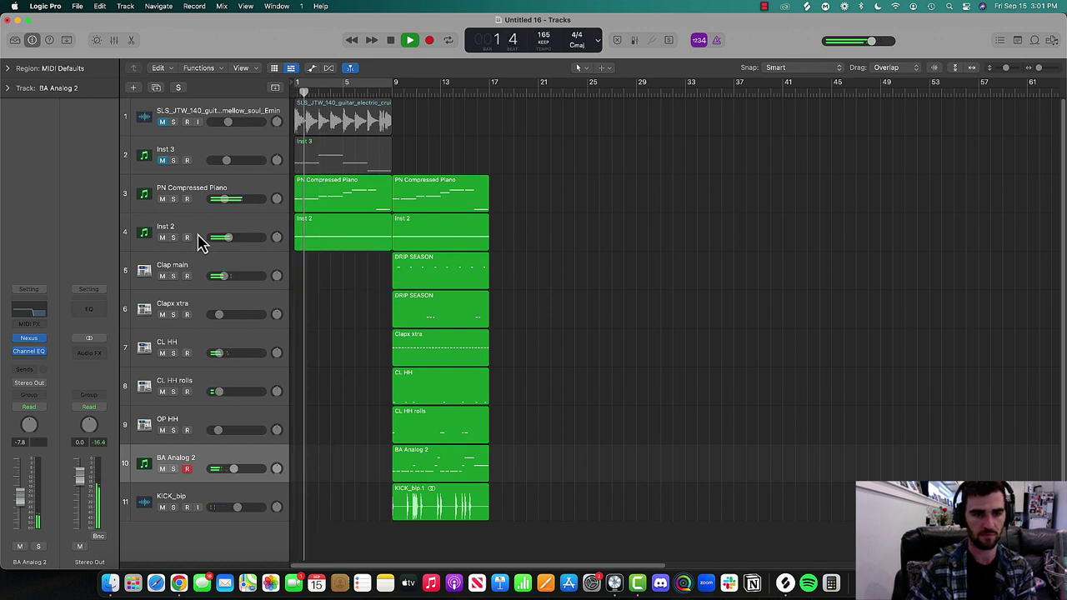
Compare the intro with Inst 2 muted and unmuted, and raise the Inst 2 volume to -11.0 dB
click(162, 237)
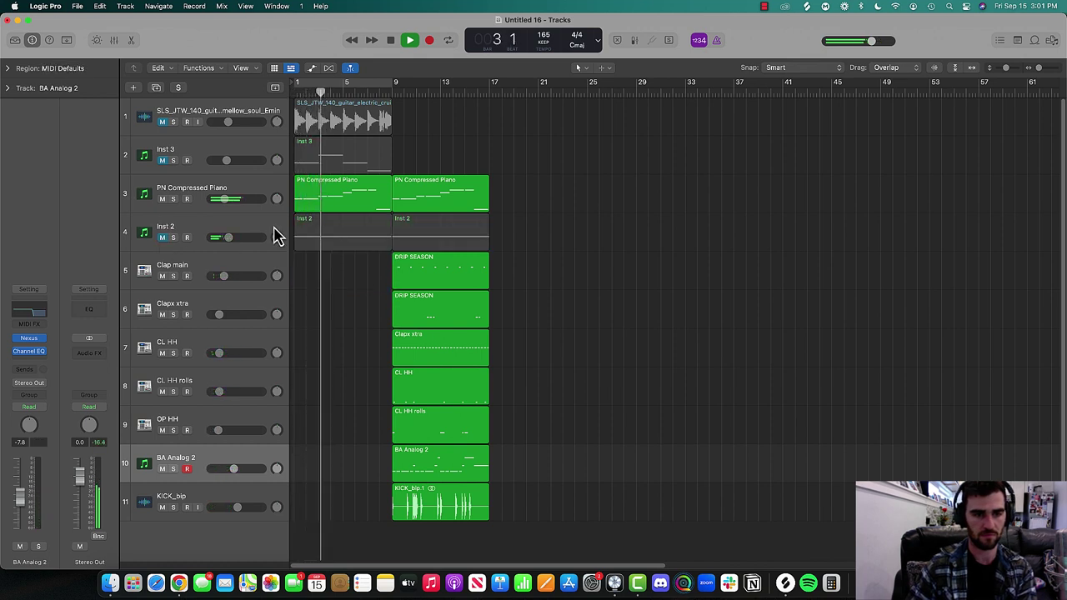
key(space)
click(162, 238)
click(208, 239)
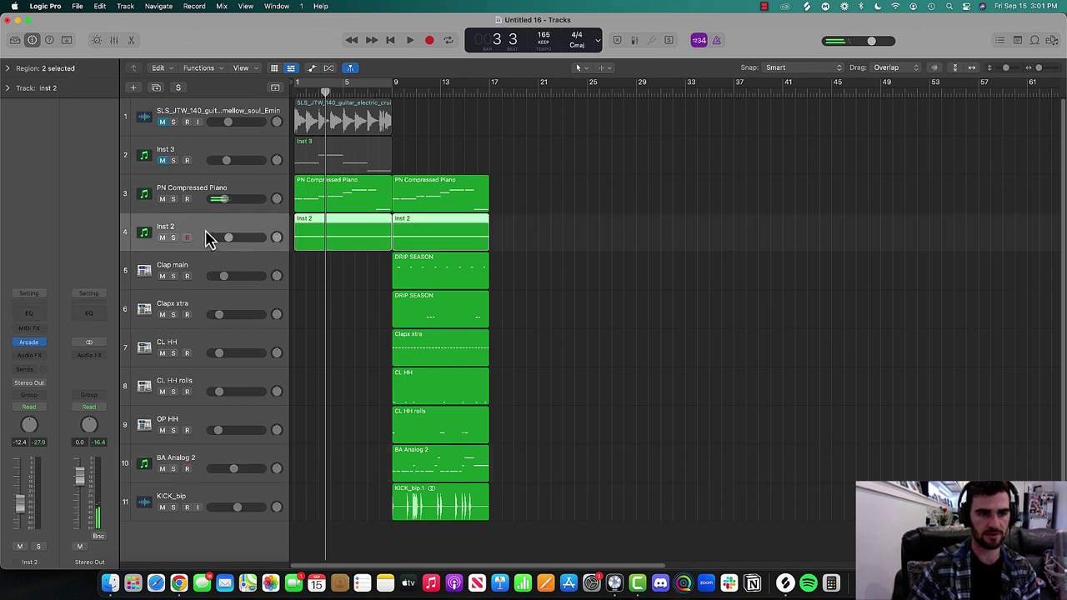
drag(213, 238, 215, 239)
key(space)
key(space)
click(384, 257)
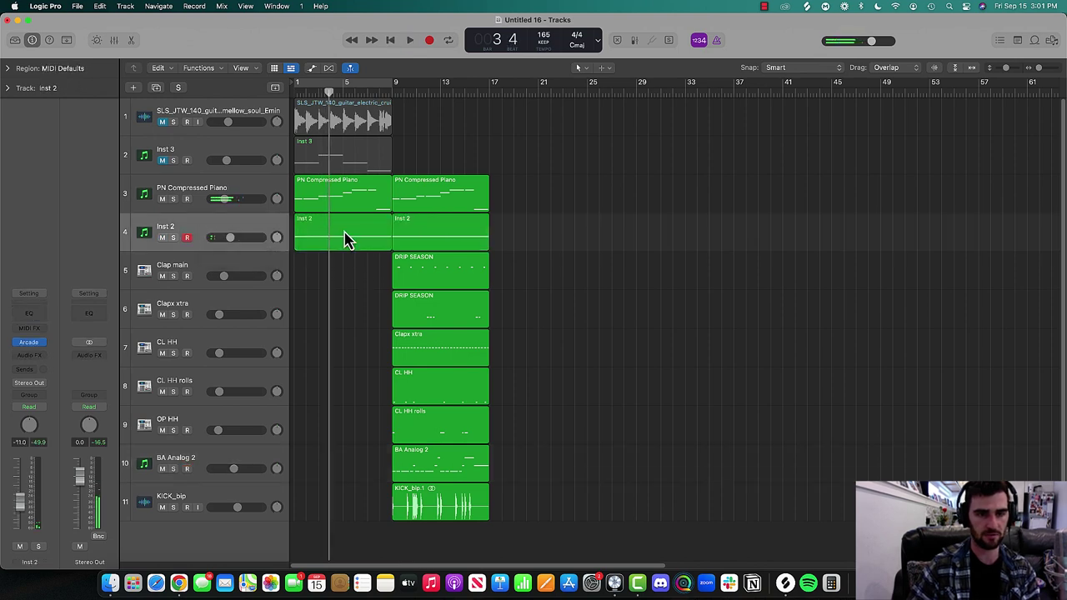
Bounce the first Inst 2 region in place to a new track, naming it Vocal Chop_bip
right_click(349, 225)
click(356, 223)
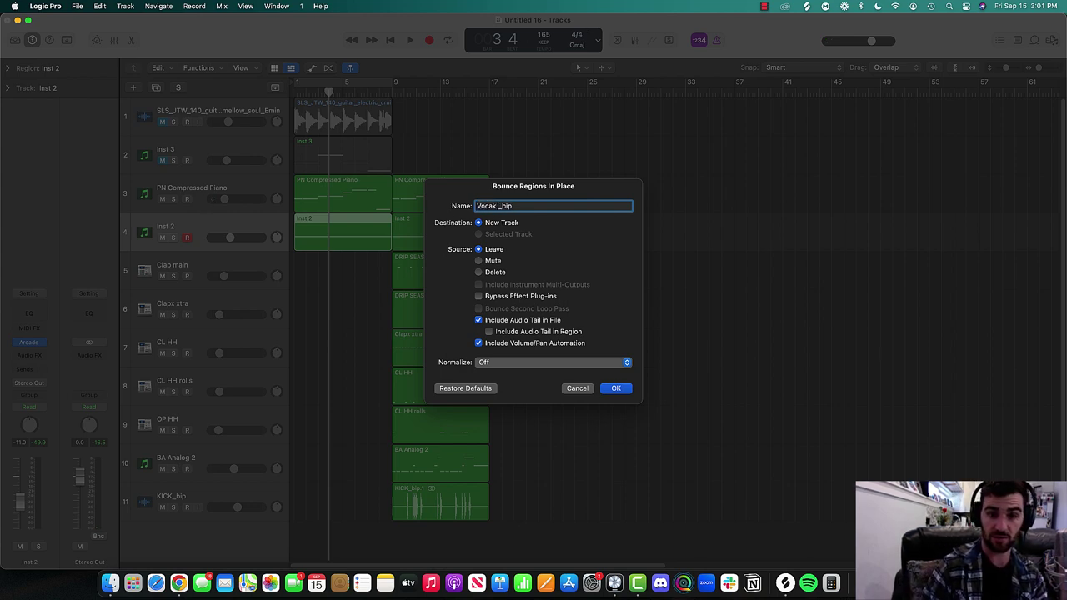
key(Return)
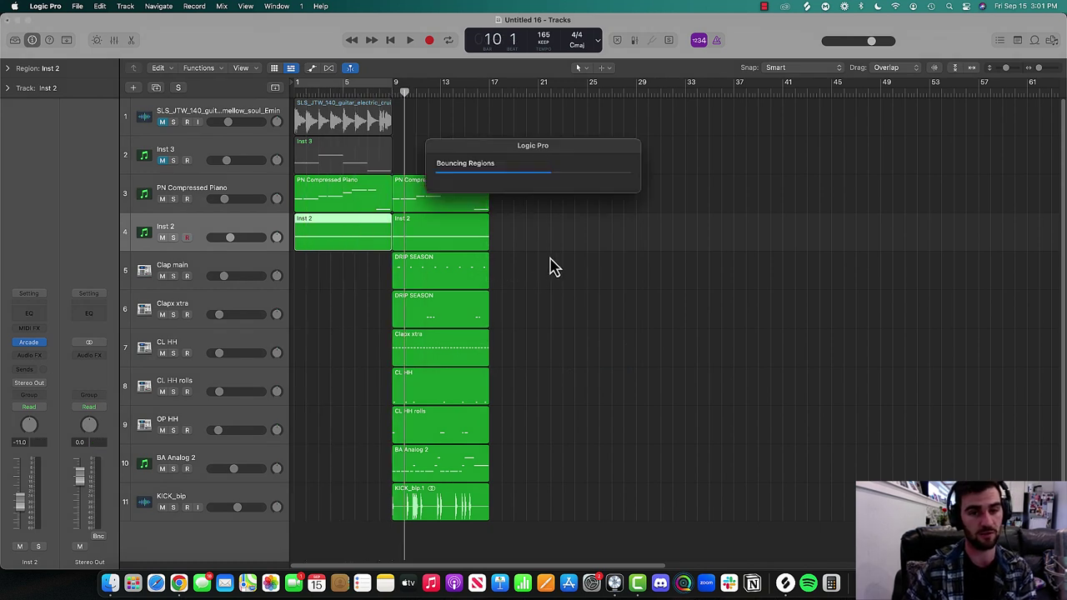
Delete the original Inst 2 regions and remove the emptied Inst 2 track
click(334, 233)
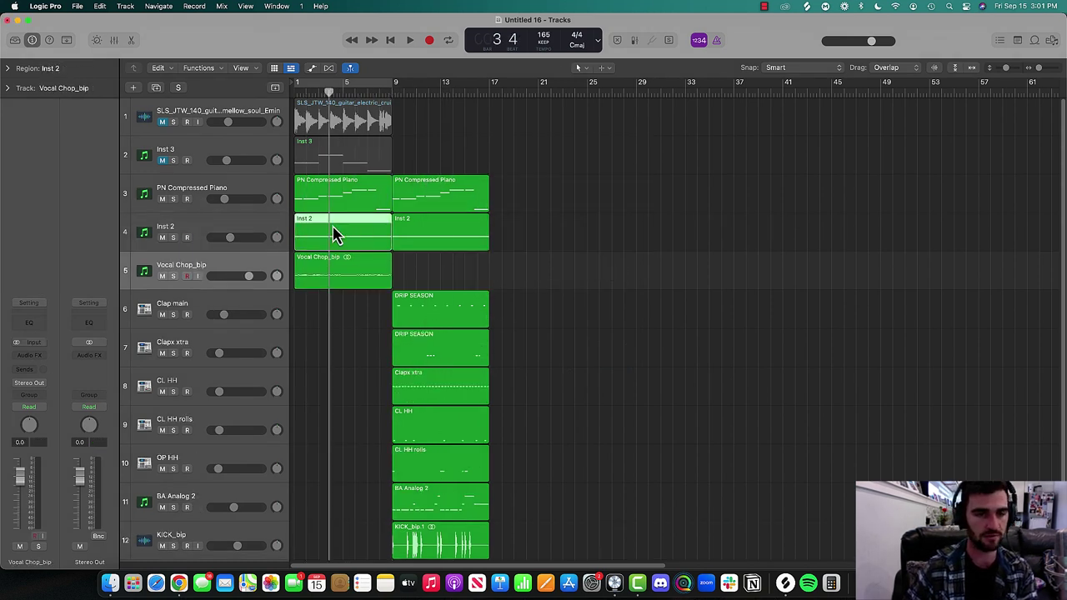
key(Delete)
click(207, 232)
key(Delete)
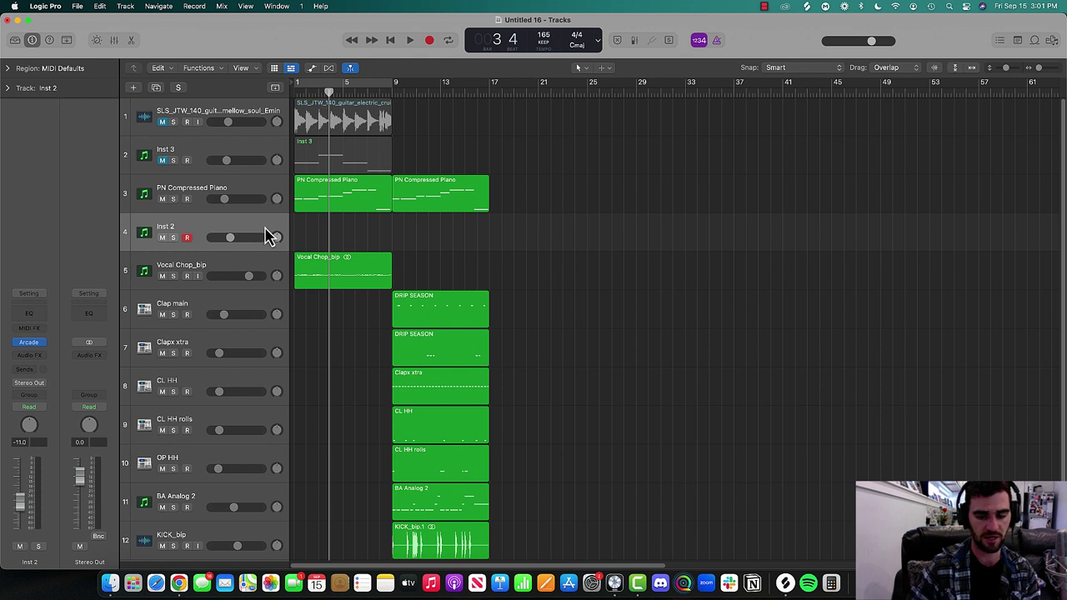
key(super+BackSpace)
Copy the Vocal Chop_bip region to bar 9 and trim the first one to start at bar 5
drag(321, 233, 415, 226)
drag(296, 242, 342, 241)
key(space)
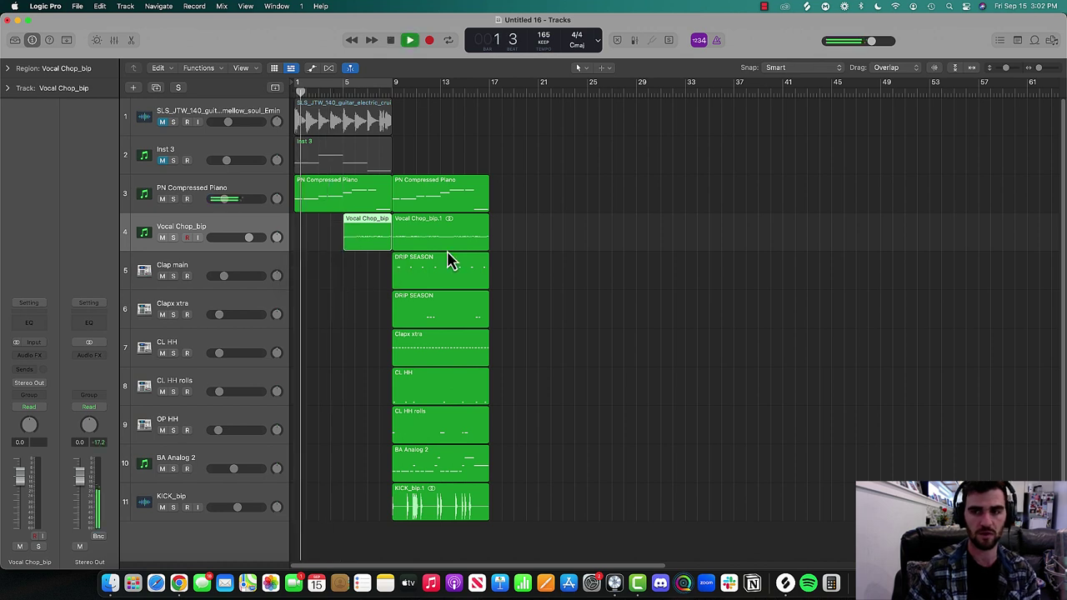
Shrink the track height and repeat the nine regions of bars 9 to 16 until the arrangement reaches bar 57
drag(1006, 68, 1001, 69)
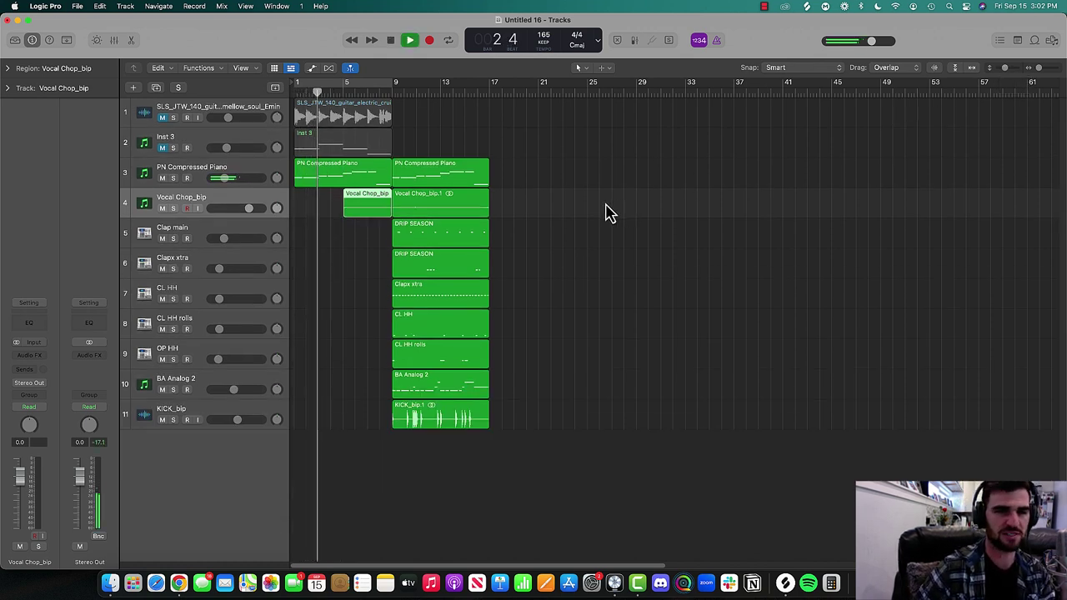
drag(564, 465, 519, 155)
key(space)
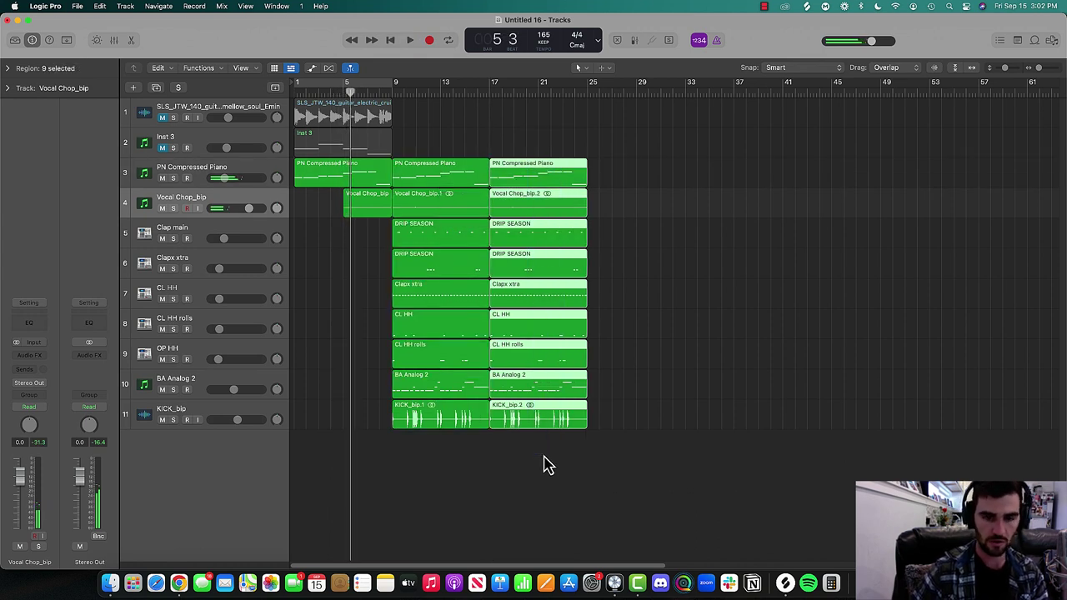
key(super+r)
key(super+r)
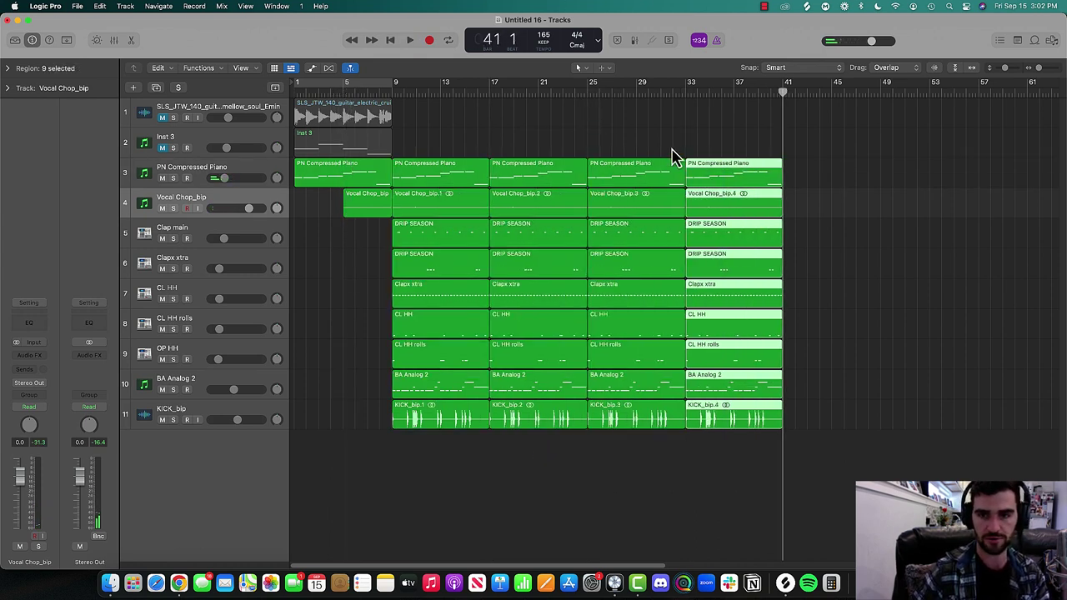
key(super+r)
key(super+r)
Place the guitar and Inst 3 regions at bars 41 and 49, with Inst 3 unmuted and also copied to bar 25
drag(374, 138, 900, 115)
click(757, 86)
drag(803, 149, 608, 155)
click(565, 87)
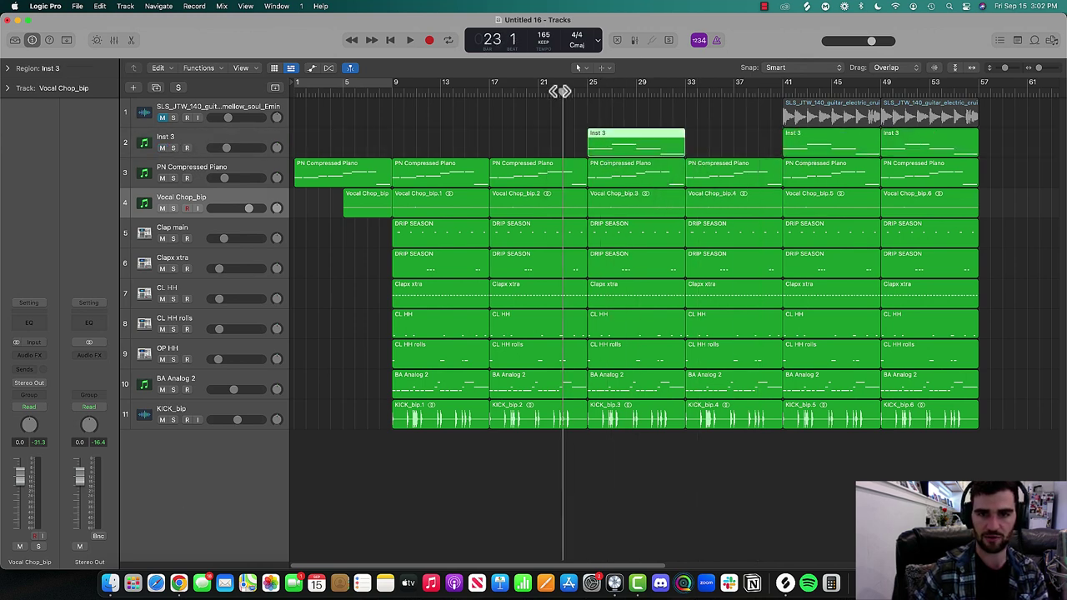
Play the arrangement from bar 23 and move the Inst 3 region at bar 25 to bar 33
key(space)
click(414, 390)
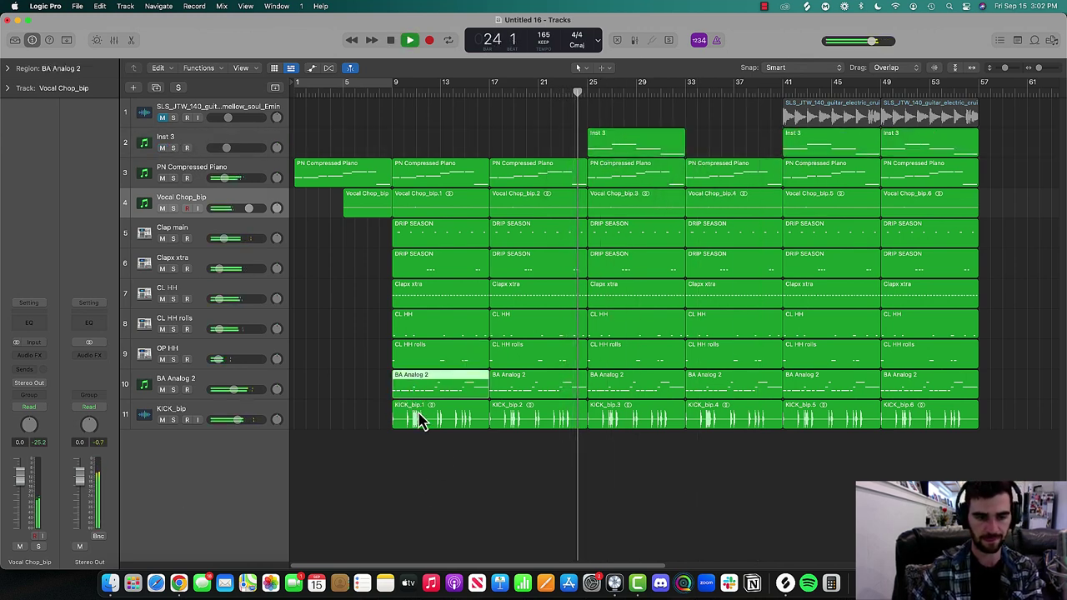
click(421, 417)
click(369, 388)
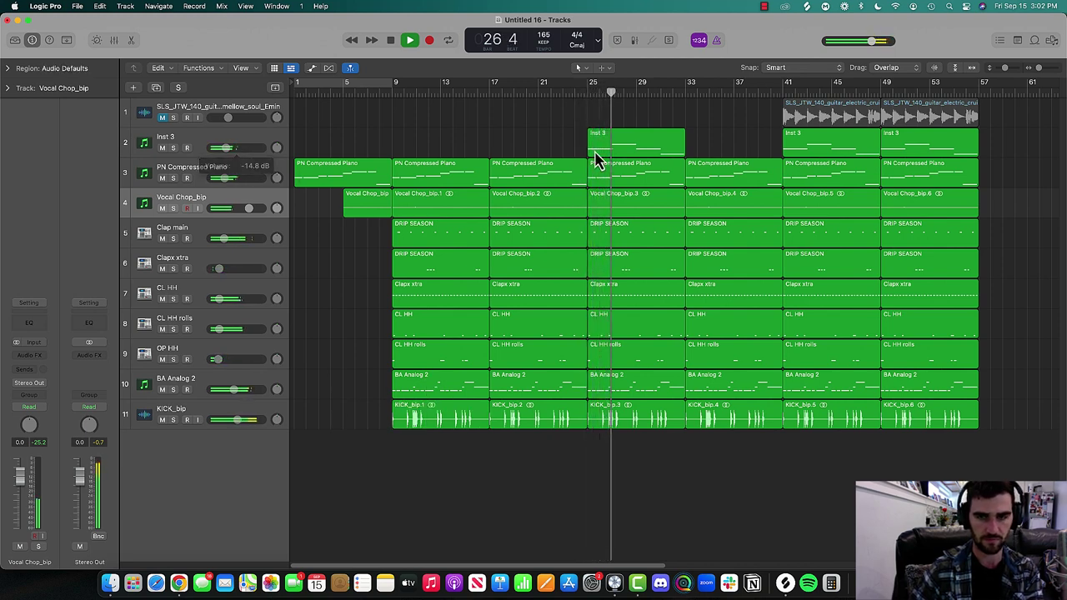
drag(595, 160, 691, 160)
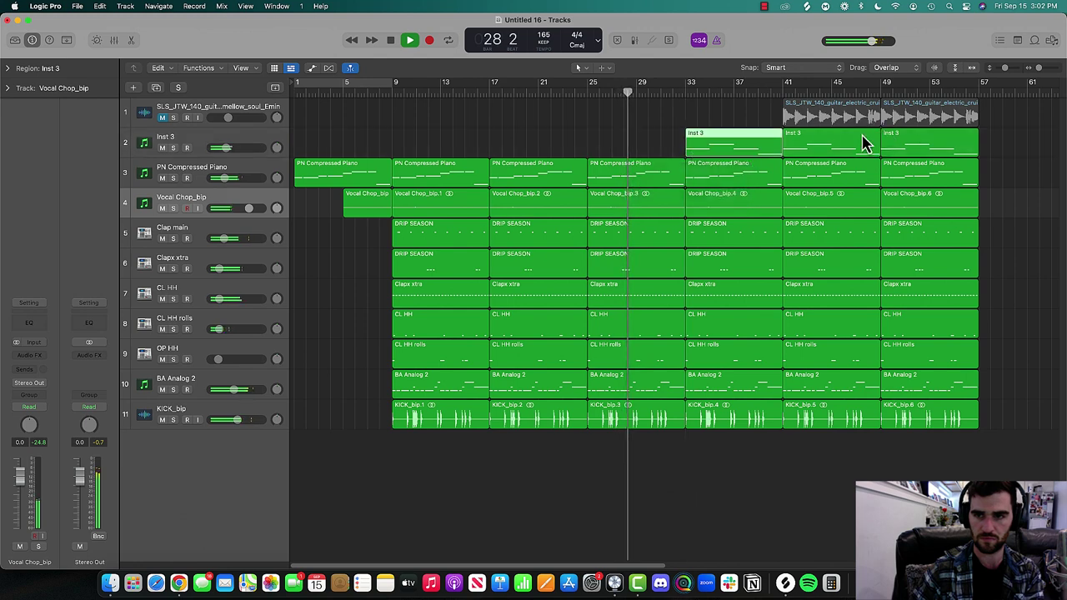
Delete the Inst 3 regions at bars 41 and 49 and unmute the guitar track
click(862, 142)
key(BackSpace)
click(906, 149)
key(BackSpace)
click(161, 118)
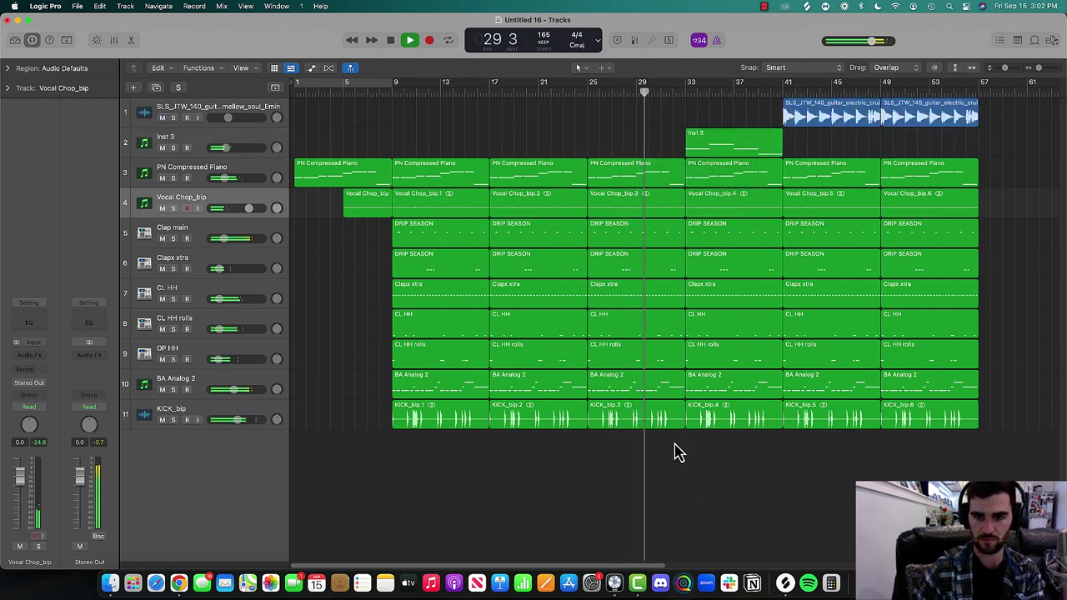
Delete the OP HH, CL HH rolls, CL HH, Clapx xtra, Clap main and KICK_bip regions between bars 33 and 41
scroll(584, 491, right, 5)
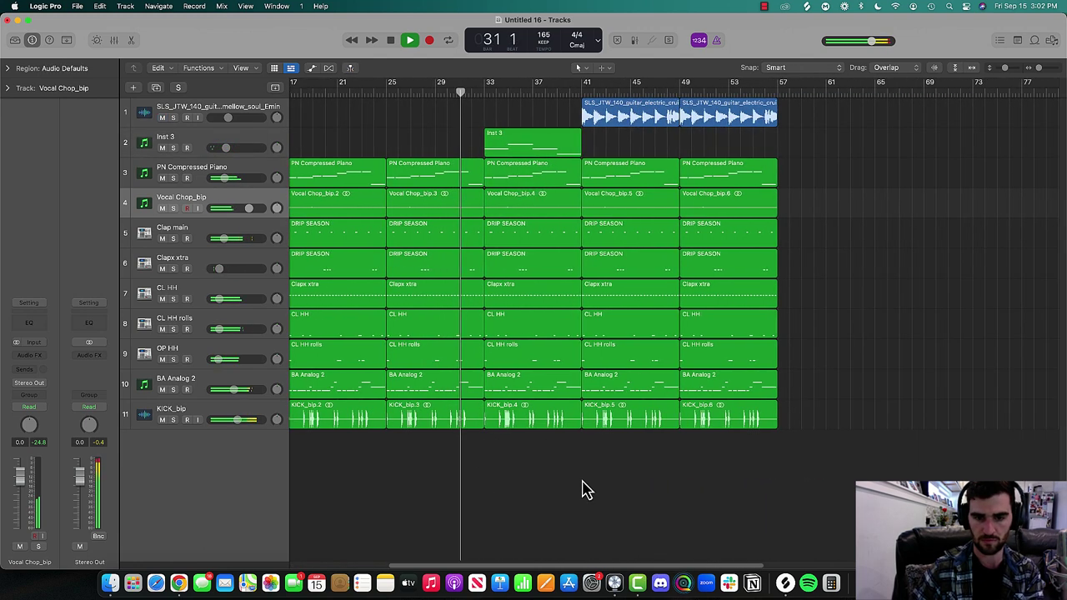
click(516, 357)
key(Delete)
click(513, 326)
key(Delete)
click(509, 292)
key(Delete)
click(514, 275)
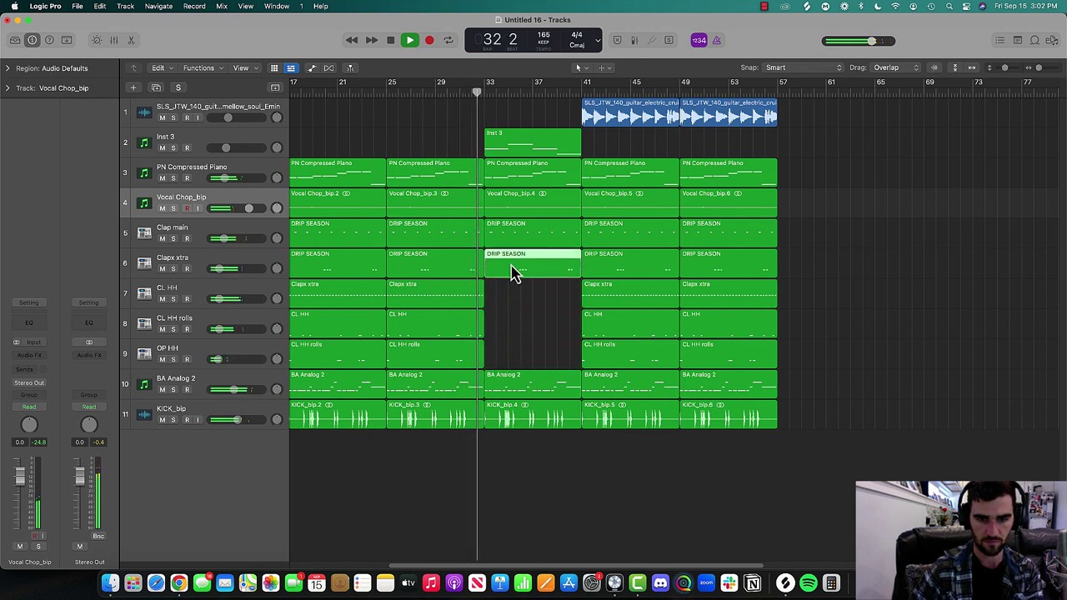
key(Delete)
click(508, 240)
key(Delete)
click(514, 417)
key(Delete)
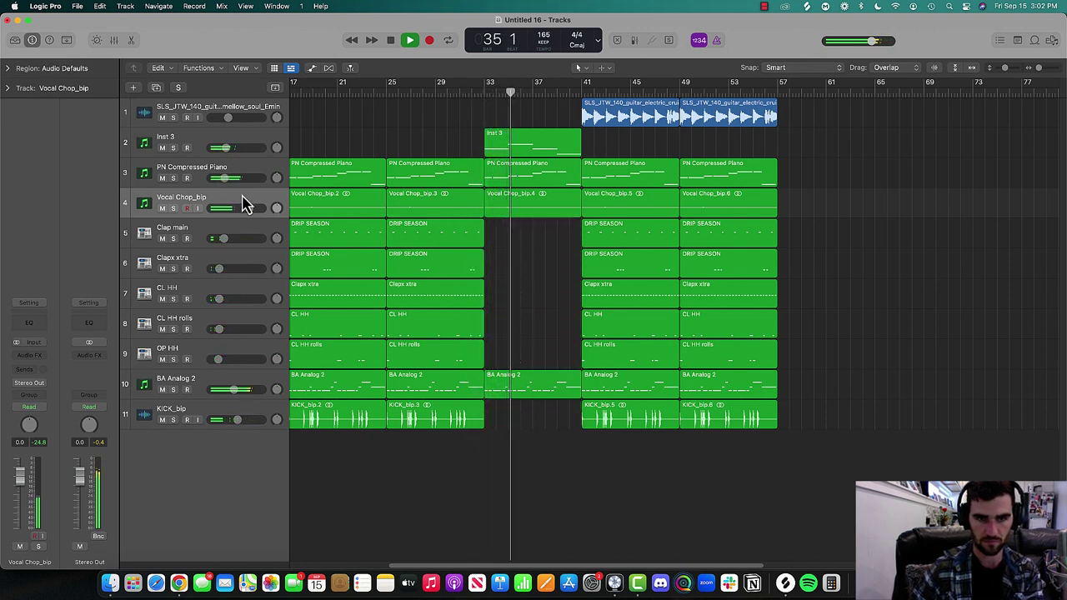
Lower the Vocal Chop_bip volume to -2.1 dB and trim the Inst 3 region to end at bar 39
drag(242, 209, 238, 209)
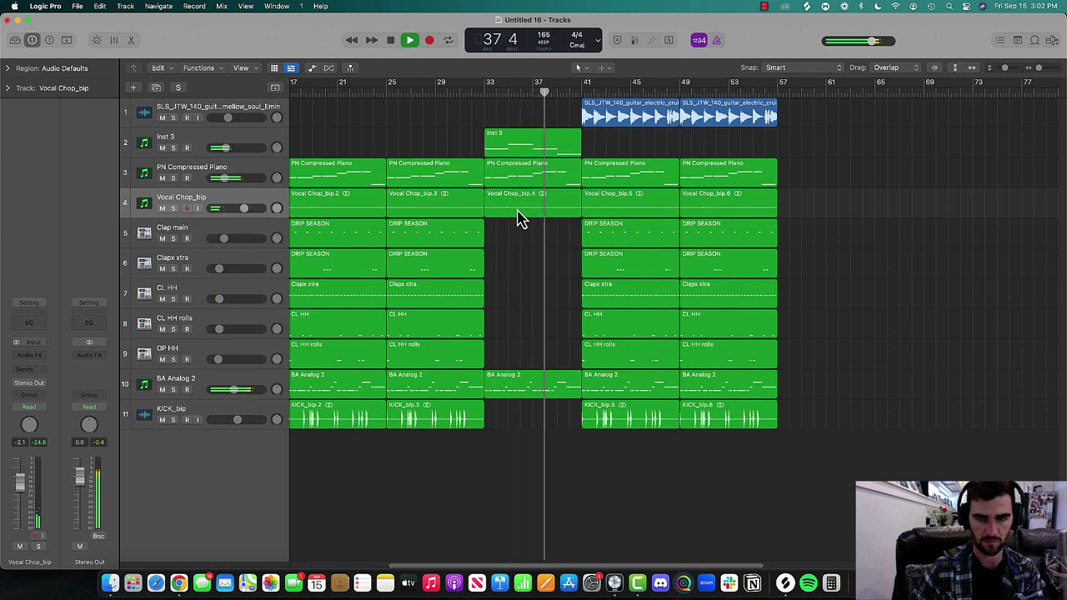
key(space)
drag(579, 148, 558, 147)
mouse_move(556, 93)
mouse_down()
mouse_move(538, 96)
mouse_move(555, 96)
mouse_up()
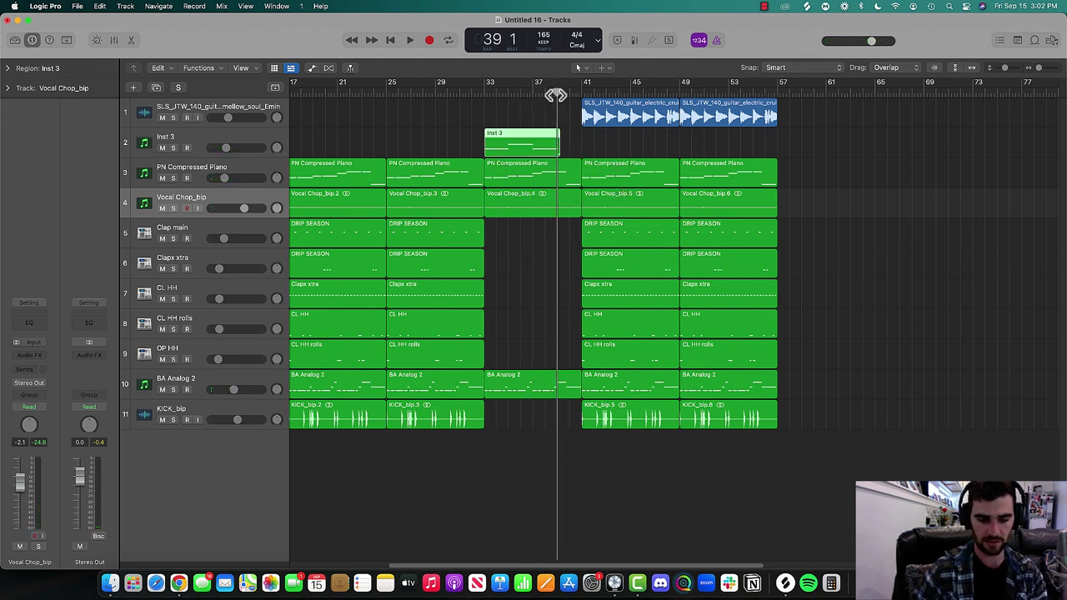
key(cmd+t)
key(Return)
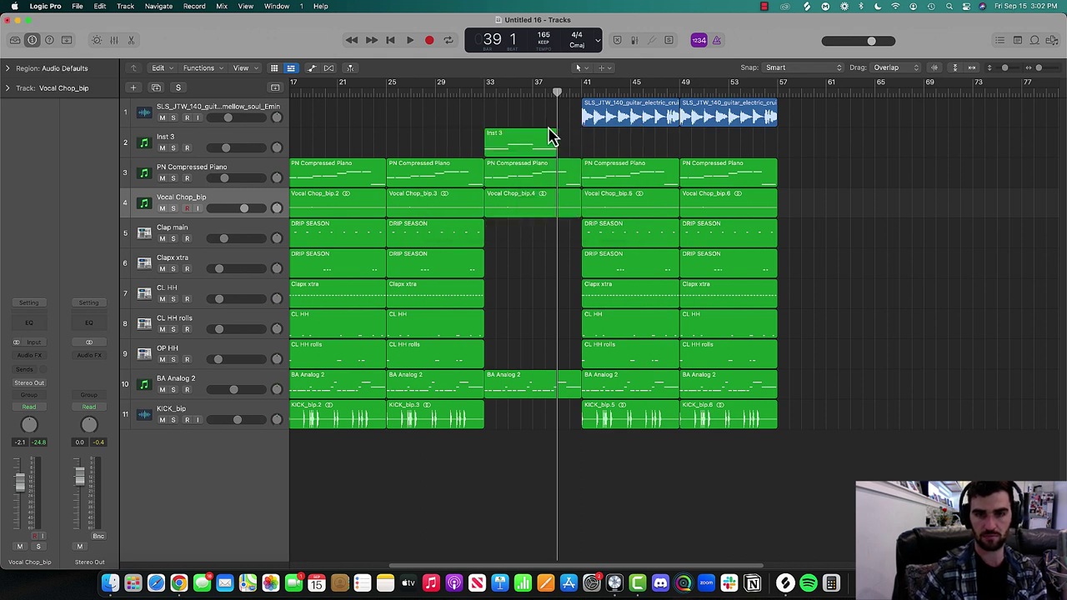
Play the breakdown from bar 33 and raise the Inst 3 track volume to -13.2 dB
key(space)
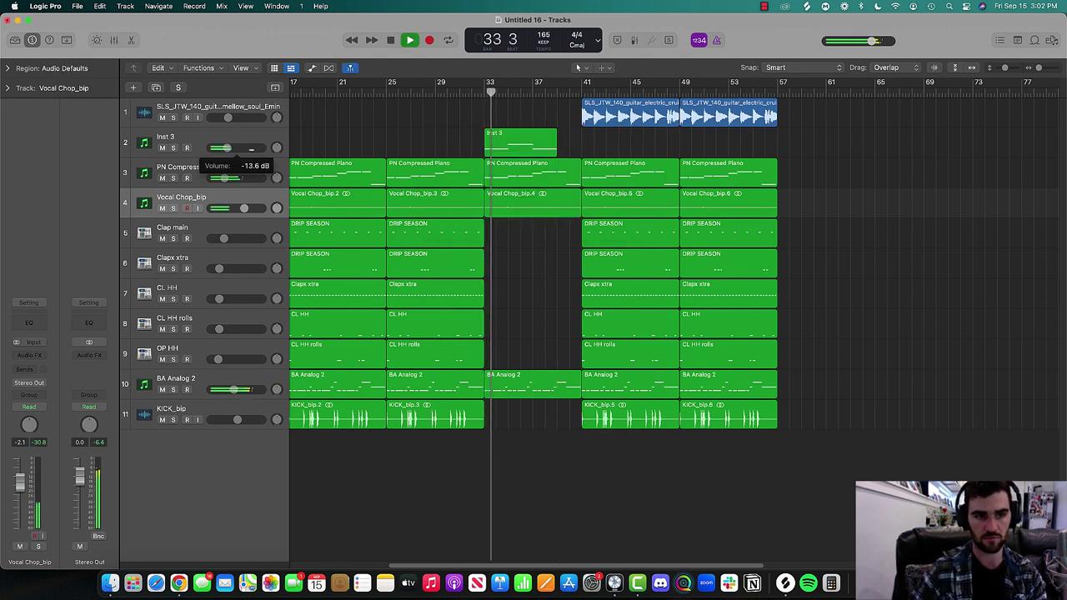
drag(226, 147, 228, 148)
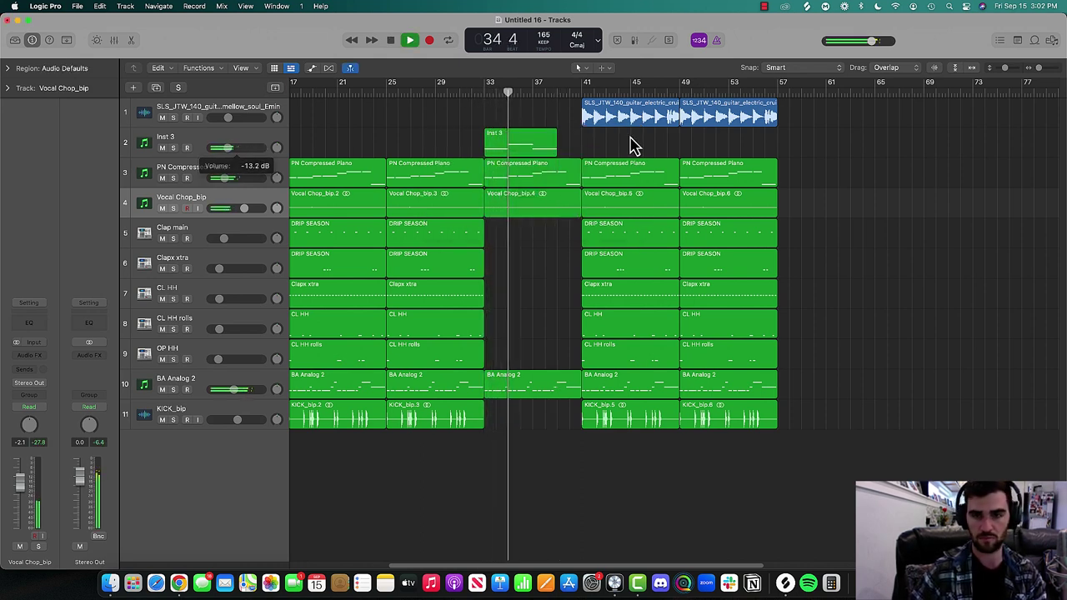
drag(1006, 68, 1009, 76)
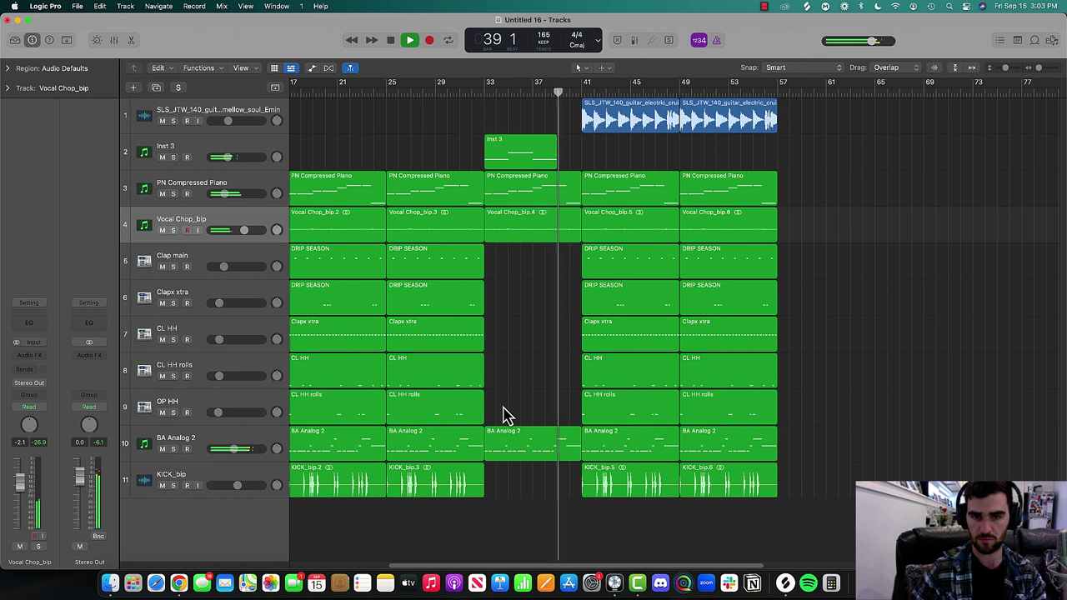
Delete the BA Analog 2 region at bar 33 and play the breakdown from just before it
key(space)
click(575, 457)
key(Delete)
click(473, 88)
key(space)
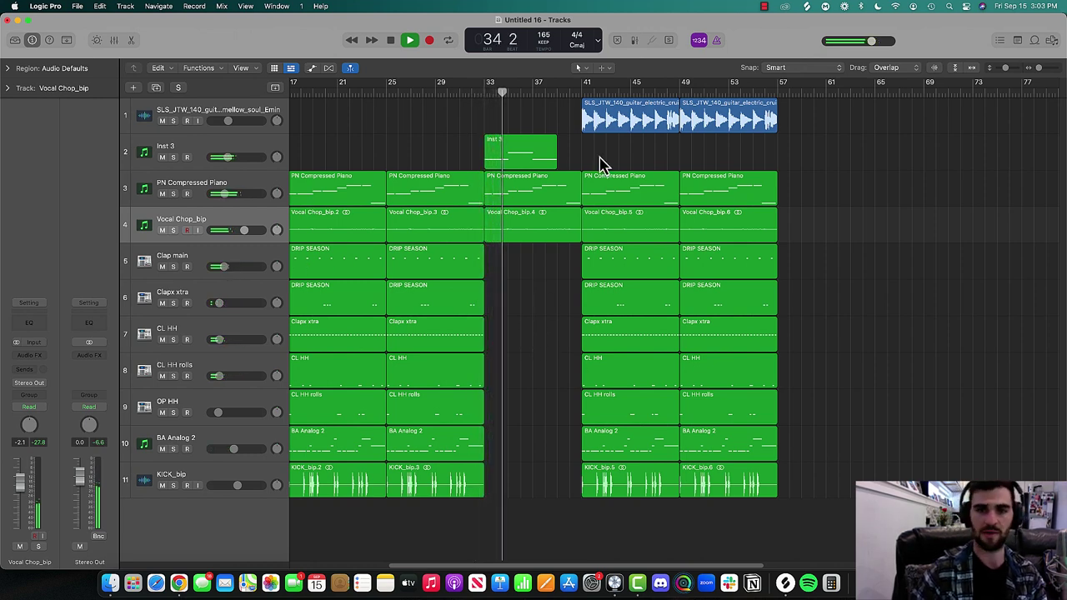
Set the cycle range to bars 41 to 57 and move the guitar track below Inst 3
drag(774, 91, 582, 100)
drag(584, 566, 539, 566)
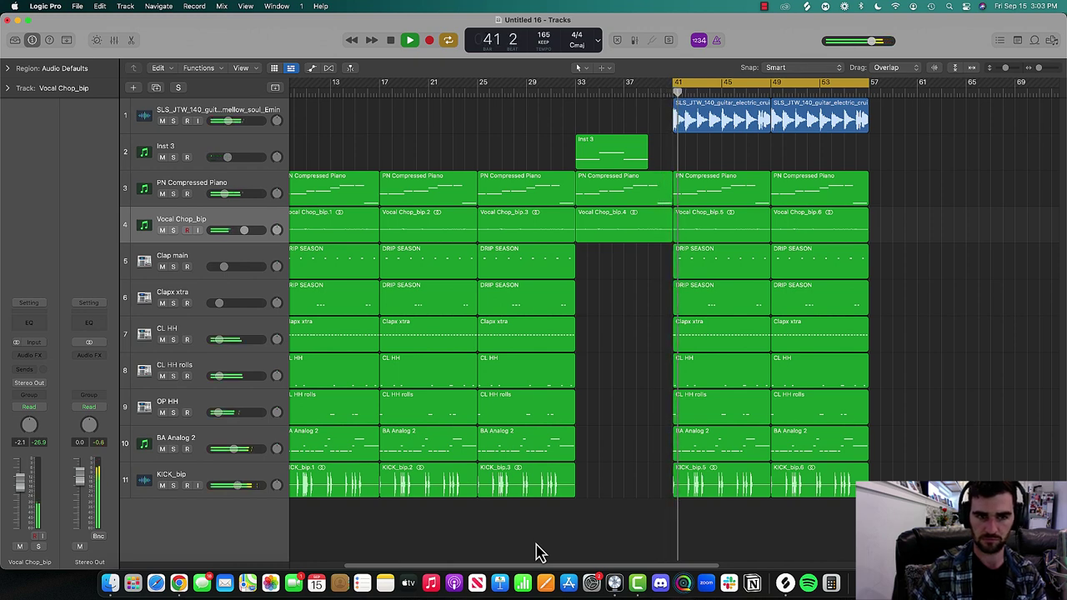
drag(221, 118, 227, 158)
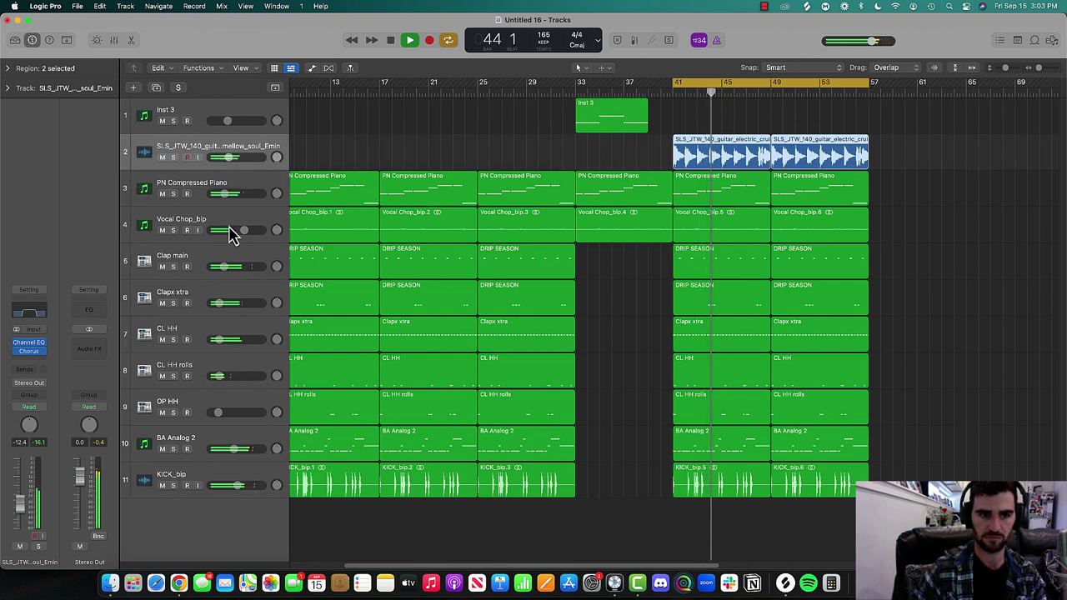
Lower the BA Analog 2 volume slightly, set the guitar track volume to -11.6 dB and stop playback
drag(234, 449, 230, 449)
drag(229, 157, 235, 169)
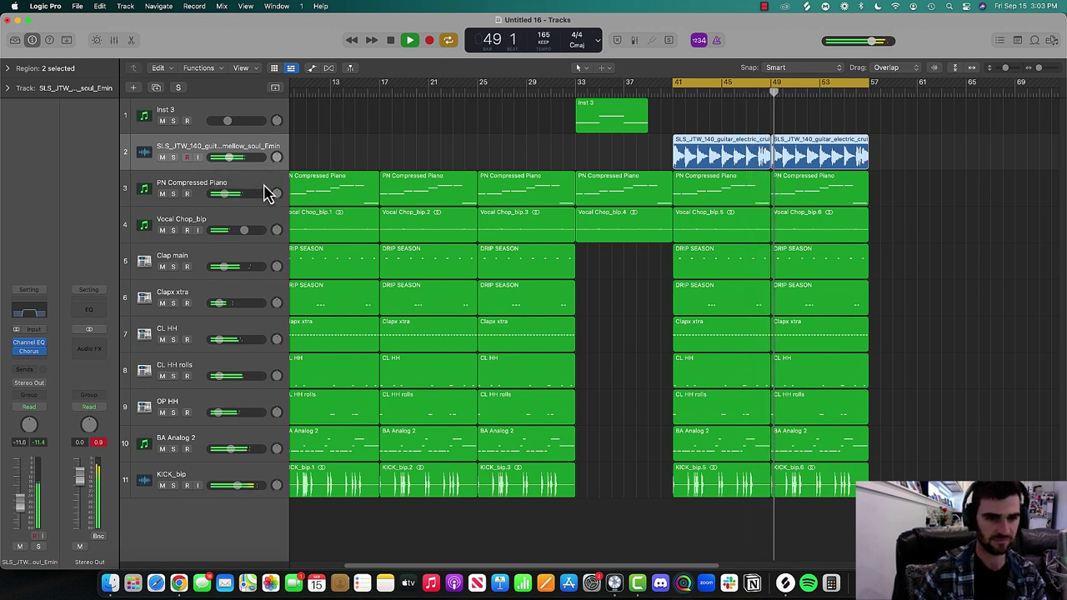
click(611, 400)
key(space)
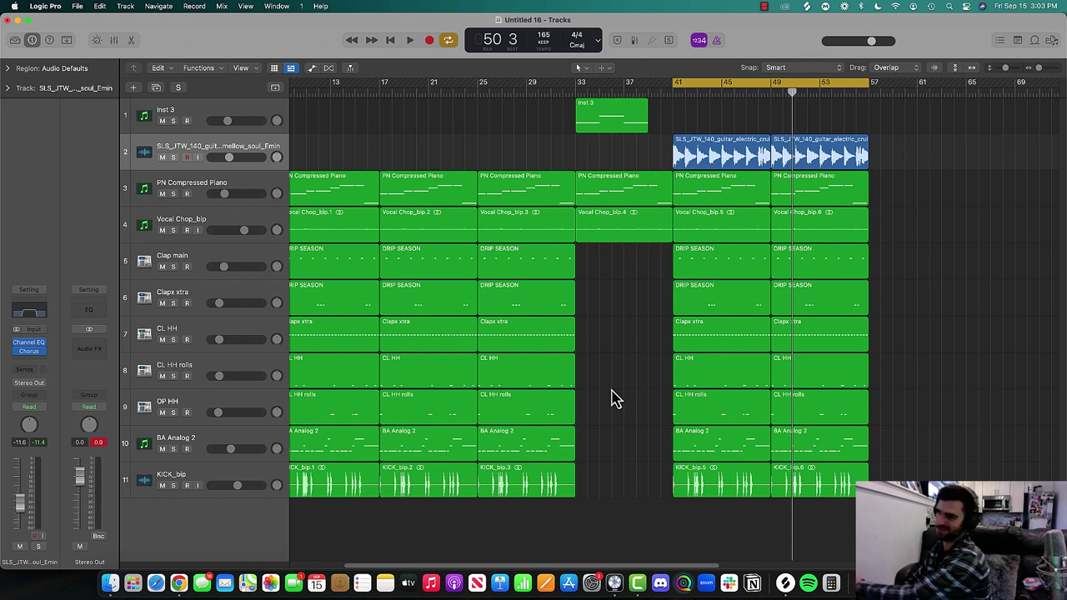
Play the track from the beginning and set the cycle range to bars 9 to 17
key(Return)
key(space)
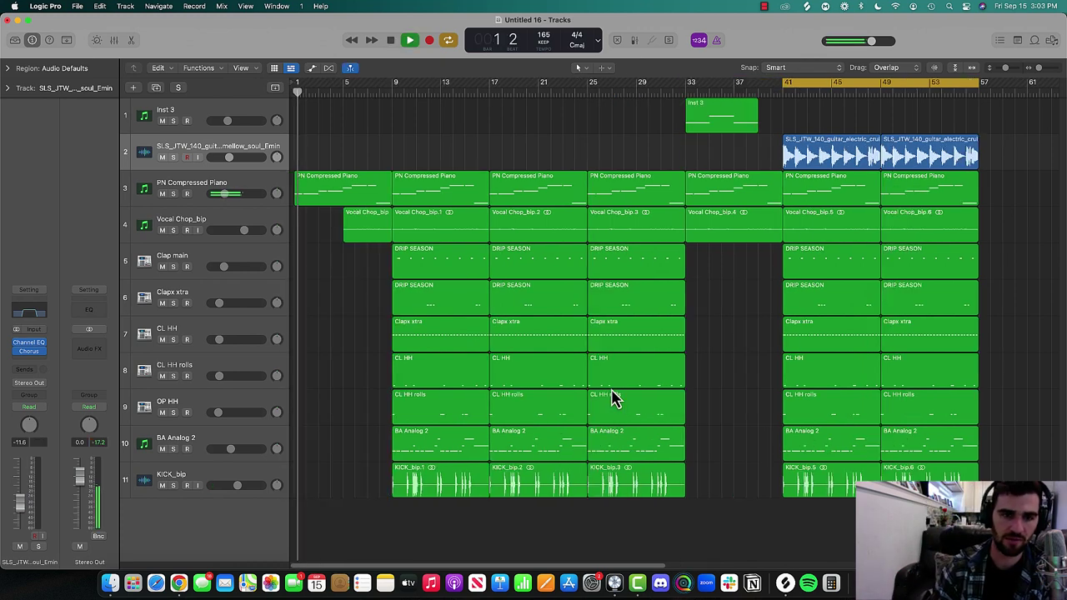
key(c)
drag(392, 91, 505, 98)
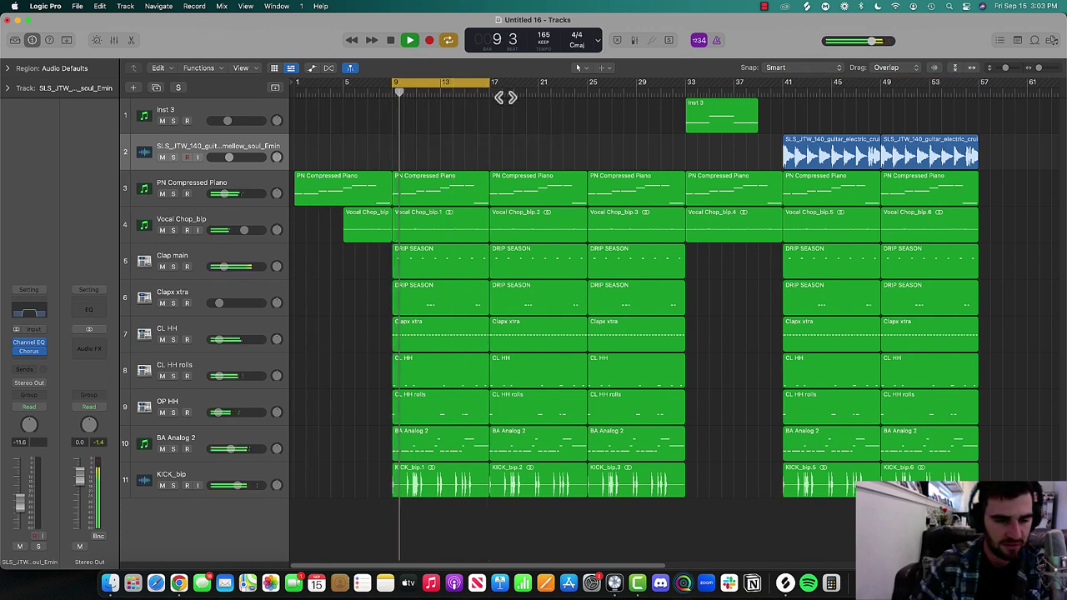